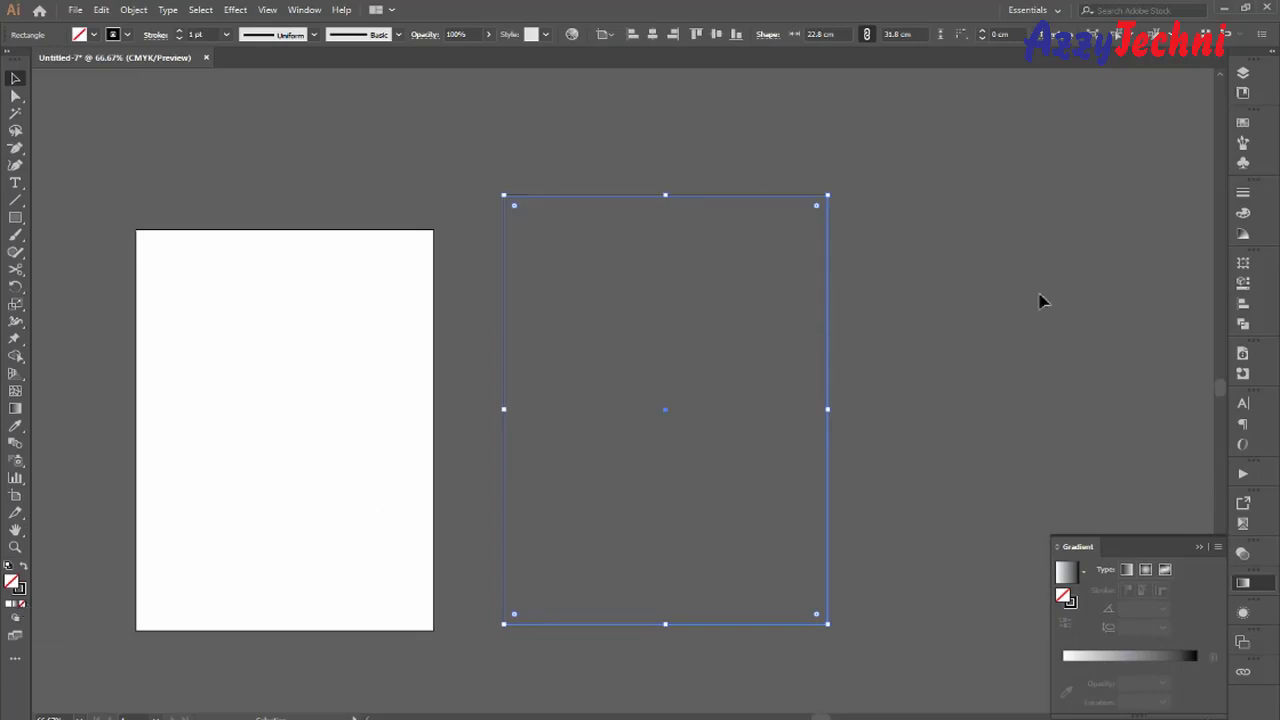
Give the 22.8 × 31.8 cm rectangle a red stroke and switch the document to outline view.
click(1244, 123)
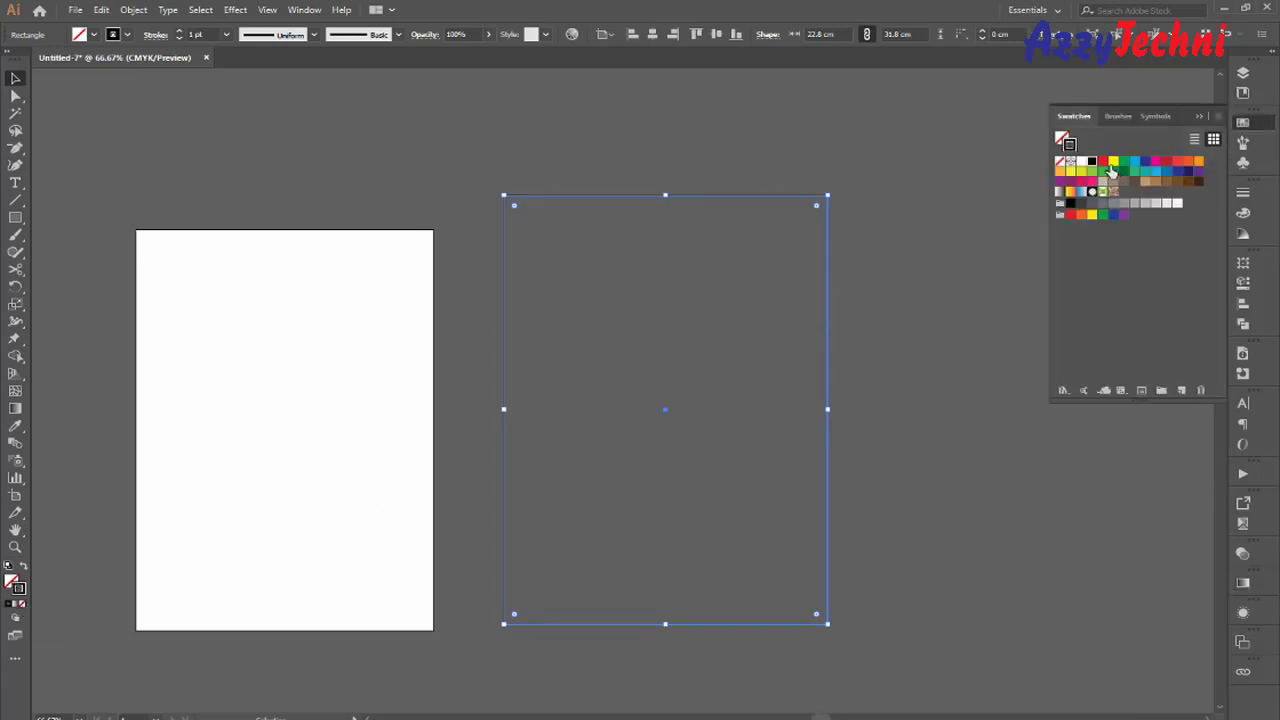
click(1103, 162)
click(966, 379)
key(ctrl+space)
mouse_move(415, 183)
mouse_down()
mouse_move(1024, 654)
mouse_move(982, 640)
mouse_up()
key(ctrl+y)
Copy the large rectangle 22.8 cm horizontally and 0 cm vertically to form an adjoining second panel.
drag(809, 391, 603, 473)
key(Return)
text(22.8)
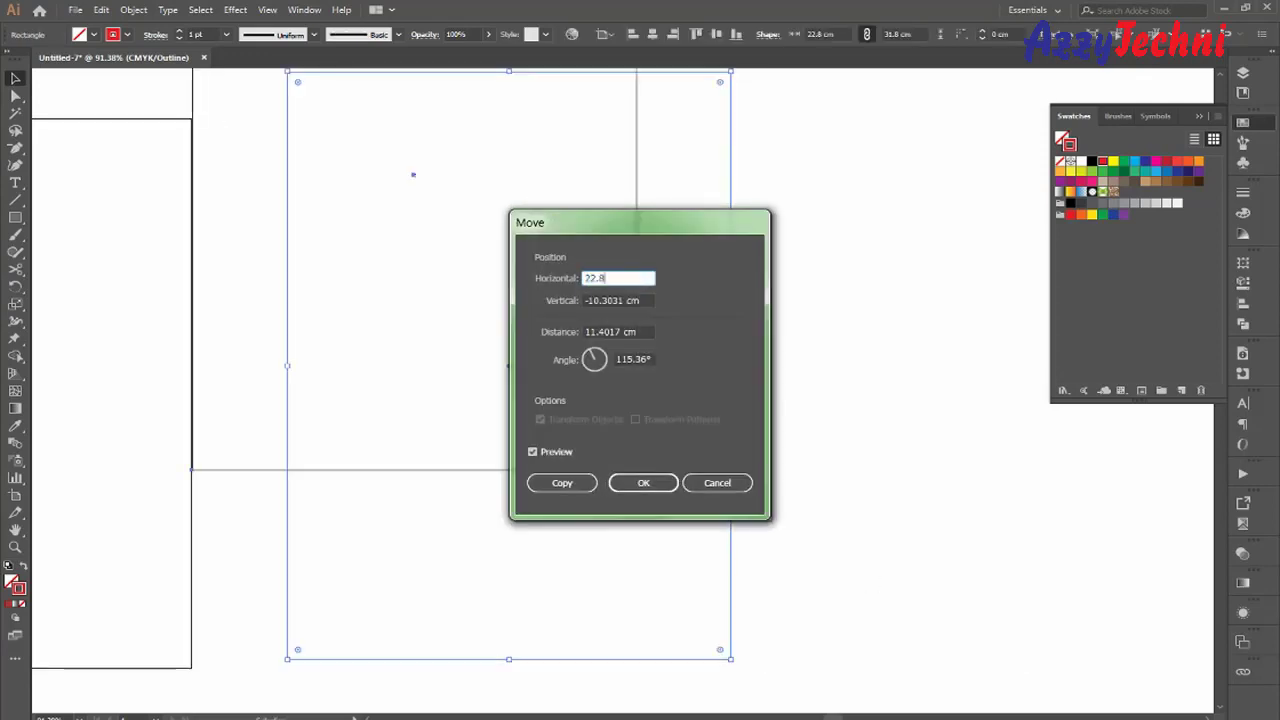
key(Tab)
text(0)
click(562, 483)
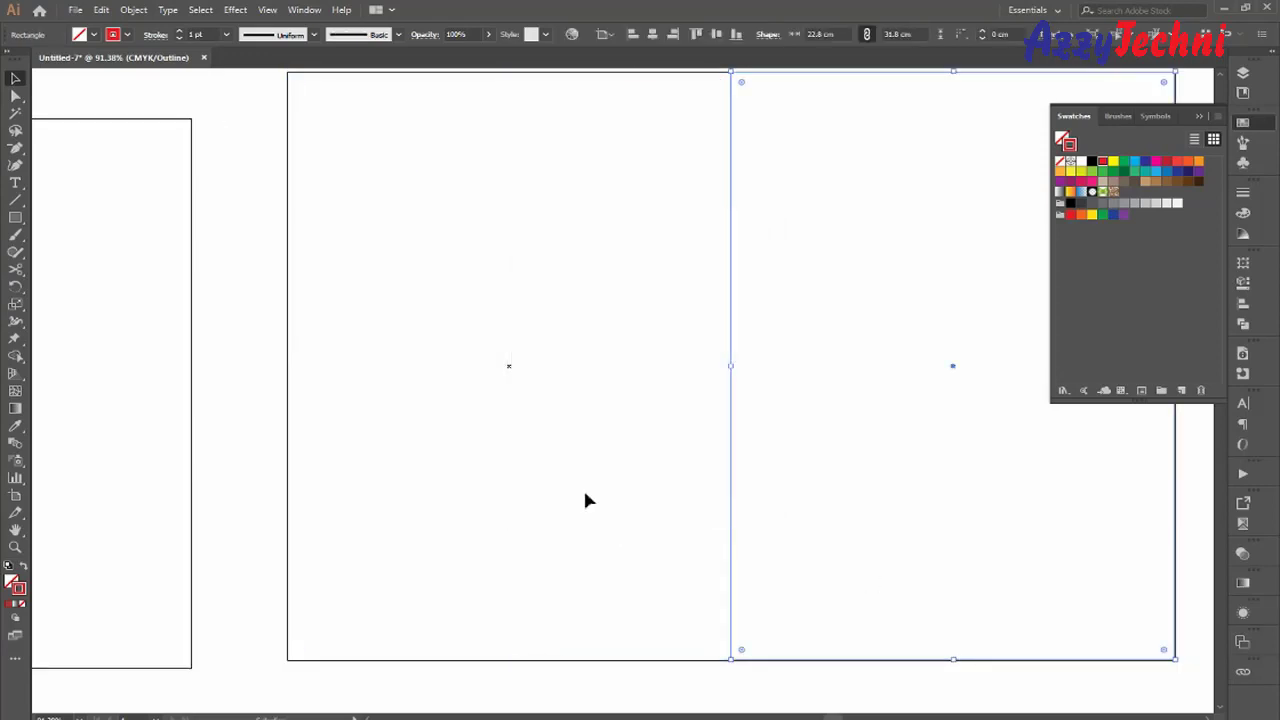
Create a 21.5 × 12 cm rectangle below the two panels.
key(ctrl+minus)
key(ctrl+minus)
drag(585, 492, 643, 478)
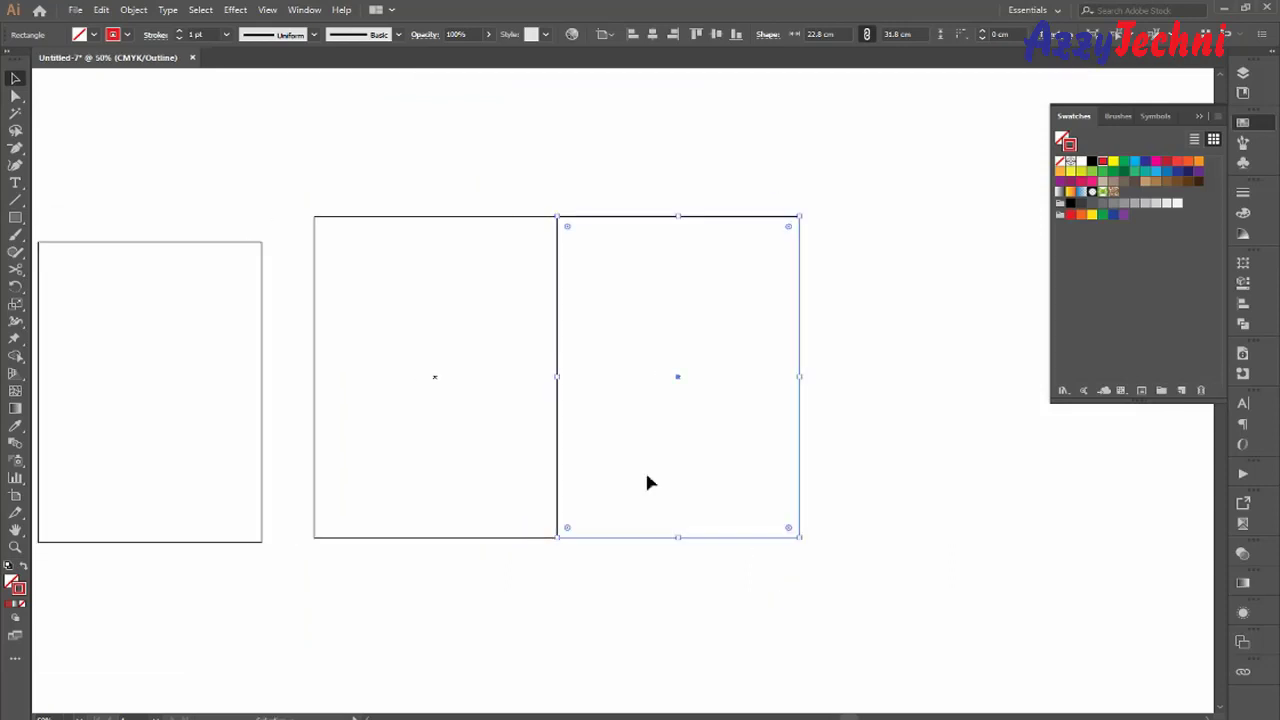
key(m)
click(566, 591)
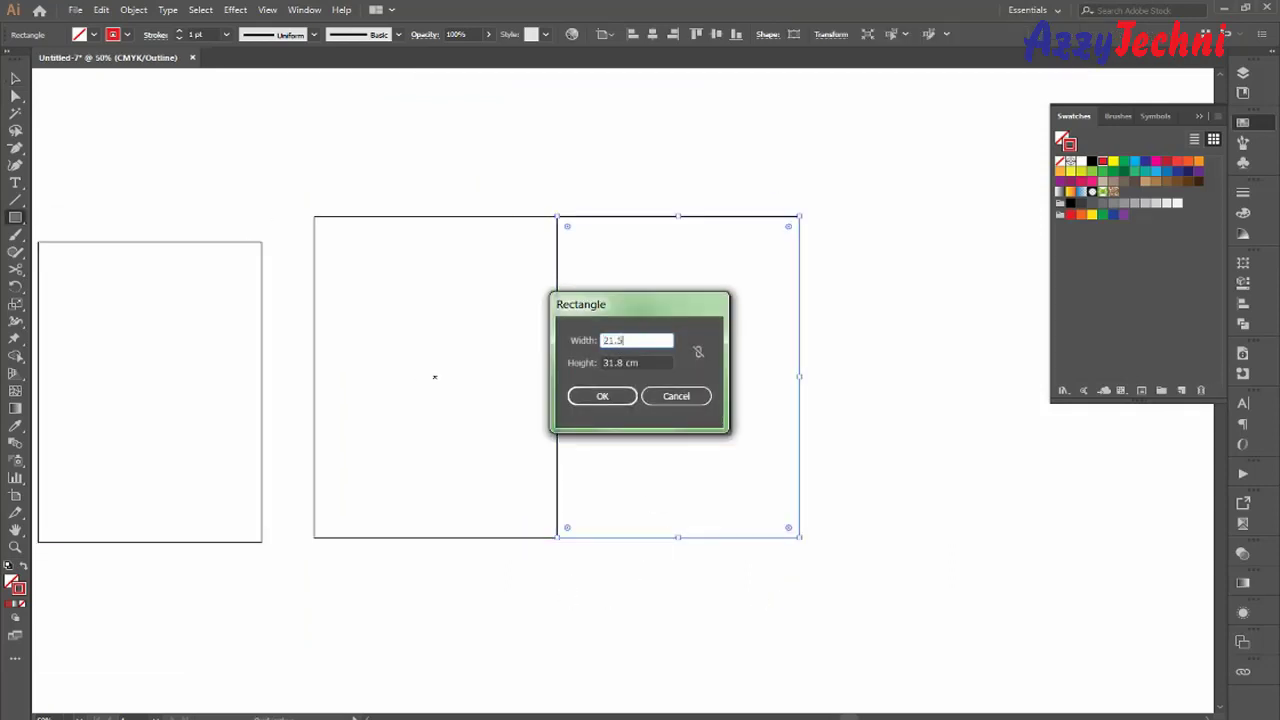
key(Tab)
text(12)
key(Return)
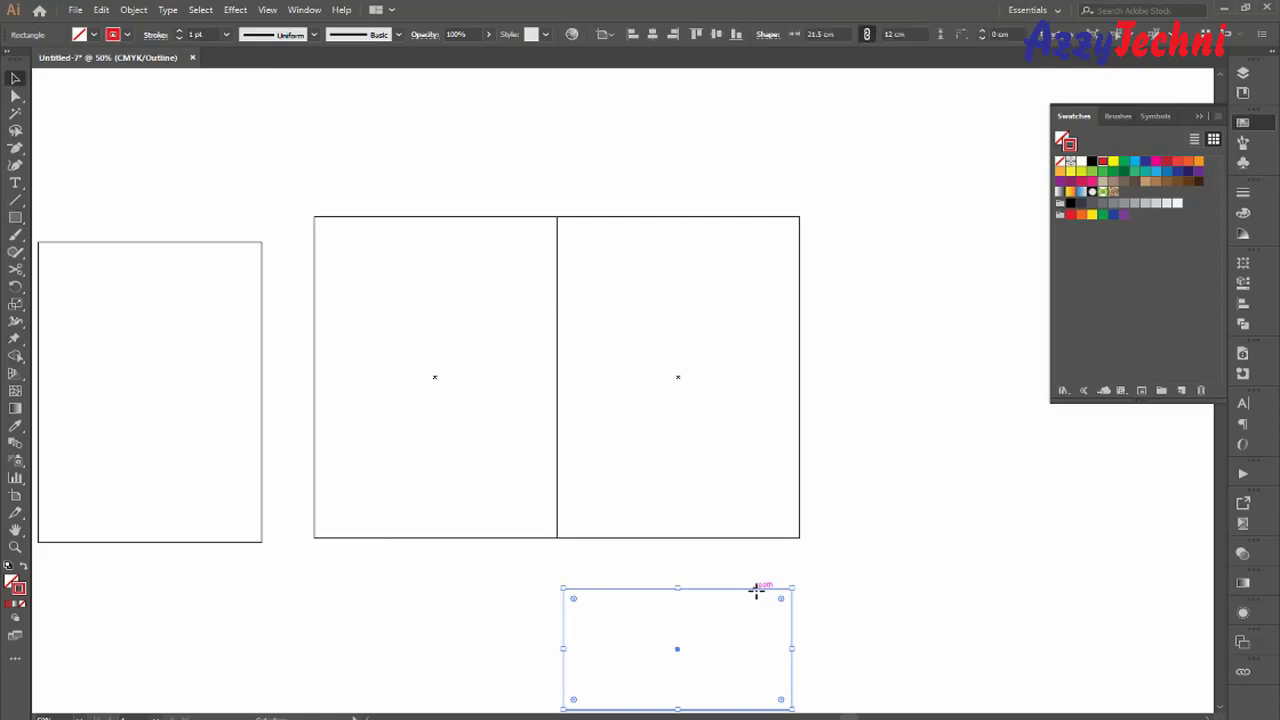
Attach the 21.5 × 12 cm rectangle beneath the left panel, flush with the panel's lower-left corner.
drag(735, 581, 850, 398)
drag(382, 225, 1054, 594)
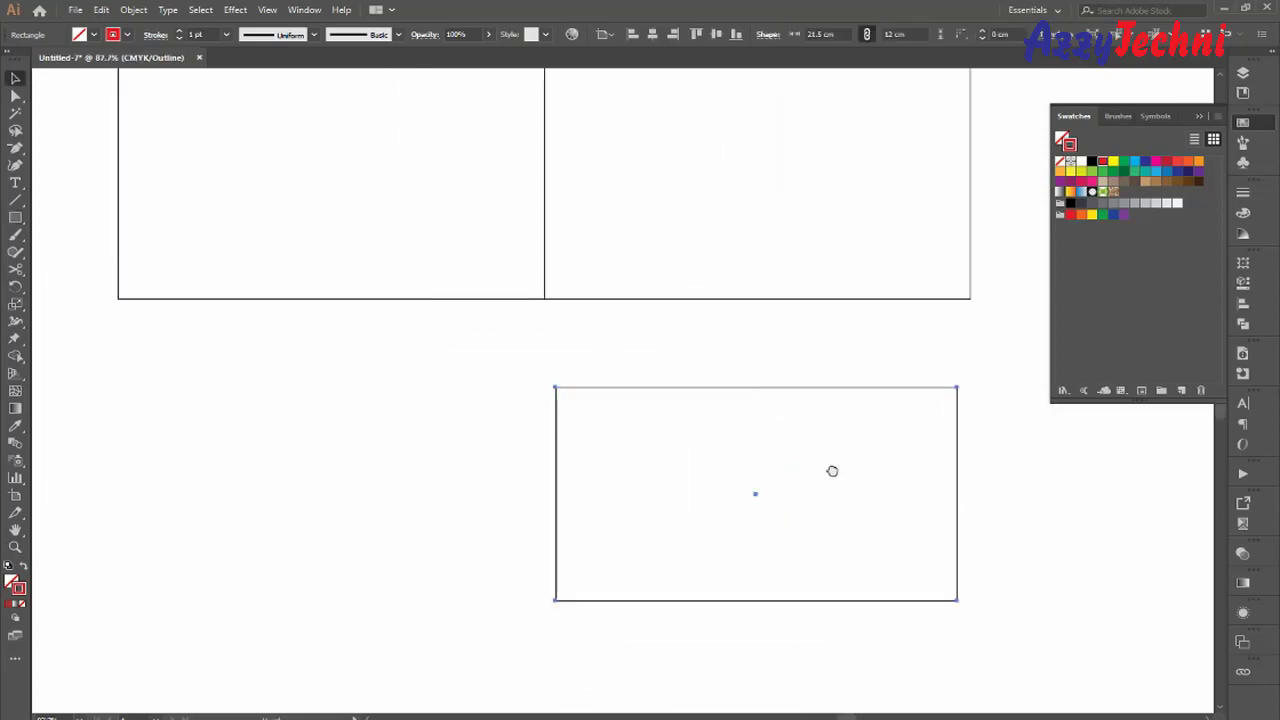
drag(832, 471, 860, 518)
drag(681, 395, 732, 441)
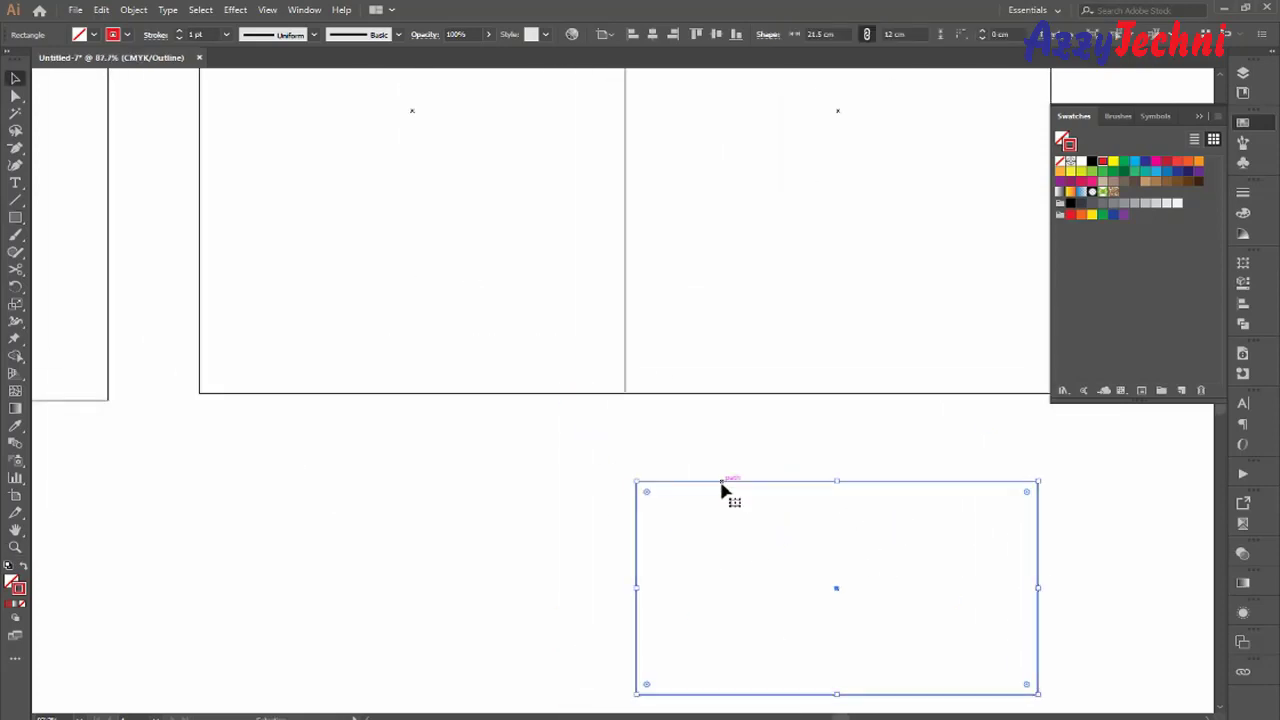
drag(721, 484, 284, 393)
Round the lower-right corner of the bottom flap to its maximum radius.
drag(380, 523, 554, 486)
key(a)
drag(870, 514, 721, 603)
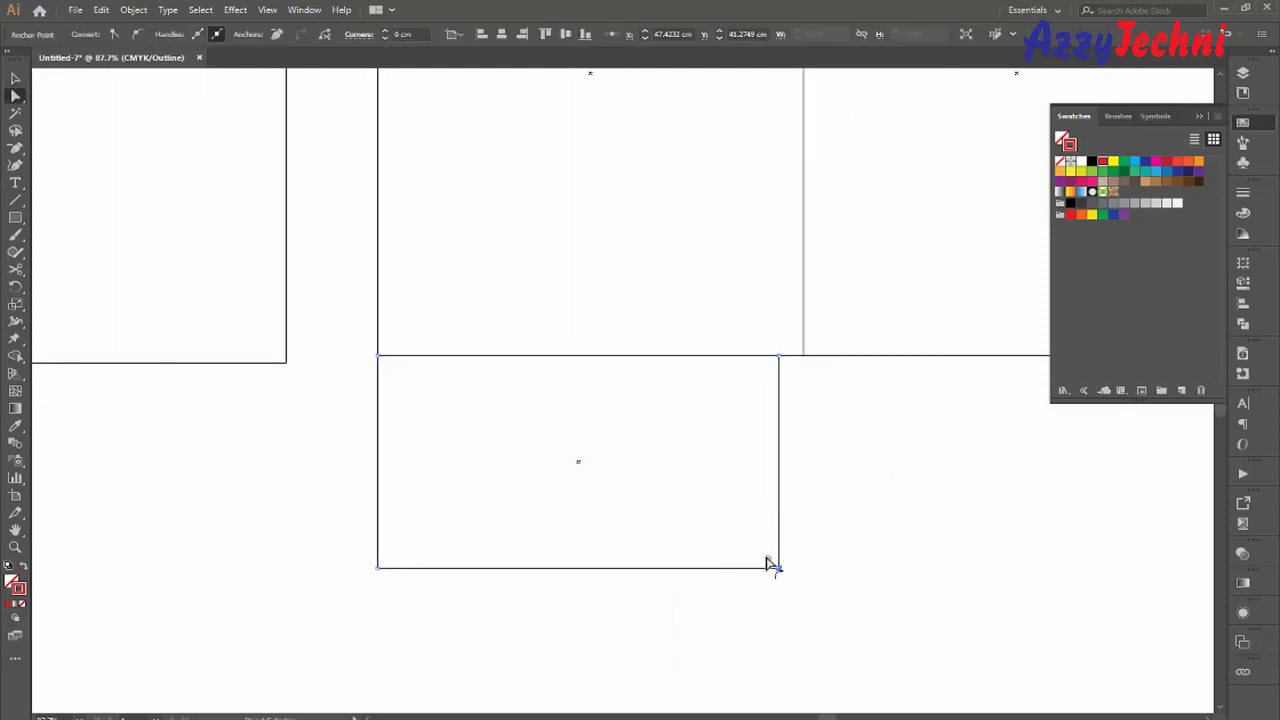
drag(767, 561, 530, 318)
click(885, 585)
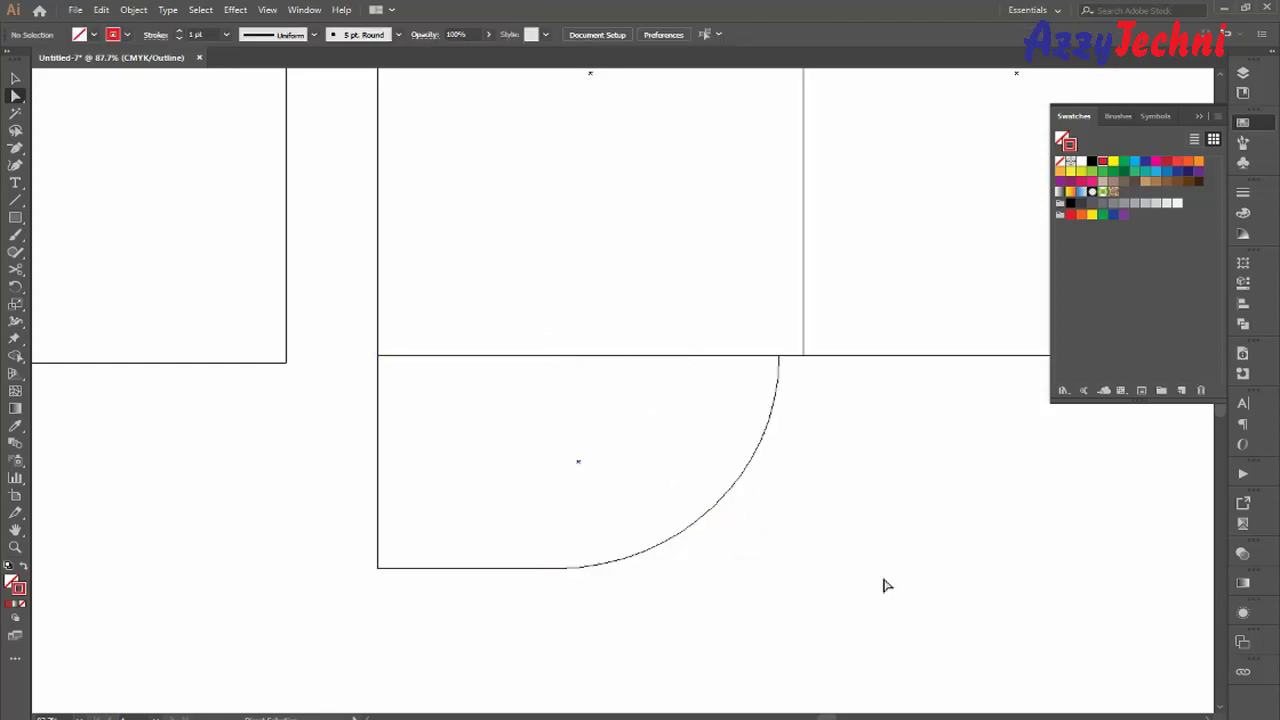
Create a 1.8 × 12 cm rectangle and attach it outside the left panel's left edge, flush with the panel's bottom.
drag(669, 537, 778, 583)
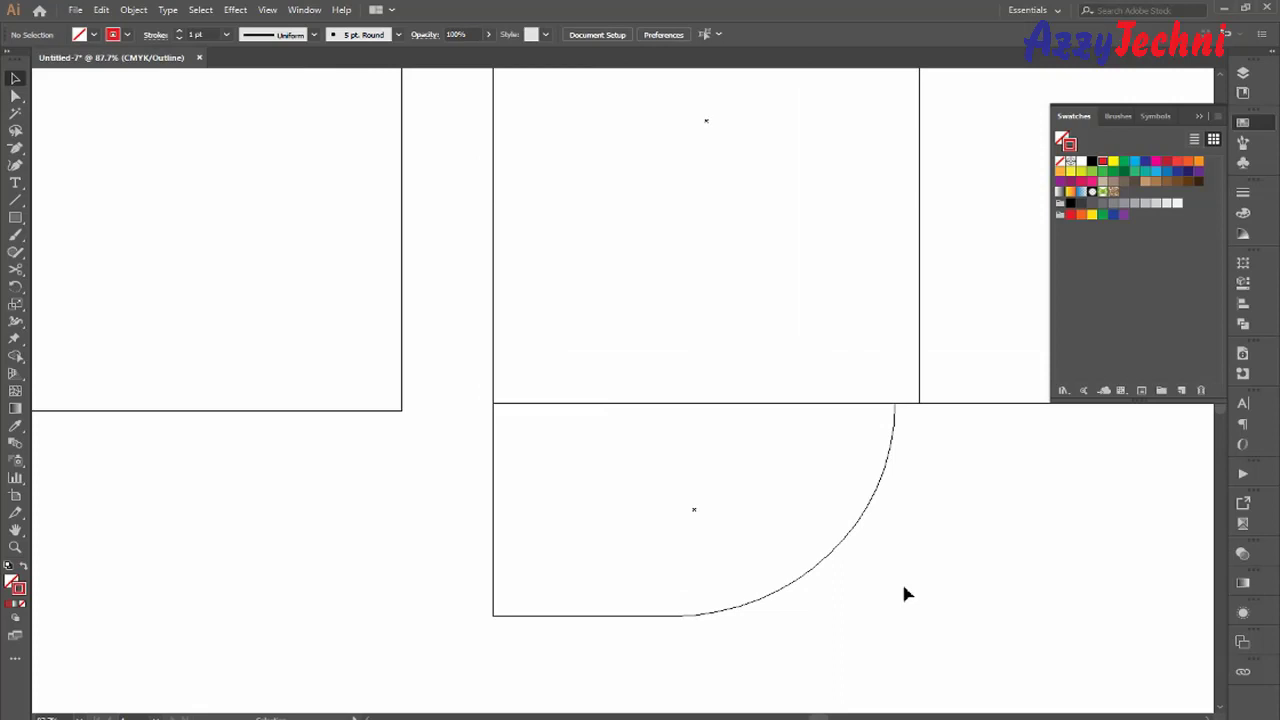
key(m)
click(649, 313)
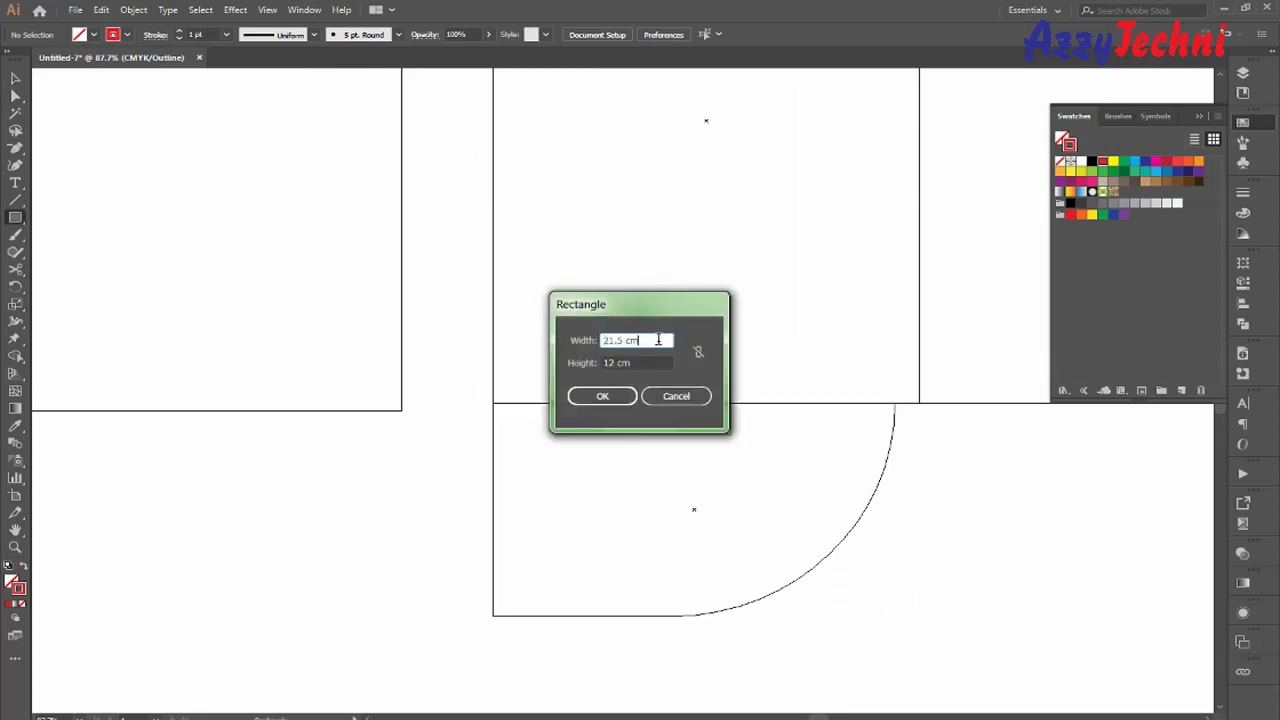
text(1.8)
key(Return)
key(v)
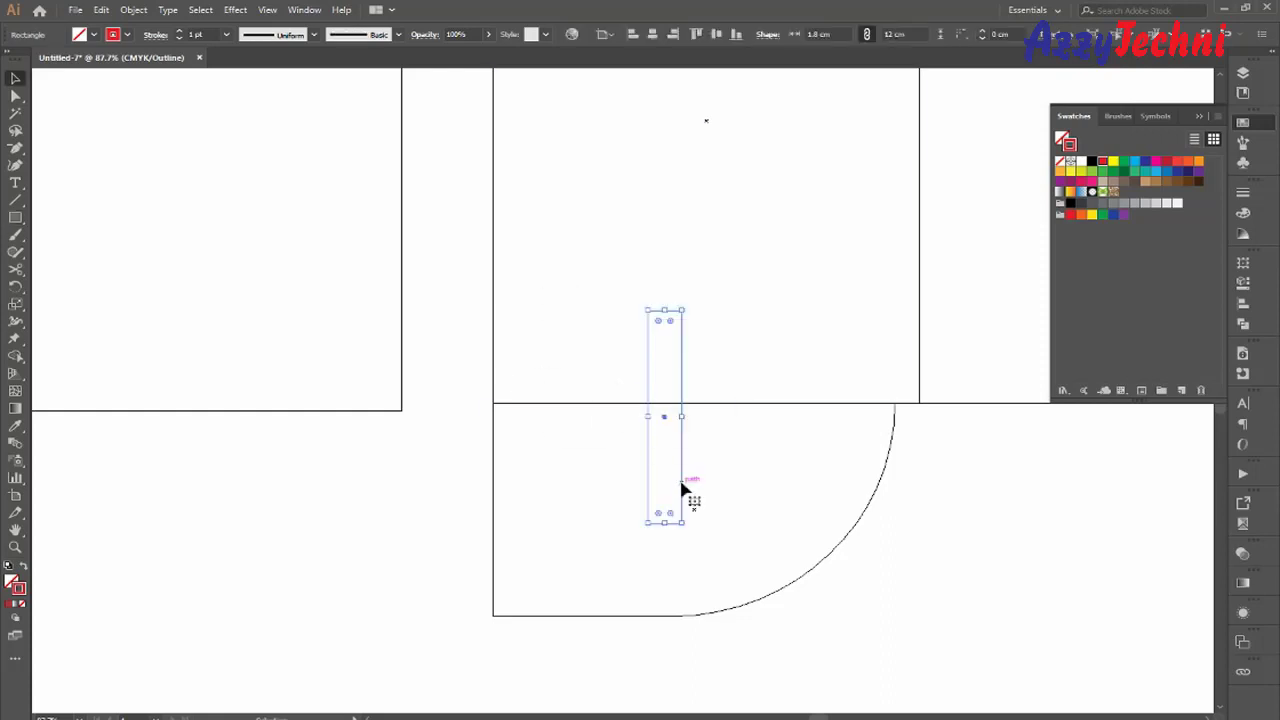
drag(683, 480, 493, 360)
key(space)
drag(569, 323, 588, 426)
Move the glue tab's outer upper anchor point 1 cm down and 0 cm horizontally to slant its upper edge.
key(z)
key(space)
drag(280, 200, 855, 644)
key(a)
click(482, 270)
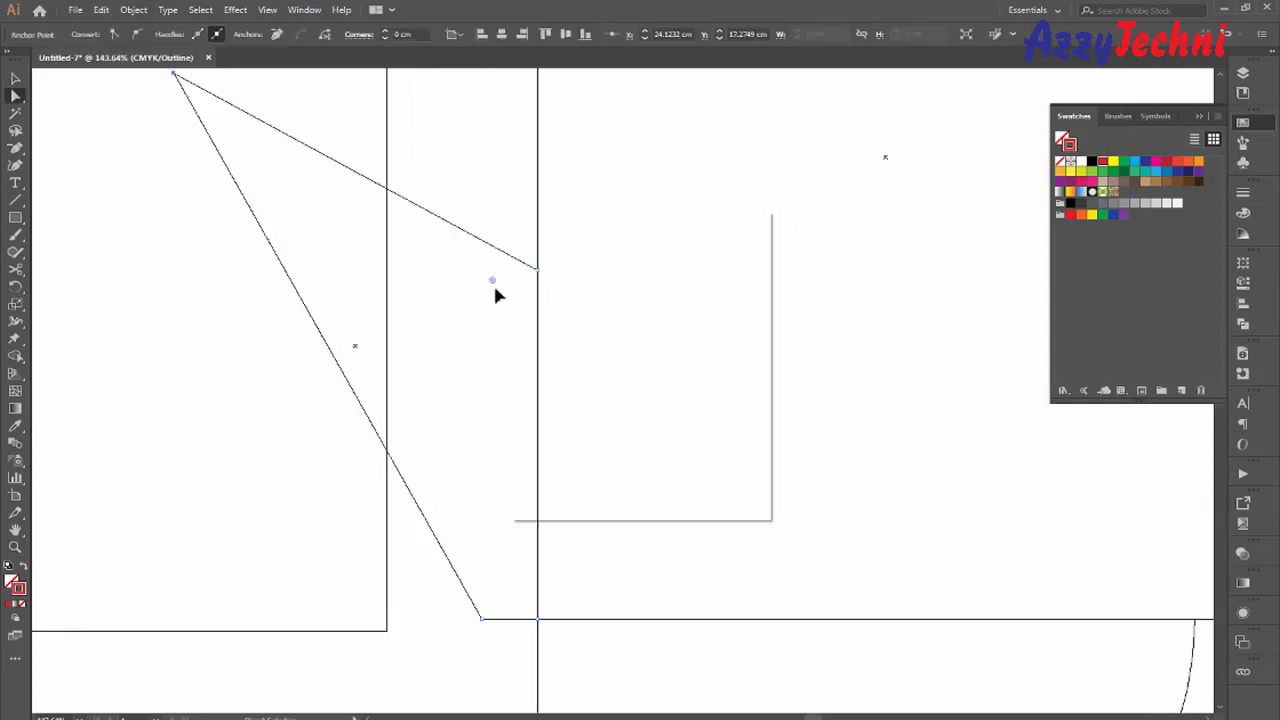
key(Return)
key(Return)
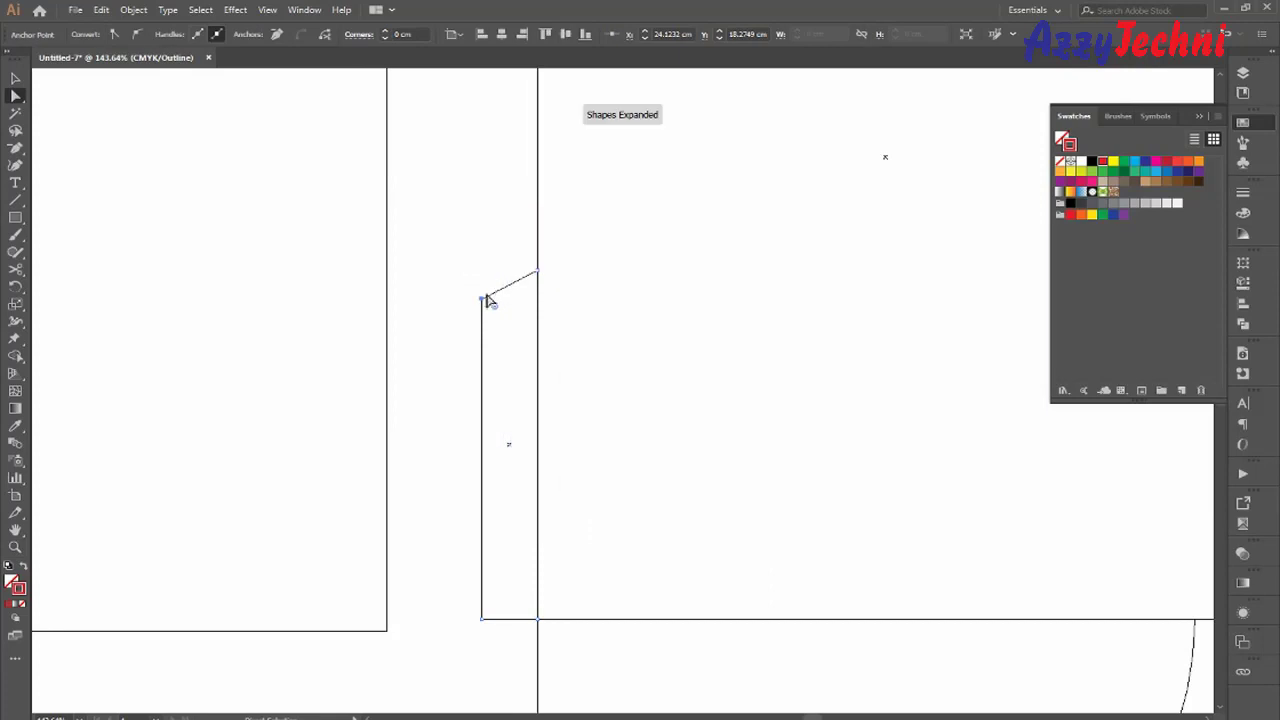
Move the glue tab's outer lower anchor point -1 cm vertically and 0 cm horizontally to slant its lower edge.
key(Return)
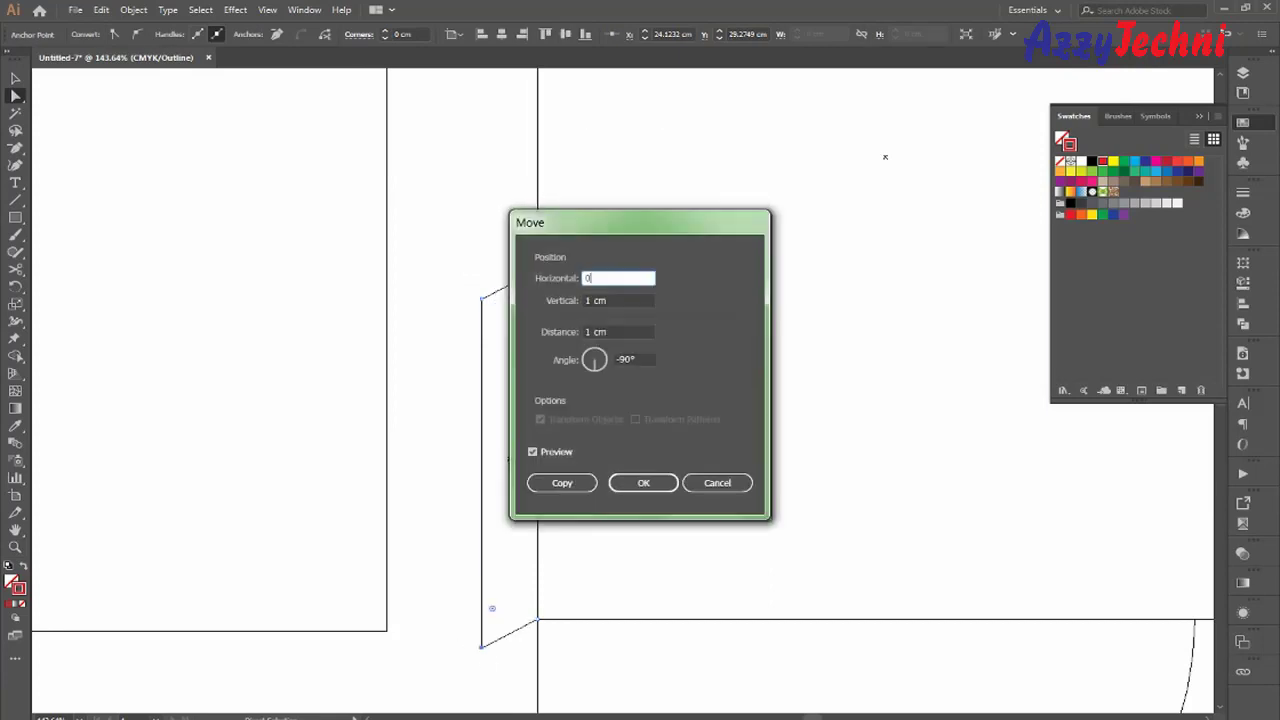
key(Tab)
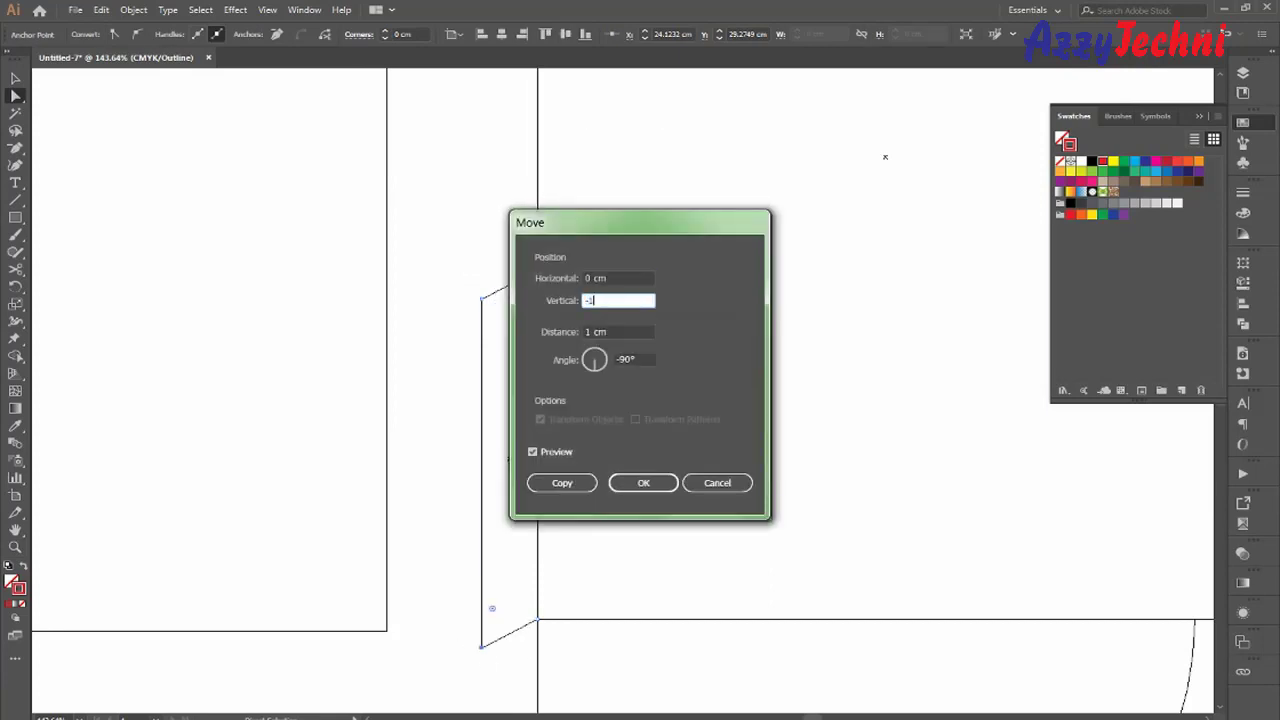
key(Return)
key(v)
click(466, 654)
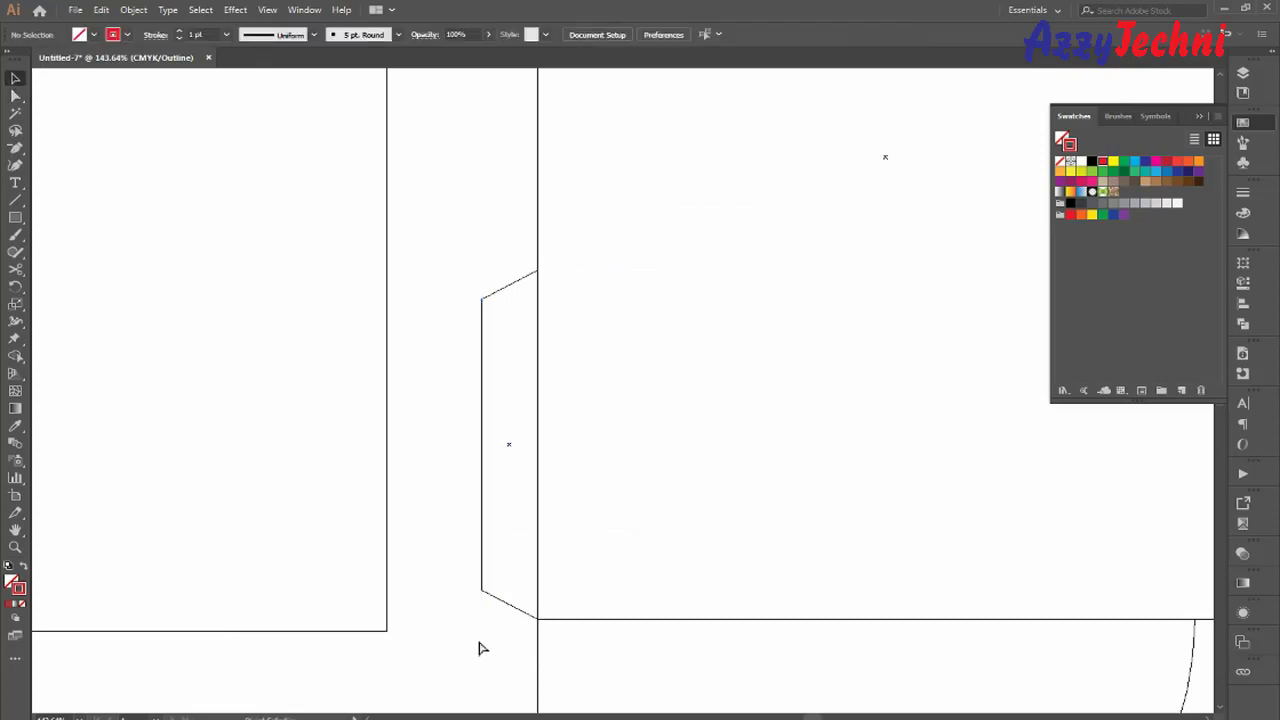
Cut the overlapping edges between the left panel and the bottom flap and paste them in place as separate lines.
key(ctrl+minus)
key(ctrl+minus)
key(ctrl+minus)
drag(645, 548, 369, 593)
key(z)
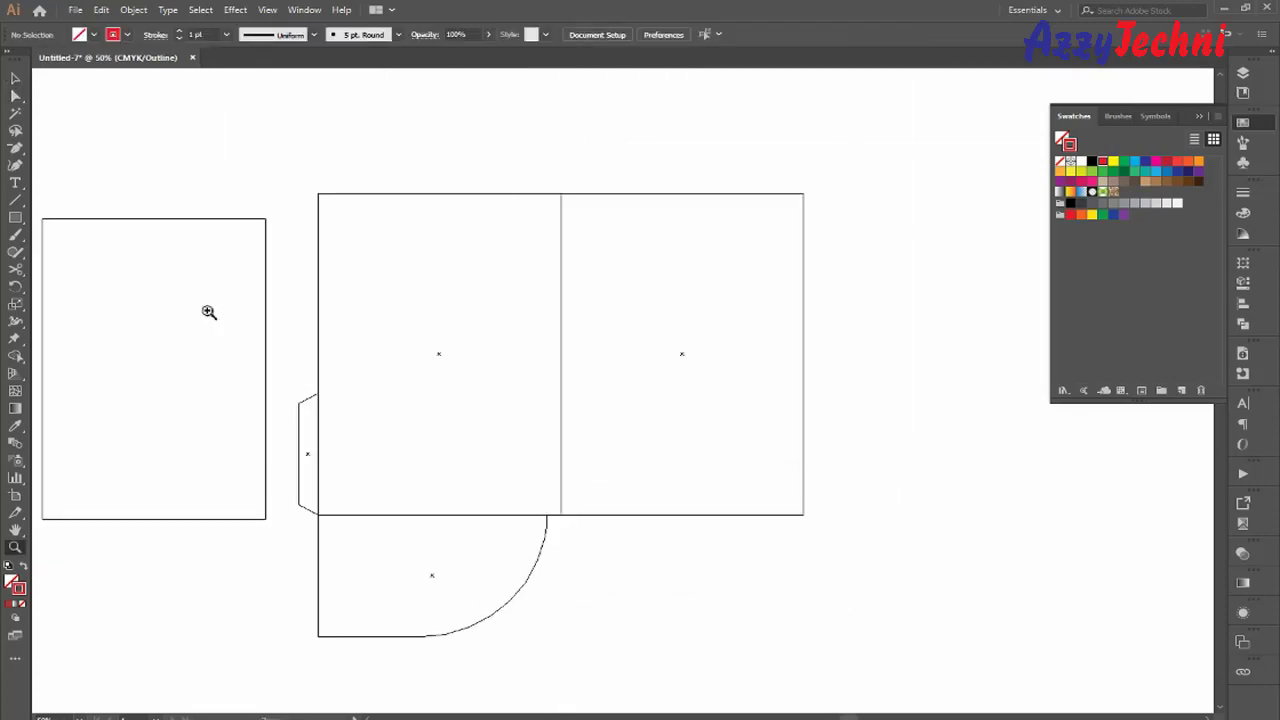
drag(260, 160, 806, 615)
key(v)
drag(716, 641, 806, 598)
key(z)
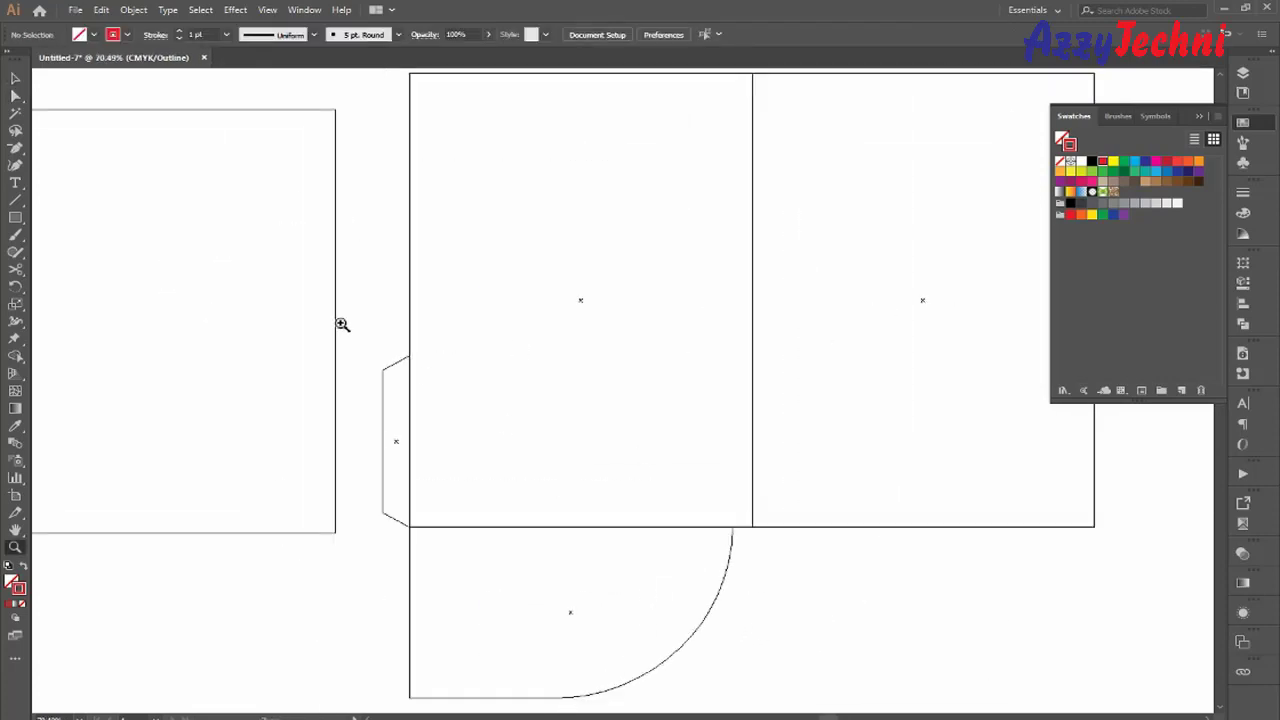
drag(281, 258, 899, 550)
key(a)
drag(697, 560, 706, 419)
drag(573, 453, 632, 509)
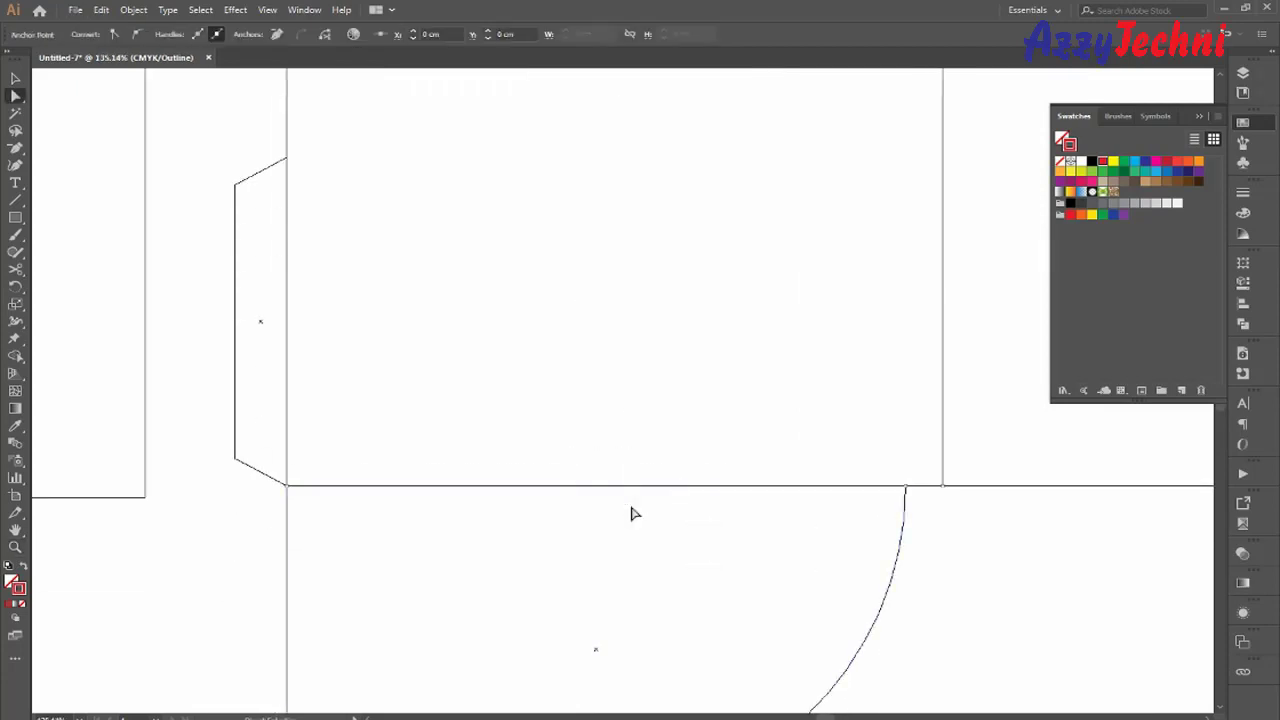
key(ctrl+x)
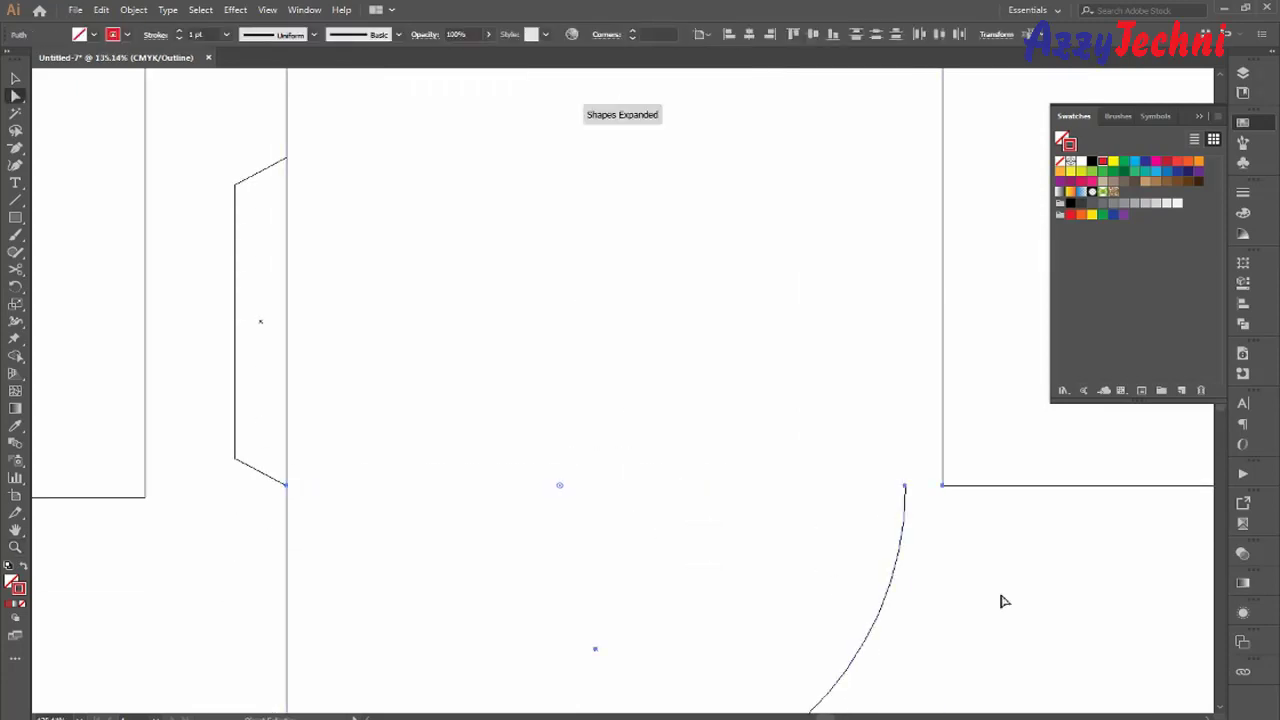
click(1001, 588)
key(v)
key(ctrl+f)
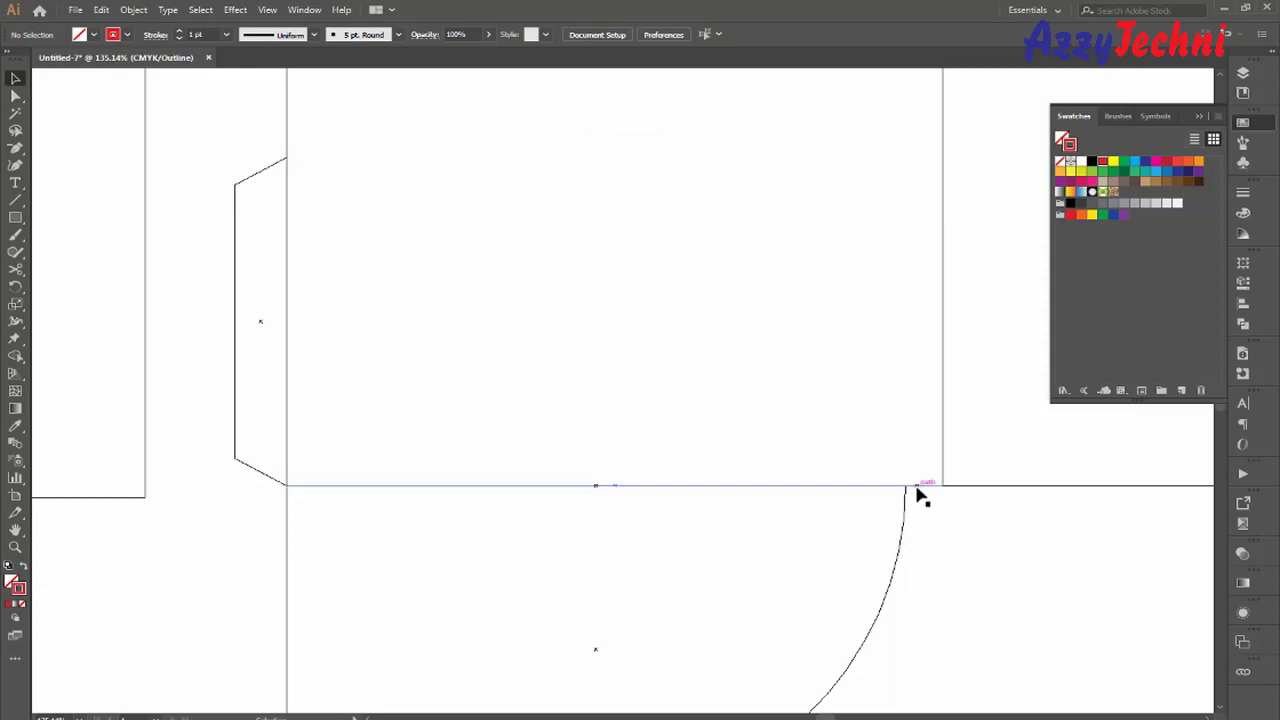
Lock the shorter, flap-width line on the fold between the left panel and the bottom flap.
key(z)
drag(215, 381, 1064, 634)
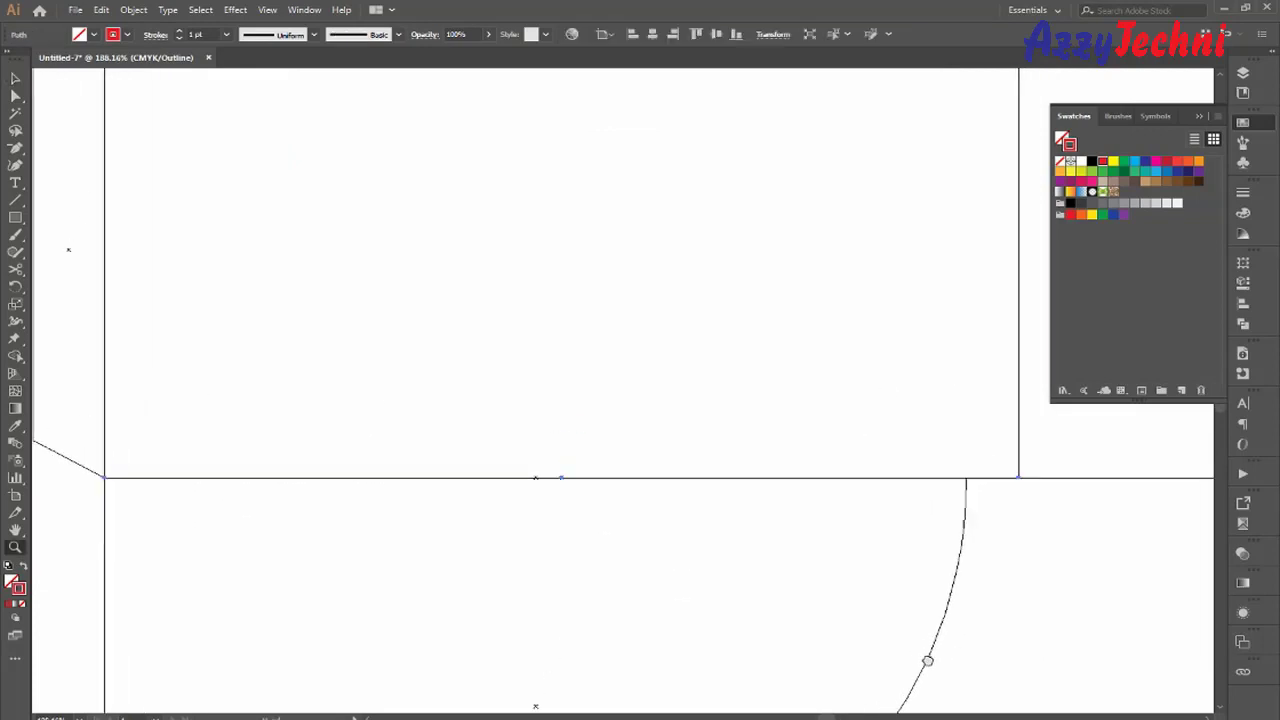
key(a)
click(558, 597)
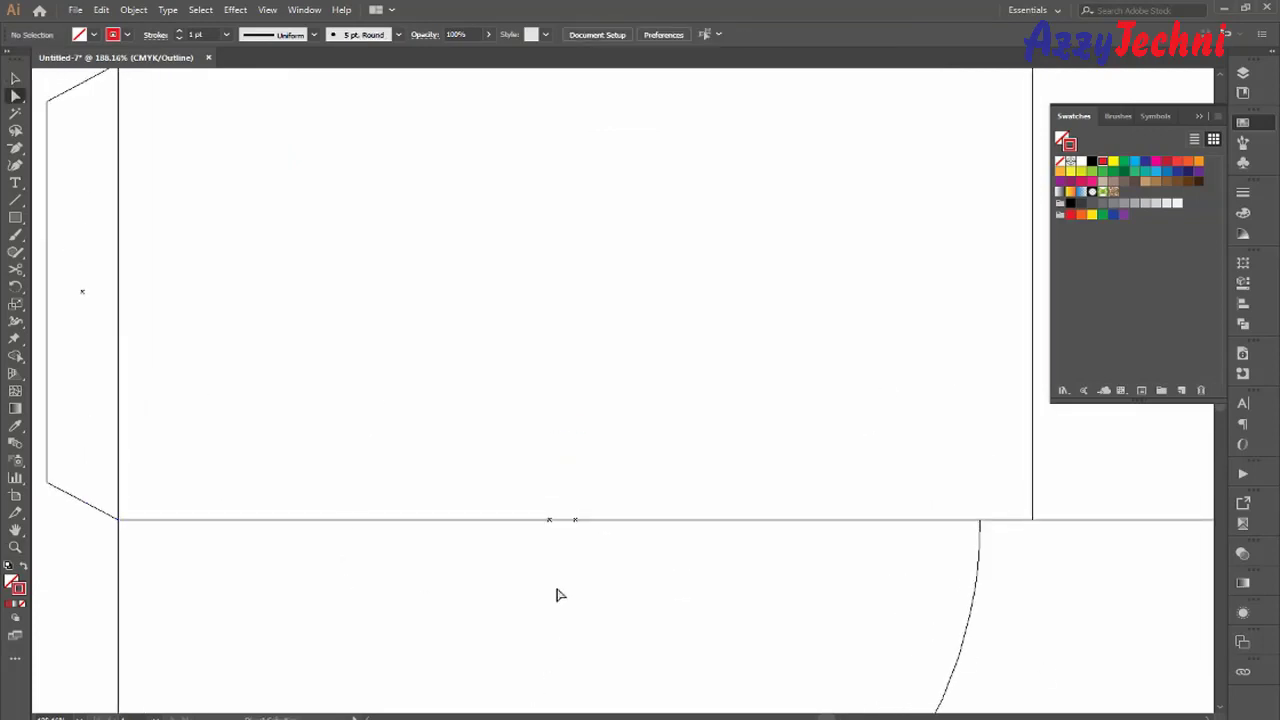
key(v)
click(474, 521)
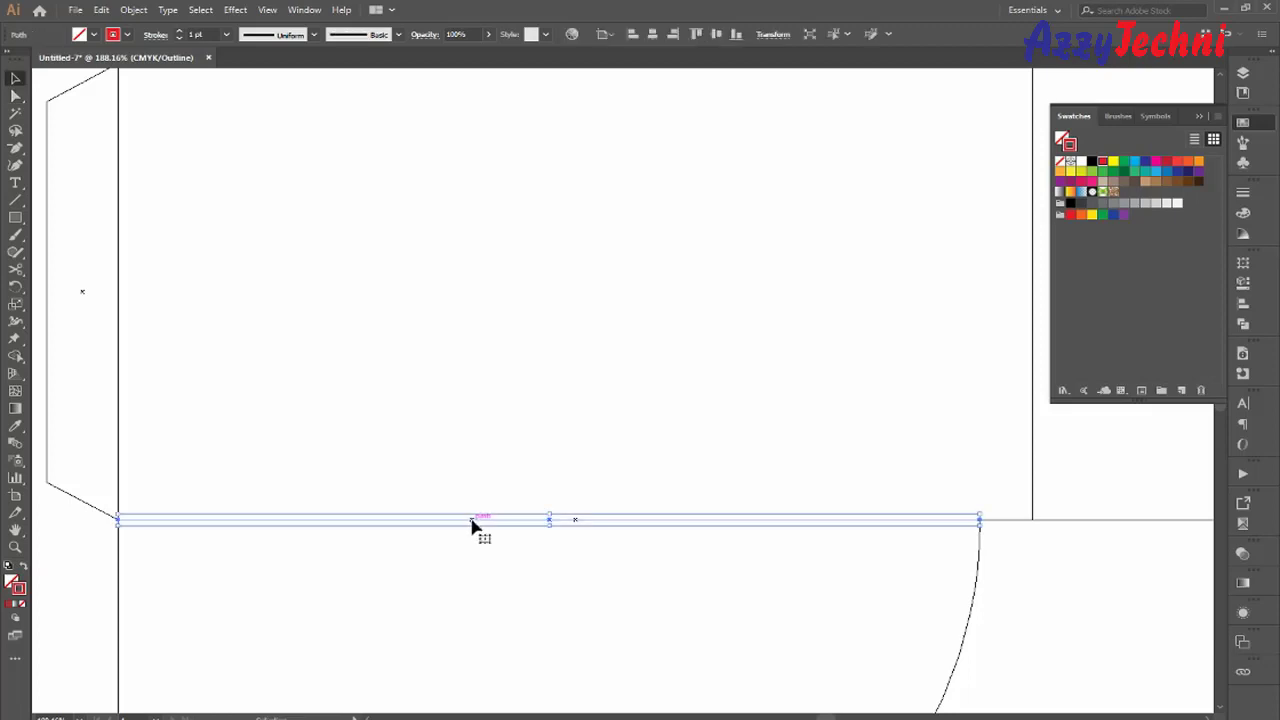
key(ctrl+2)
Shorten the panel-width bottom line by moving its left anchor to the flap's upper-right corner.
drag(340, 491, 372, 558)
key(a)
click(120, 521)
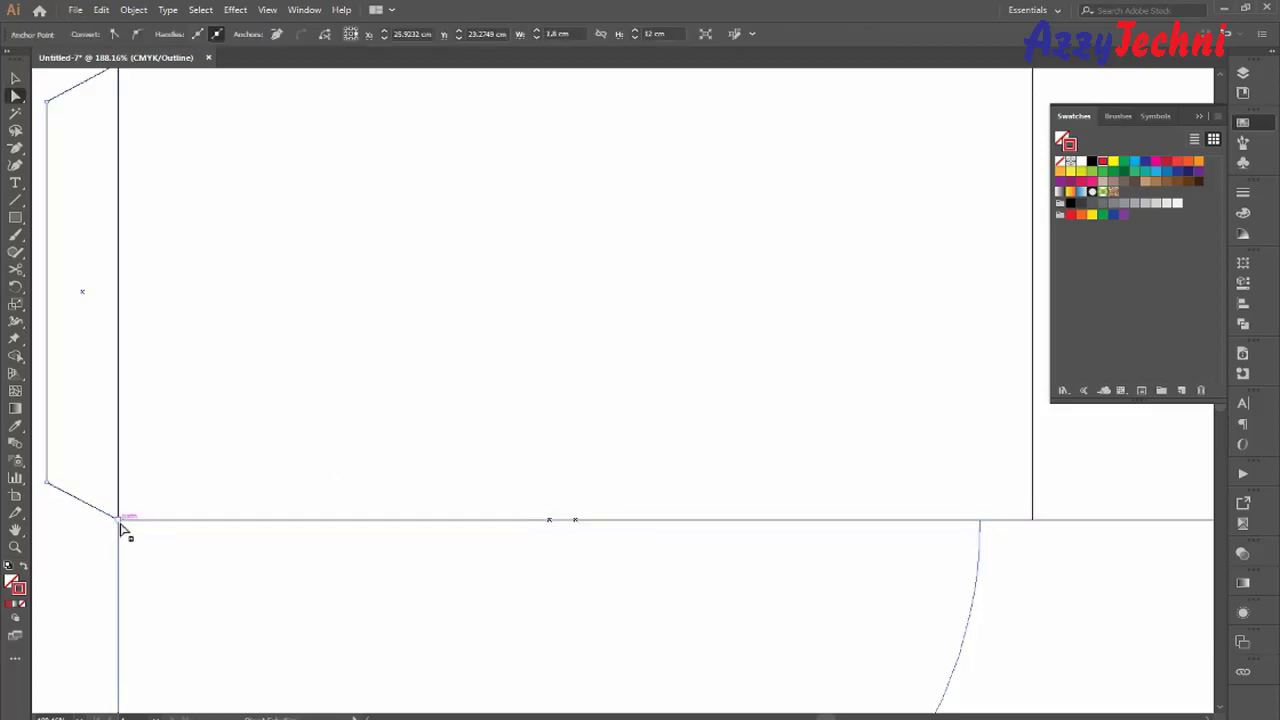
click(163, 536)
click(190, 521)
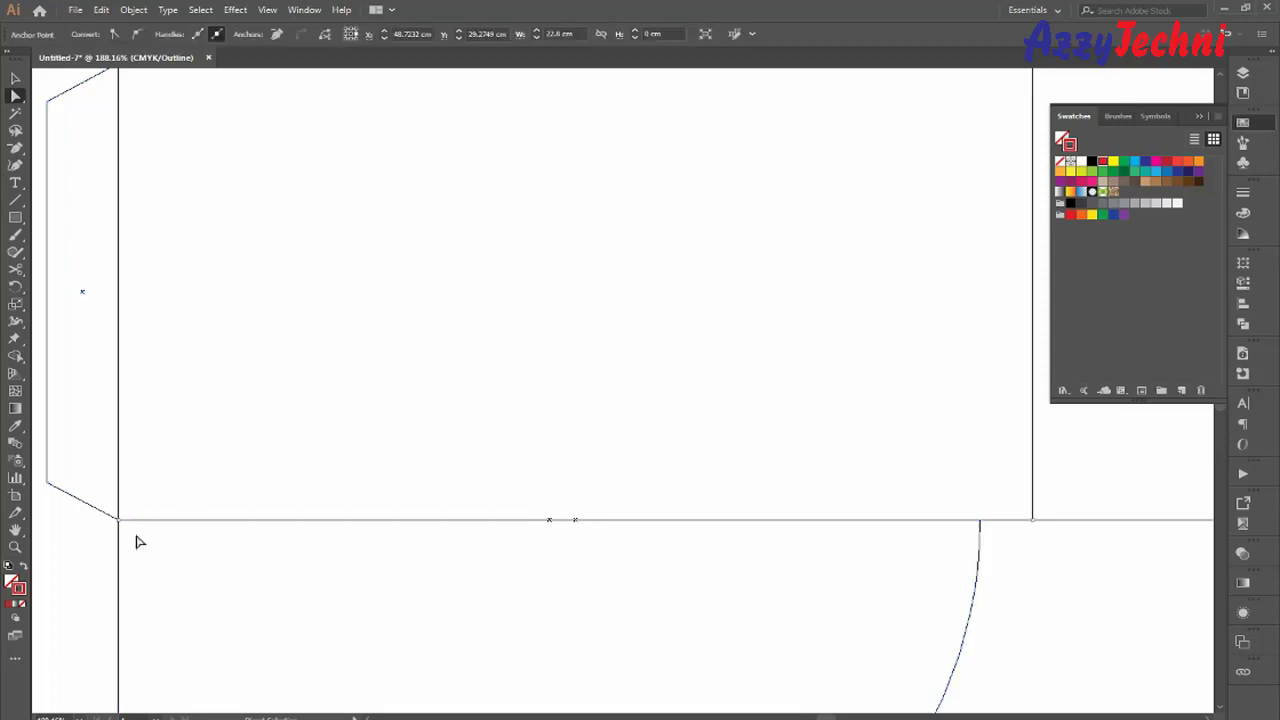
click(119, 521)
drag(120, 522, 979, 550)
click(1027, 592)
Cut the overlapping edges between the left panel and the glue tab and paste them in place as separate lines.
drag(749, 428, 781, 575)
key(v)
key(ctrl+minus)
key(ctrl+minus)
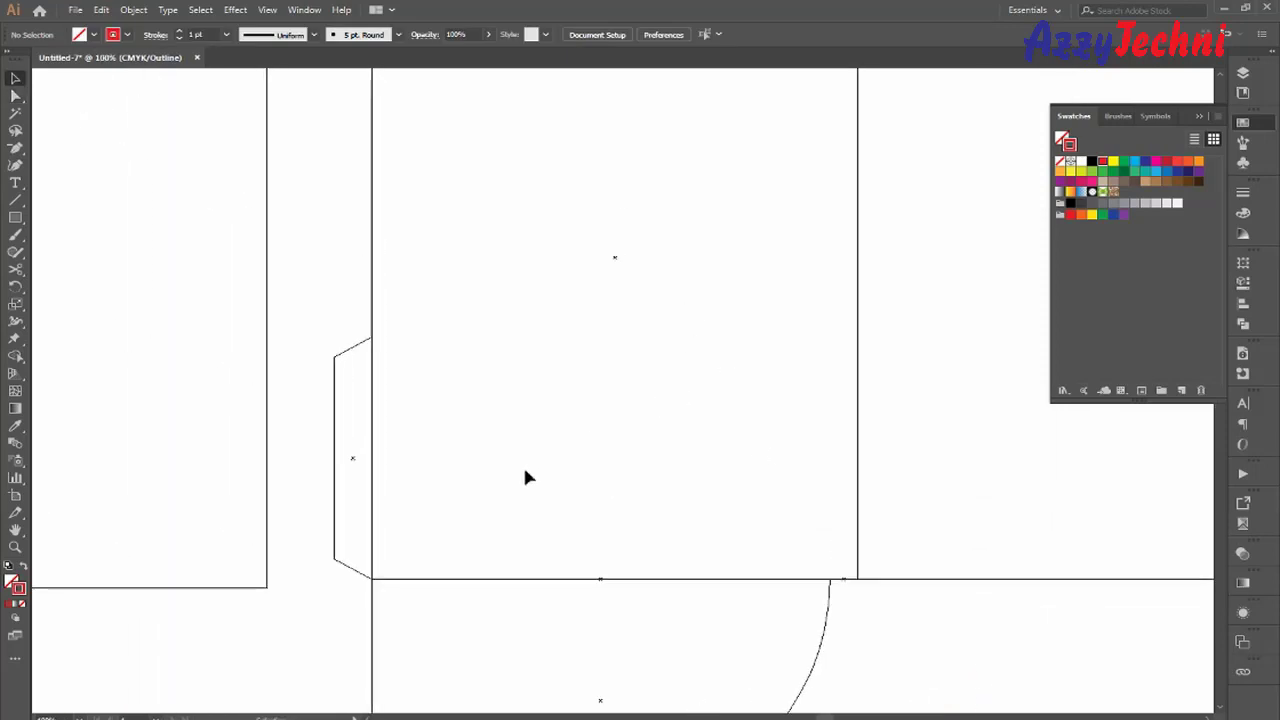
drag(366, 464, 368, 464)
key(Delete)
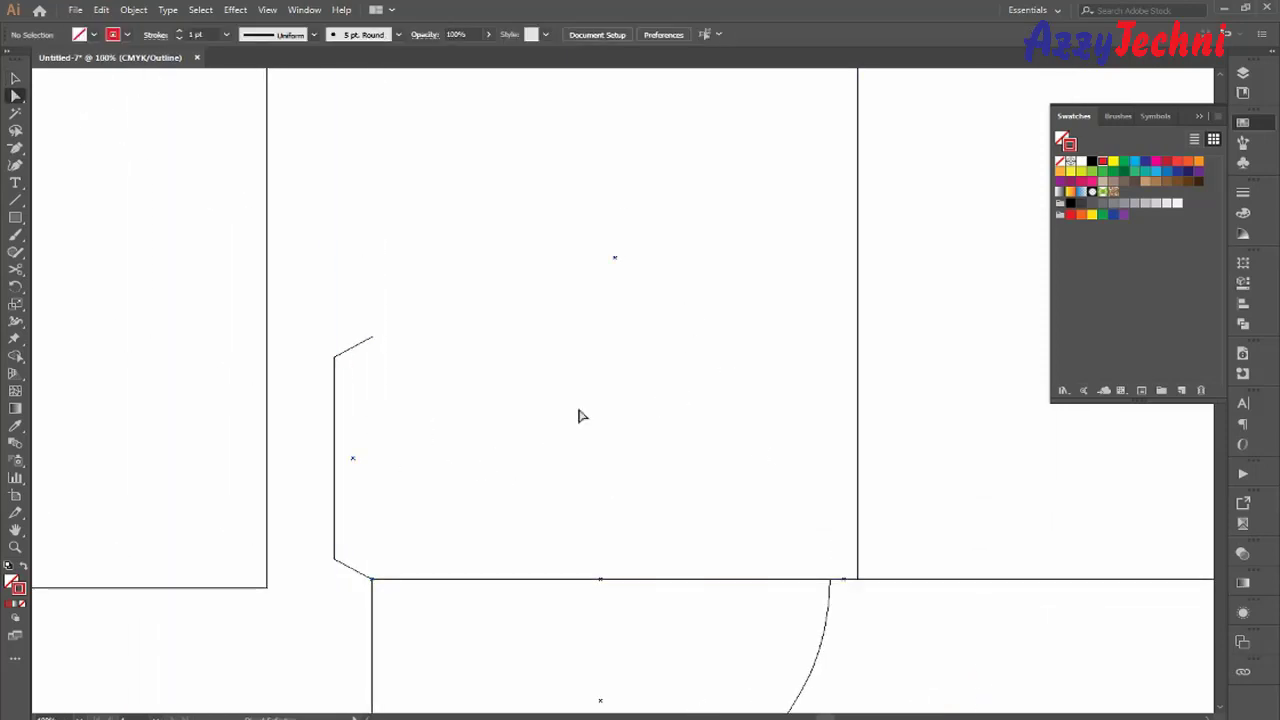
key(ctrl+f)
click(615, 385)
Lock the shorter, tab-length line on the fold between the glue tab and the left panel.
drag(539, 348, 578, 405)
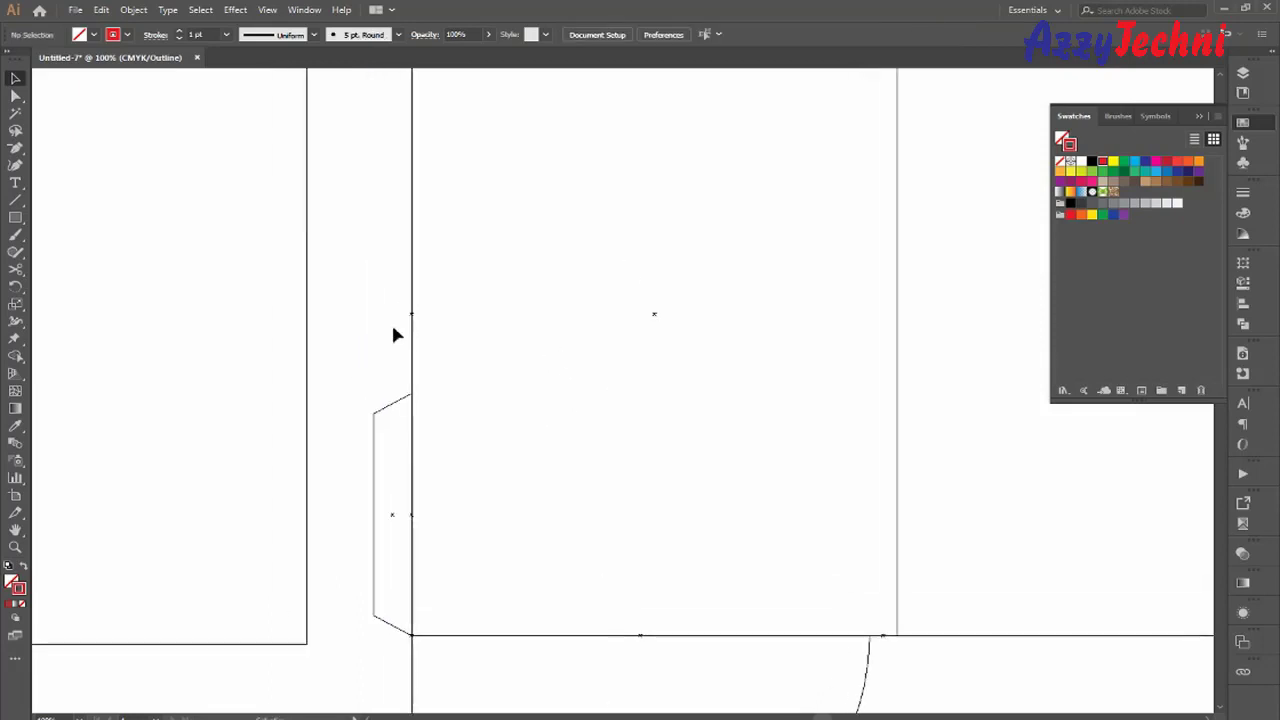
drag(393, 335, 455, 400)
click(473, 464)
click(411, 464)
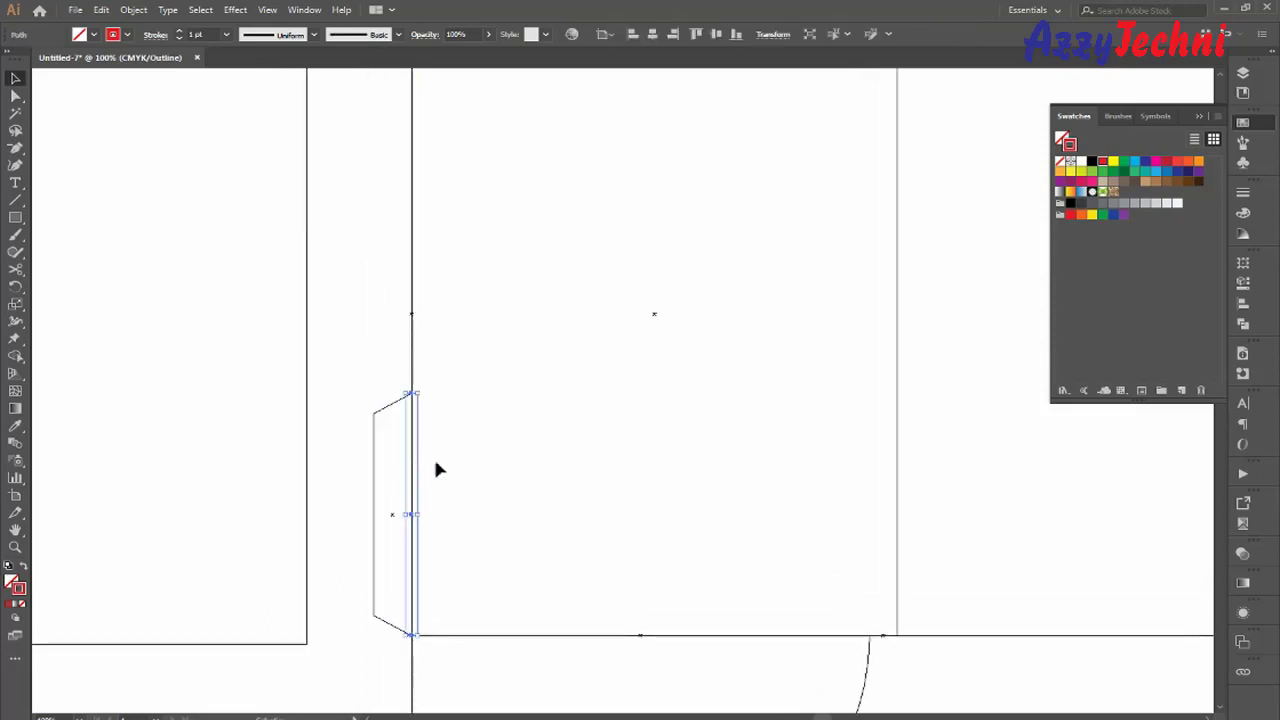
click(444, 463)
Shorten the left panel's full-height edge line by moving its lower anchor up to the glue tab's upper corner.
click(410, 462)
key(z)
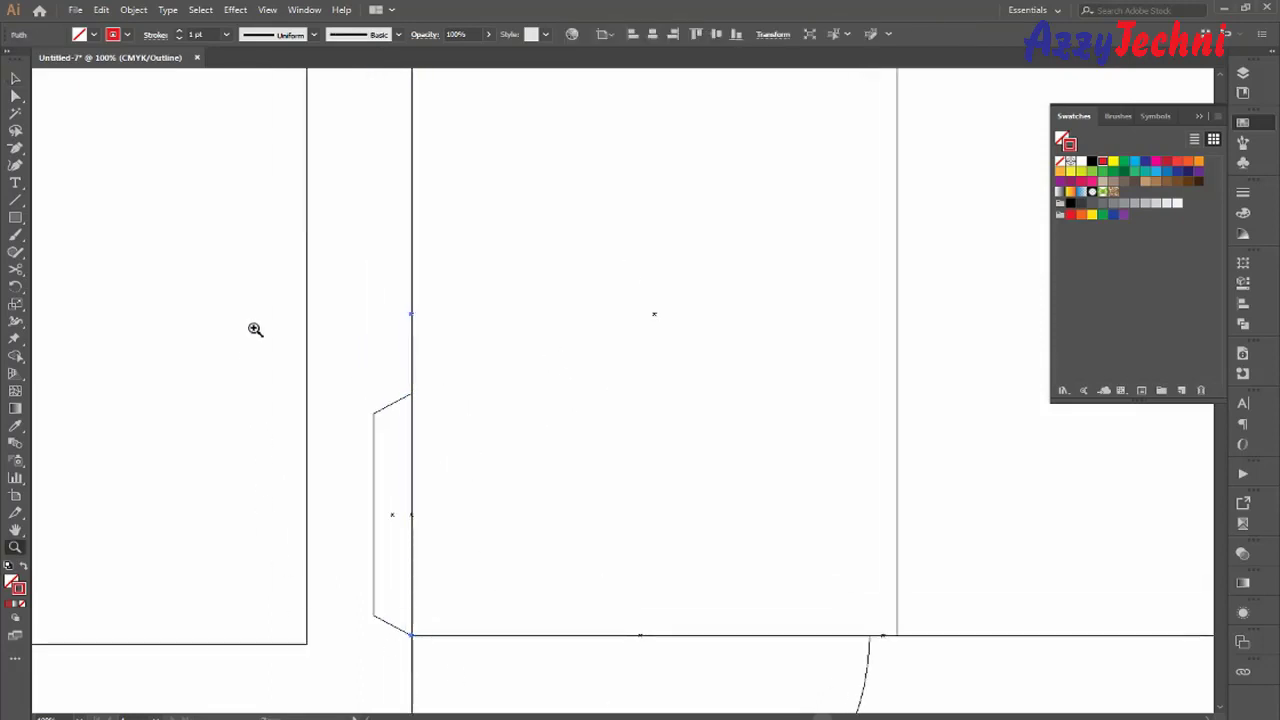
drag(255, 329, 689, 689)
key(a)
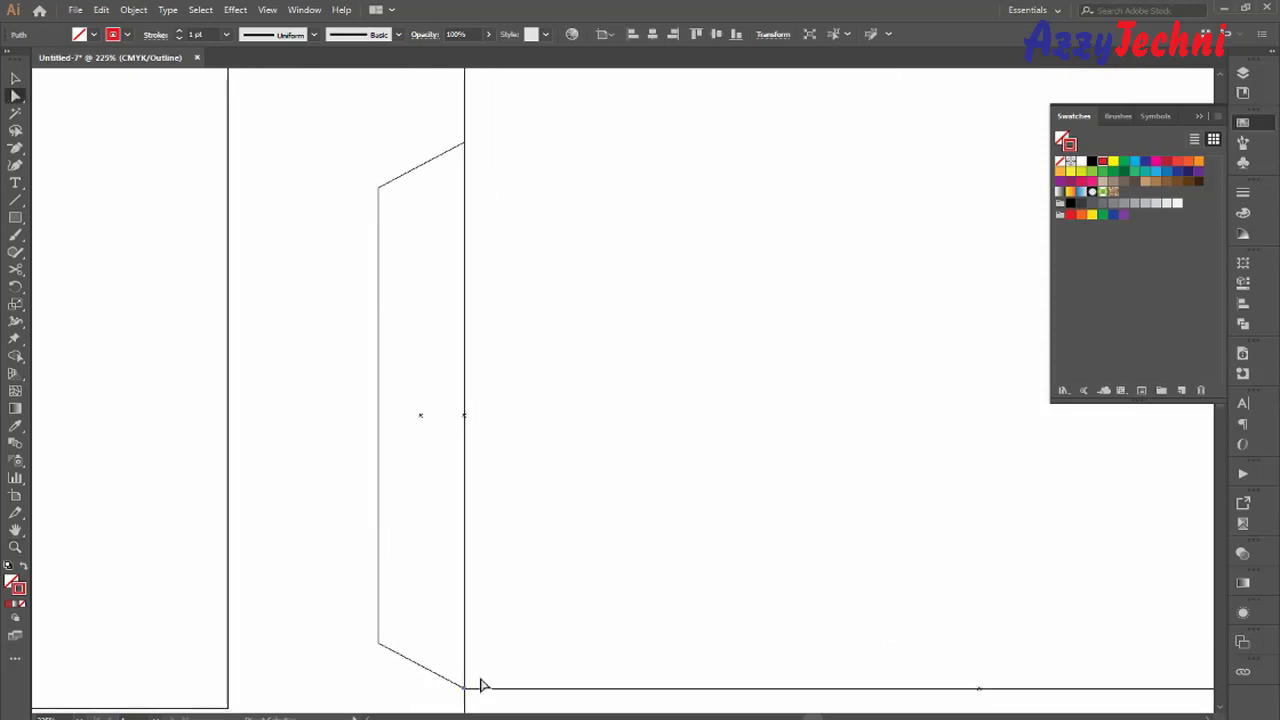
drag(468, 692, 483, 145)
click(537, 177)
key(ctrl+minus)
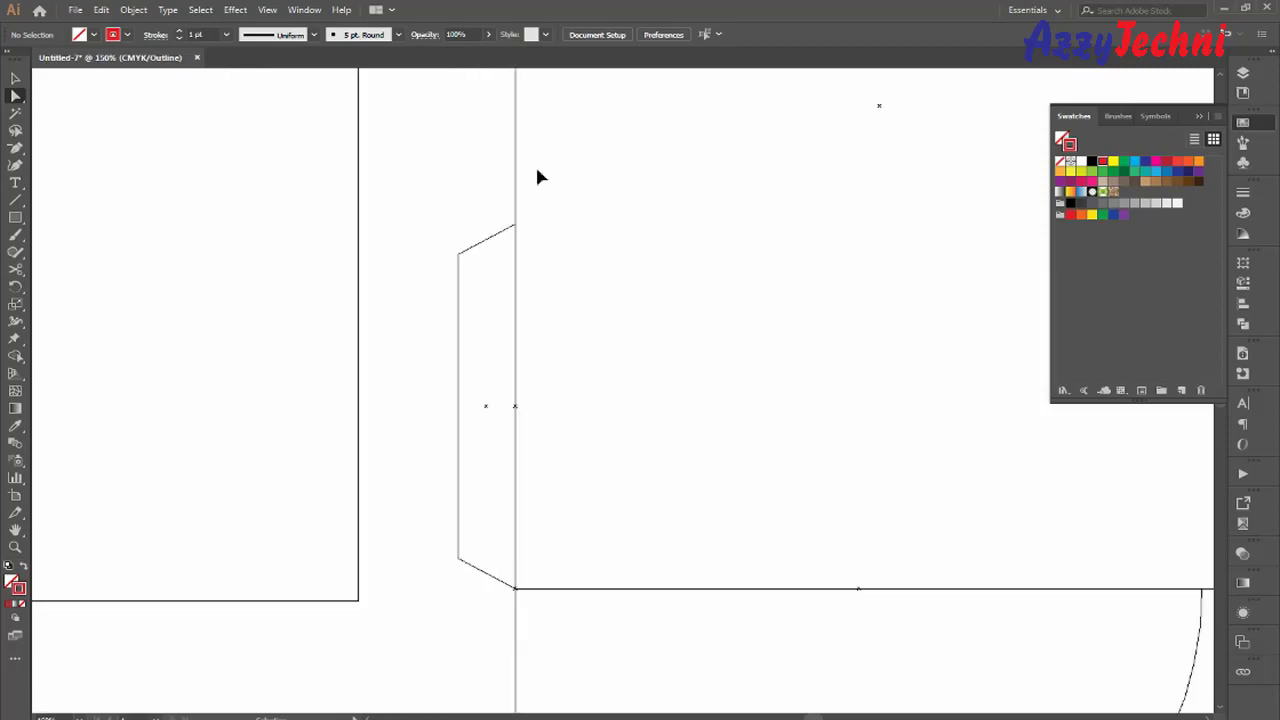
Move the fold line between the glue tab and the left panel horizontally by -0.05 cm.
key(ctrl+minus)
key(ctrl+minus)
drag(672, 340, 436, 364)
key(z)
drag(268, 287, 697, 603)
key(a)
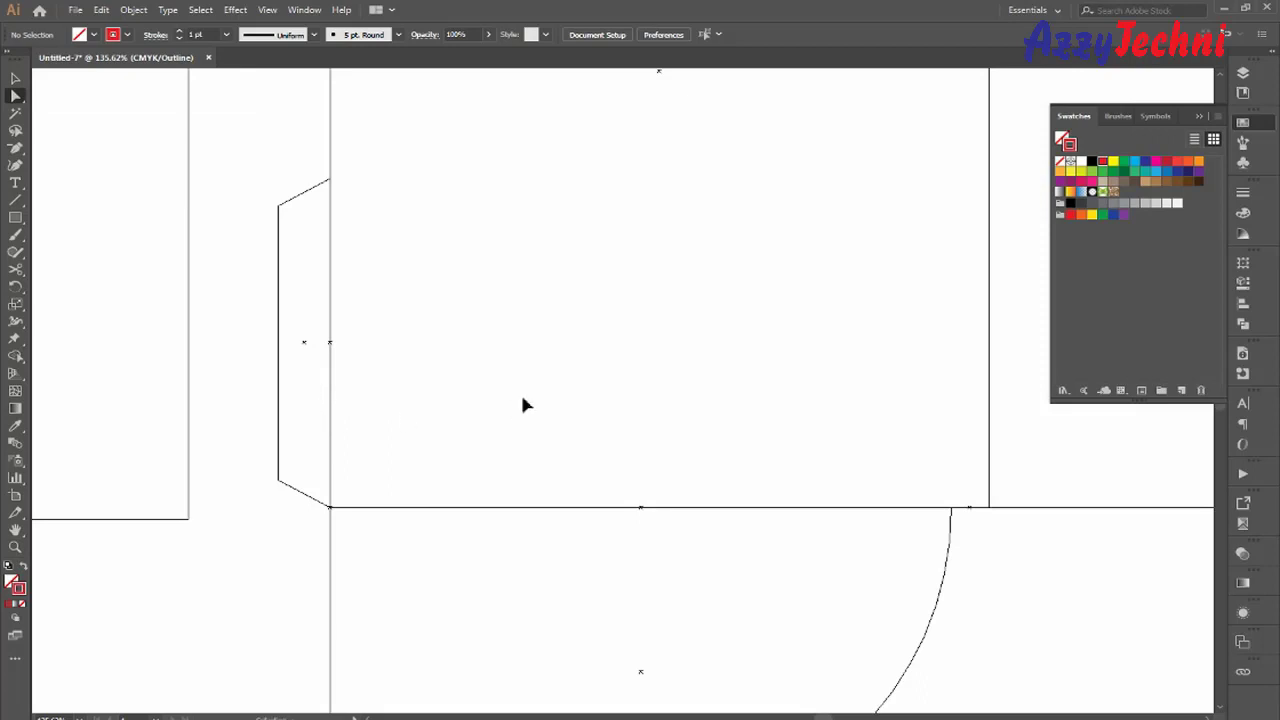
key(ctrl+z)
click(482, 400)
drag(352, 398, 313, 414)
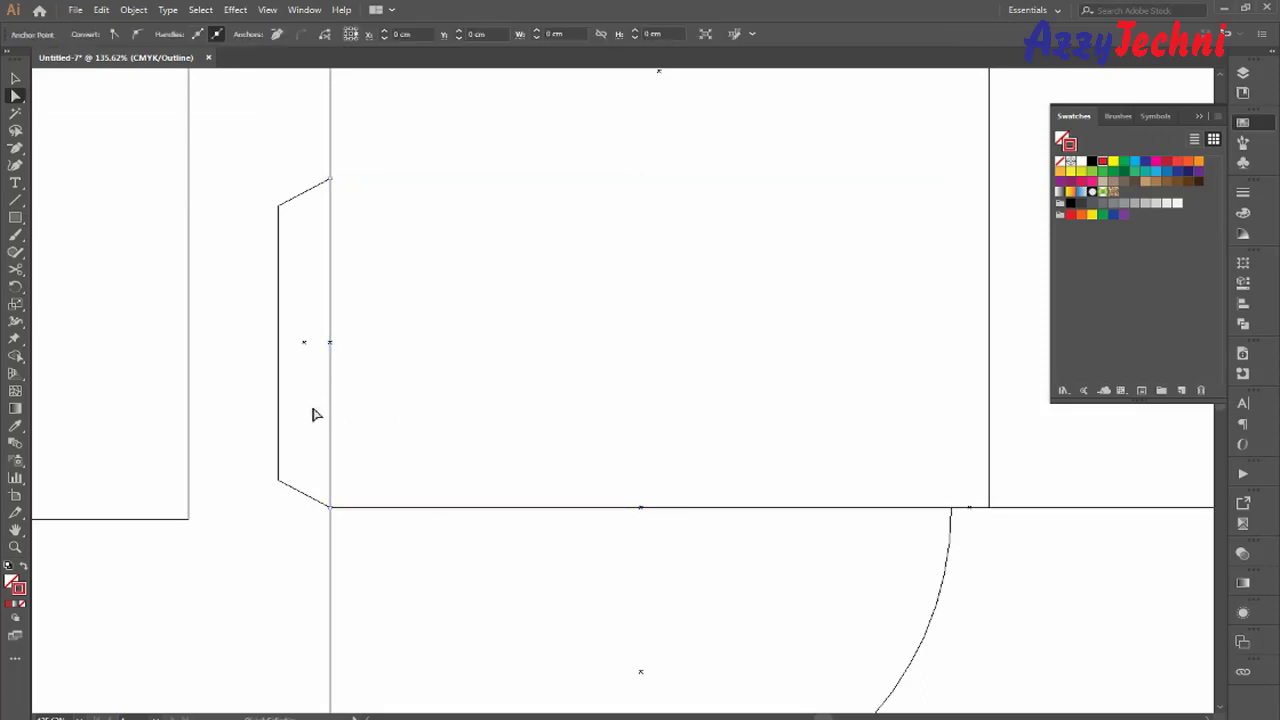
key(Return)
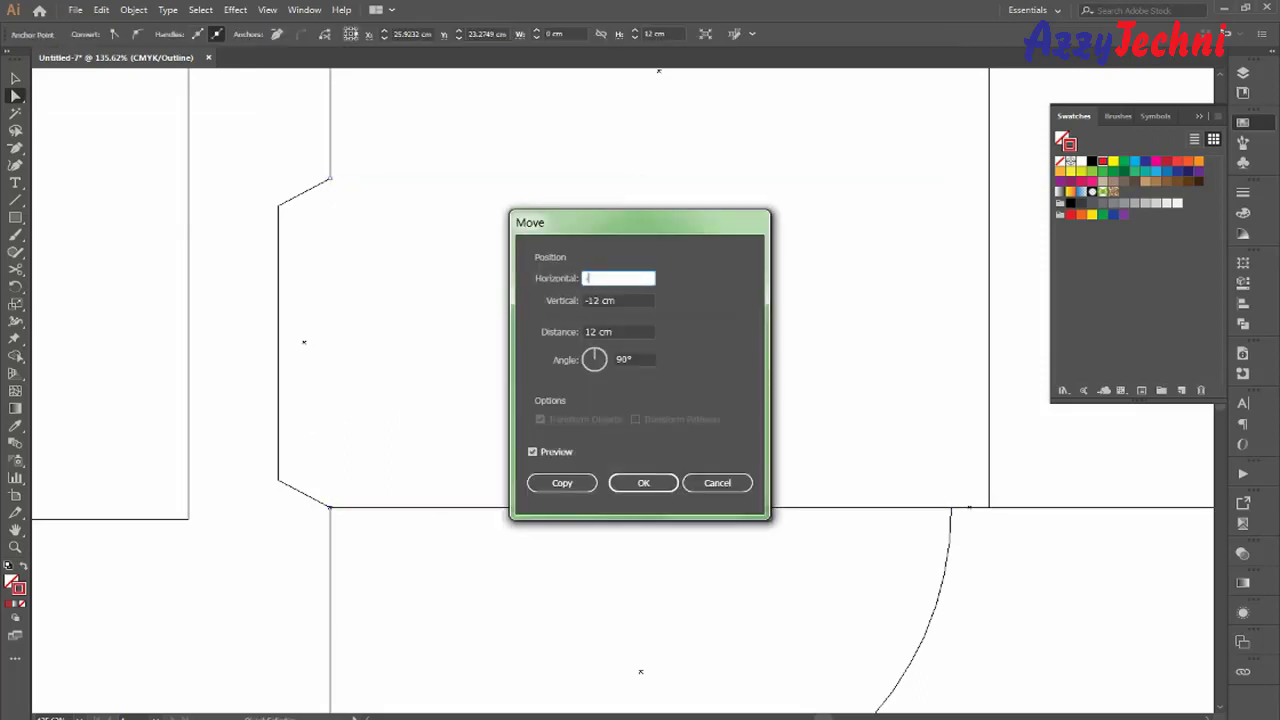
text(-0.05)
key(Tab)
key(Return)
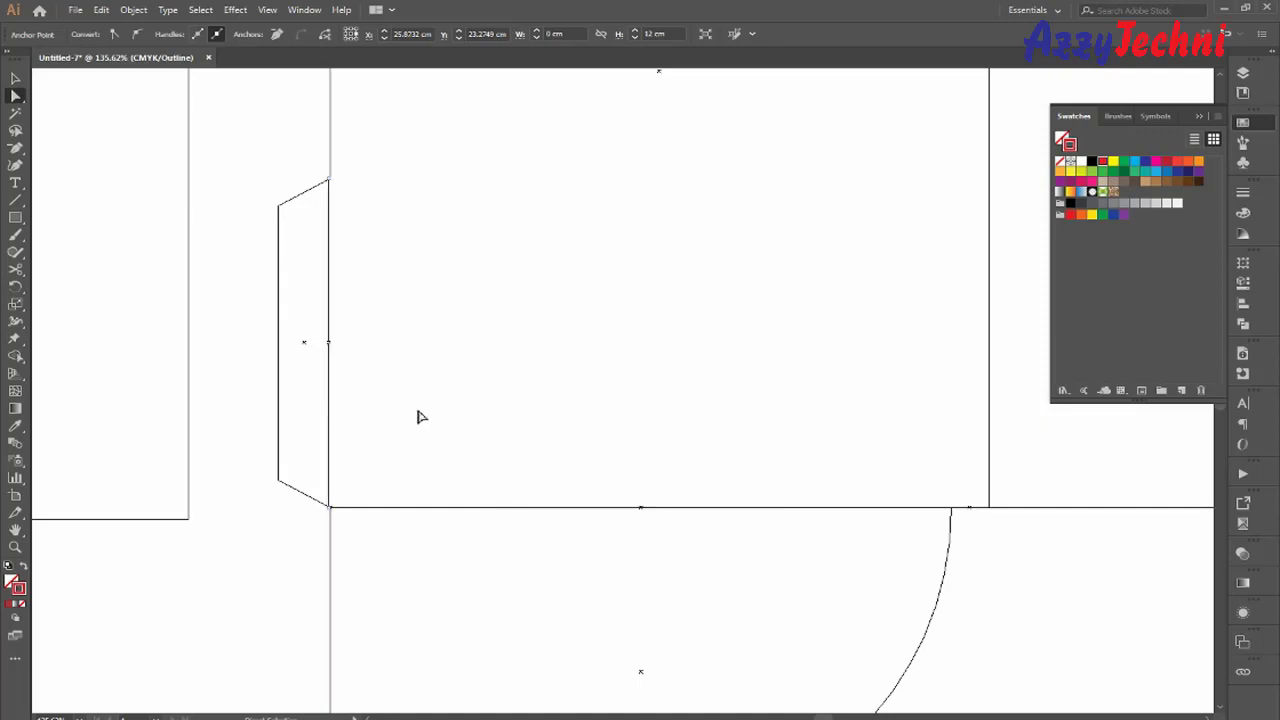
Move the lower anchor of the glue tab's fold line up onto the tab's slanted lower edge.
click(536, 367)
key(z)
drag(271, 457, 386, 528)
drag(414, 386, 651, 516)
key(a)
drag(666, 564, 668, 547)
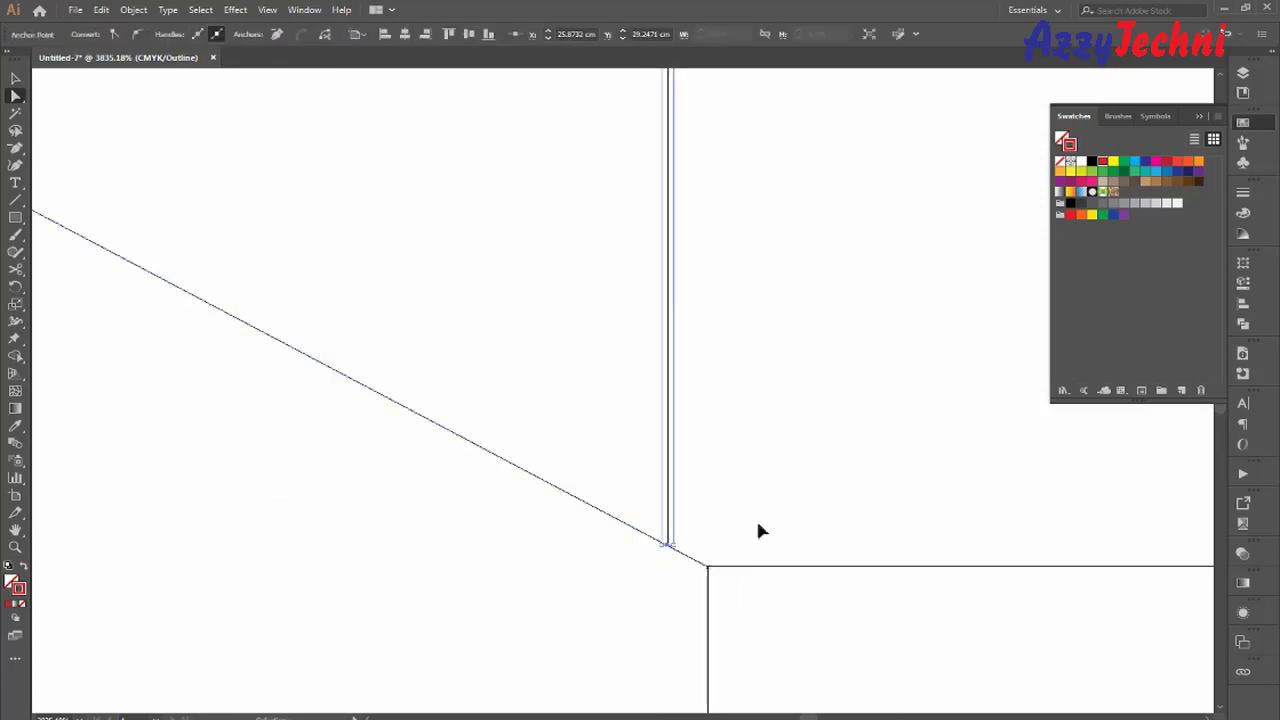
Move the upper anchor of the glue tab's fold line down onto the tab's slanted upper edge.
key(ctrl+minus)
key(ctrl+minus)
key(ctrl+minus)
key(ctrl+minus)
key(ctrl+minus)
key(ctrl+minus)
key(ctrl+minus)
key(ctrl+minus)
key(space)
drag(680, 230, 652, 552)
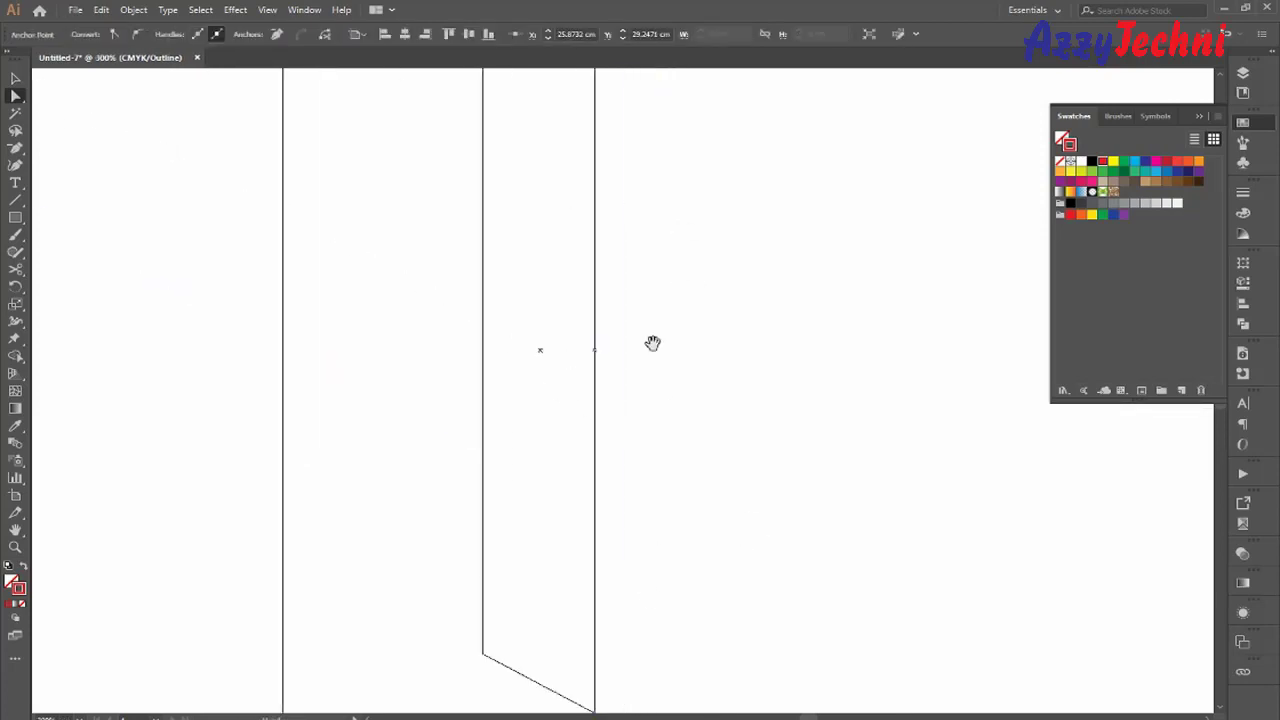
drag(652, 343, 672, 694)
key(z)
mouse_move(517, 238)
mouse_down()
mouse_move(673, 344)
mouse_move(659, 334)
mouse_up()
key(a)
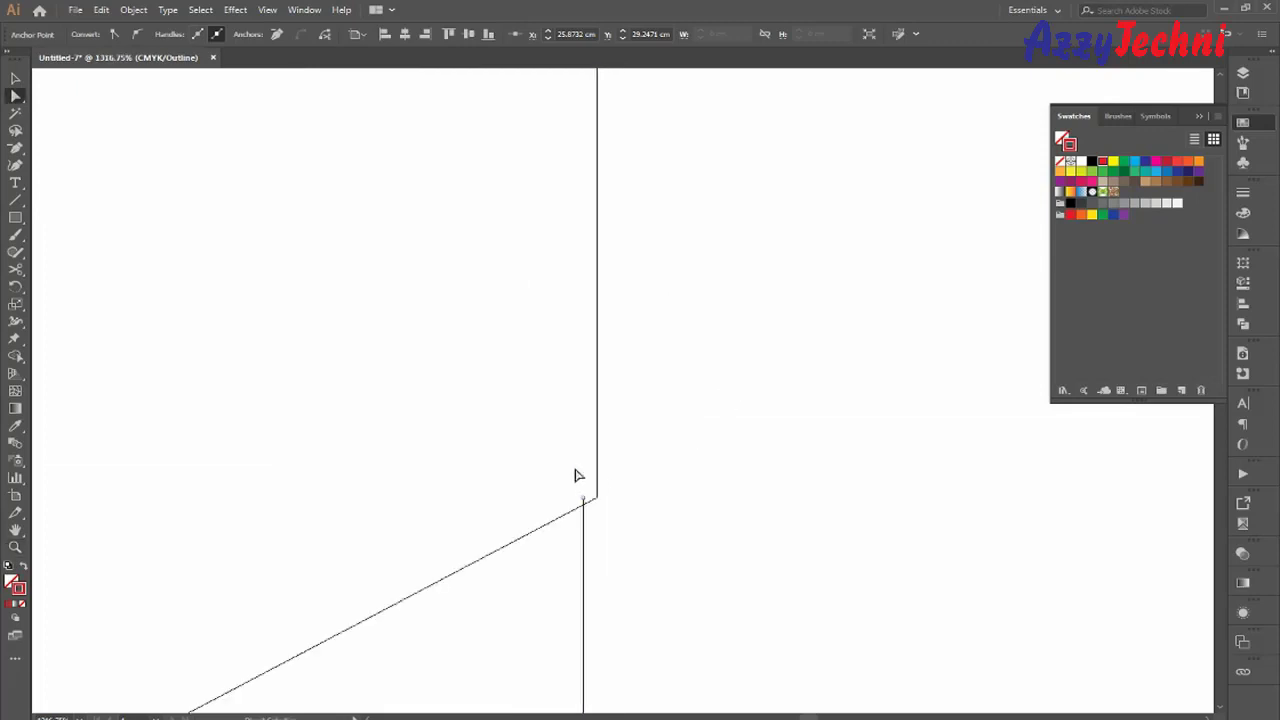
key(z)
drag(477, 437, 671, 543)
key(a)
click(683, 543)
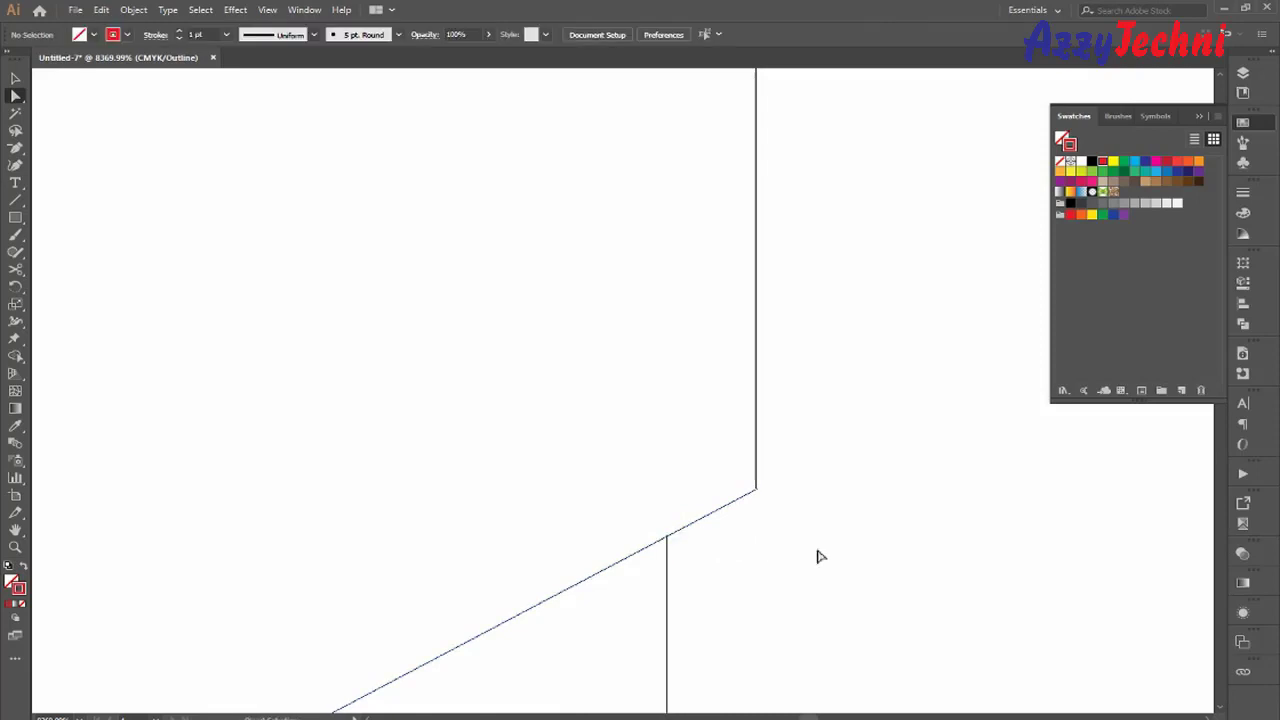
key(ctrl+minus)
key(ctrl+minus)
key(ctrl+minus)
key(ctrl+minus)
key(ctrl+minus)
key(ctrl+minus)
key(ctrl+minus)
key(ctrl+minus)
key(ctrl+minus)
key(ctrl+minus)
key(ctrl+minus)
key(ctrl+minus)
key(ctrl+minus)
key(ctrl+minus)
key(ctrl+minus)
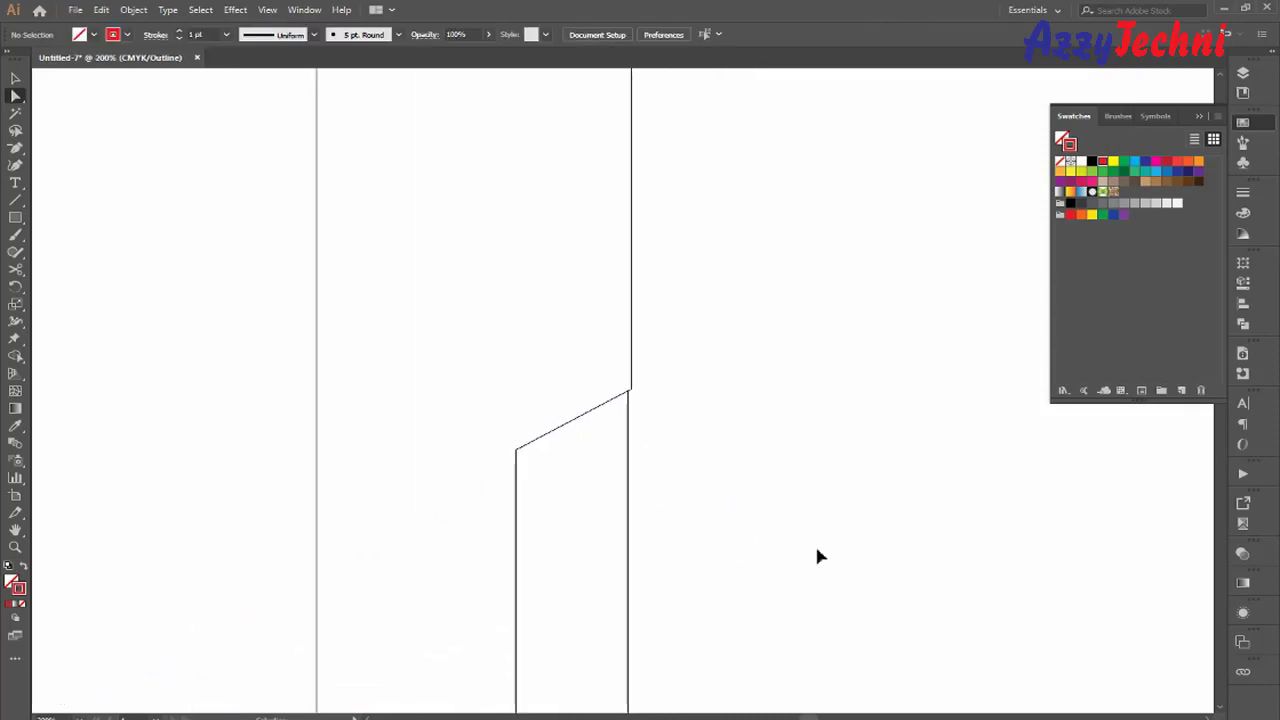
key(c)
key(z)
drag(659, 459, 822, 572)
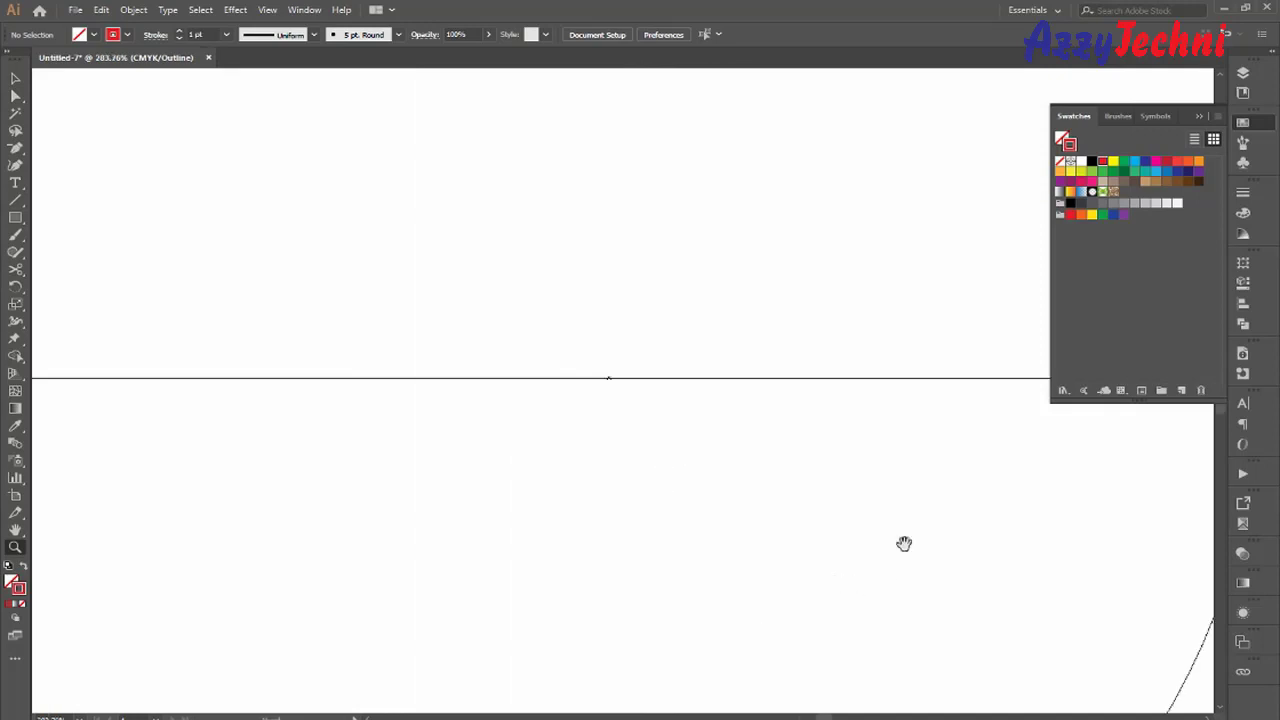
drag(1150, 469, 697, 543)
drag(673, 378, 923, 483)
key(v)
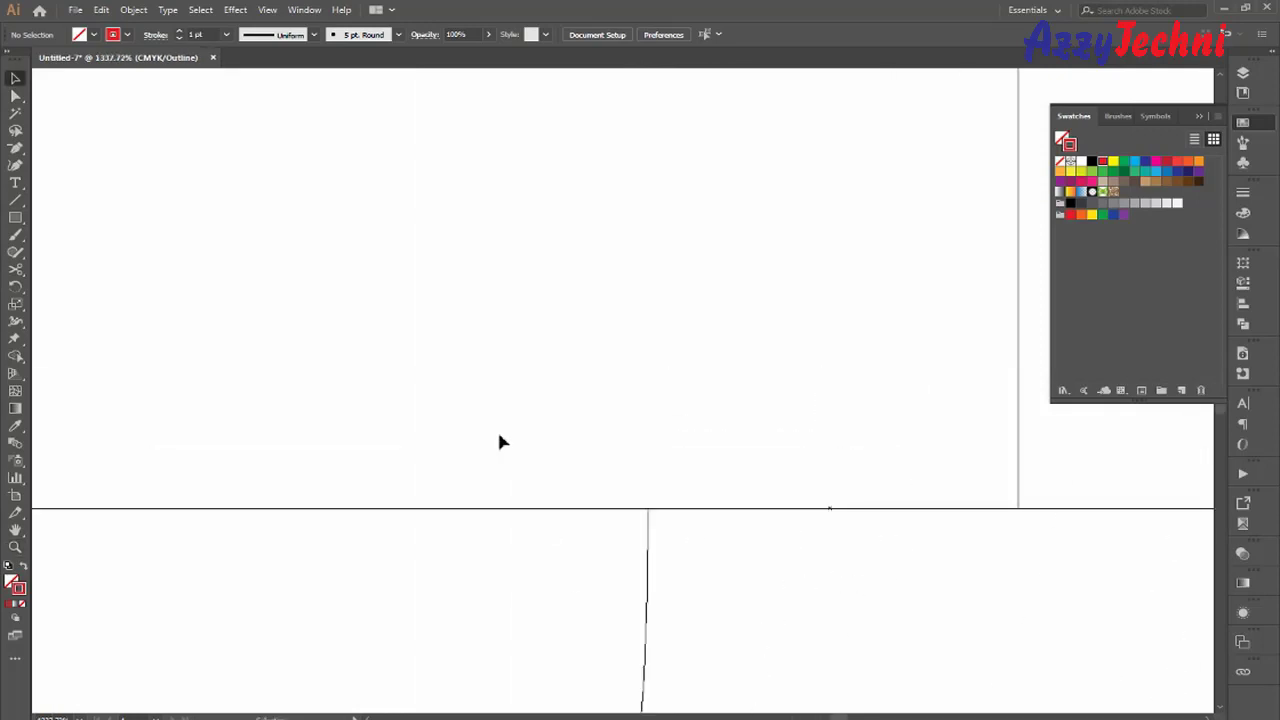
drag(497, 440, 575, 580)
key(Return)
text(0)
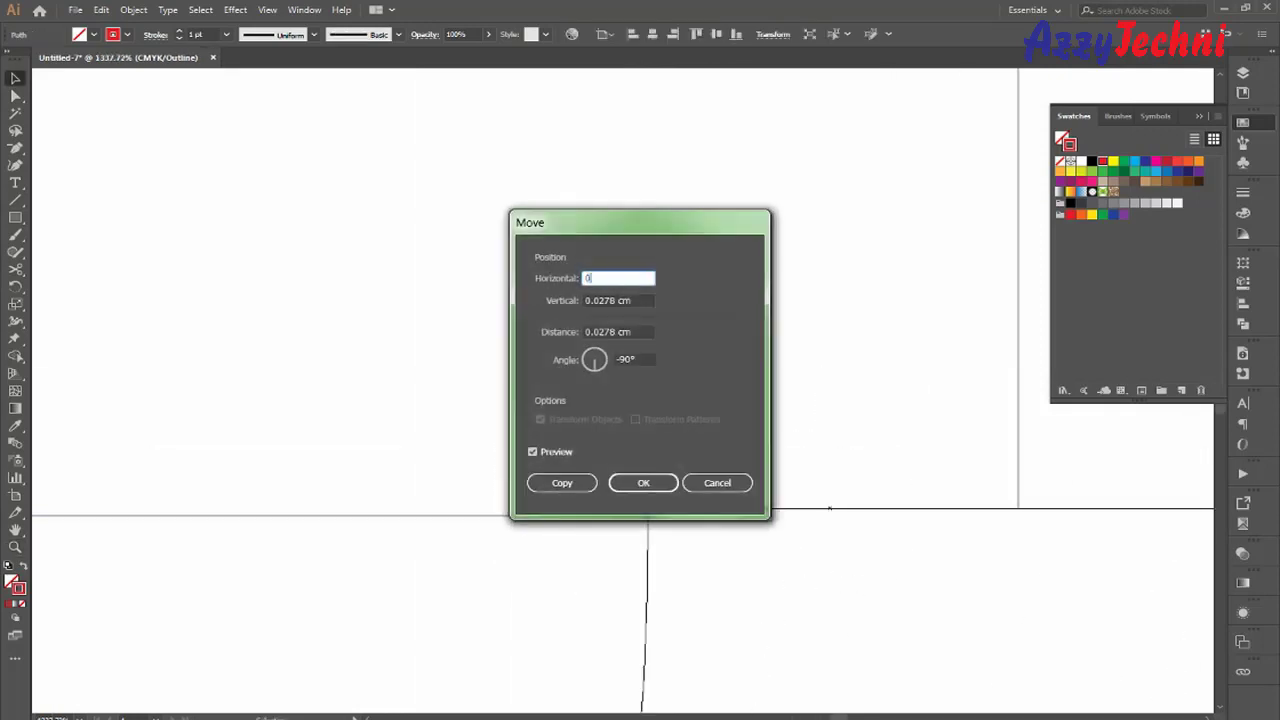
click(717, 484)
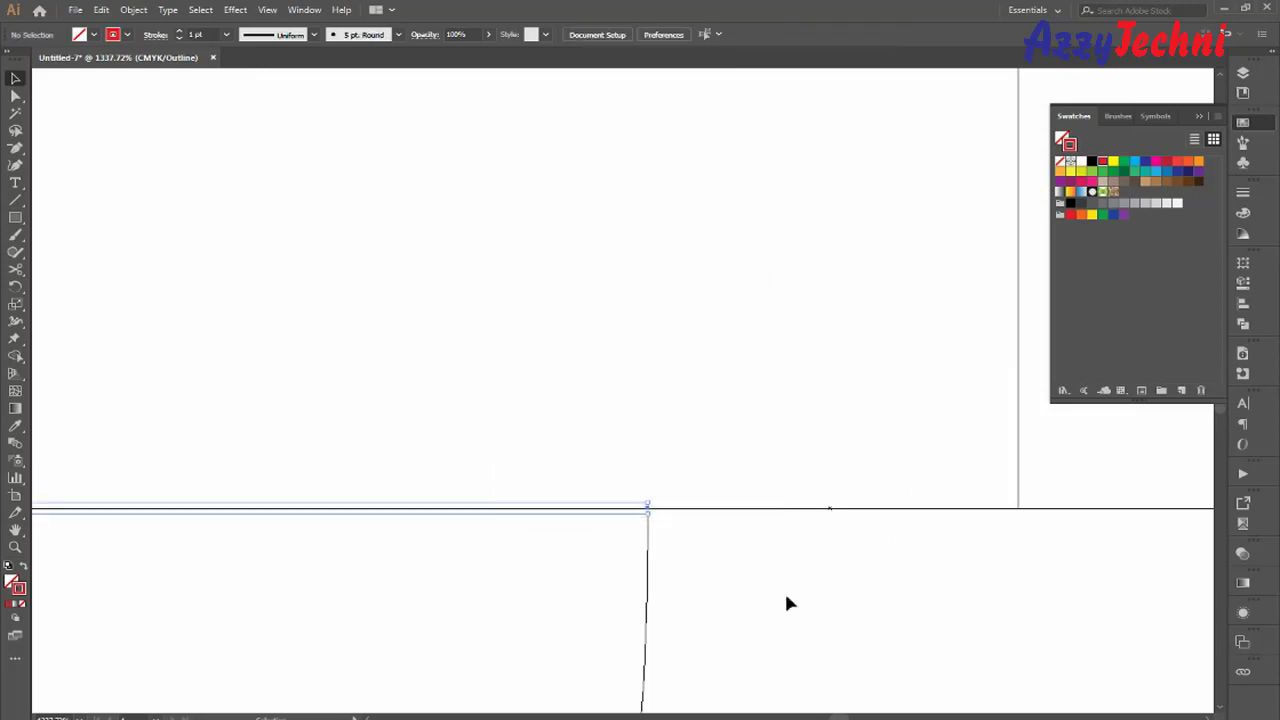
Move the fold line between the left panel and the pocket flap down by 0.05 cm.
click(786, 598)
drag(405, 469, 511, 620)
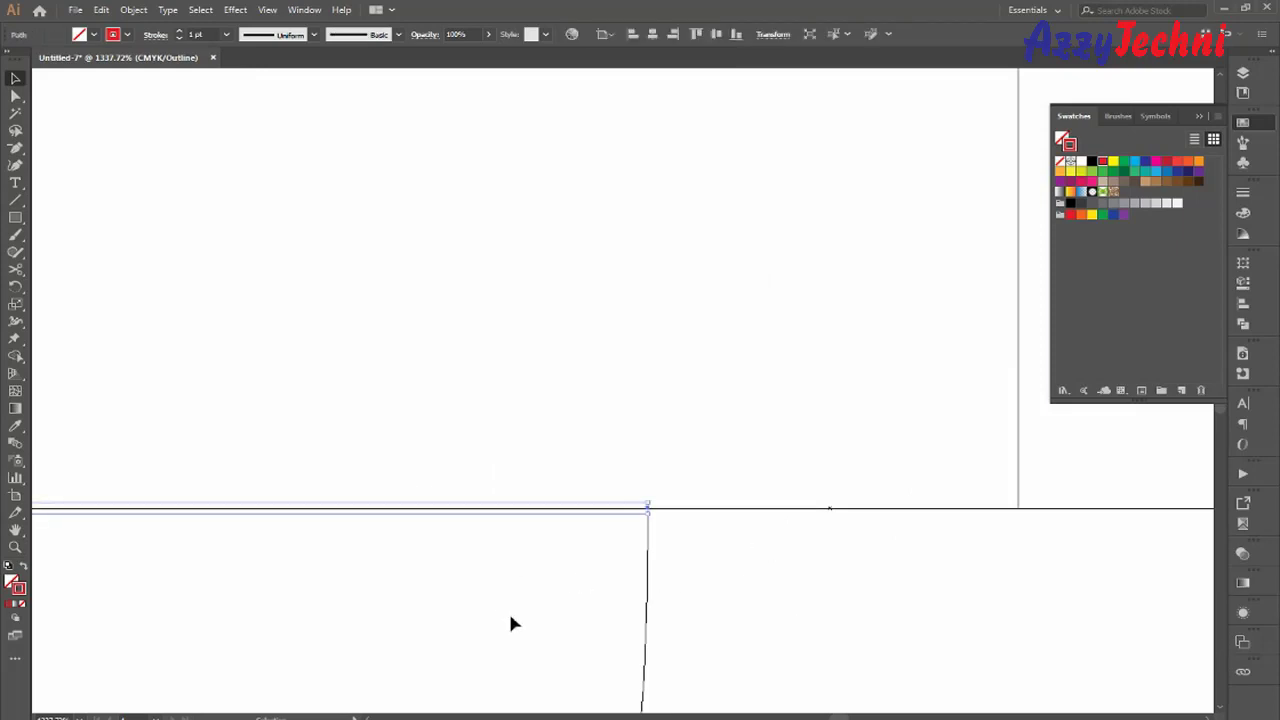
key(Return)
key(Tab)
text(0.0)
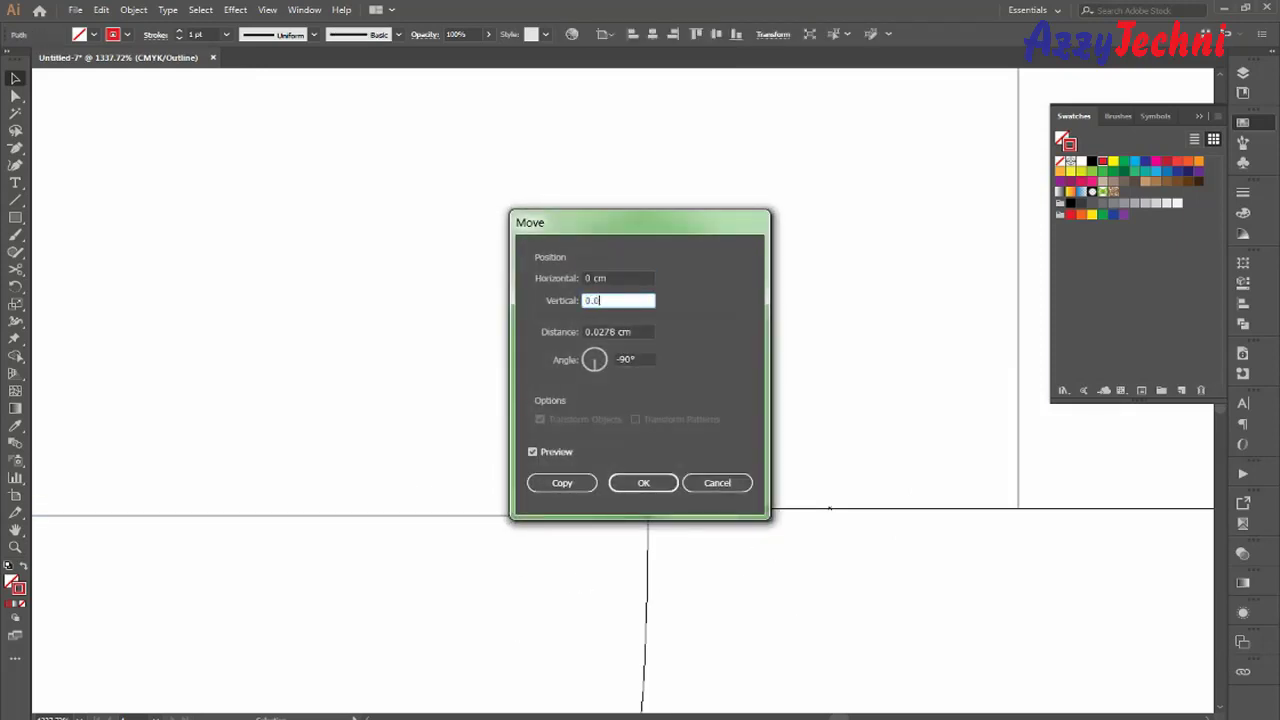
key(Return)
Align the left anchor of the short bottom line beside the flap with the flap's upper-right corner.
click(730, 616)
key(z)
drag(546, 394, 768, 524)
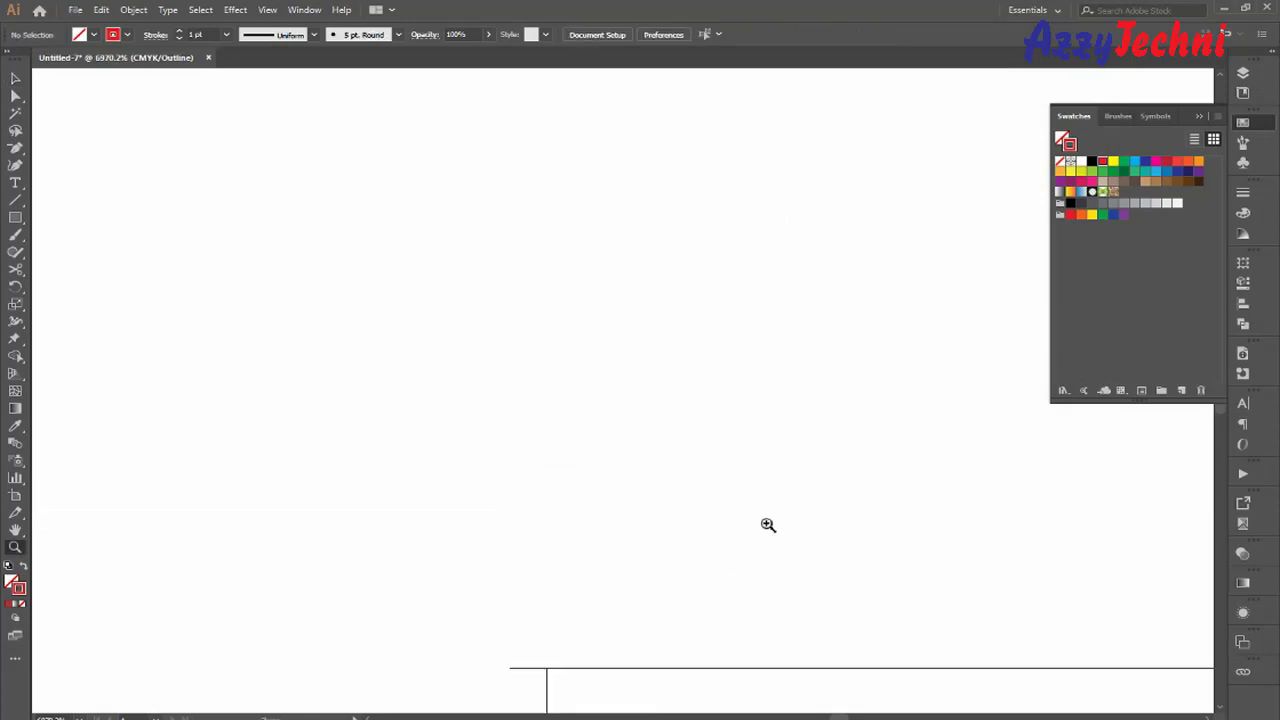
key(a)
drag(769, 689, 811, 468)
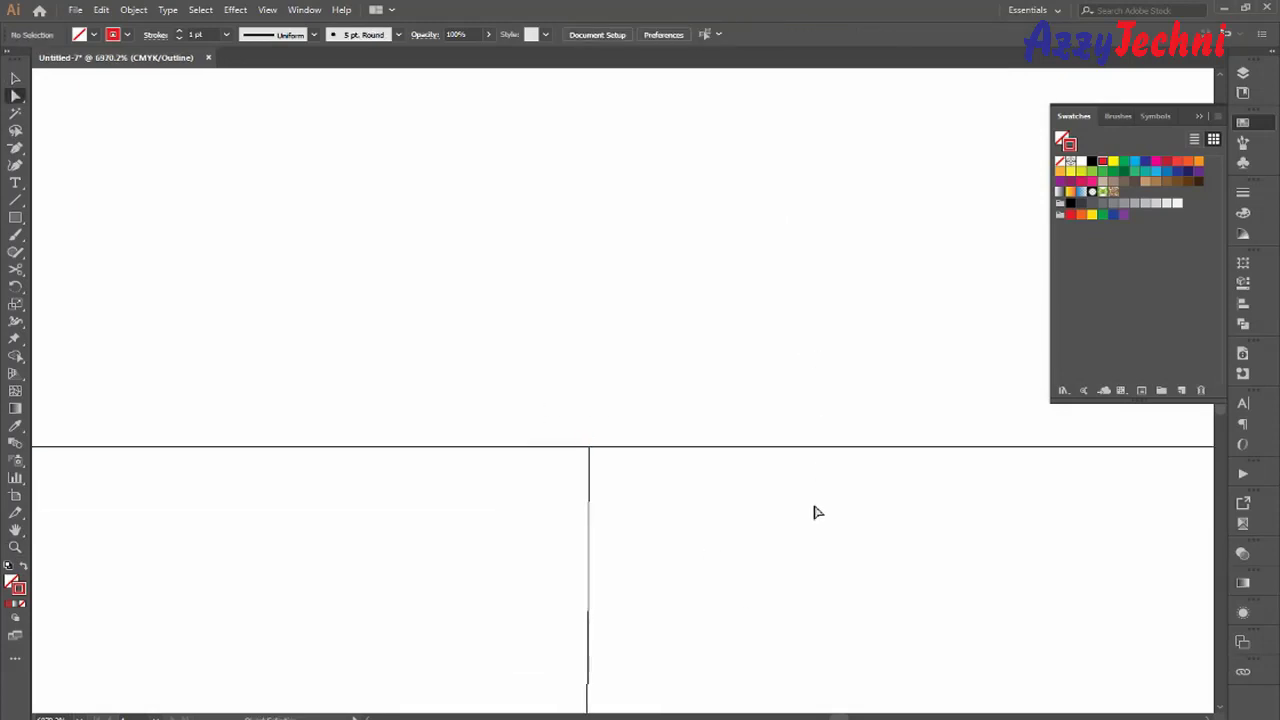
key(ctrl+z)
click(815, 512)
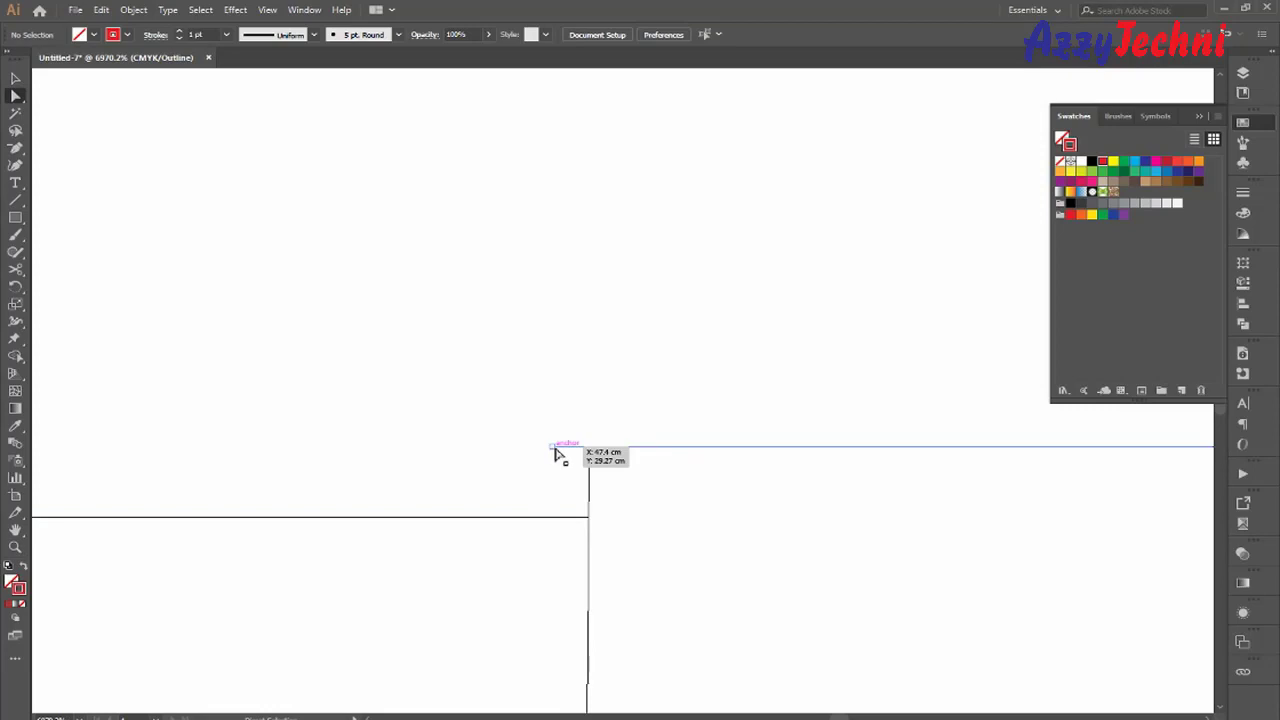
drag(557, 455, 593, 456)
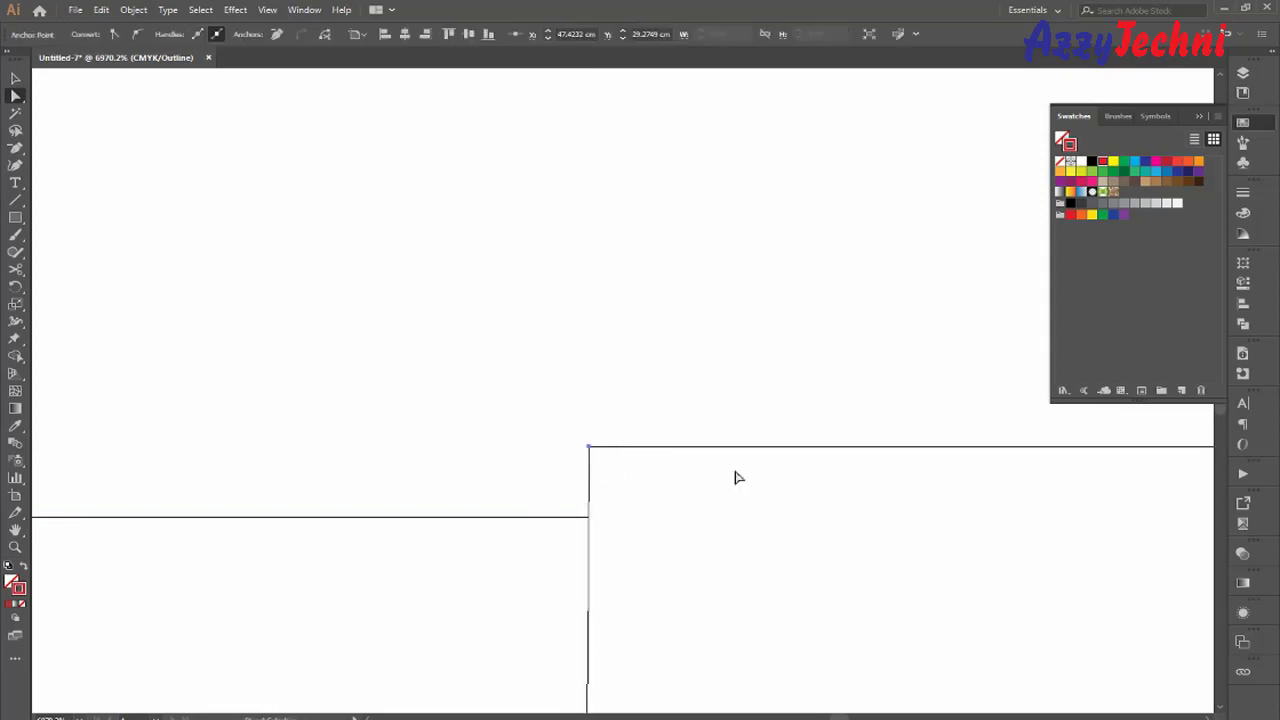
Examine how the offset fold lines meet at the corner shared by the glue tab, left panel and pocket flap.
key(ctrl+minus)
key(ctrl+minus)
key(ctrl+minus)
key(ctrl+minus)
key(ctrl+minus)
key(ctrl+minus)
key(ctrl+minus)
key(ctrl+minus)
key(ctrl+minus)
key(ctrl+minus)
key(ctrl+minus)
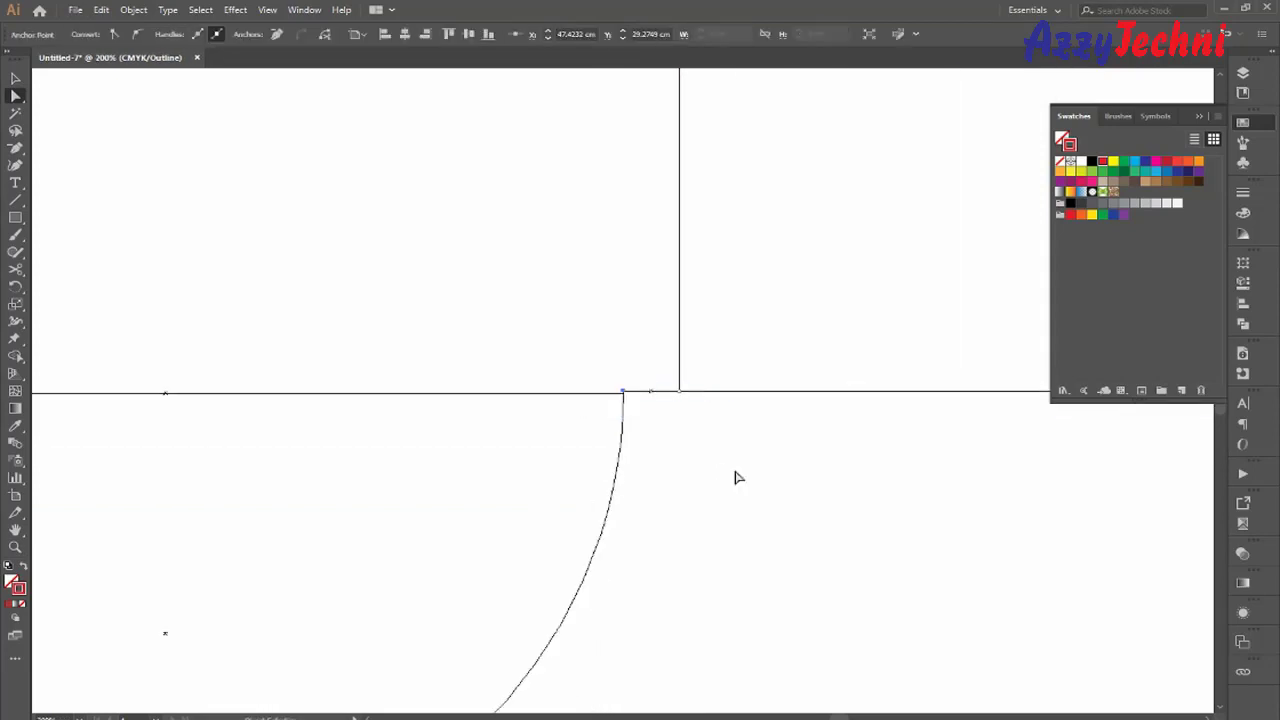
scroll(735, 478, left, 6)
key(z)
drag(273, 395, 370, 482)
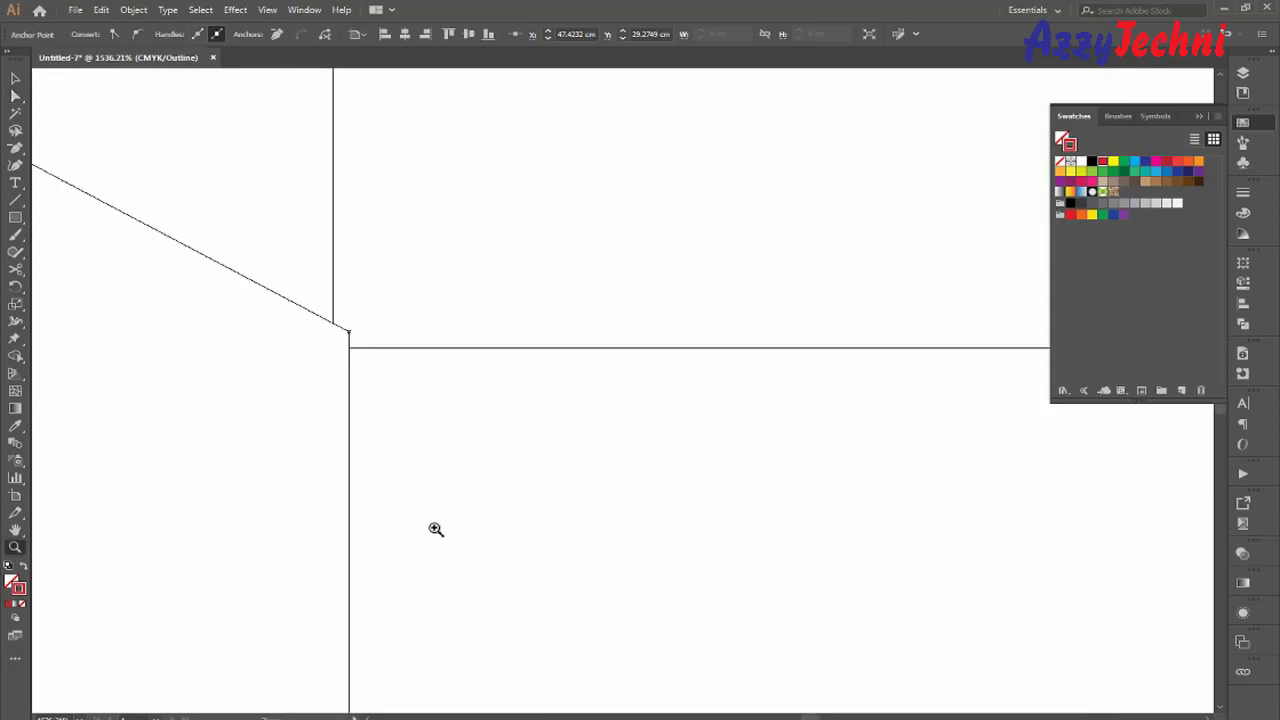
drag(243, 250, 435, 398)
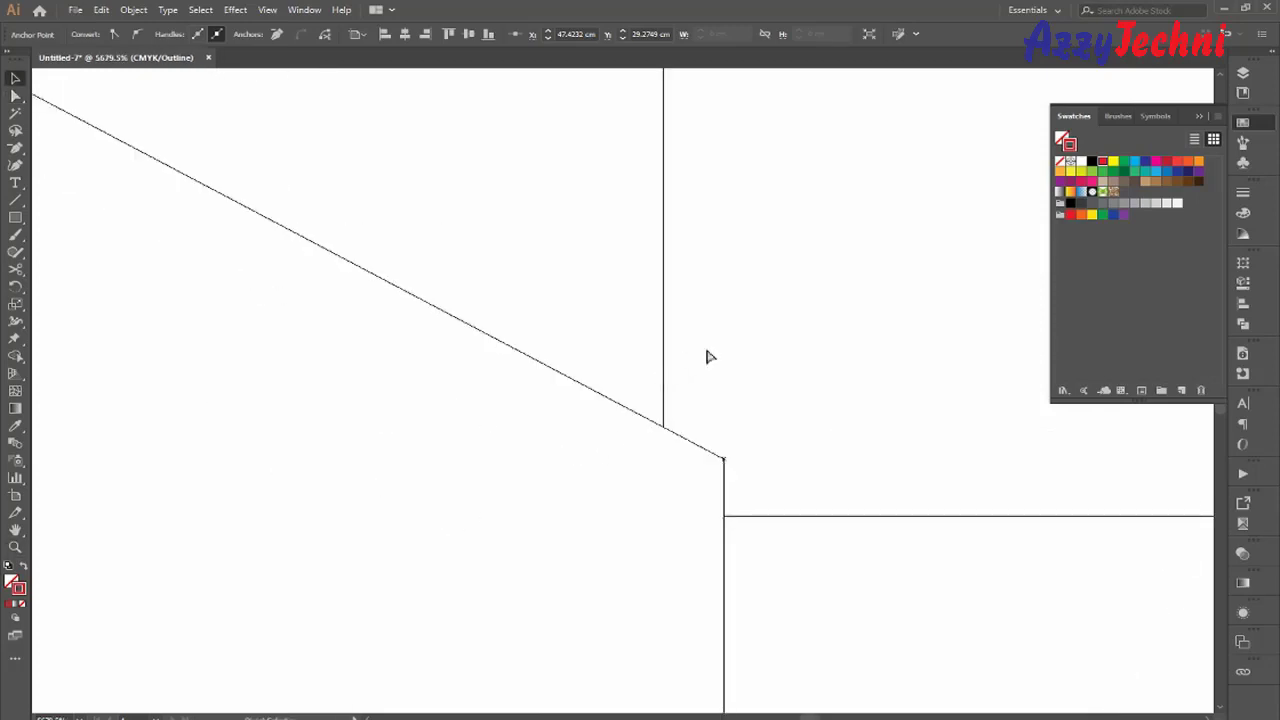
key(ctrl+minus)
key(ctrl+minus)
key(ctrl+minus)
key(ctrl+minus)
key(ctrl+minus)
key(ctrl+minus)
key(ctrl+minus)
key(ctrl+minus)
key(ctrl+minus)
key(ctrl+minus)
key(ctrl+minus)
key(ctrl+minus)
key(ctrl+minus)
key(ctrl+minus)
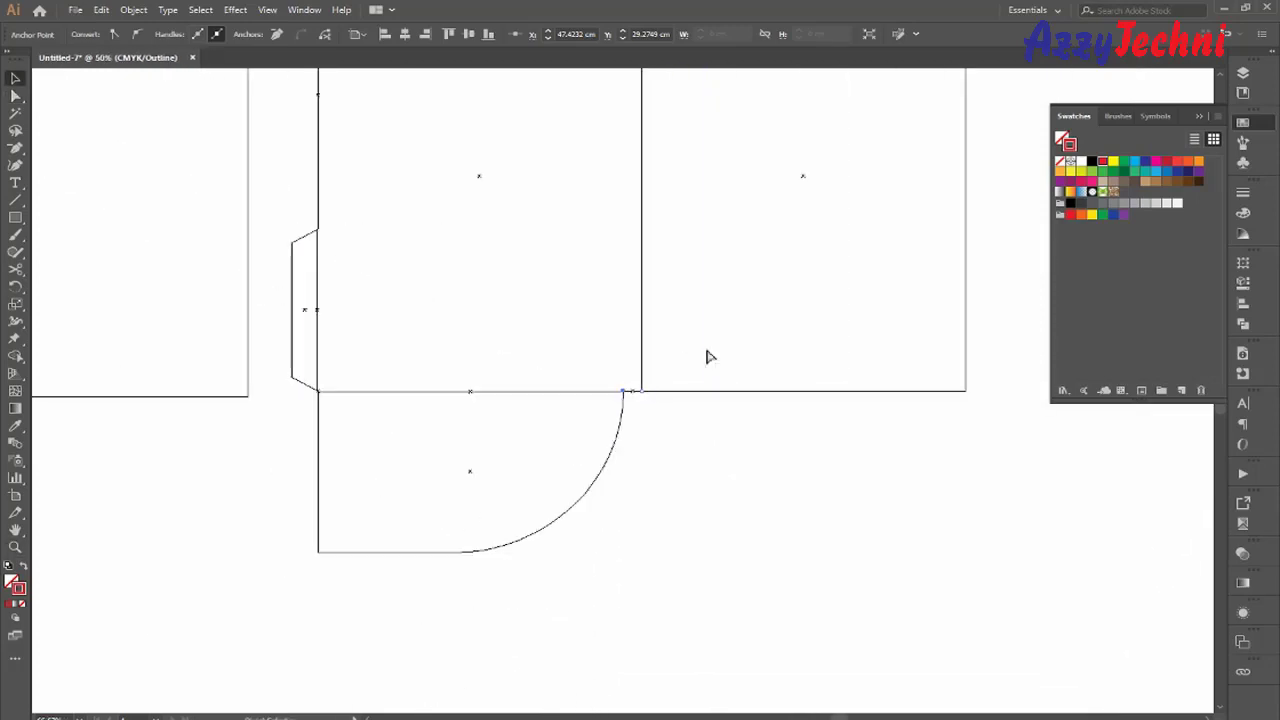
Replace the right panel with a copy of the left panel, its glue tab and flap, and flip that copy horizontally.
click(750, 484)
drag(716, 459, 697, 568)
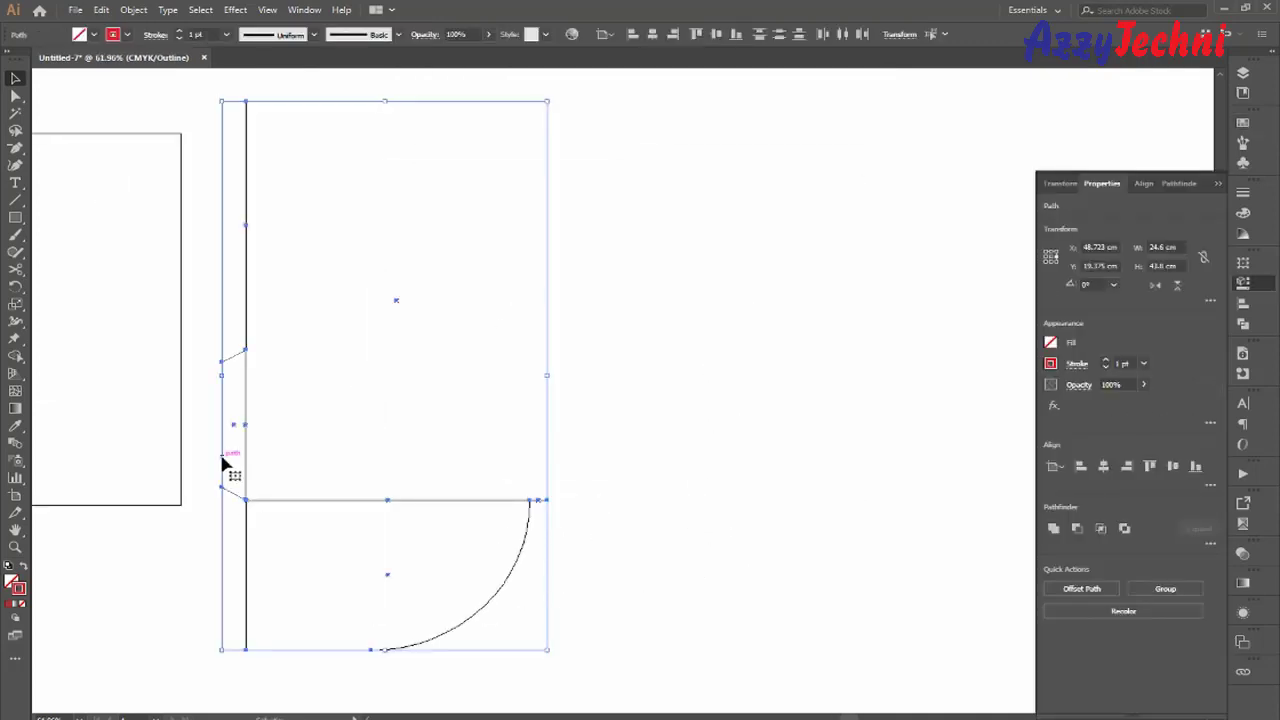
drag(223, 457, 576, 490)
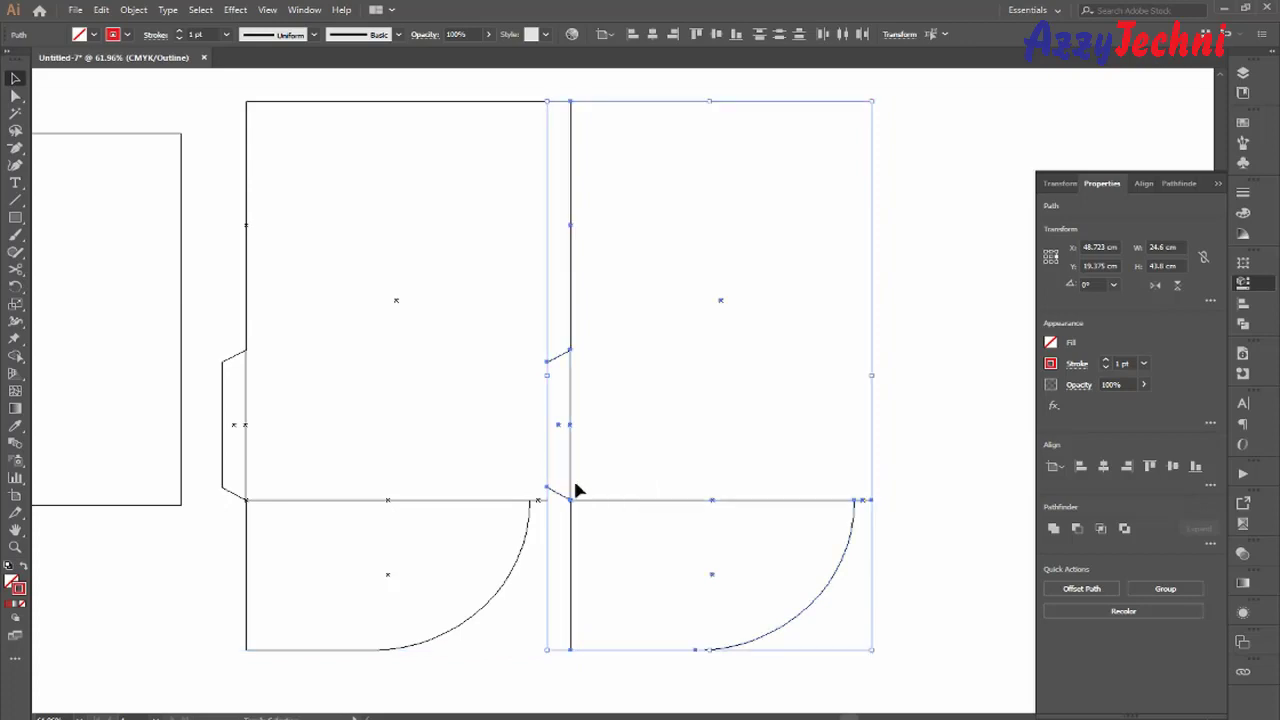
click(1155, 287)
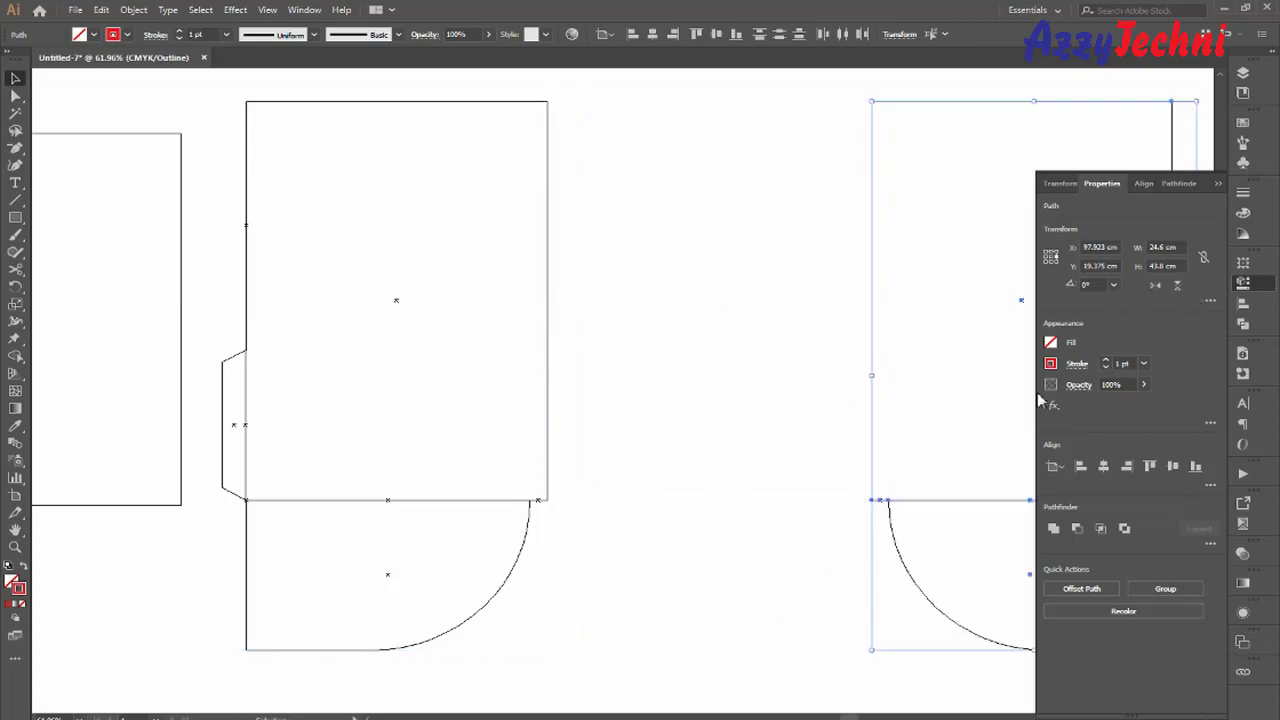
Move the mirrored copy against the original panel so their inner edges coincide along the folder's centre.
drag(906, 505, 737, 443)
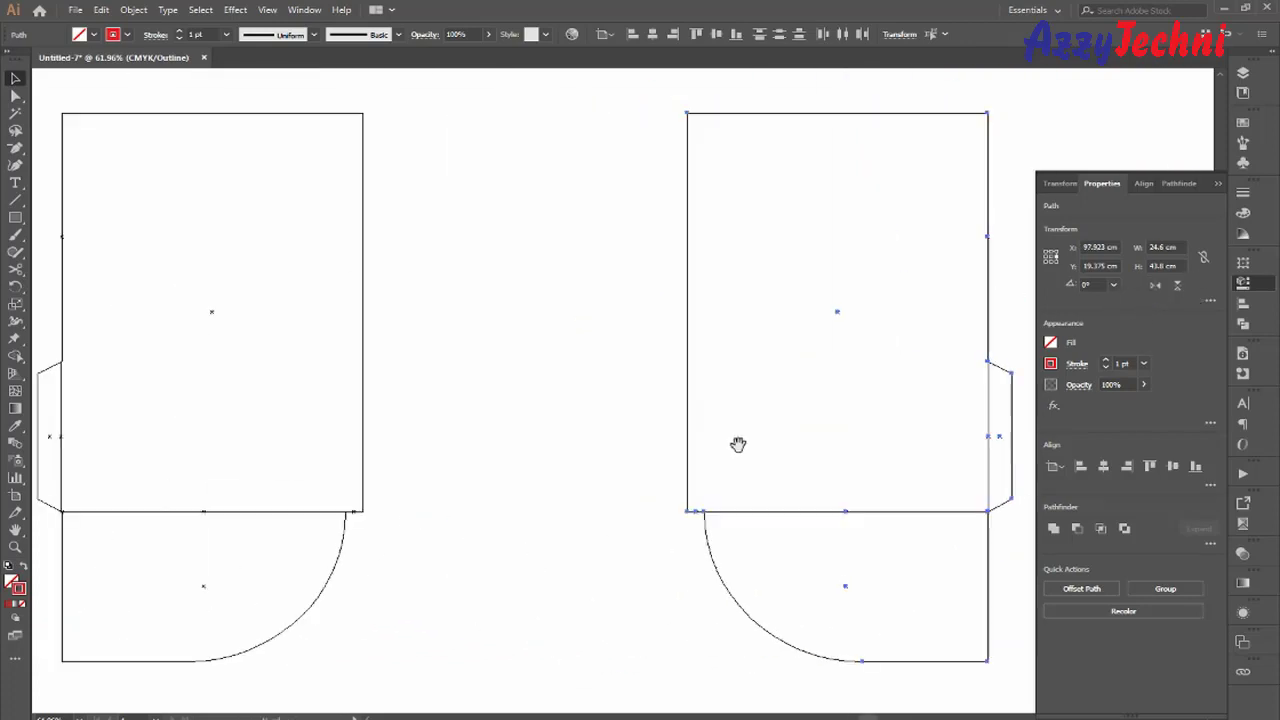
drag(737, 512, 416, 522)
click(471, 411)
drag(478, 419, 683, 457)
Cut the overlapping centre edges of the two panels and paste them in place as separate lines.
drag(522, 254, 598, 312)
drag(626, 394, 624, 366)
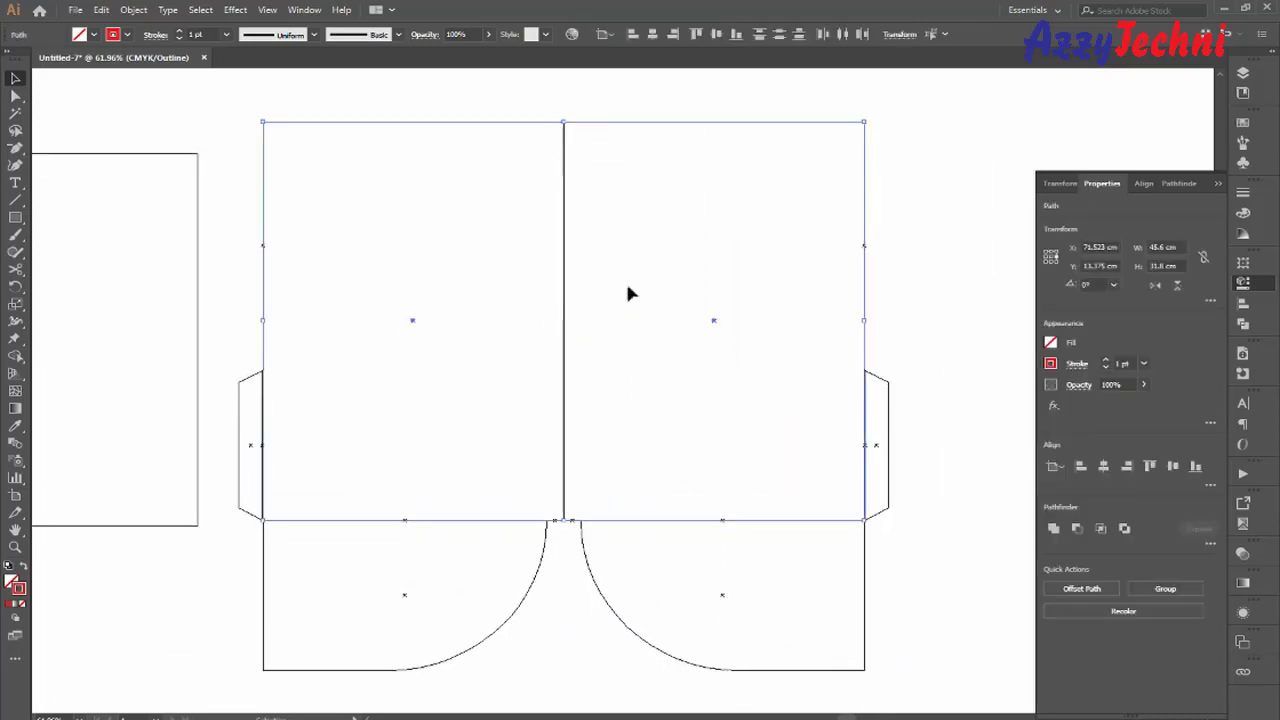
key(a)
drag(523, 194, 623, 271)
key(ctrl+x)
key(v)
key(ctrl+f)
Remove the duplicate centre line, keeping a single fold line between the two panels.
click(605, 236)
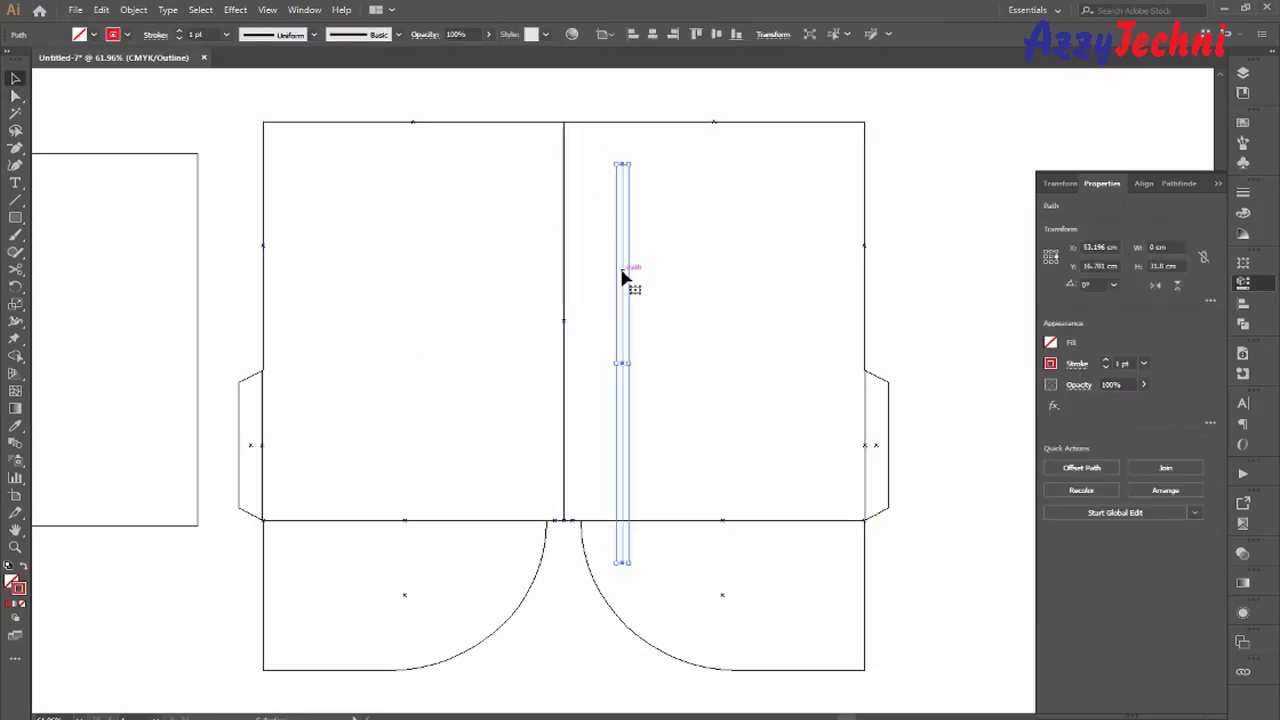
key(ctrl+z)
drag(538, 238, 600, 287)
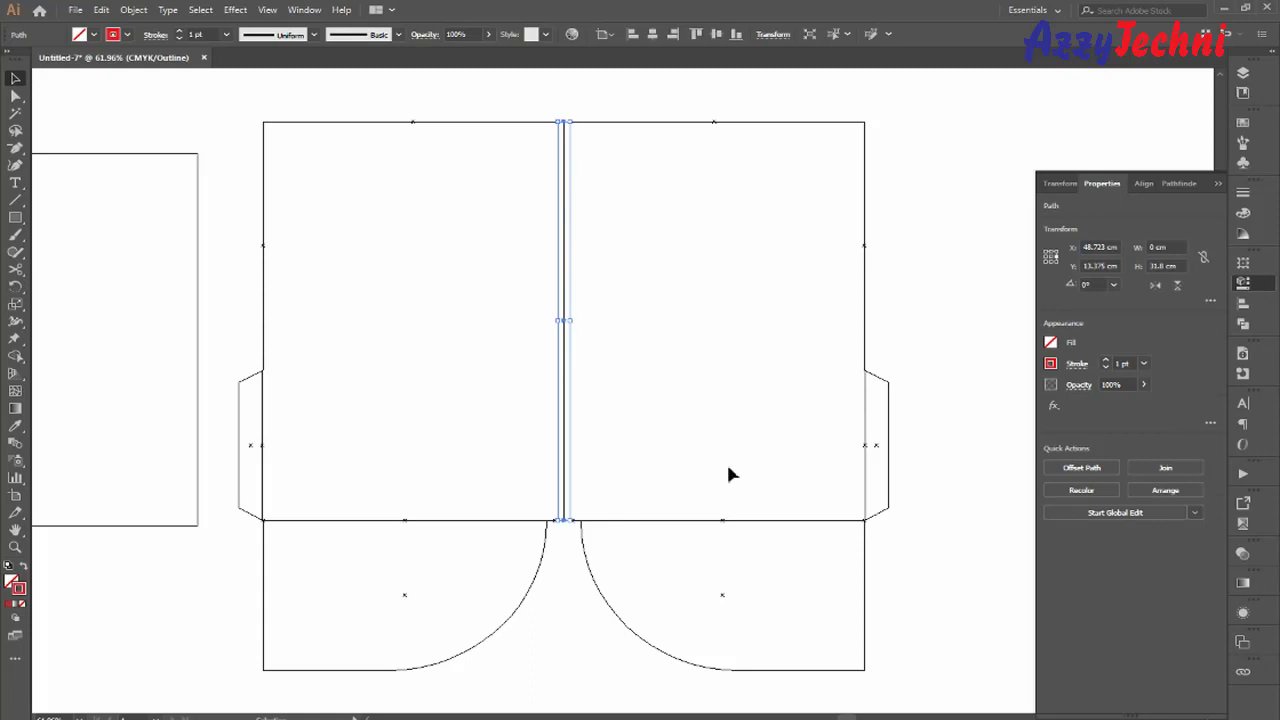
click(726, 363)
Give the centre fold line, the two pocket-flap fold lines and the two glue-tab fold lines a dashed stroke.
key(ctrl+y)
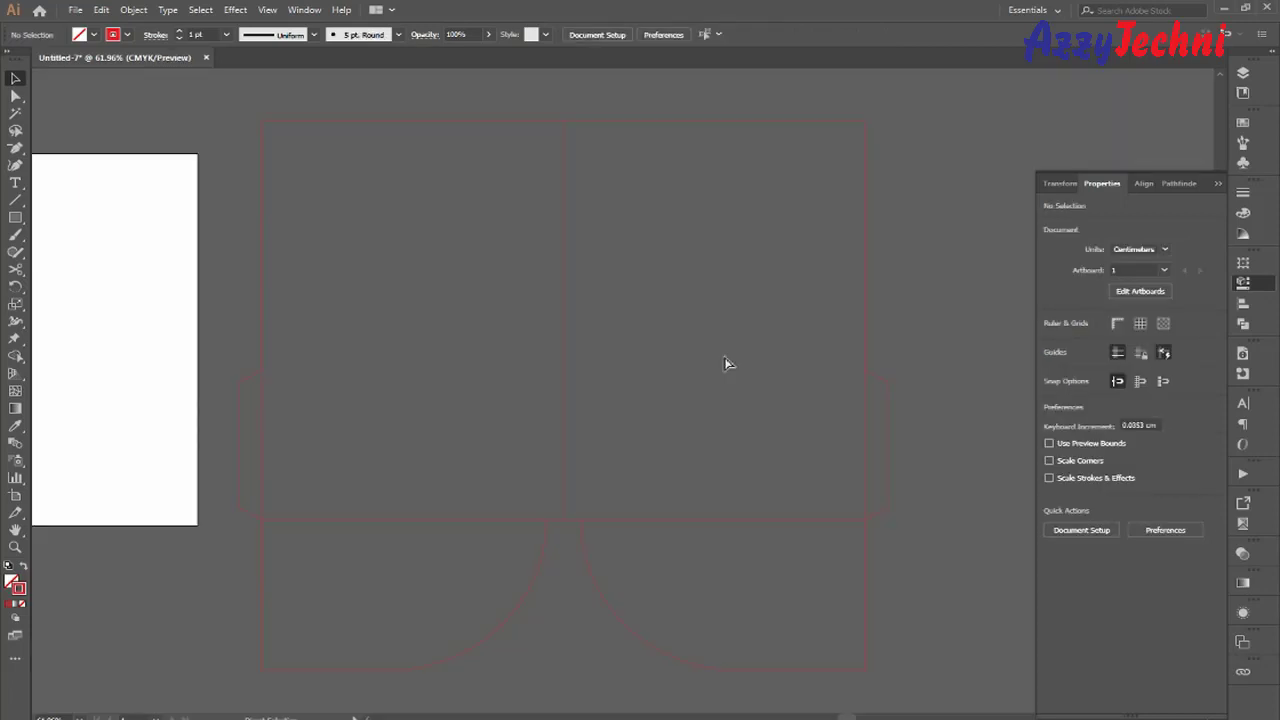
key(ctrl+y)
drag(508, 355, 618, 440)
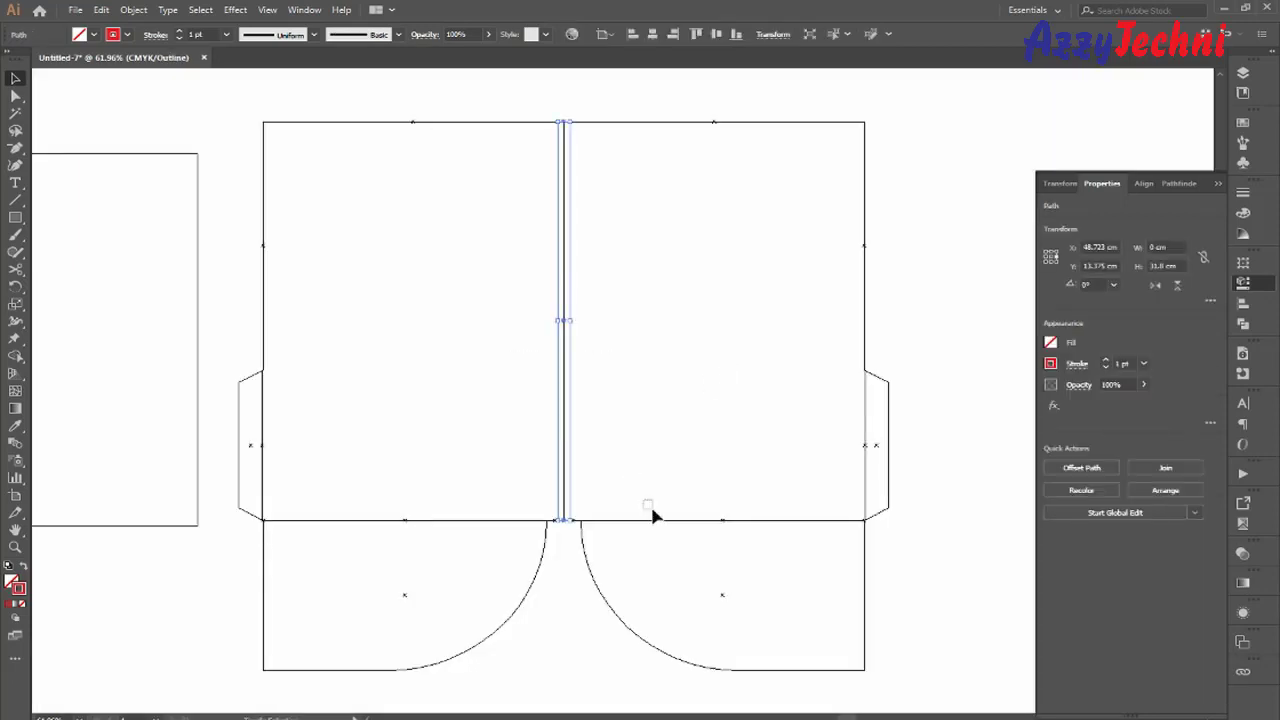
shift+click(650, 519)
shift+click(471, 519)
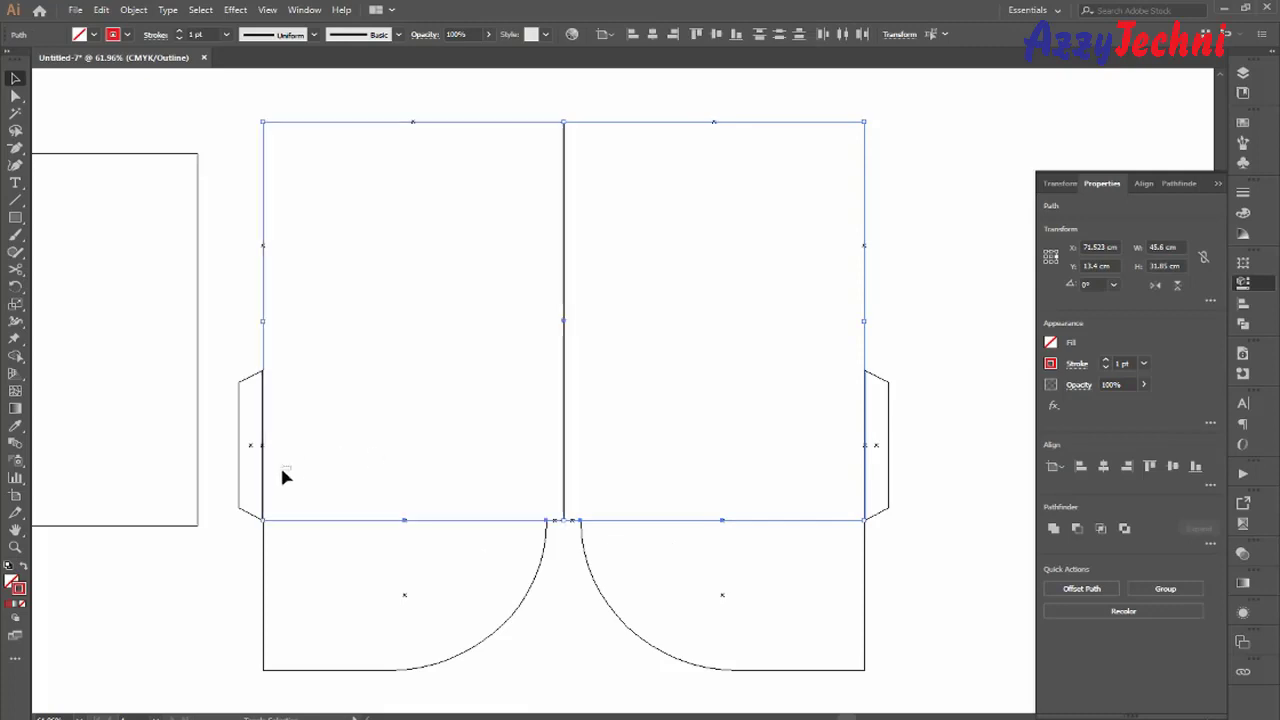
drag(282, 469, 250, 484)
drag(849, 459, 870, 473)
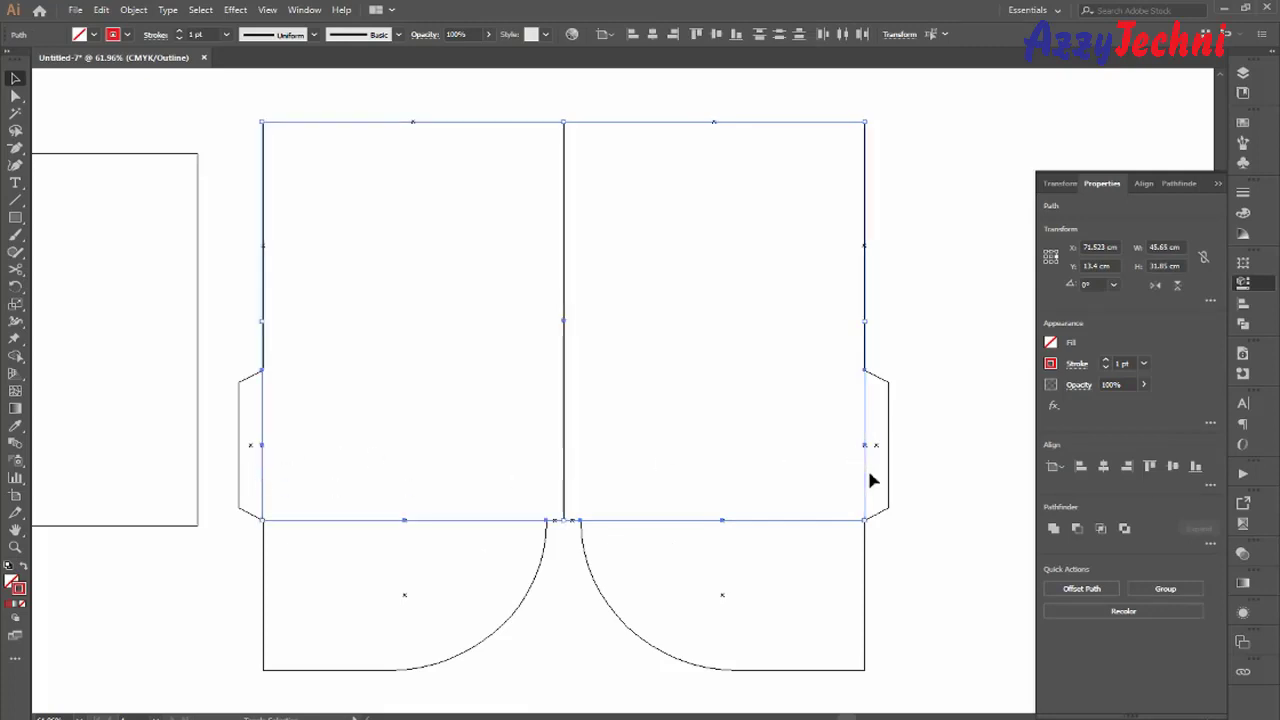
click(1240, 202)
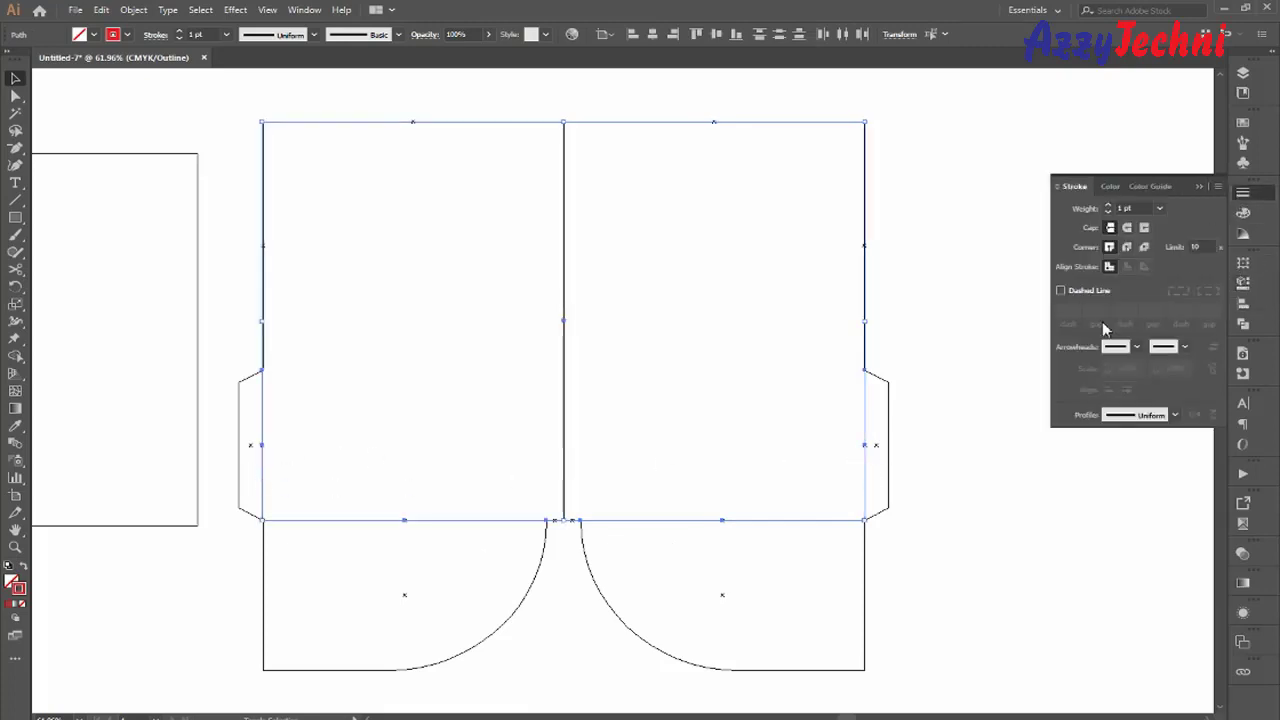
click(1090, 292)
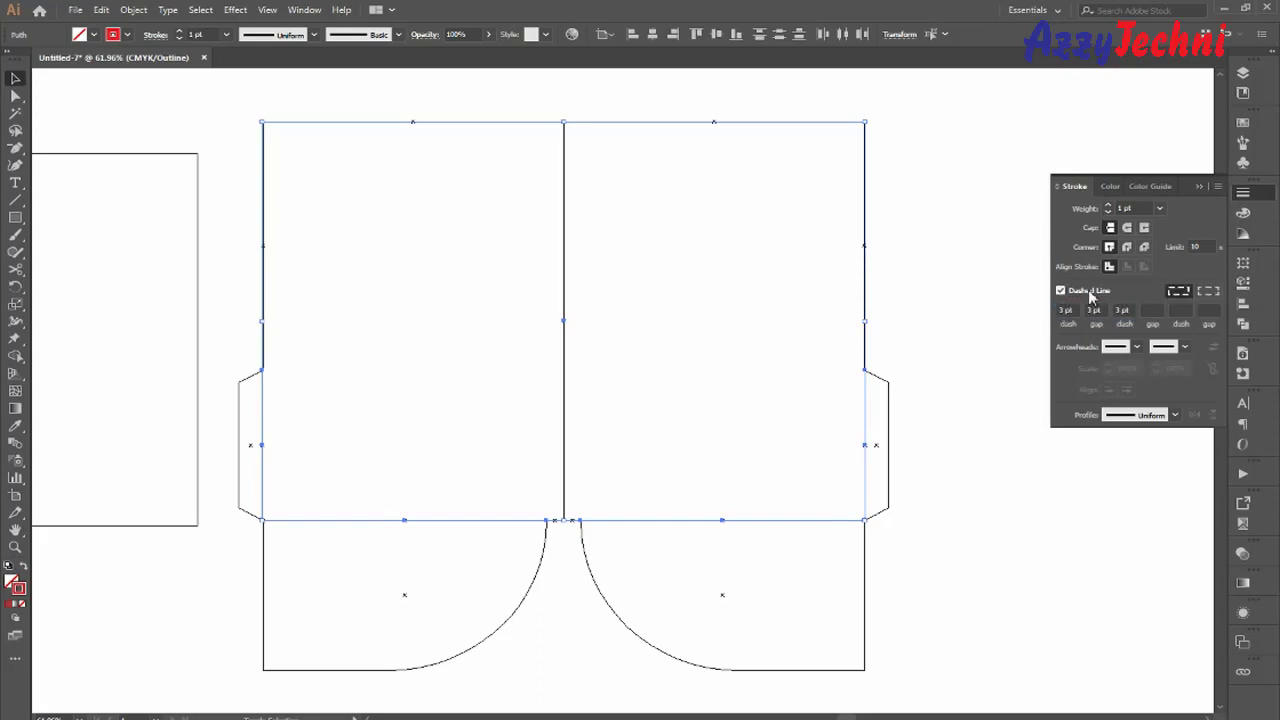
click(1009, 482)
Group the entire folder die-line and create trim marks around it.
drag(967, 535, 1007, 529)
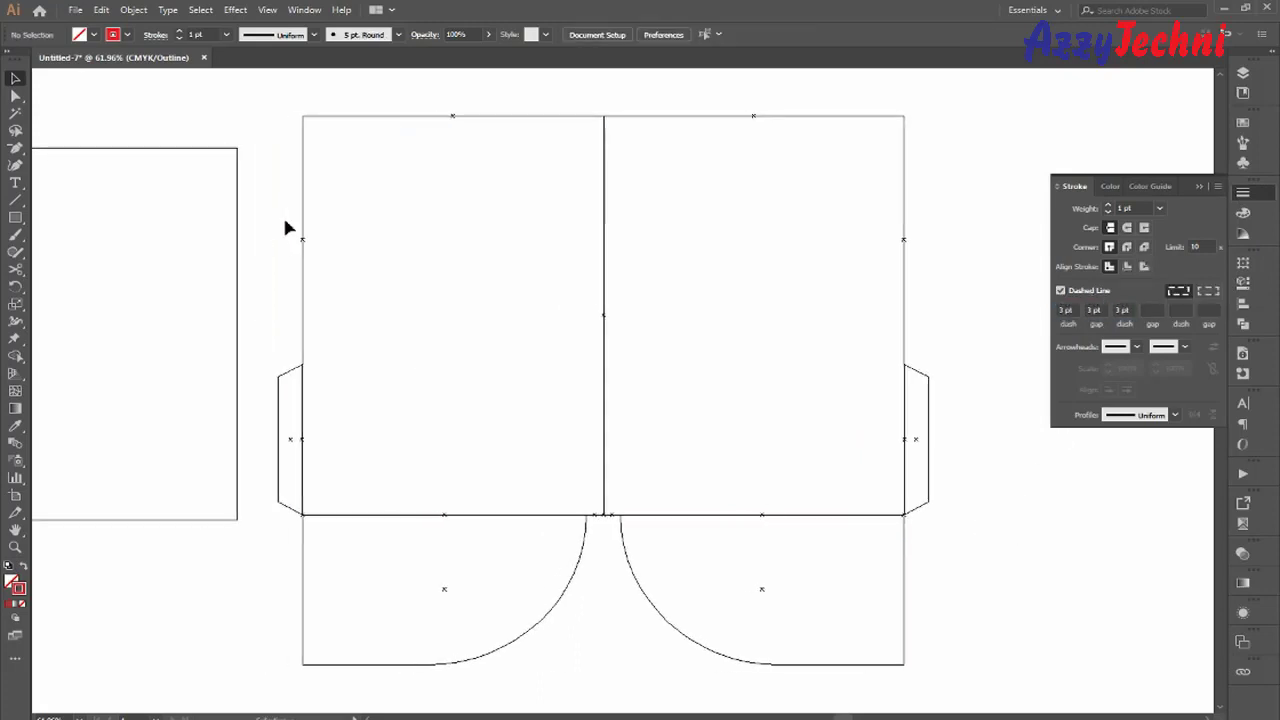
drag(267, 113, 991, 680)
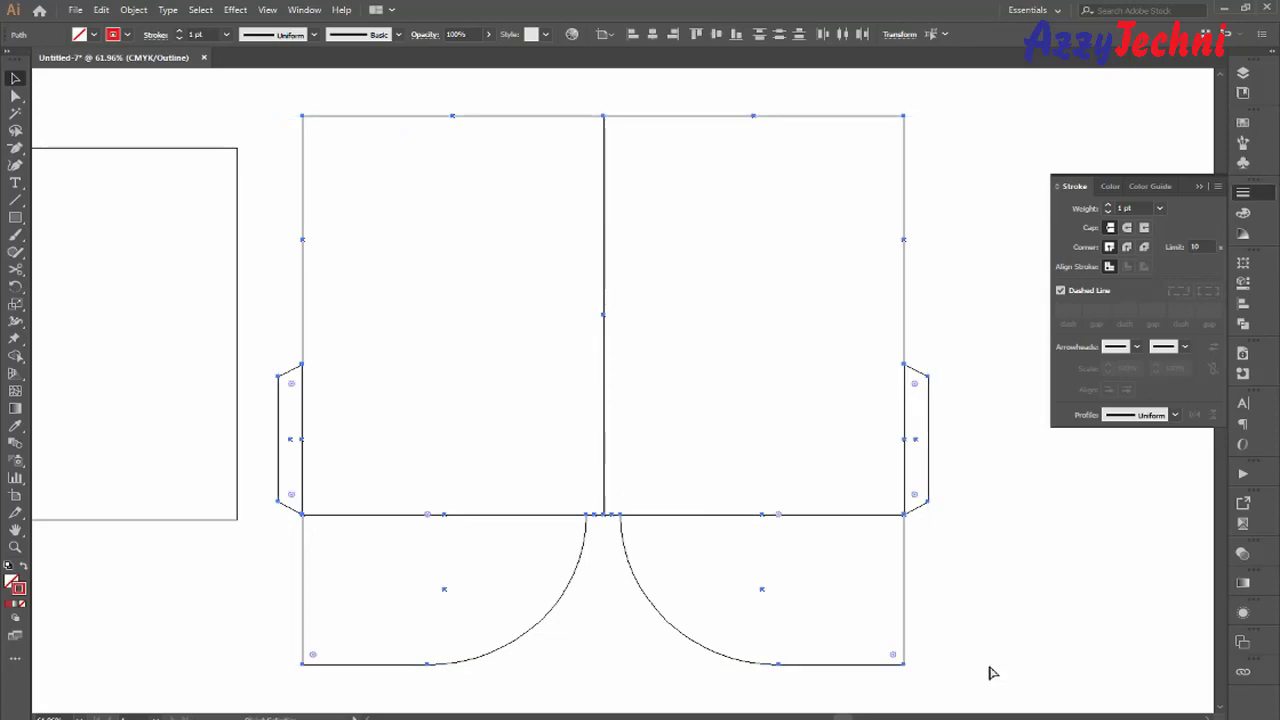
click(141, 12)
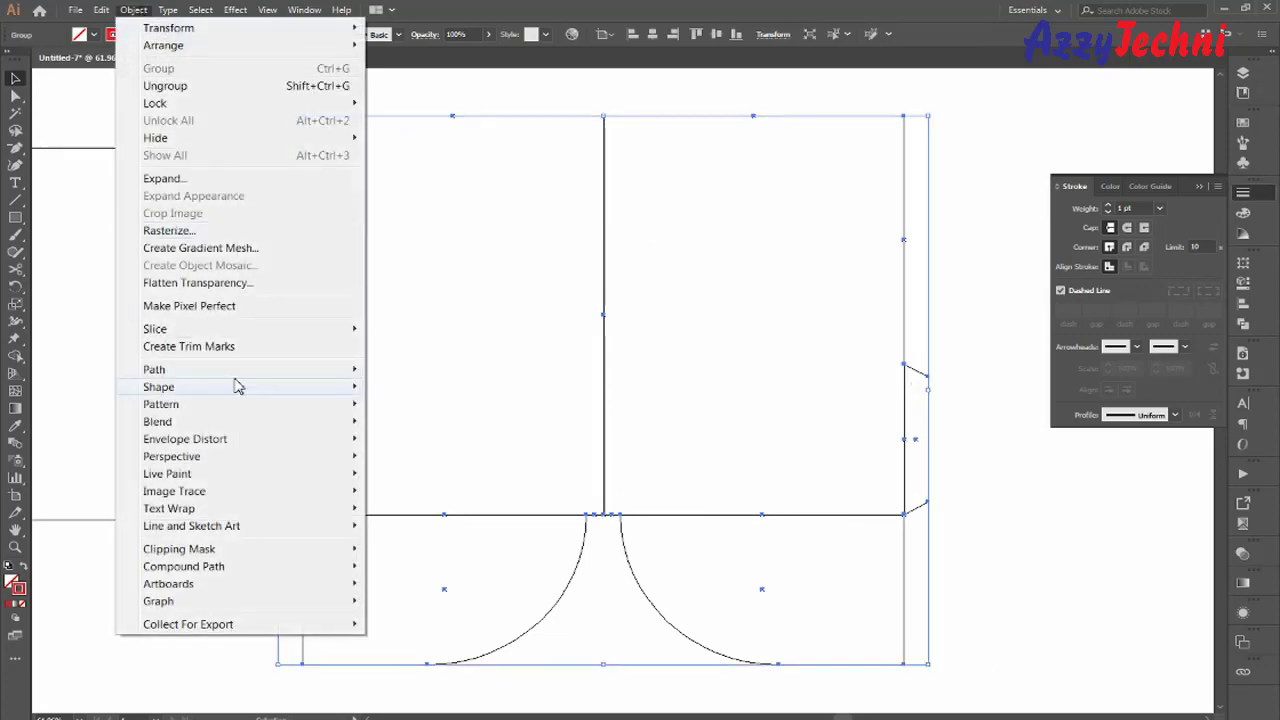
click(235, 350)
Resize the artboard to enclose the die-line and its trim marks, 51.78 by 46.38 cm.
drag(469, 251, 478, 340)
key(z)
drag(282, 145, 882, 385)
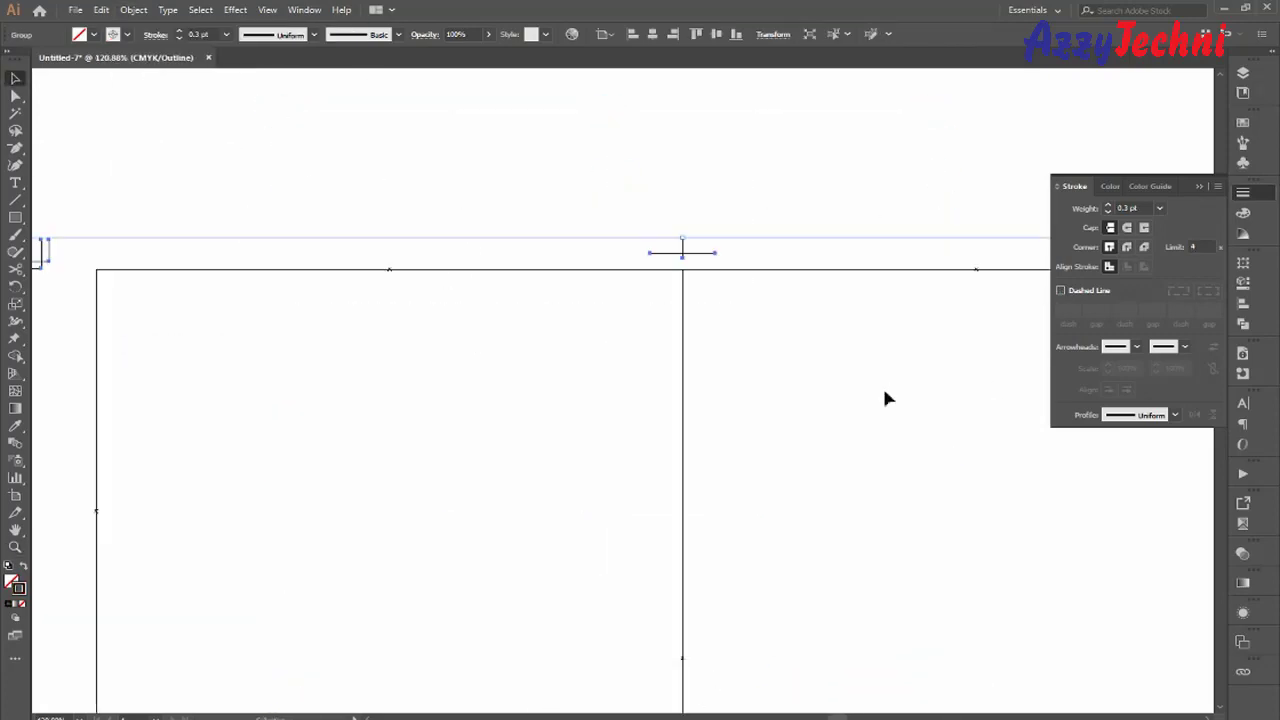
key(shift+o)
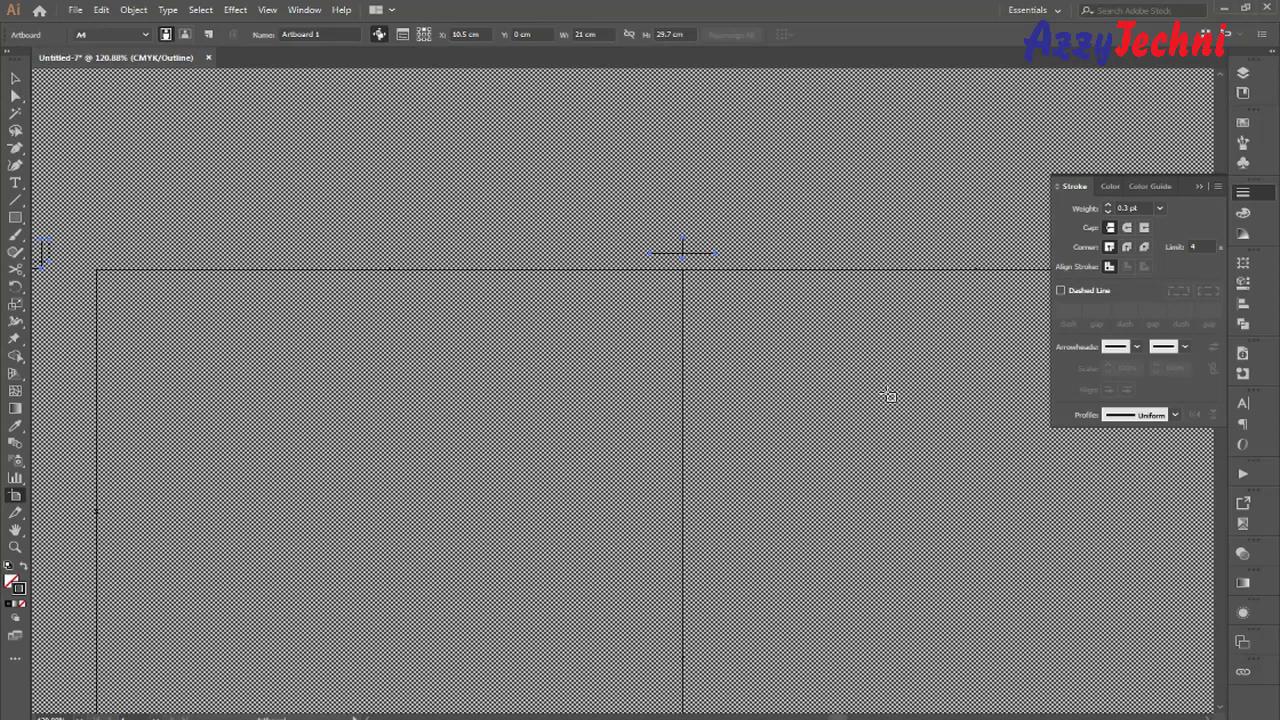
click(682, 254)
key(Delete)
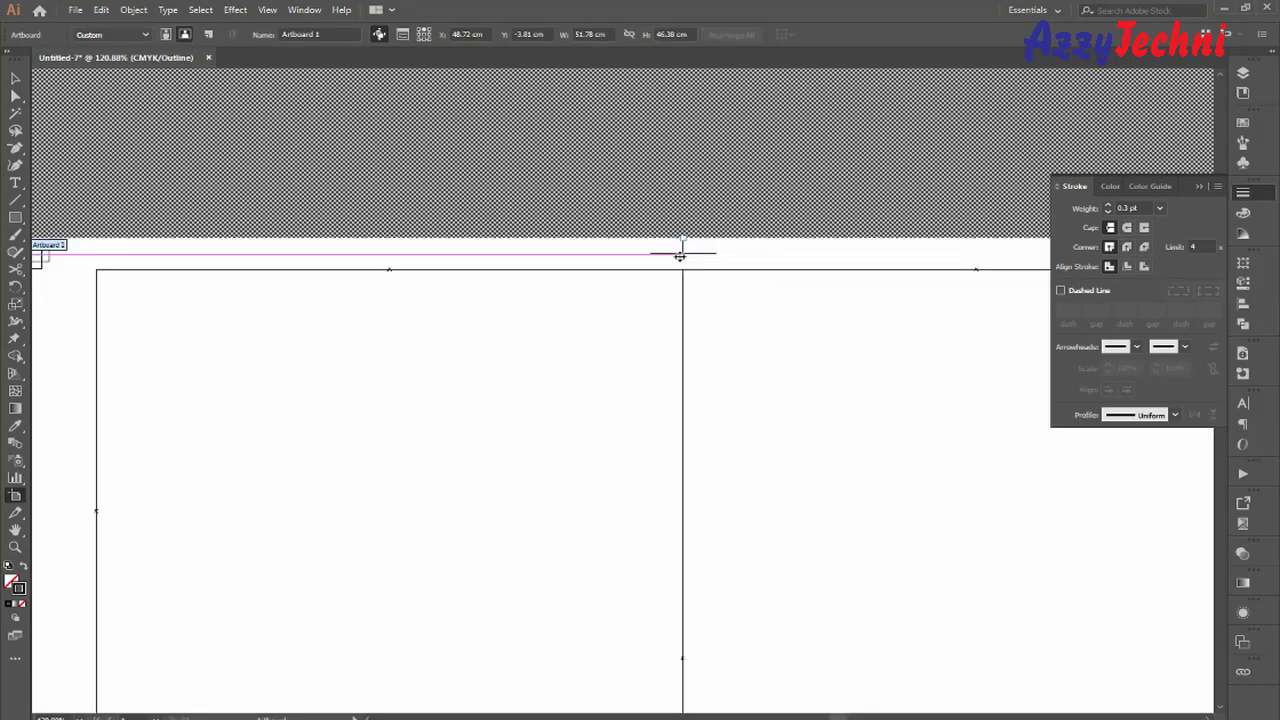
key(v)
key(ctrl+0)
key(ctrl+minus)
key(ctrl+minus)
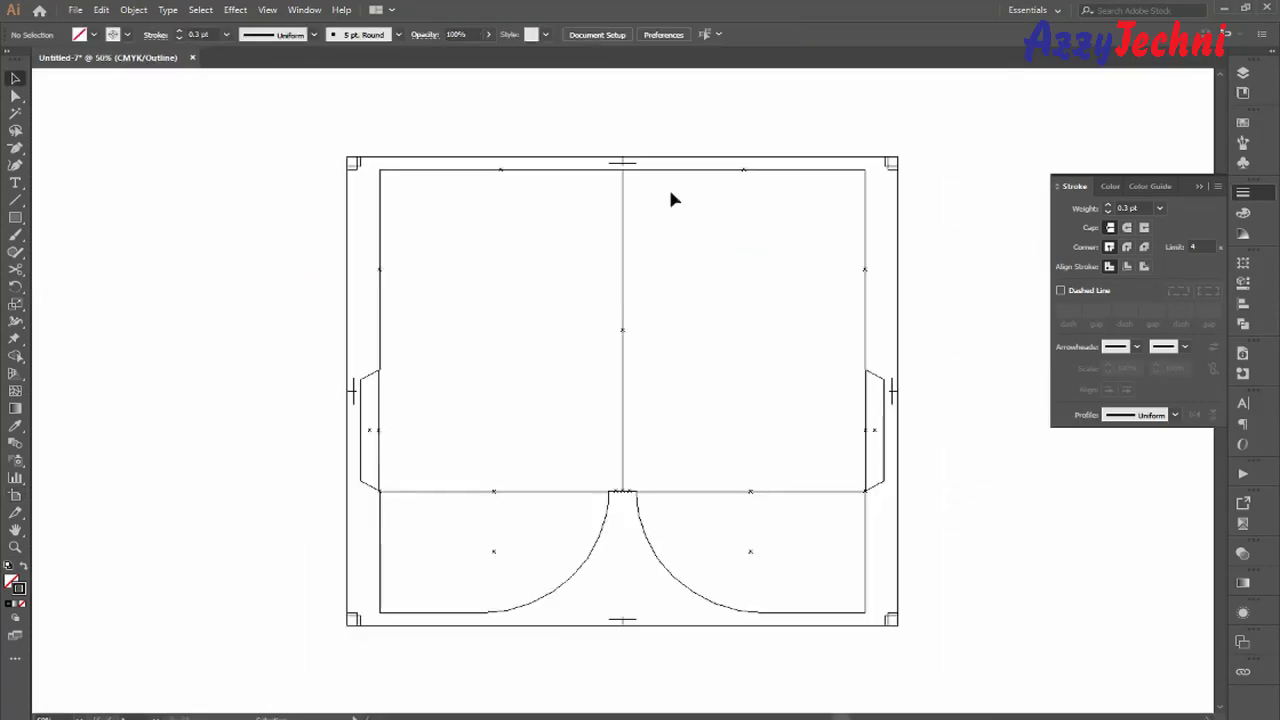
Return to preview display and add the die-line's red stroke colour as a new swatch.
key(ctrl+y)
key(ctrl+space)
drag(286, 322, 926, 546)
key(ctrl+a)
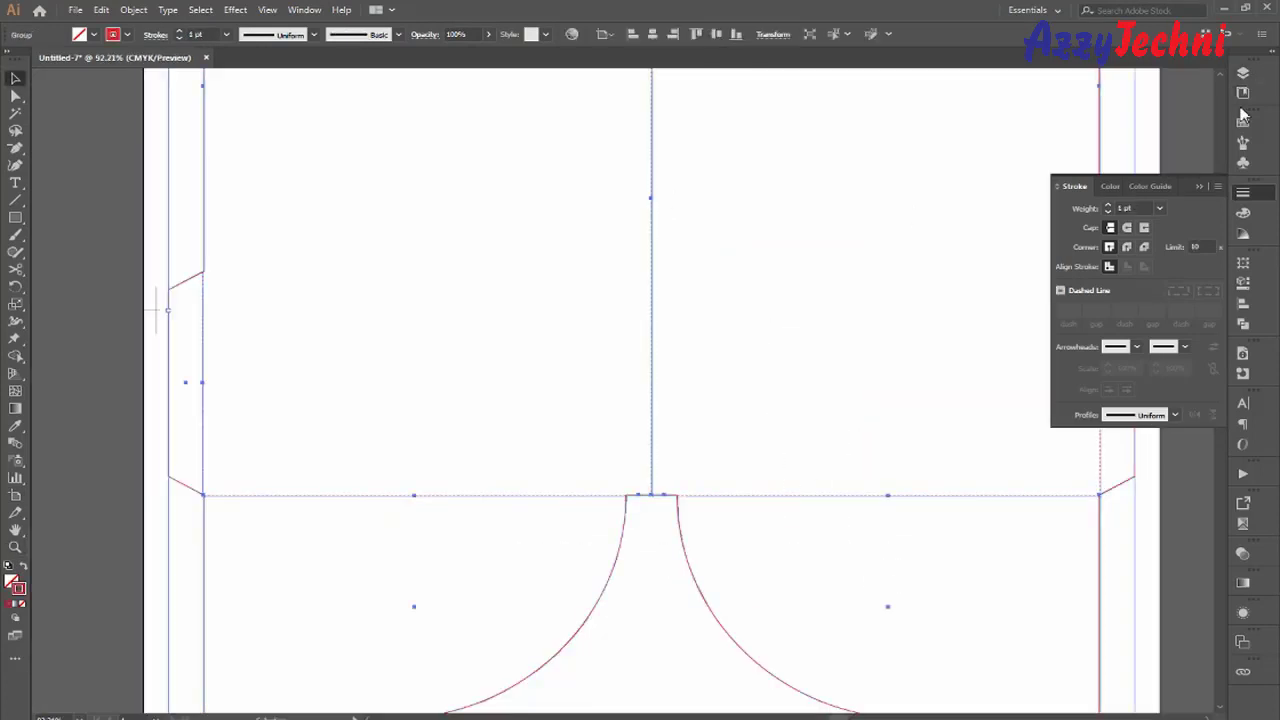
click(1243, 73)
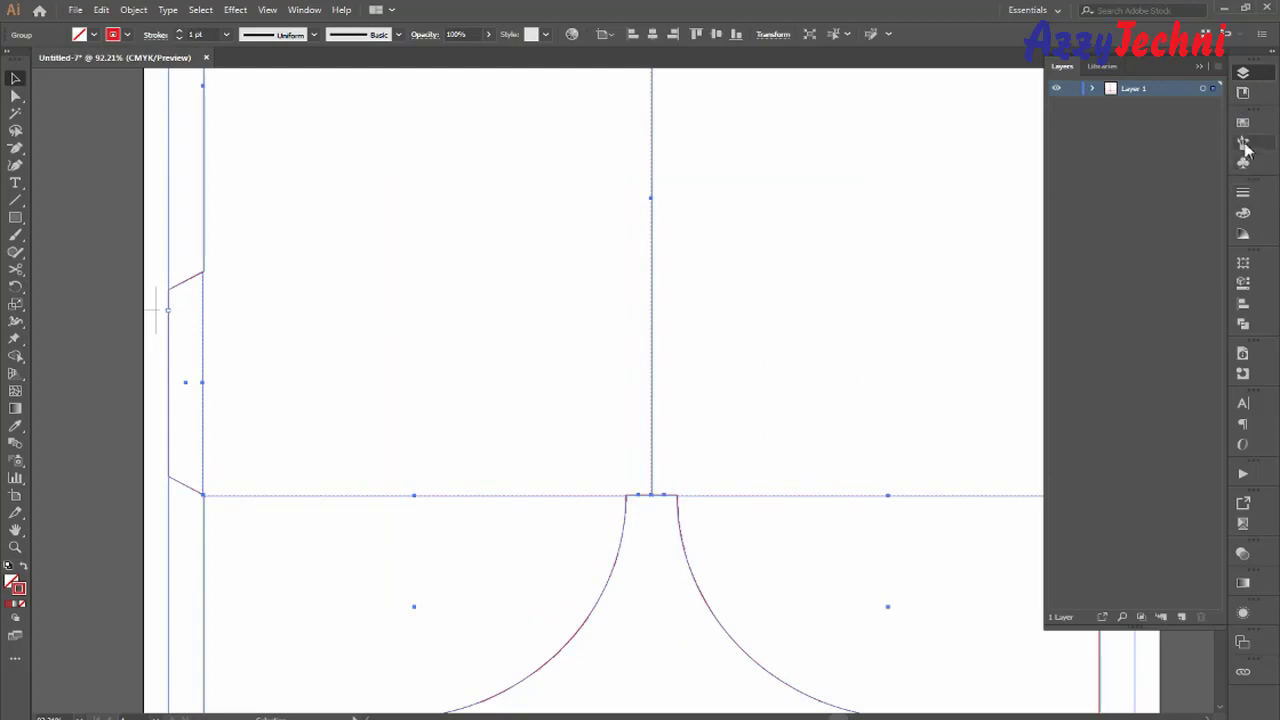
click(1243, 123)
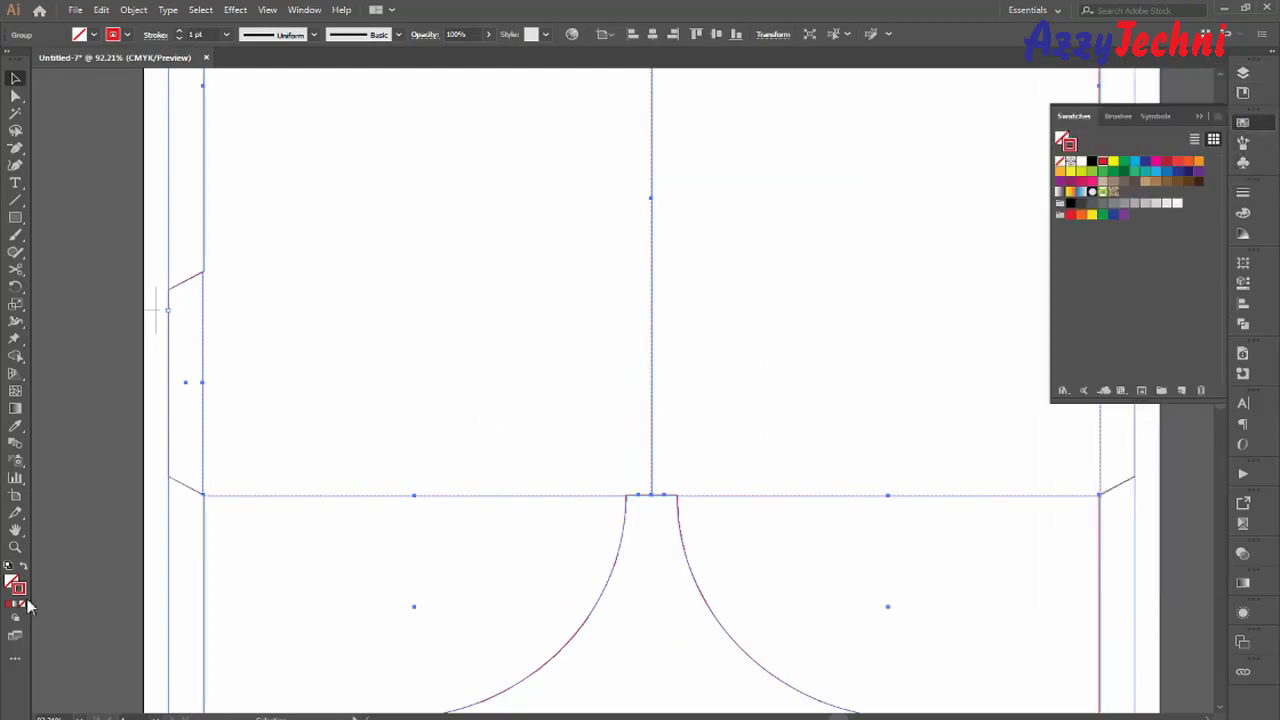
mouse_move(20, 598)
mouse_down()
mouse_move(1166, 291)
mouse_move(1141, 204)
mouse_up()
Rename the new red swatch diecut and set its color type to Spot Color.
double_click(1125, 194)
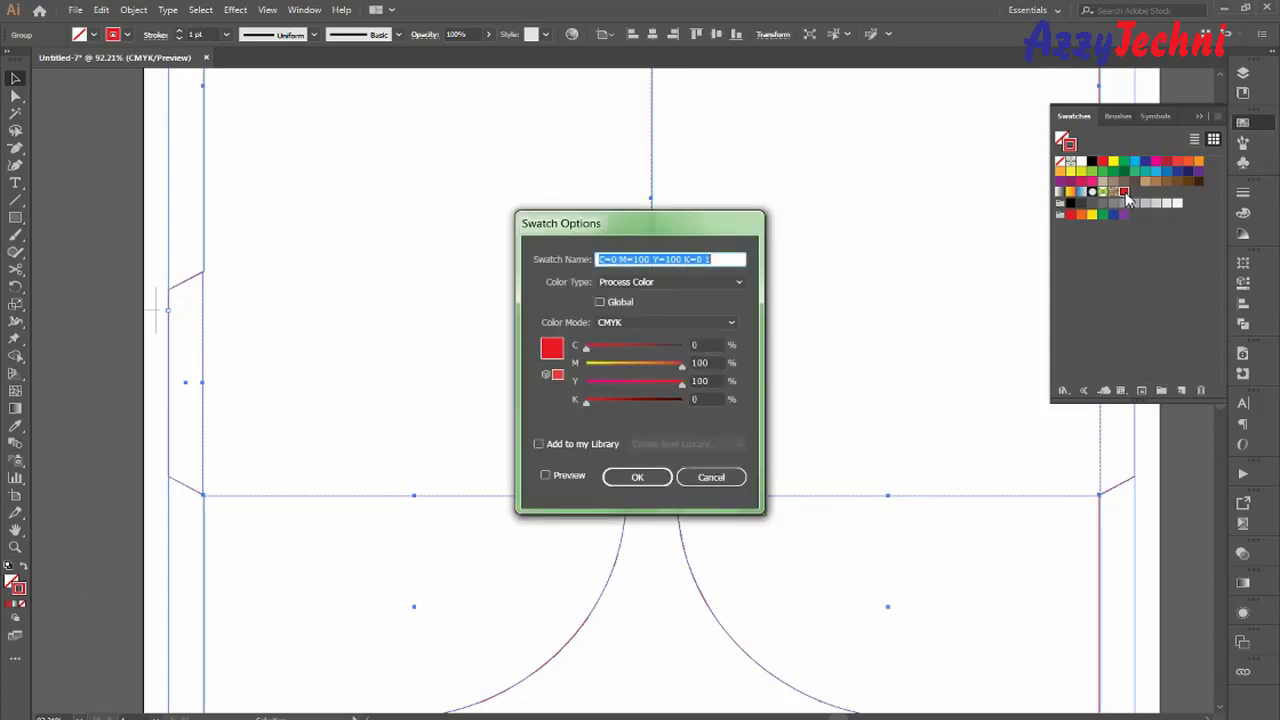
text(diecut)
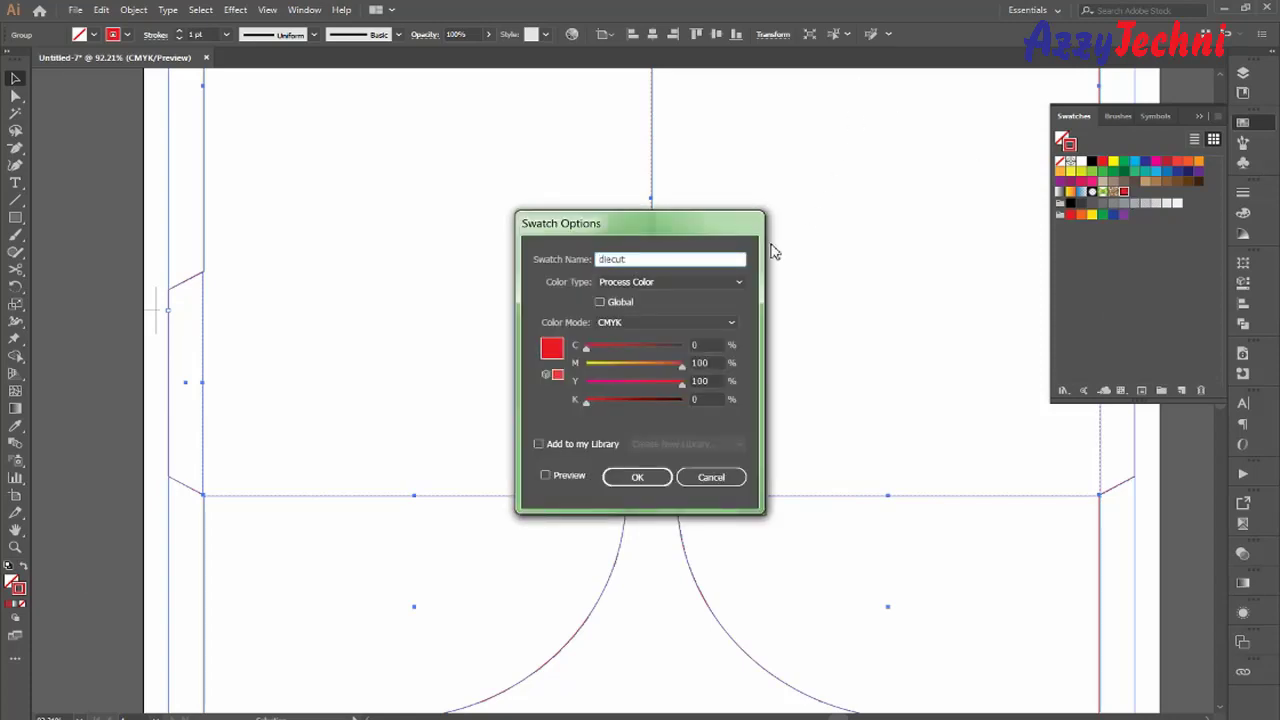
click(680, 282)
click(666, 315)
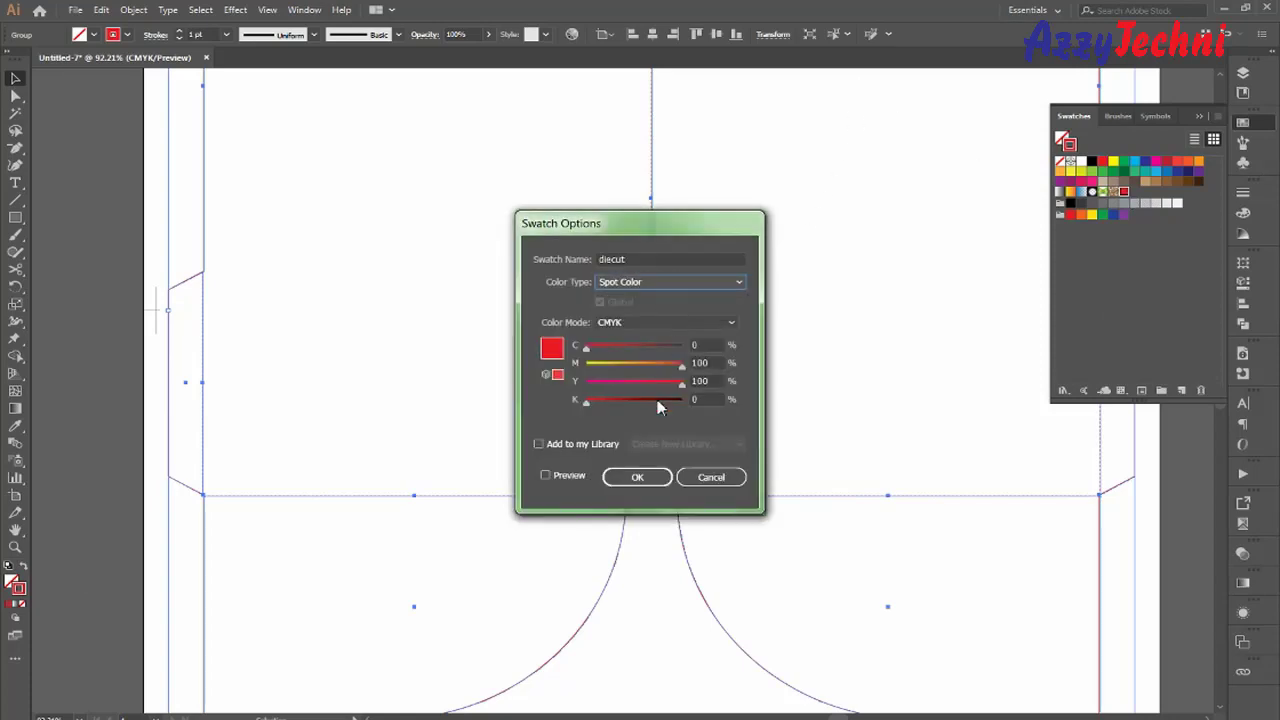
click(626, 479)
Check the overprint stroke attribute of the die-line, then deselect the artwork.
click(1243, 373)
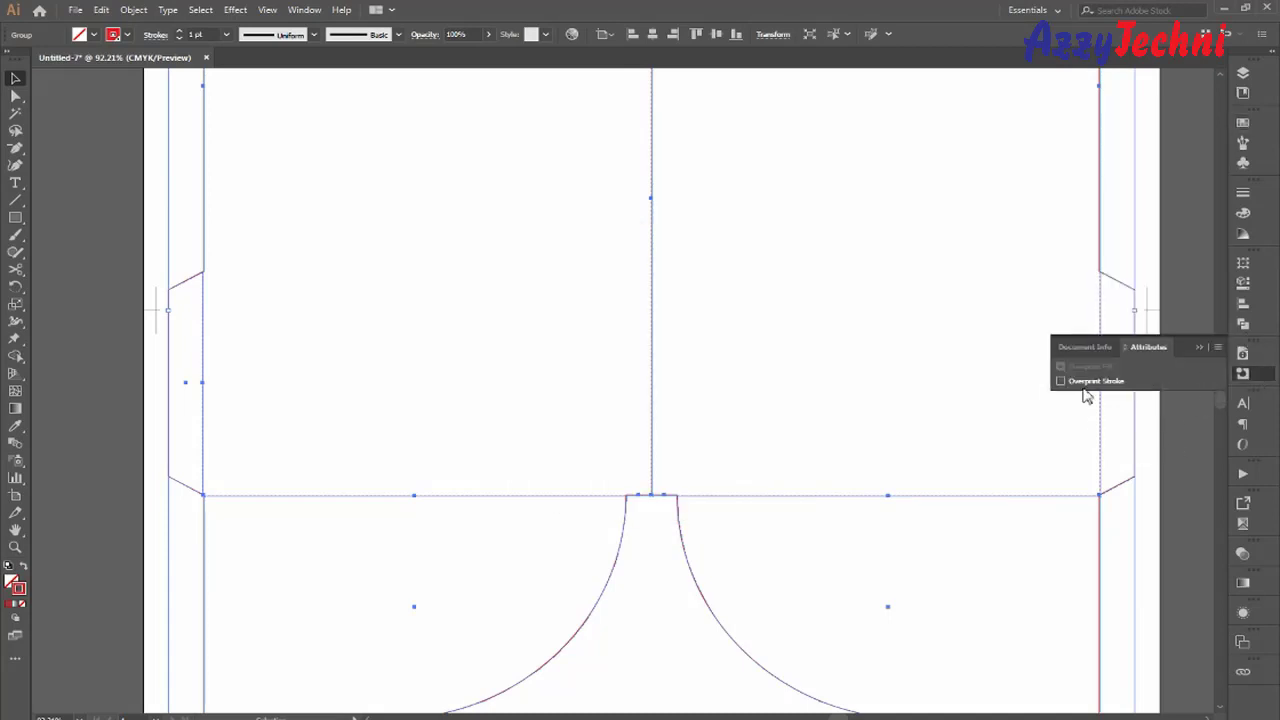
click(1243, 373)
click(982, 362)
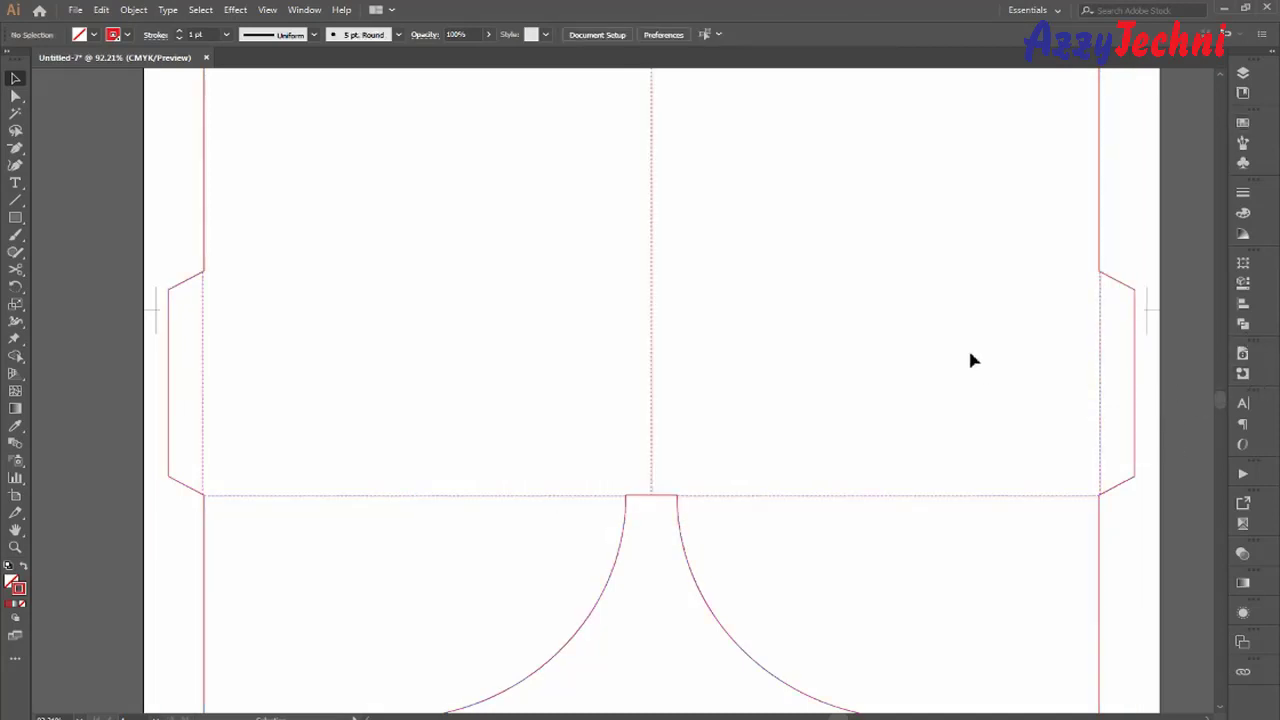
Add a second layer beneath the artwork and rename Layer 1, which holds the die-line, as diecut.
key(ctrl+minus)
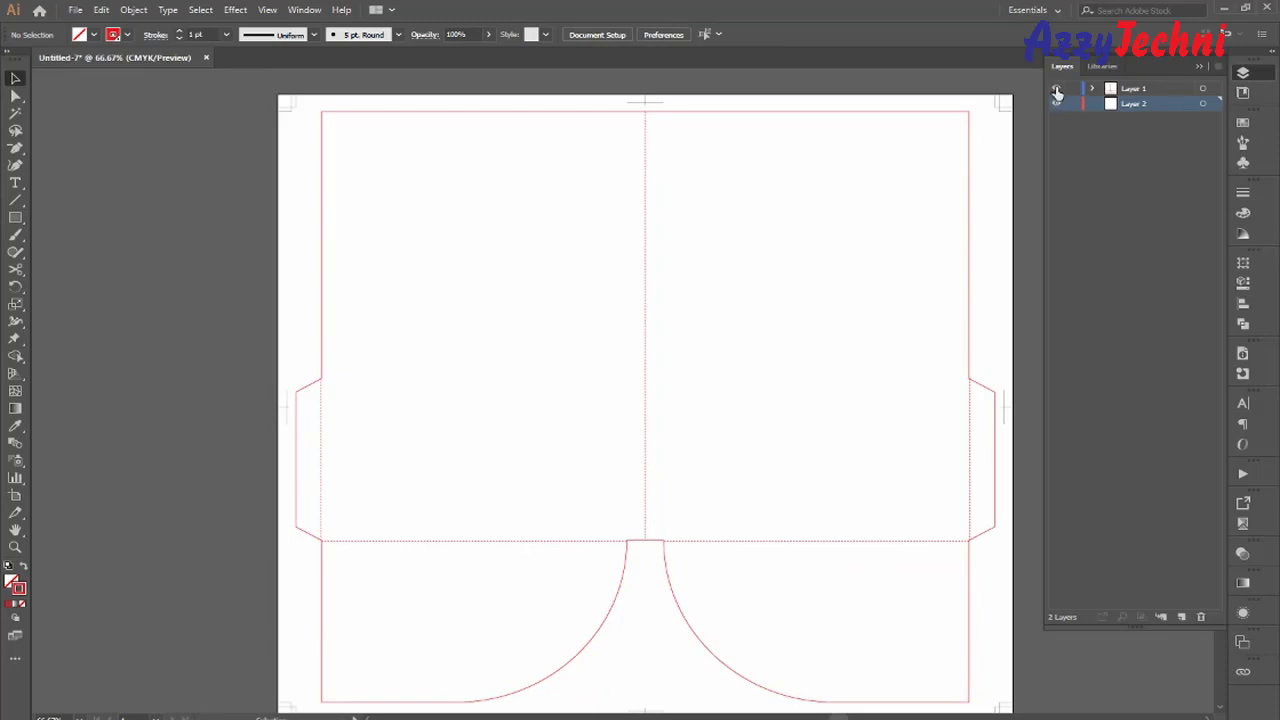
click(1057, 89)
click(1057, 89)
double_click(1150, 88)
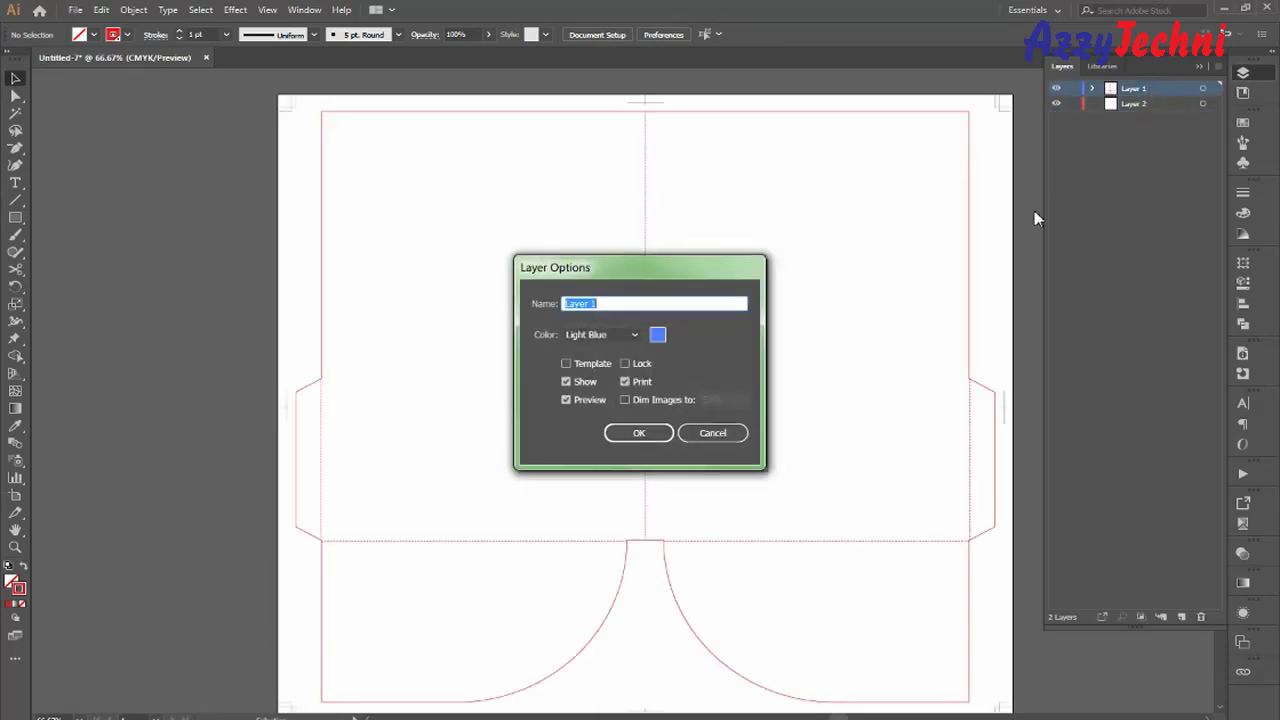
text(diecut)
click(650, 433)
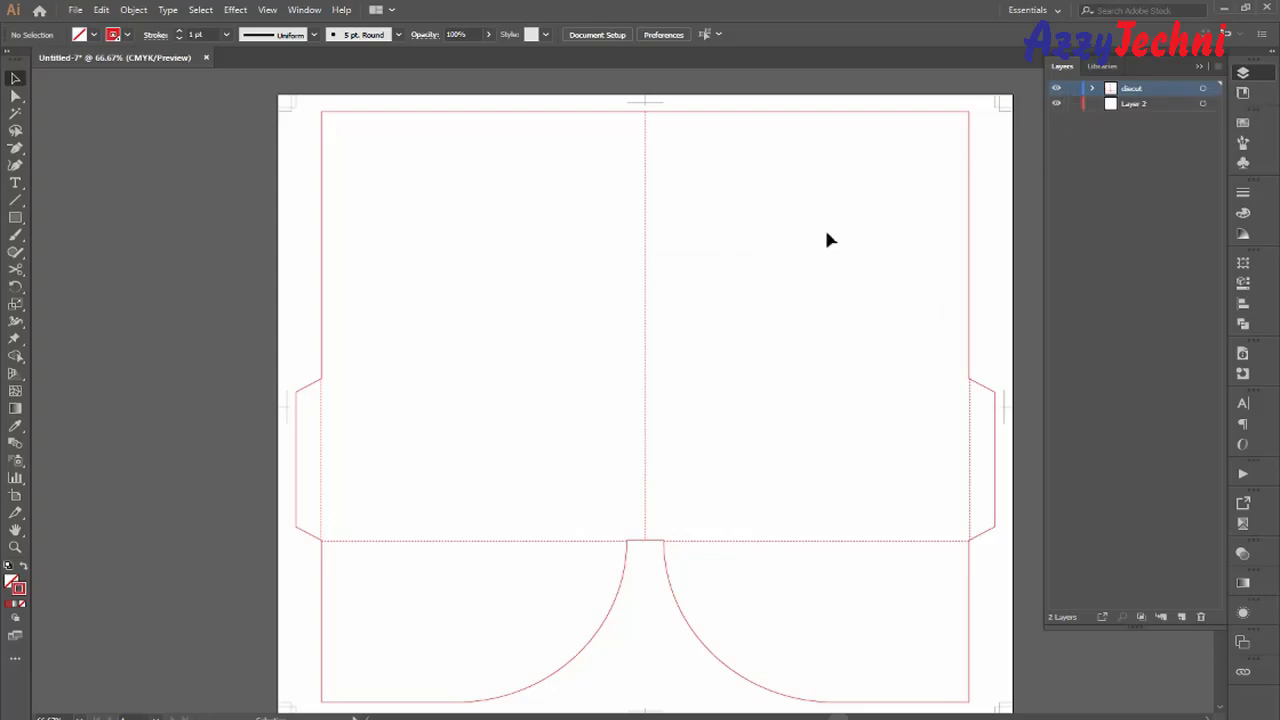
Draw a rectangle about 38.8 by 29.7 cm on Layer 2, starting at the upper-left bleed corner of the trim marks.
key(m)
click(1134, 104)
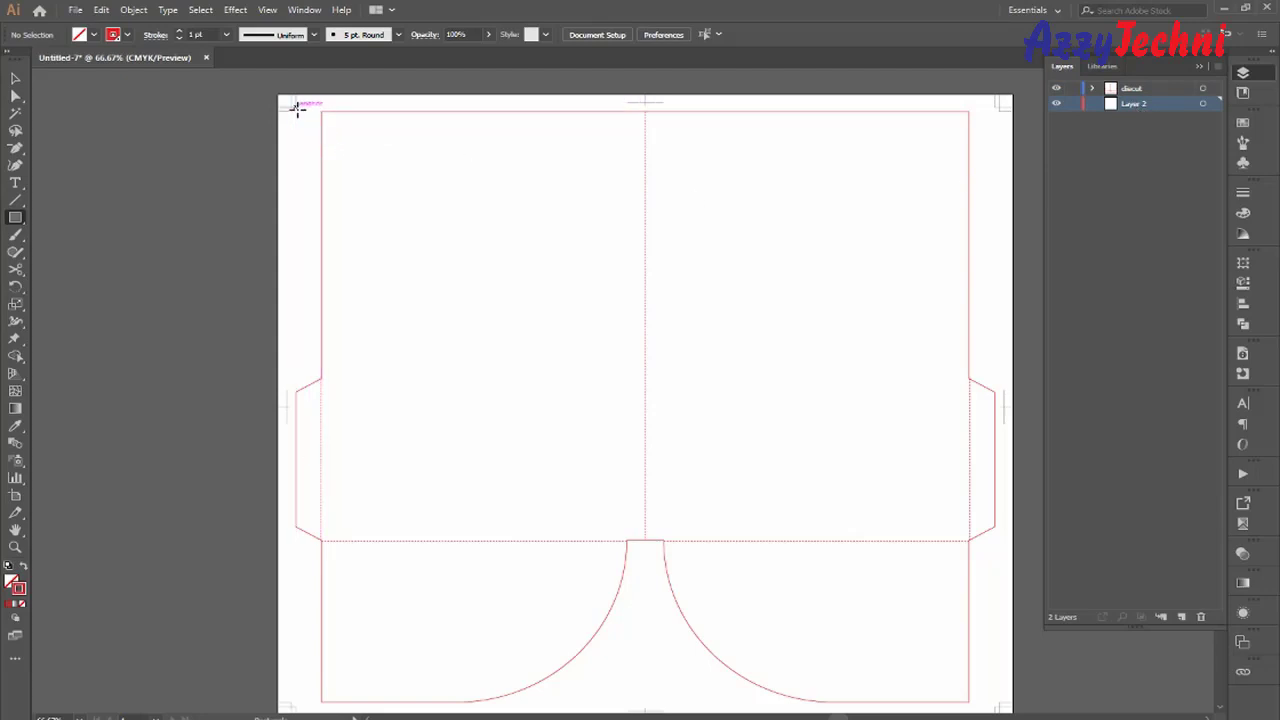
mouse_move(297, 109)
mouse_down()
mouse_move(847, 507)
mouse_move(669, 371)
mouse_up()
Stretch the rectangle's lower-right corner to the outer bleed marks, making it 49.5353 by 44.4353 cm.
key(v)
key(space)
key(z)
drag(434, 291, 883, 602)
key(v)
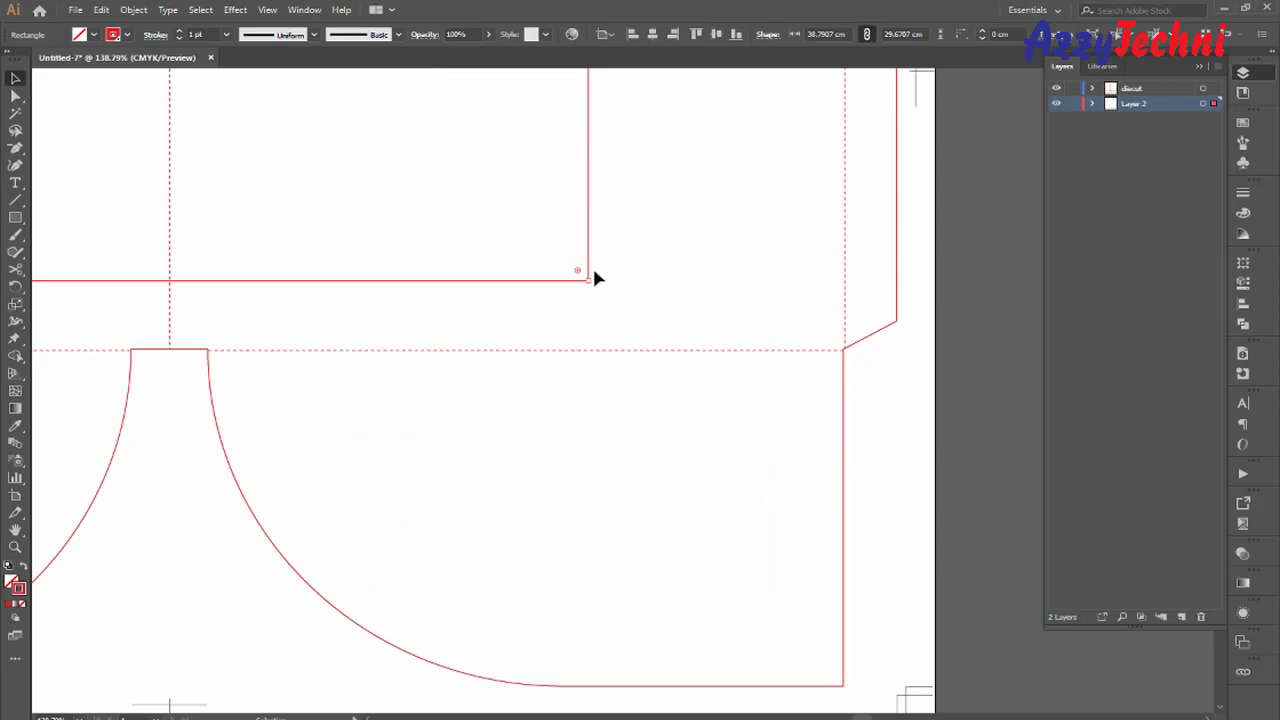
drag(589, 282, 846, 464)
key(space)
key(z)
drag(621, 378, 917, 554)
key(v)
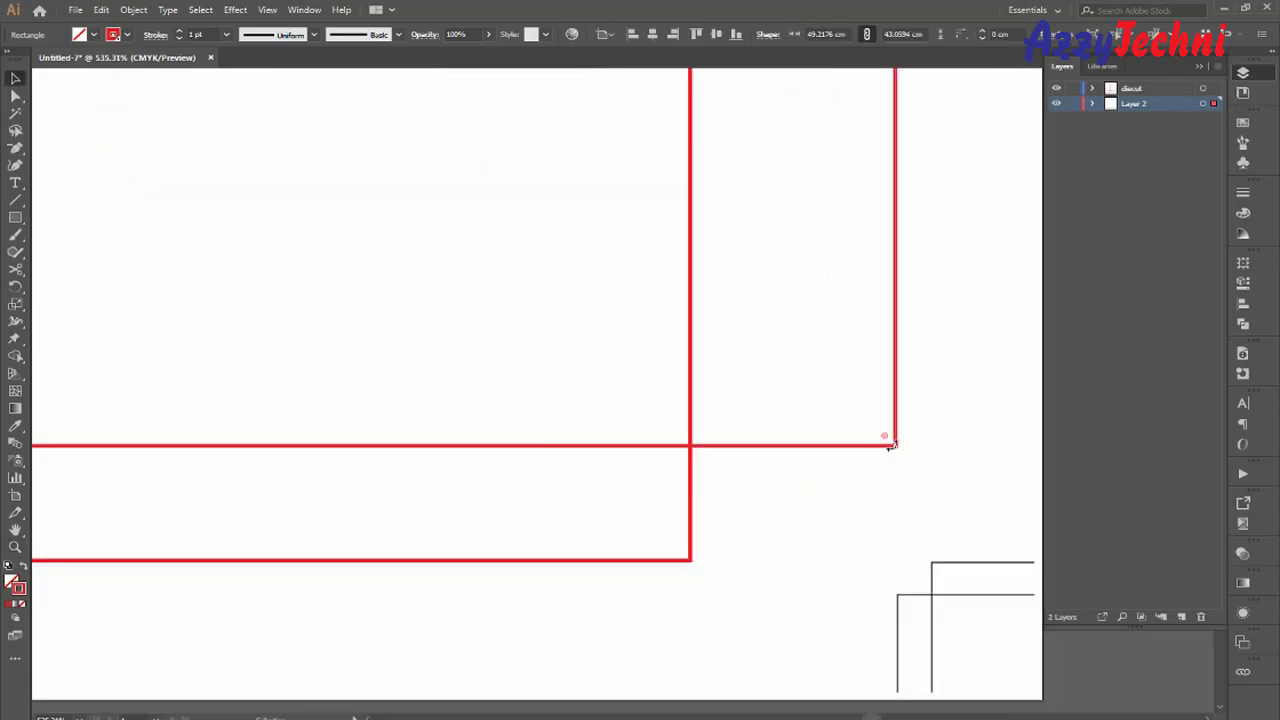
drag(900, 450, 936, 598)
Swap the rectangle's stroke and fill, then fill it with dark grey from the swatches, leaving no stroke.
click(1254, 128)
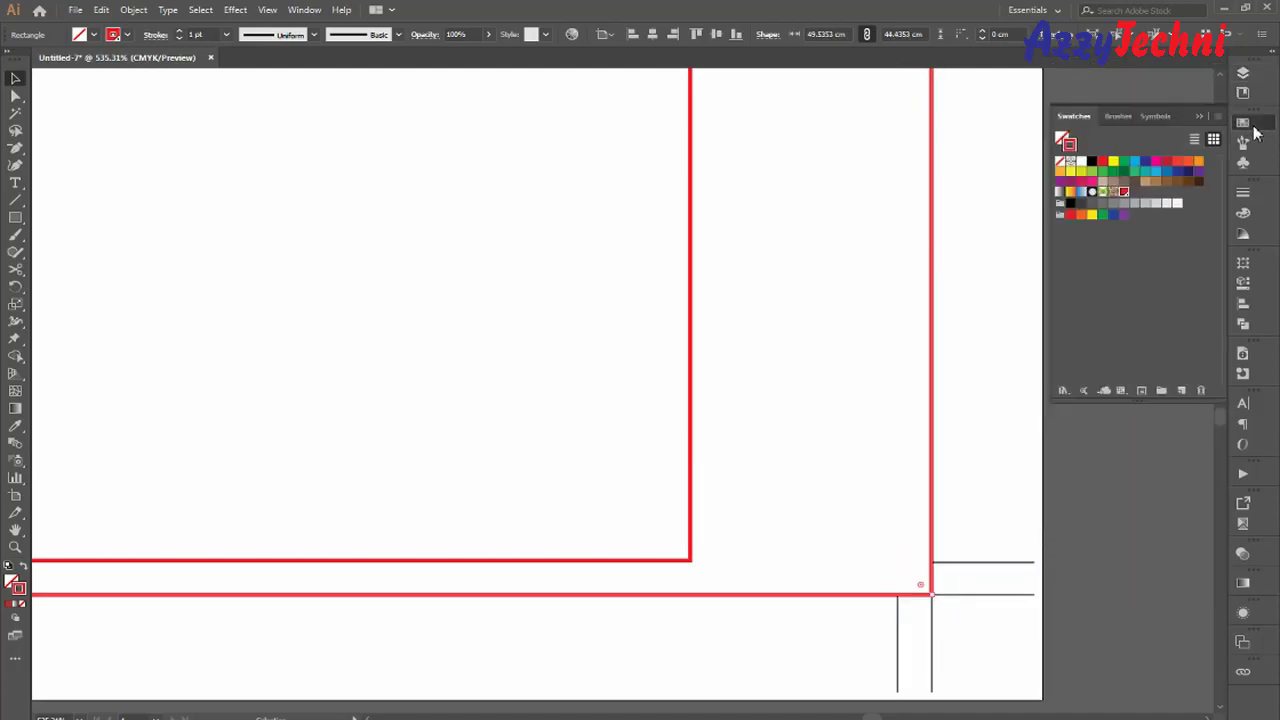
click(1255, 128)
key(shift+x)
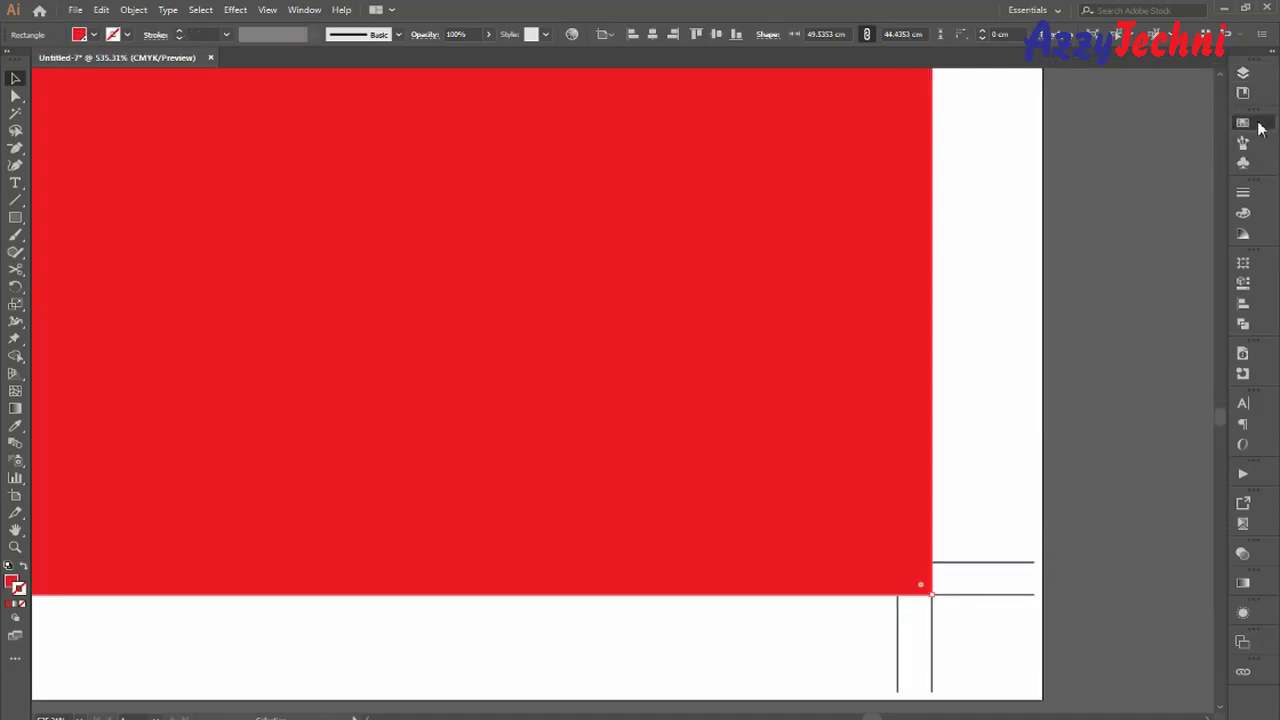
click(1255, 125)
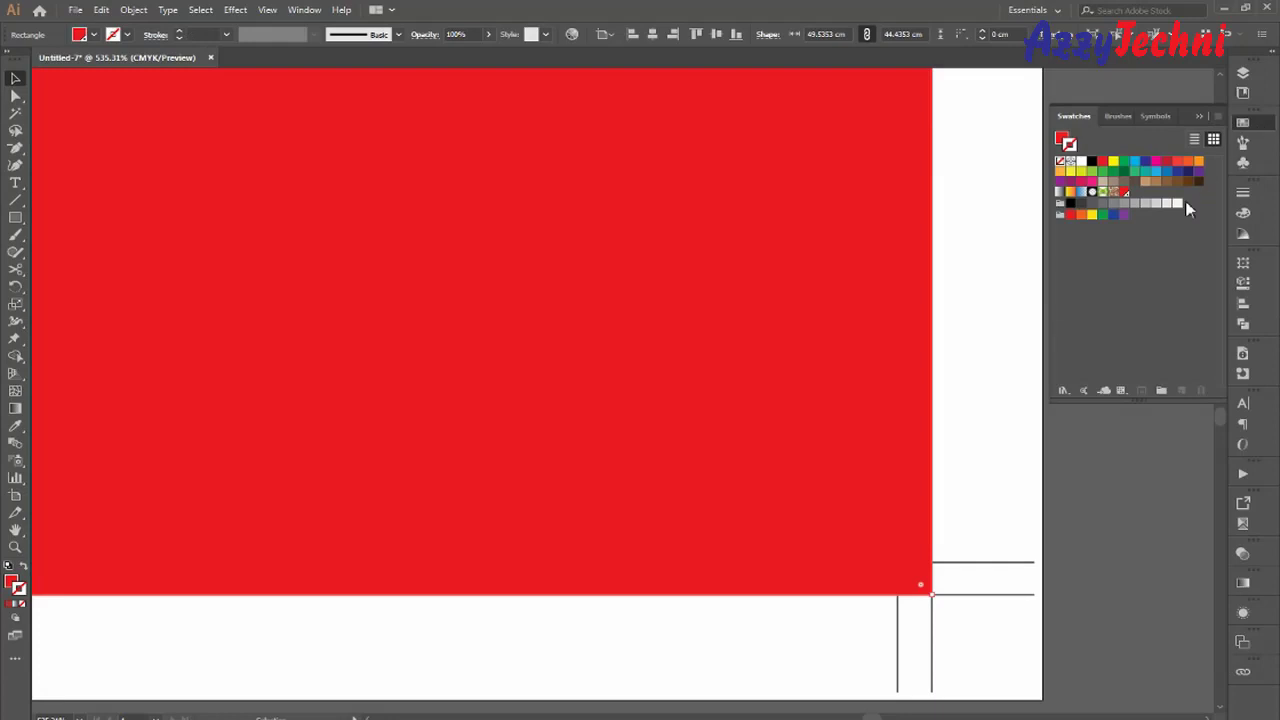
click(1101, 208)
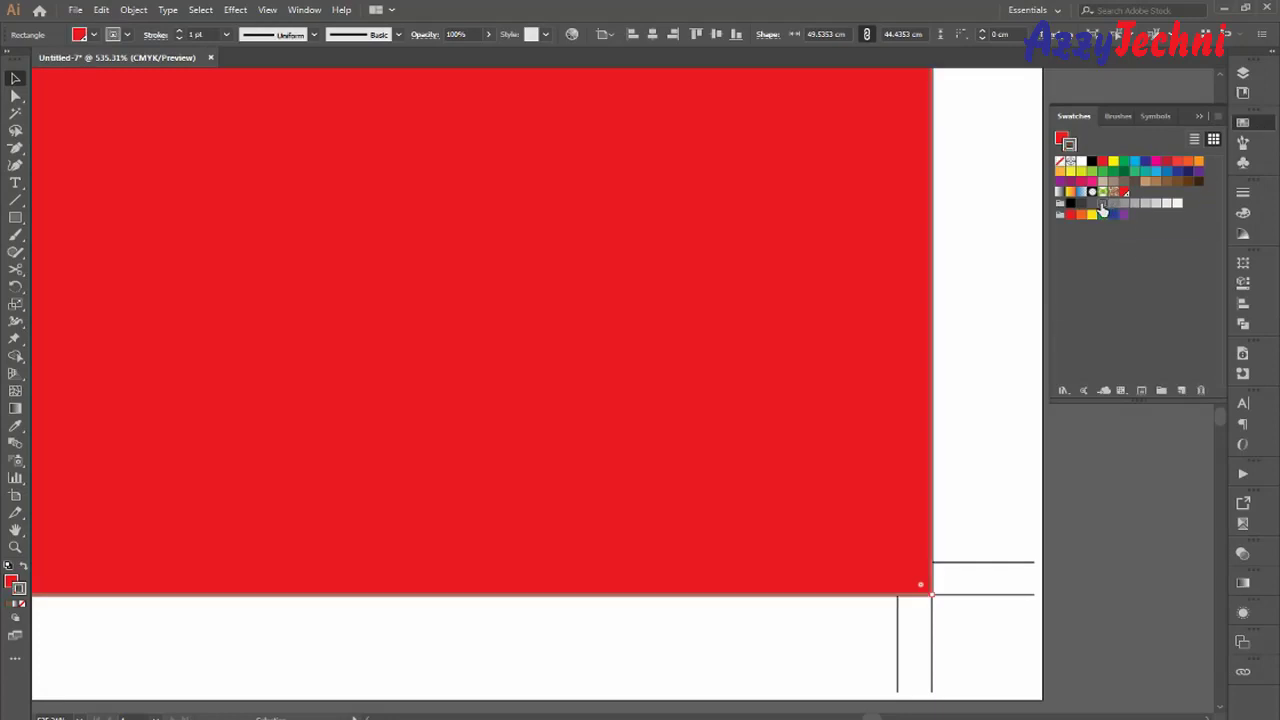
key(ctrl+z)
key(x)
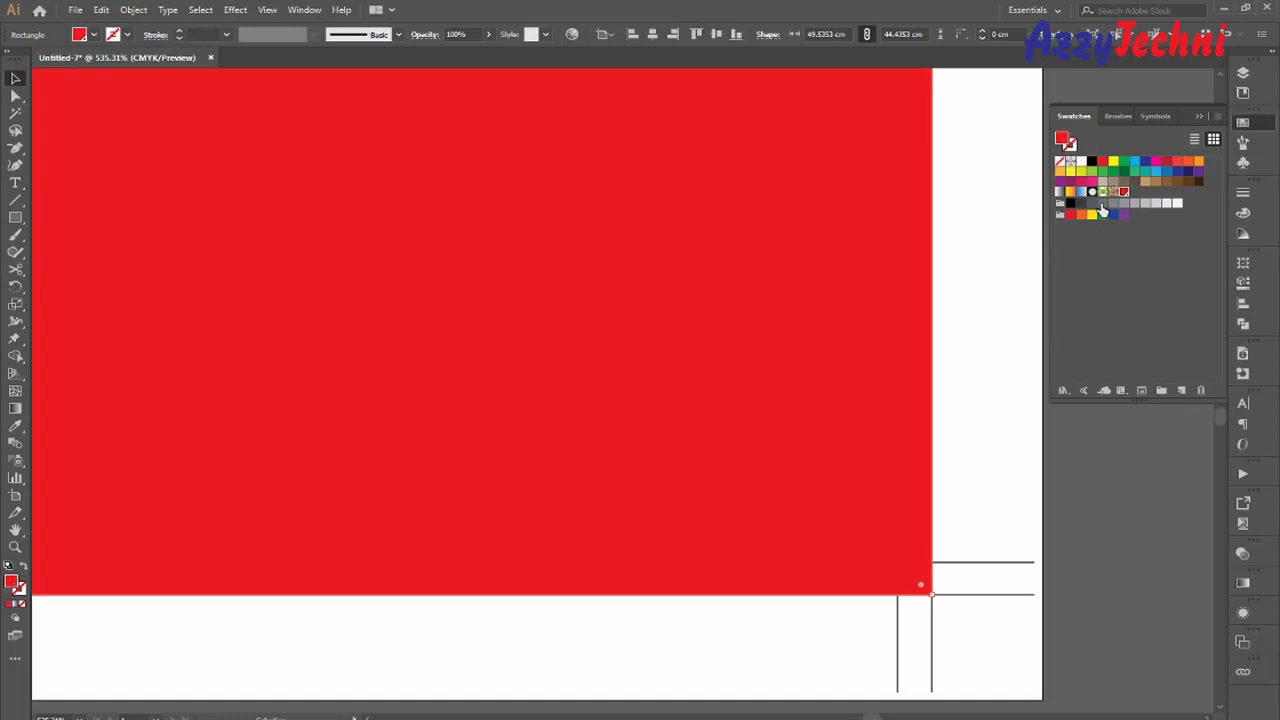
click(1102, 208)
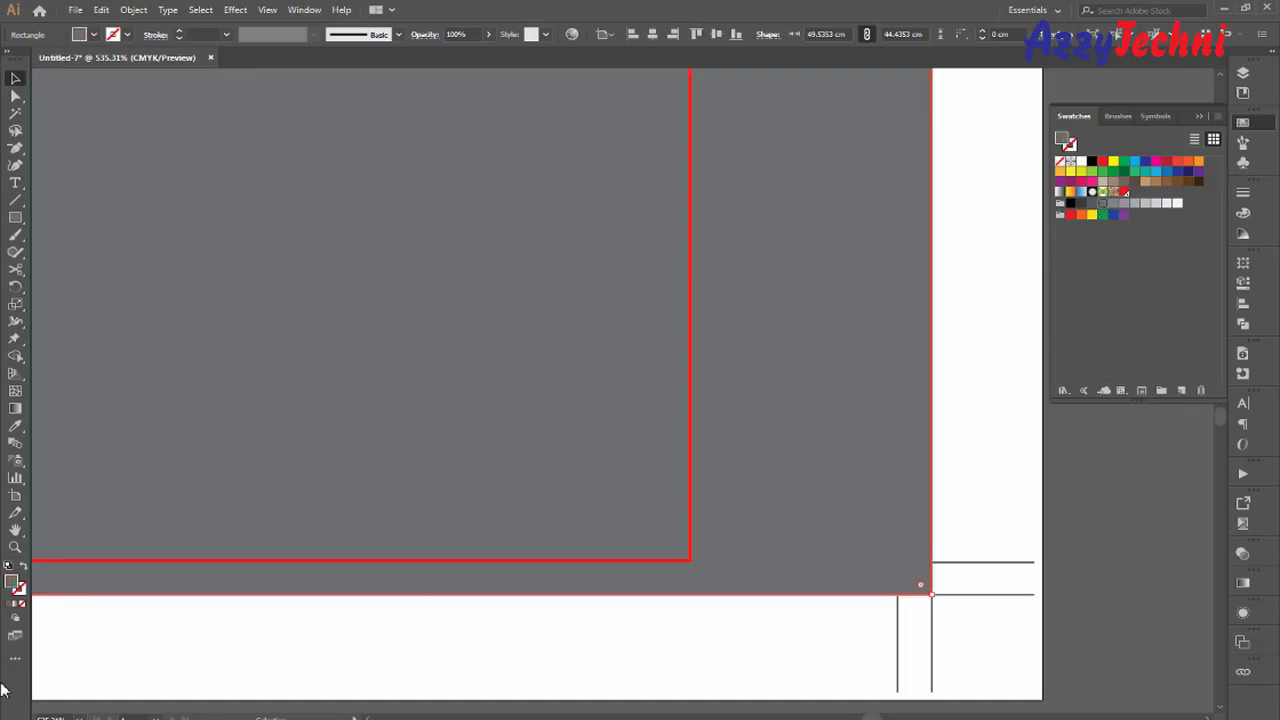
click(377, 638)
Examine how the grey rectangle's upper-left corner lines up with the trim marks.
key(ctrl+0)
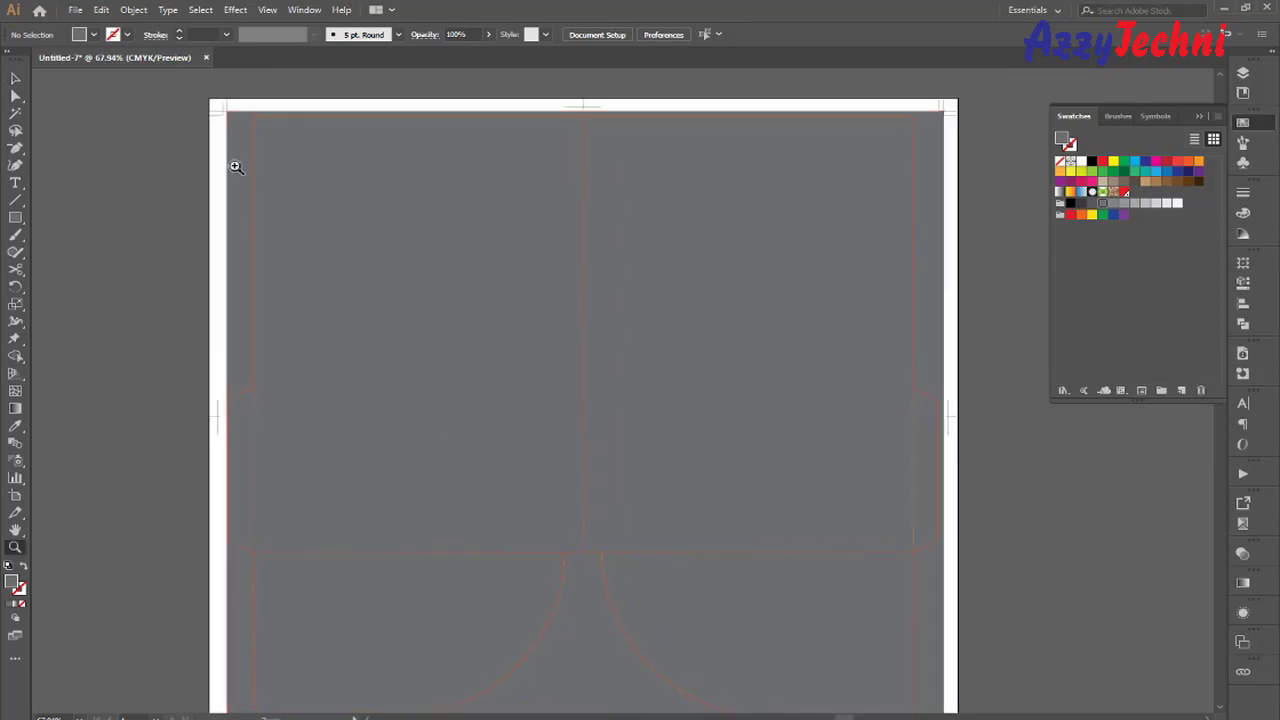
key(z)
drag(302, 169, 415, 247)
key(v)
scroll(419, 300, up, 2)
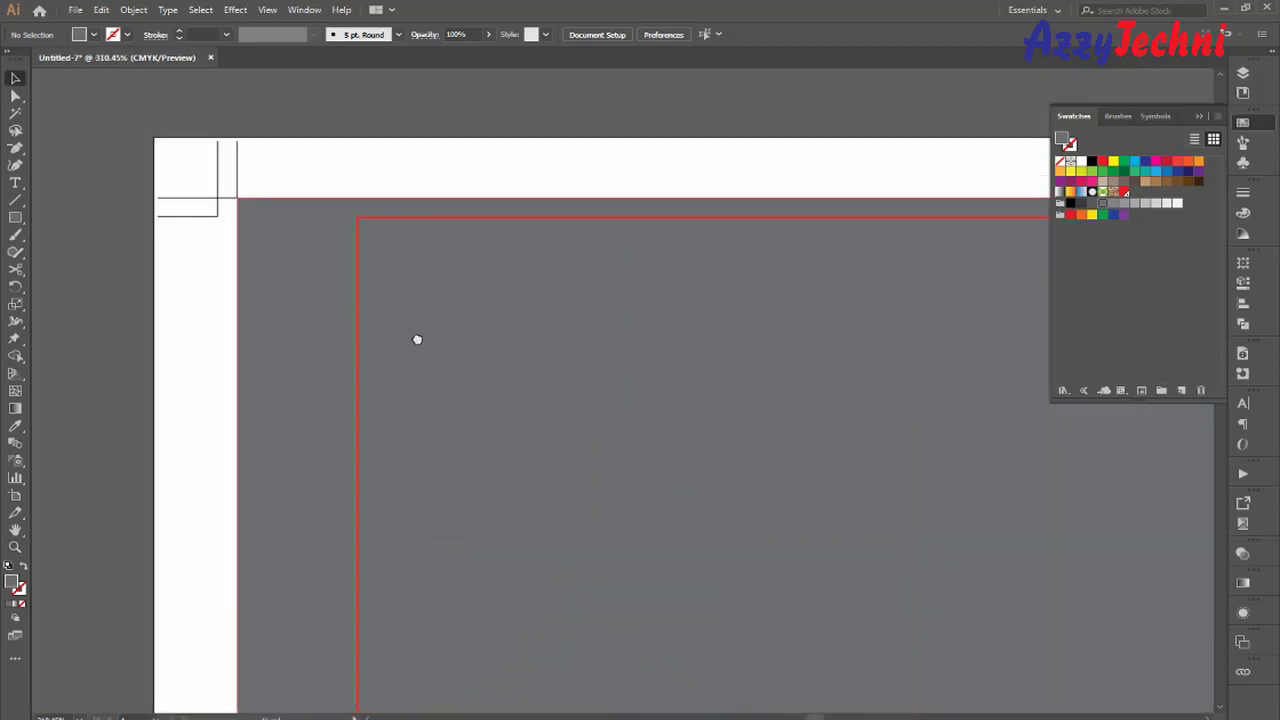
Stretch the grey rectangle's upper-left corner outward to the outer bleed mark, making it 49.8353 by 44.4353 cm.
click(278, 292)
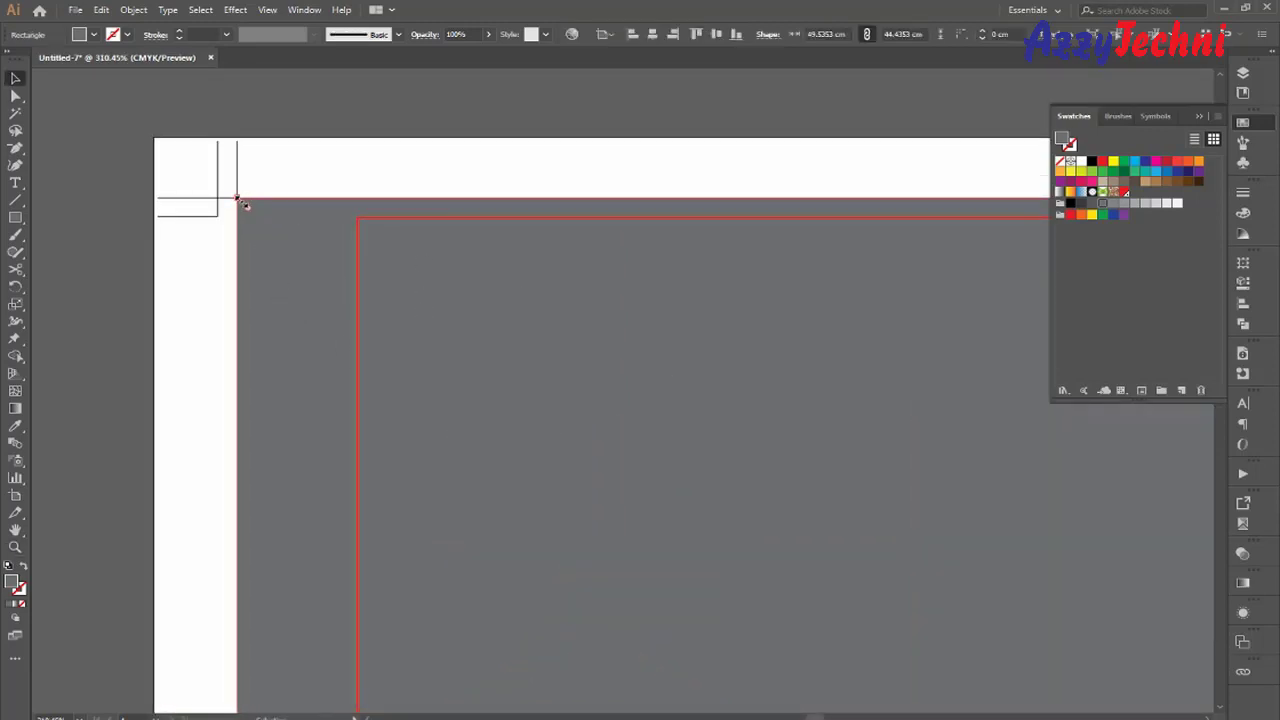
drag(240, 200, 217, 199)
click(425, 173)
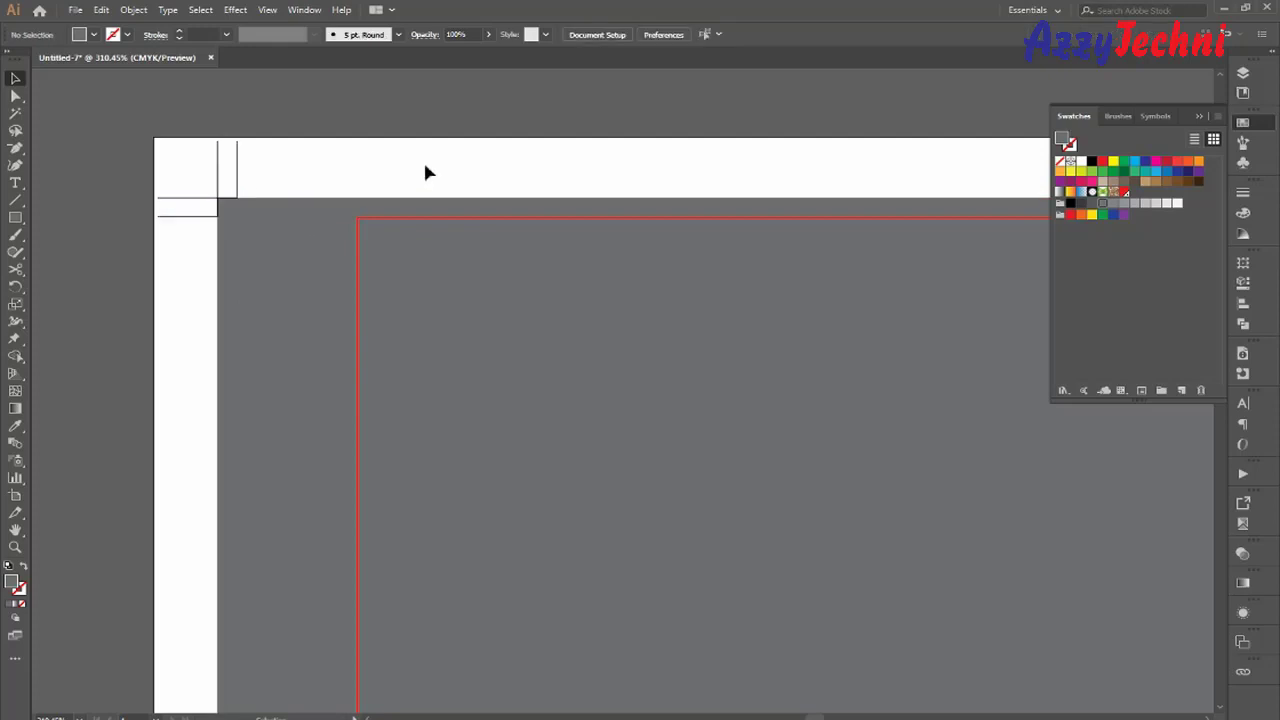
Examine how the grey background covers the bleed around the glue flap on the folder's right edge.
key(ctrl+0)
key(space)
drag(673, 451, 583, 357)
key(z)
drag(604, 473, 1046, 607)
key(v)
key(space)
drag(854, 431, 861, 640)
mouse_move(861, 224)
mouse_down()
mouse_move(871, 466)
mouse_move(870, 455)
mouse_up()
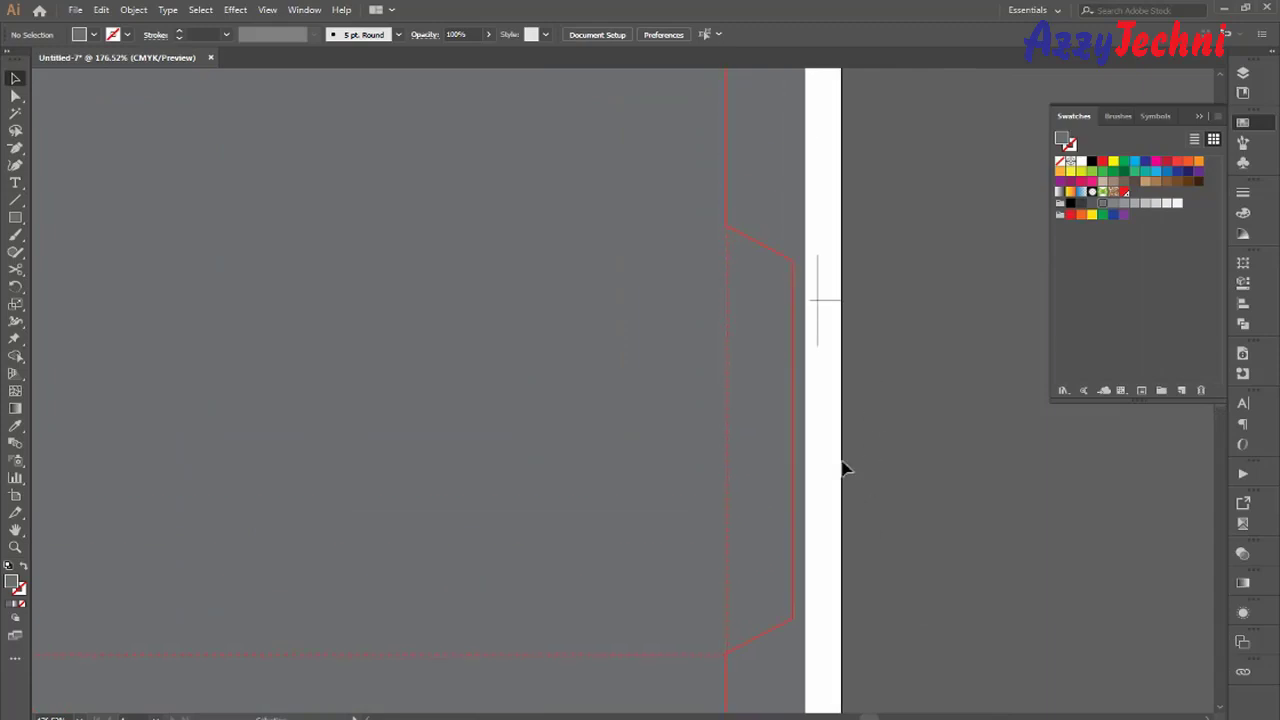
click(793, 486)
double_click(1124, 191)
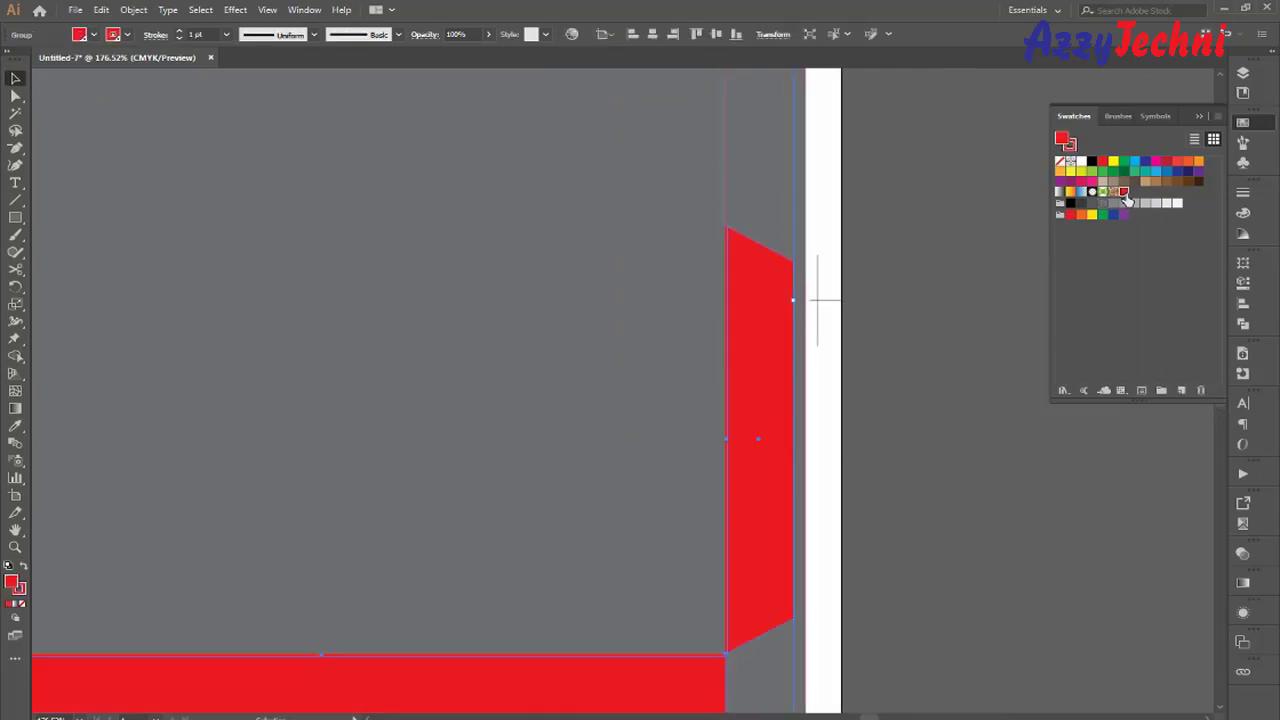
click(726, 478)
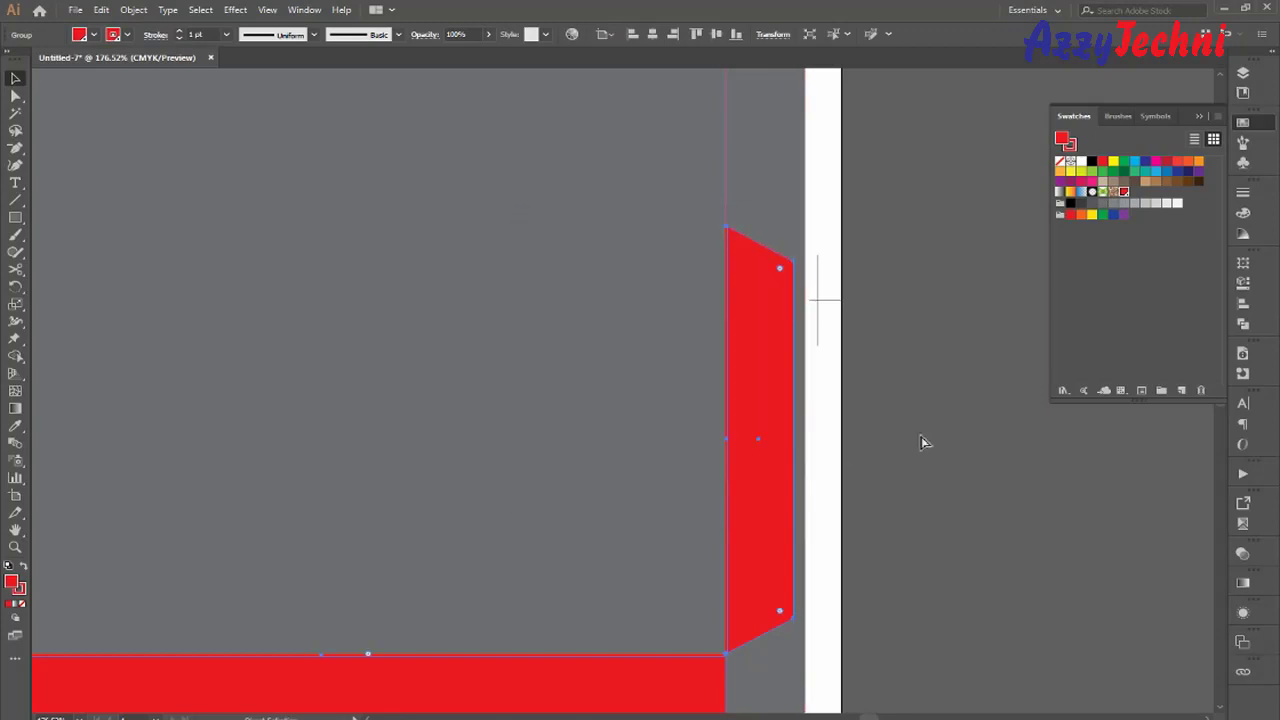
key(ctrl+z)
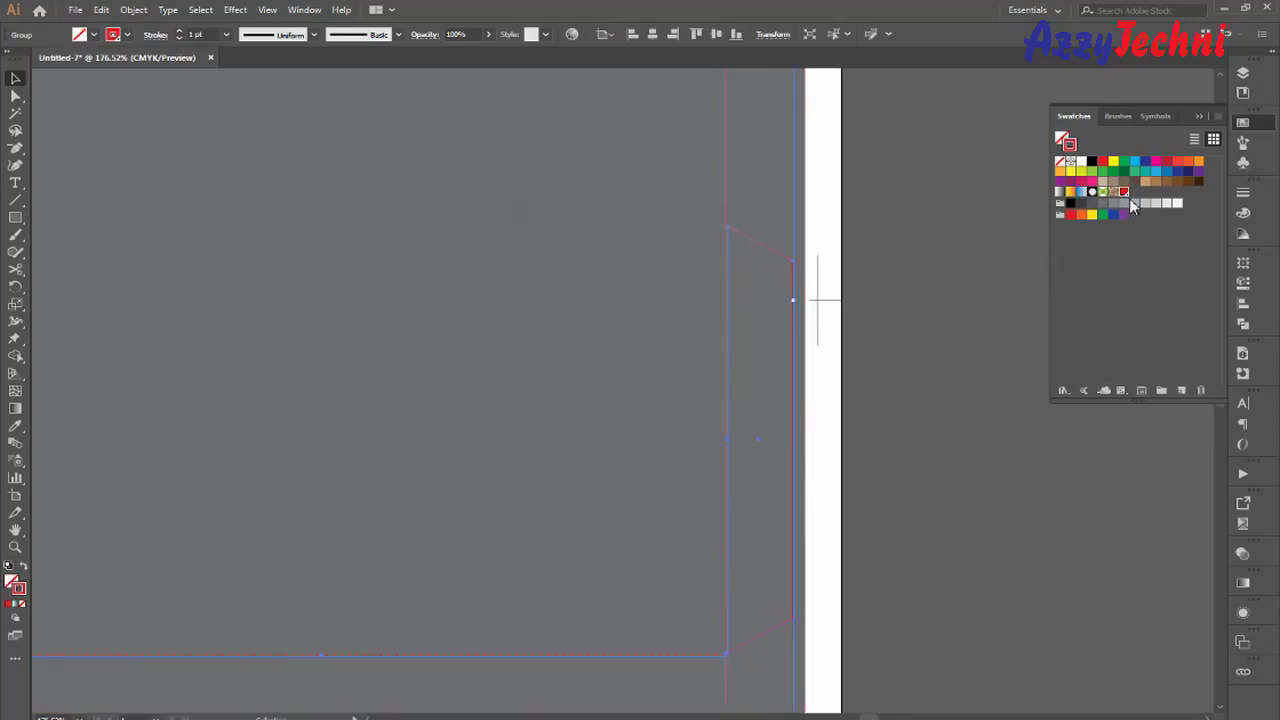
Redefine the diecut spot swatch as 100% cyan, with magenta, yellow and black at 0%.
double_click(1124, 192)
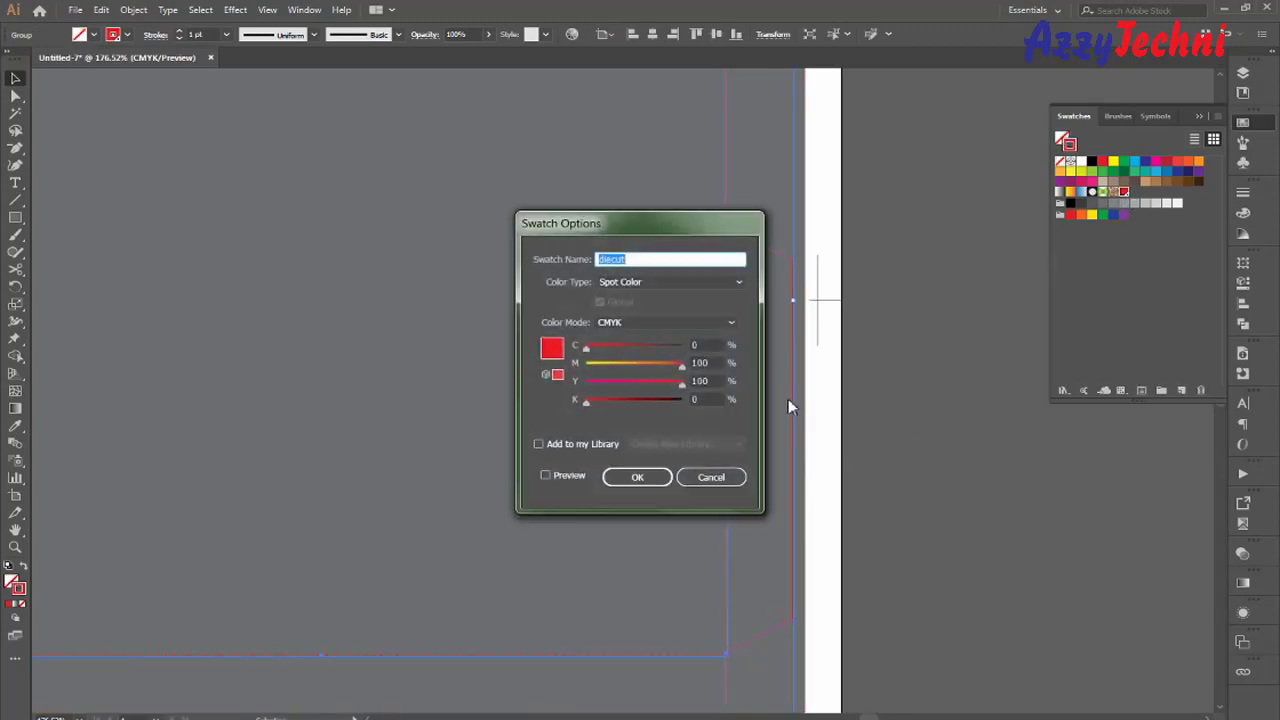
double_click(717, 364)
text(0)
key(Tab)
text(0)
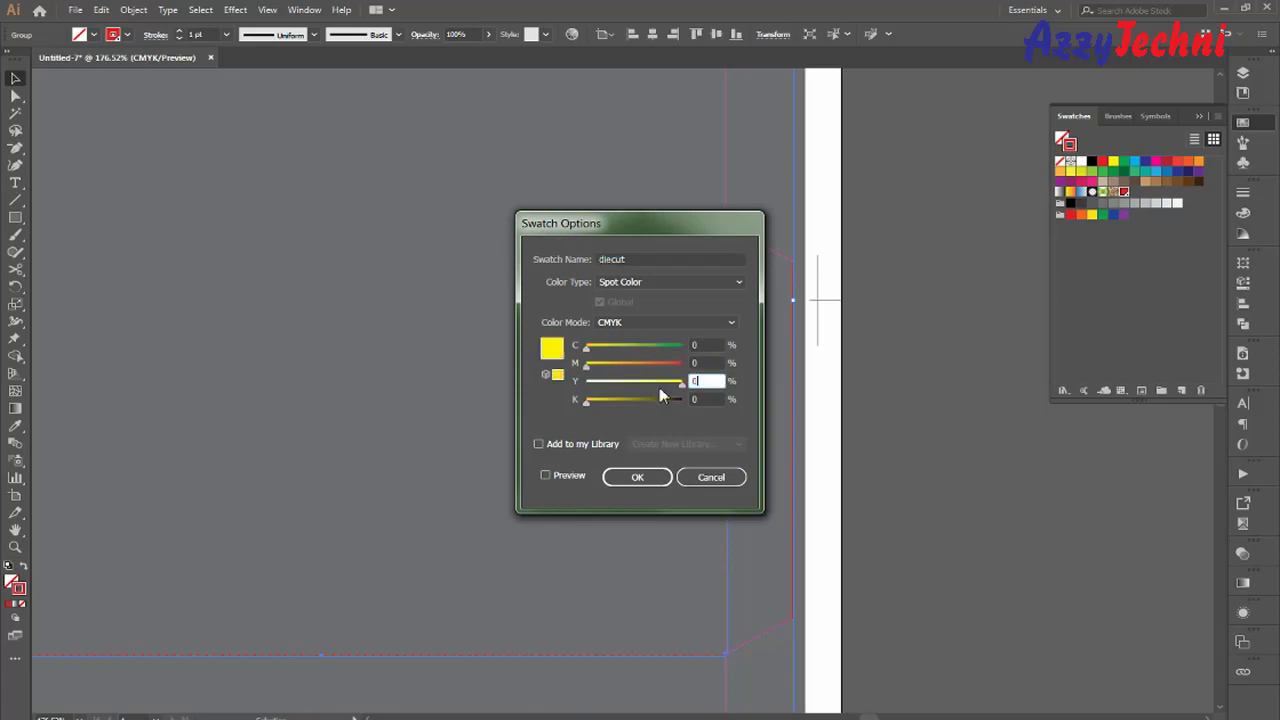
double_click(693, 344)
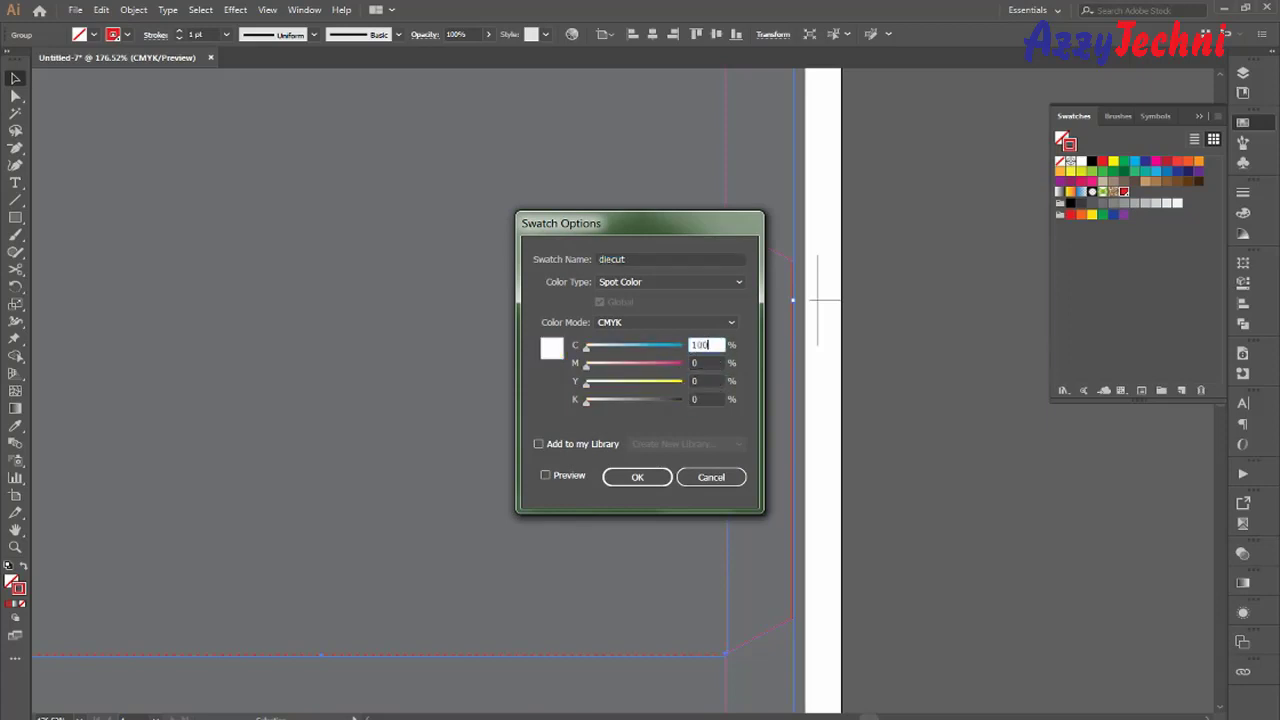
key(Return)
click(963, 479)
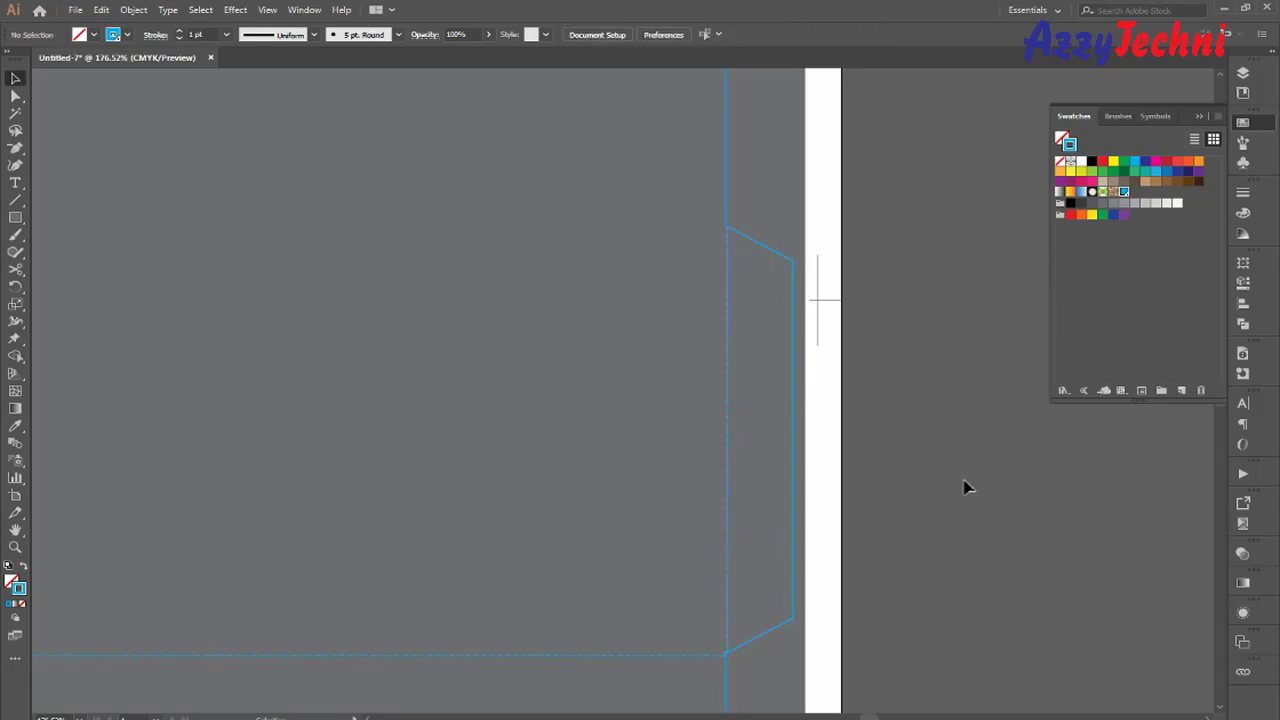
Create a rectangle 14.5 cm wide and 7.5 cm high on the folder's right-hand panel.
scroll(950, 475, down, 2)
scroll(950, 475, left, 2)
key(ctrl+0)
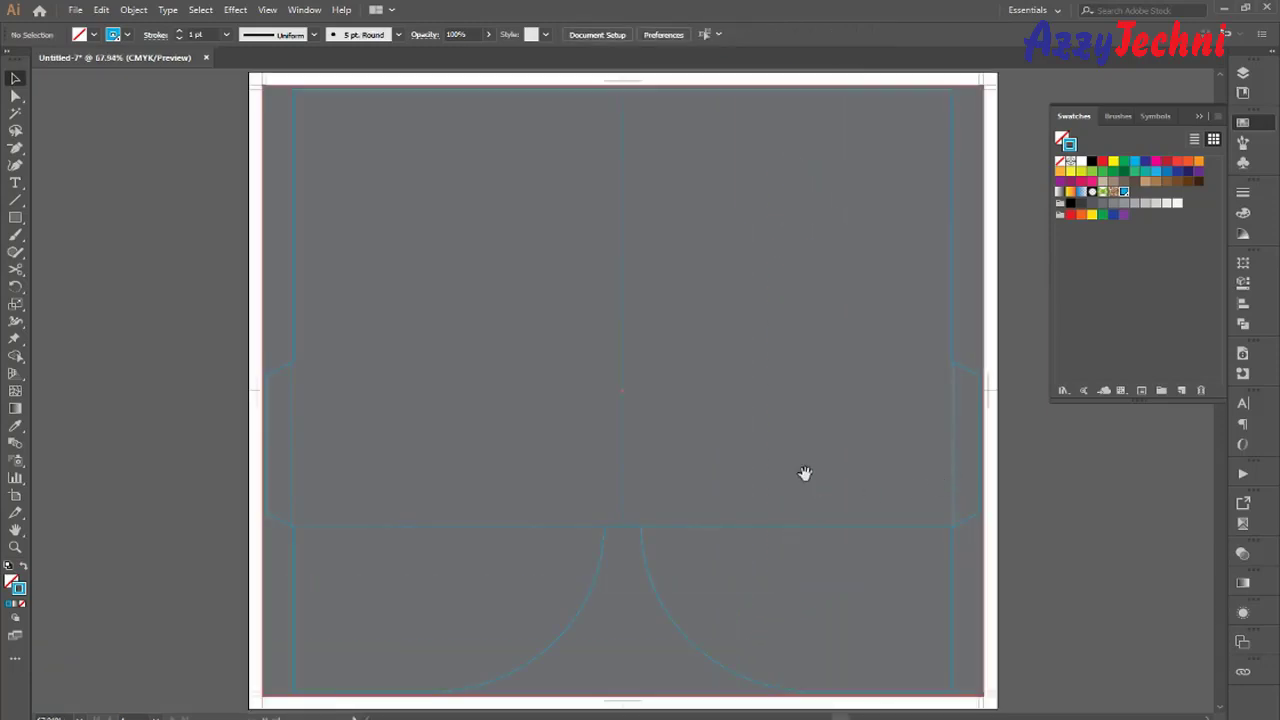
drag(803, 471, 806, 479)
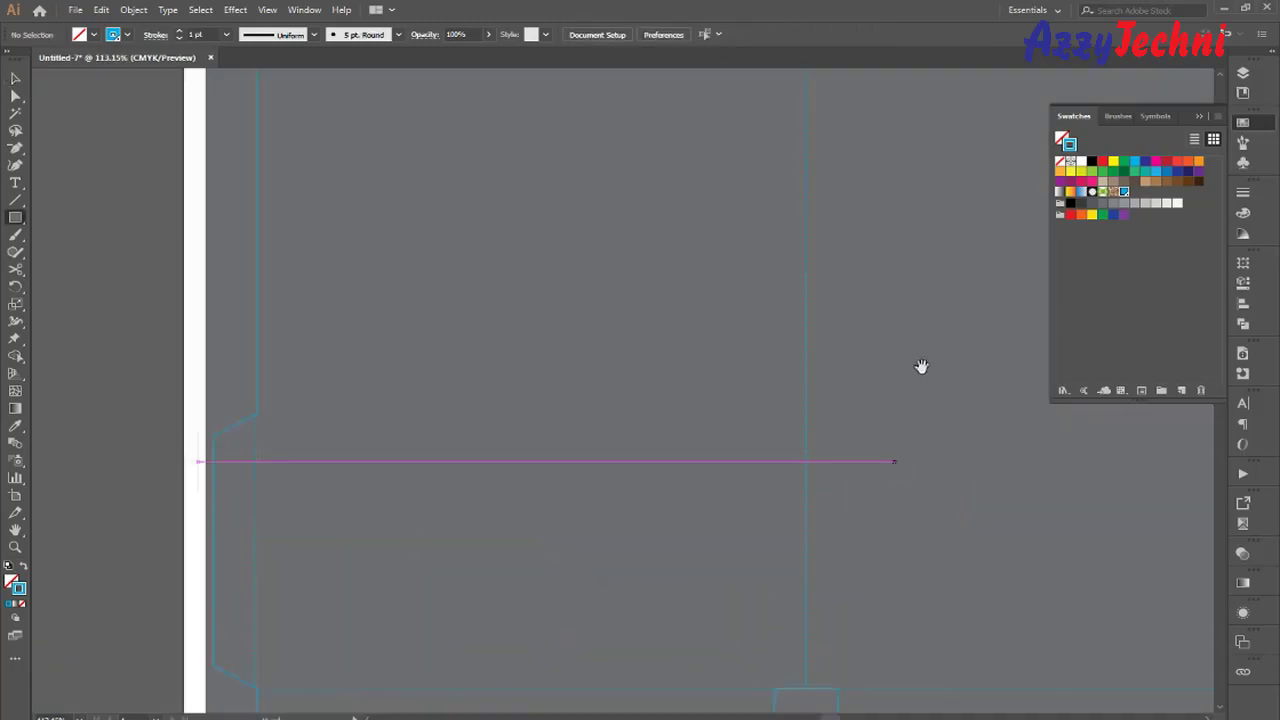
drag(921, 367, 589, 374)
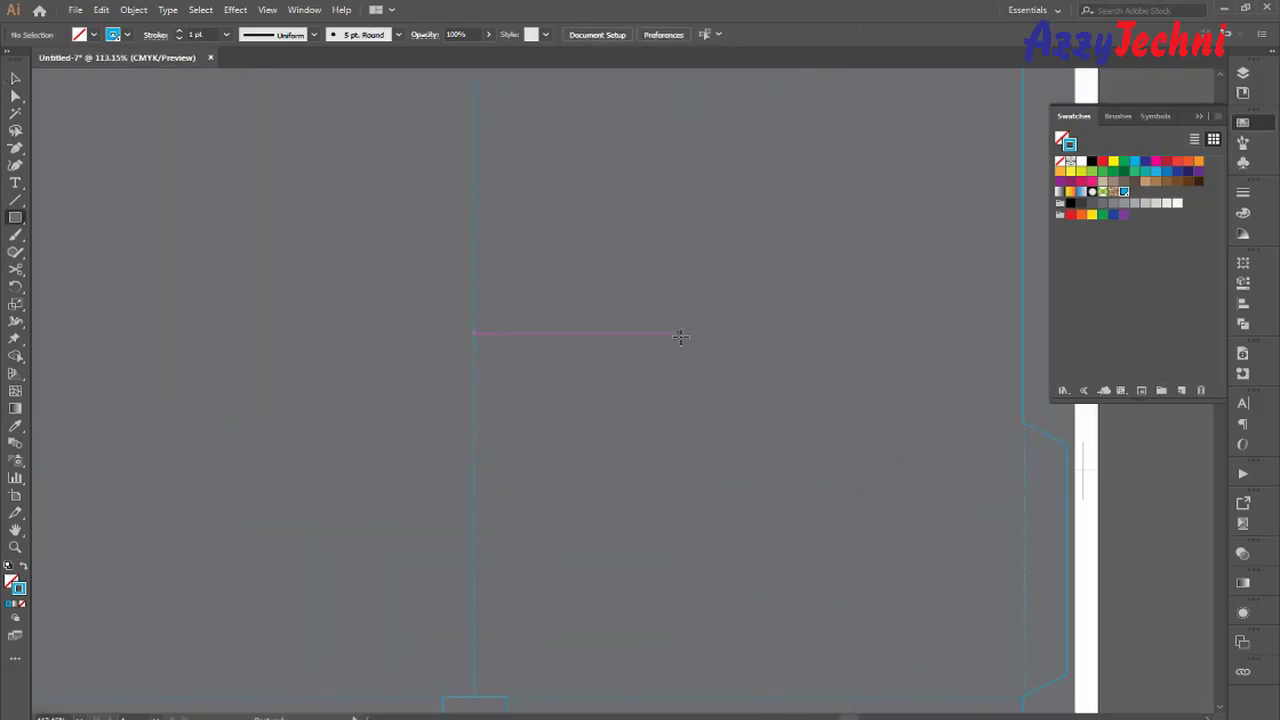
click(706, 305)
text(14.5)
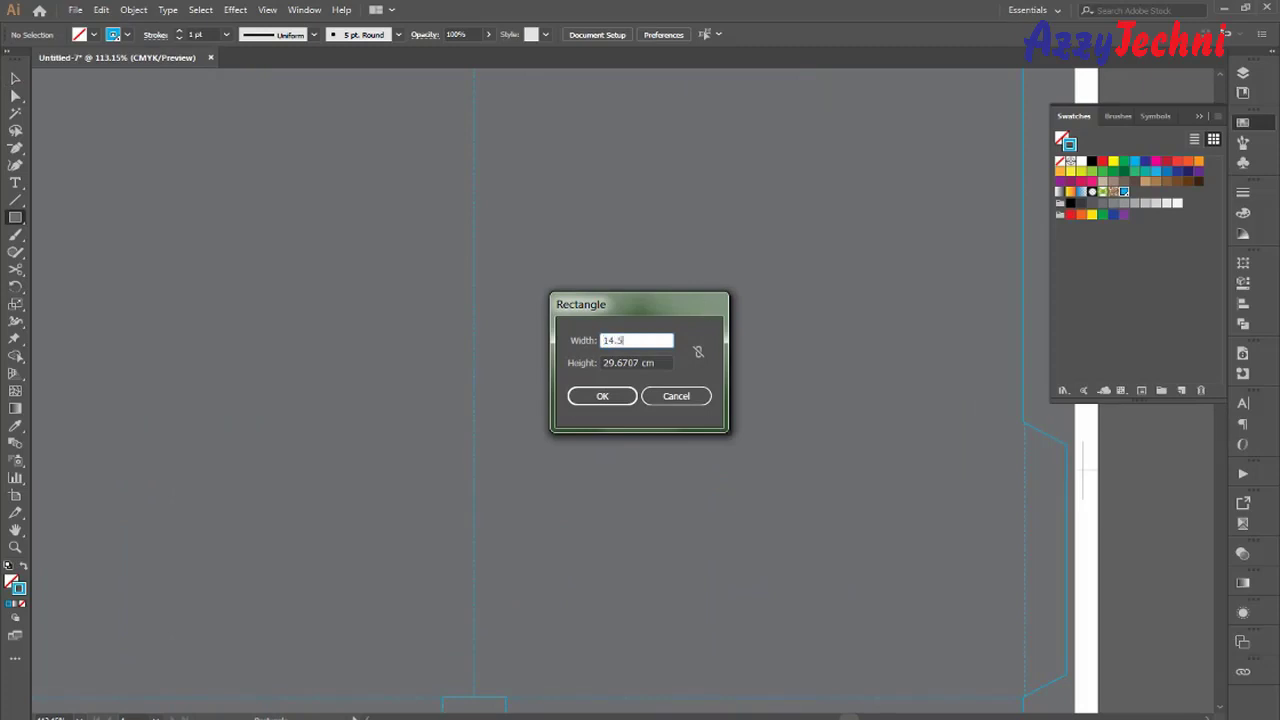
key(Tab)
text(7)
key(Return)
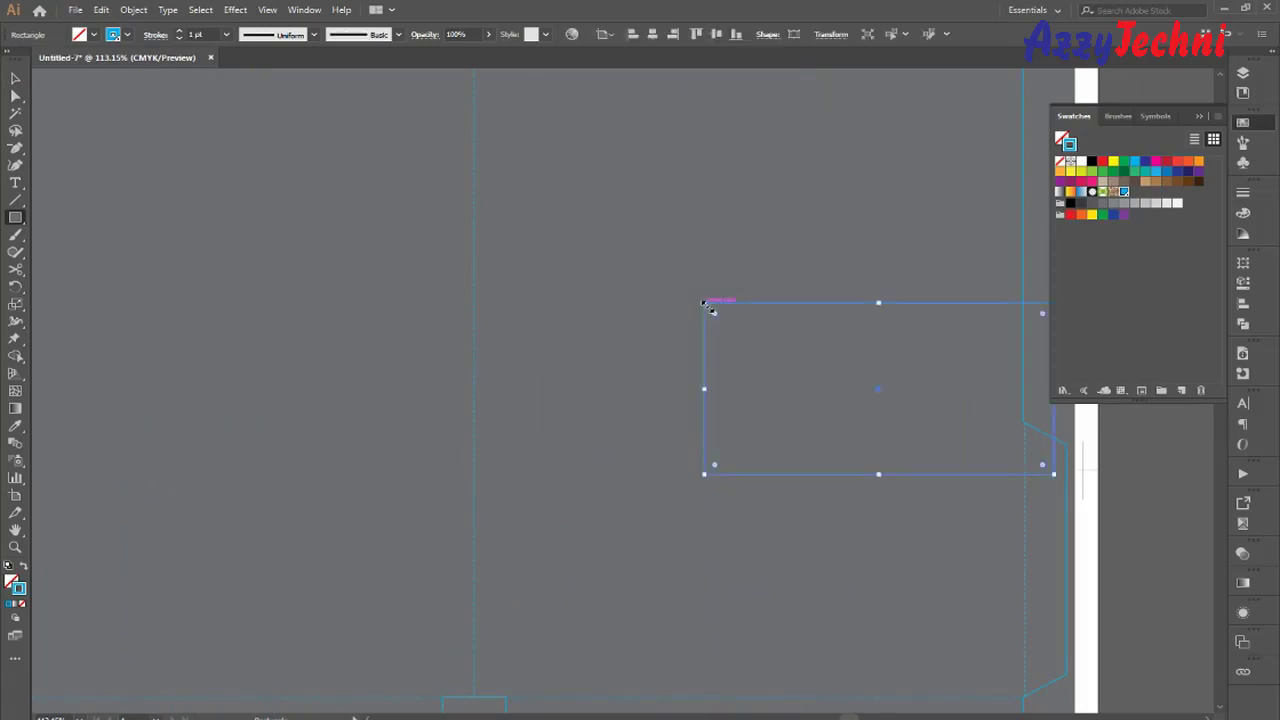
Move the new rectangle up and toward the fold, to about the horizontal middle of the right-hand panel.
key(v)
drag(801, 362, 722, 361)
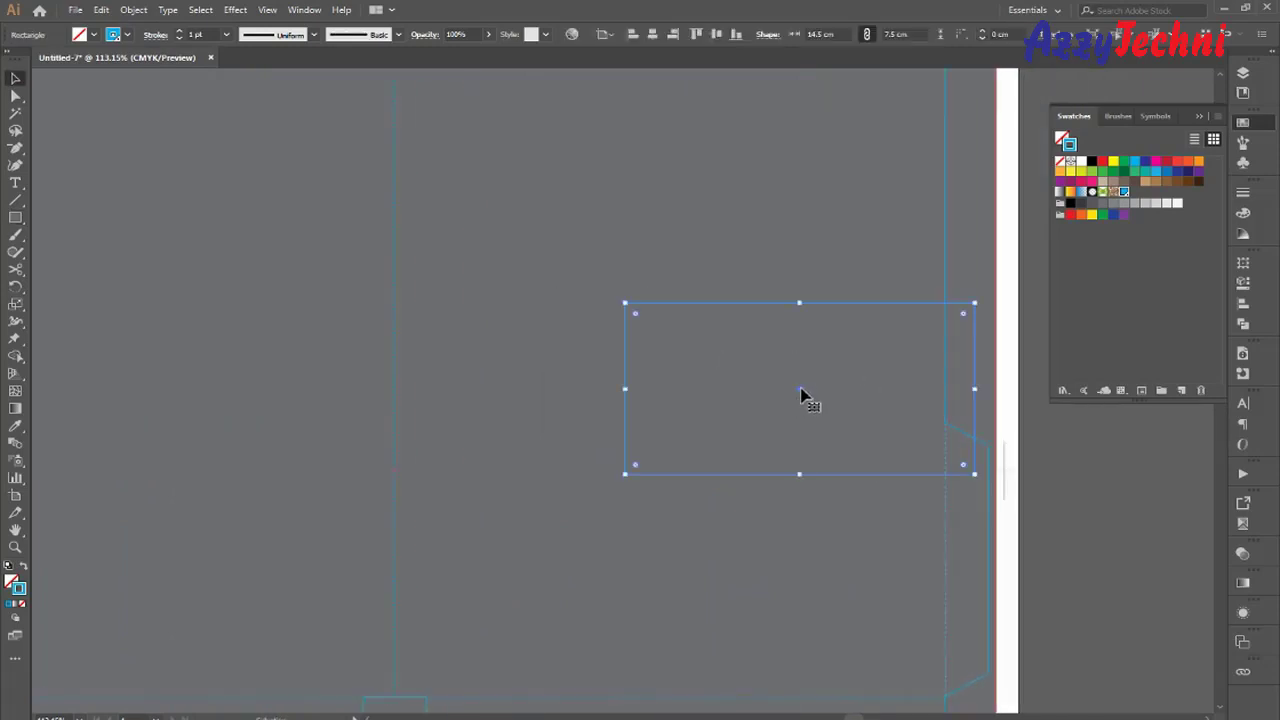
drag(800, 389, 685, 341)
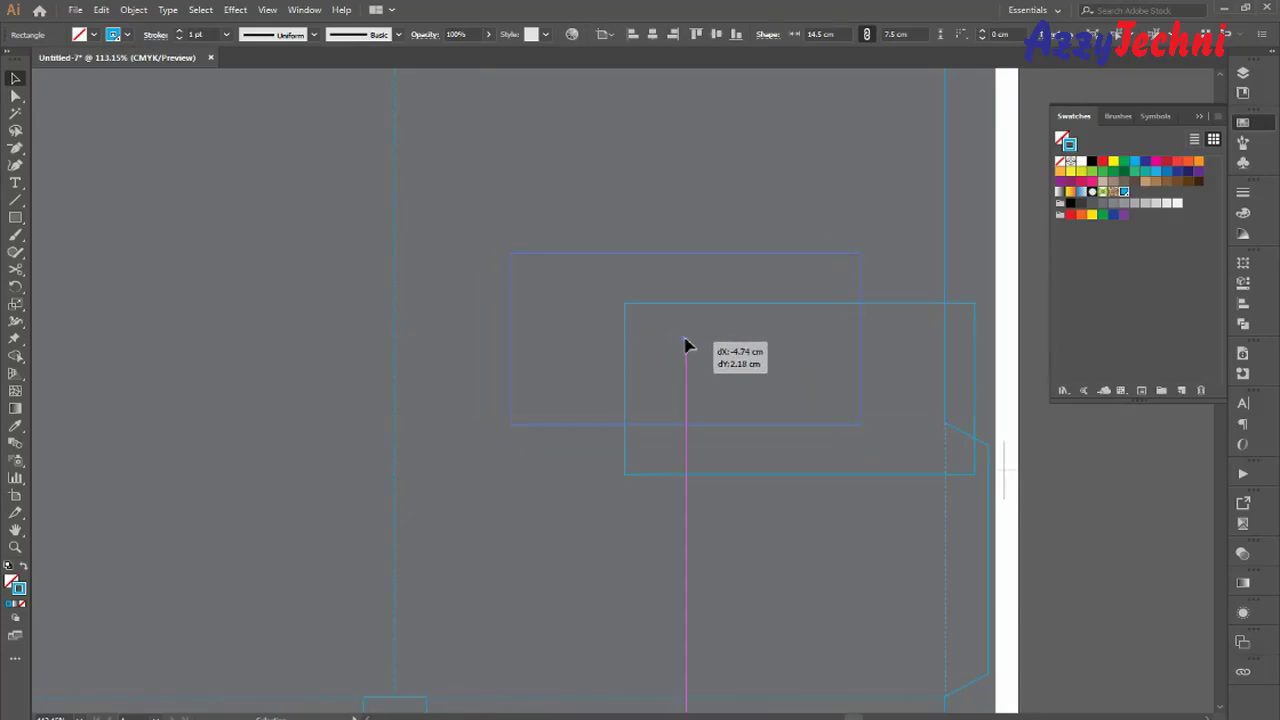
drag(685, 345, 685, 345)
drag(768, 348, 744, 359)
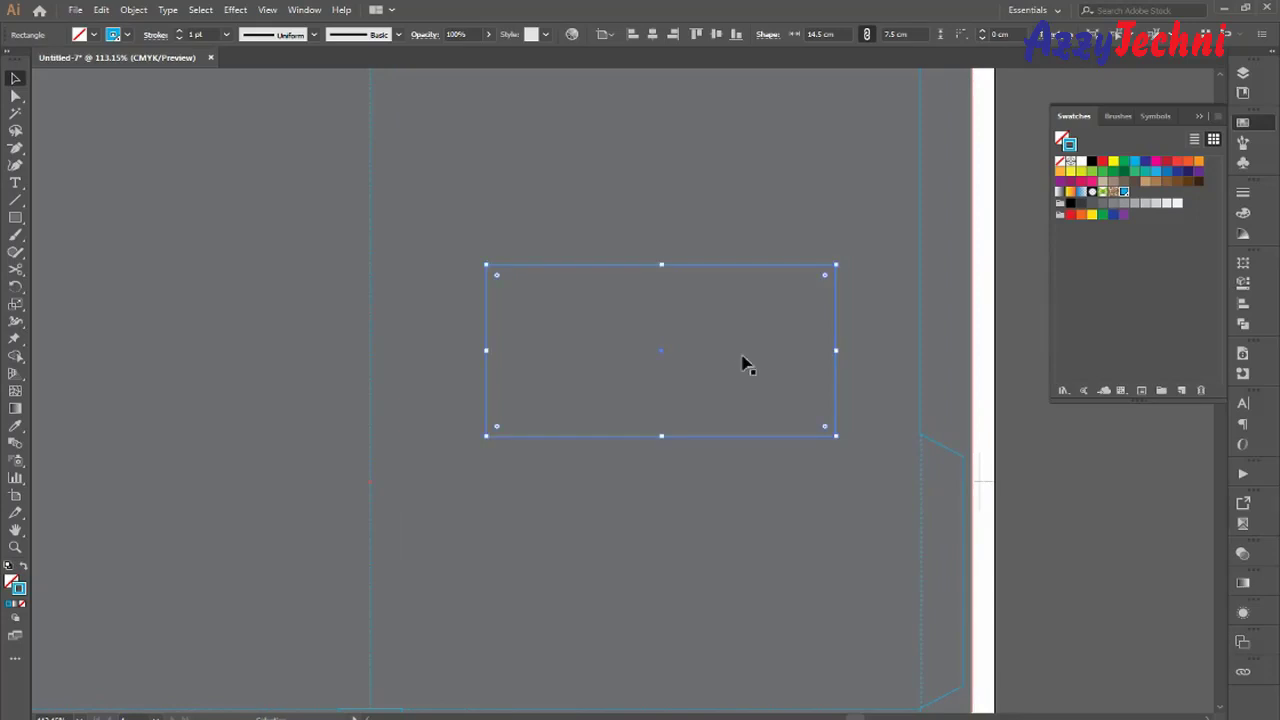
Fill the panel rectangle with the dark red swatch, C 15%, M 100%, Y 90%, K 10%.
click(1167, 164)
key(x)
click(1167, 164)
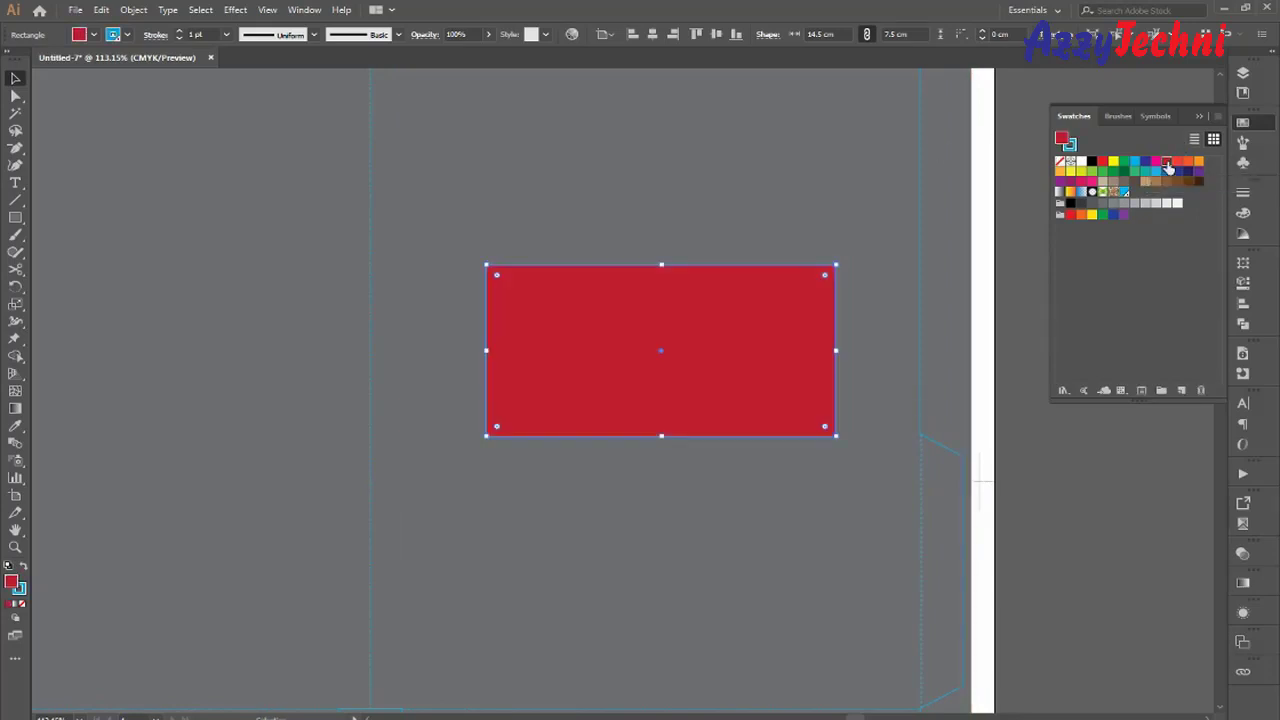
click(1034, 502)
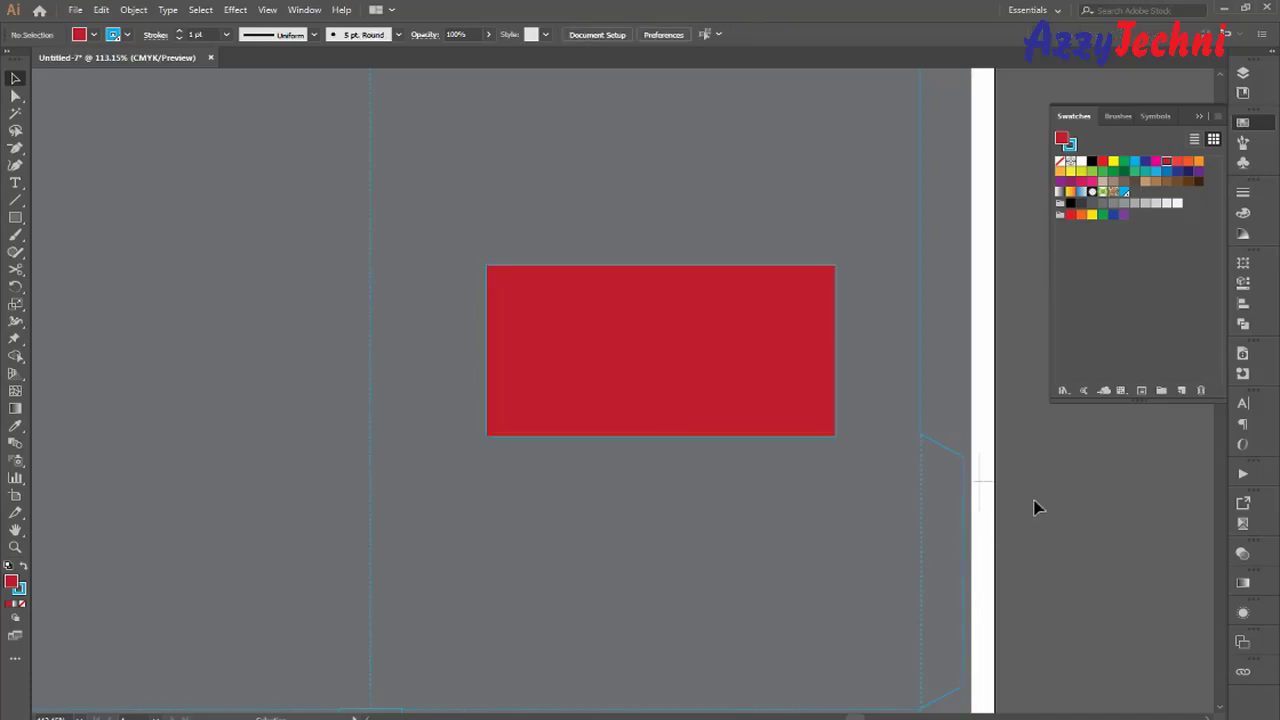
Darken the red rectangle's fill by setting its black (K) value to 30%.
click(780, 402)
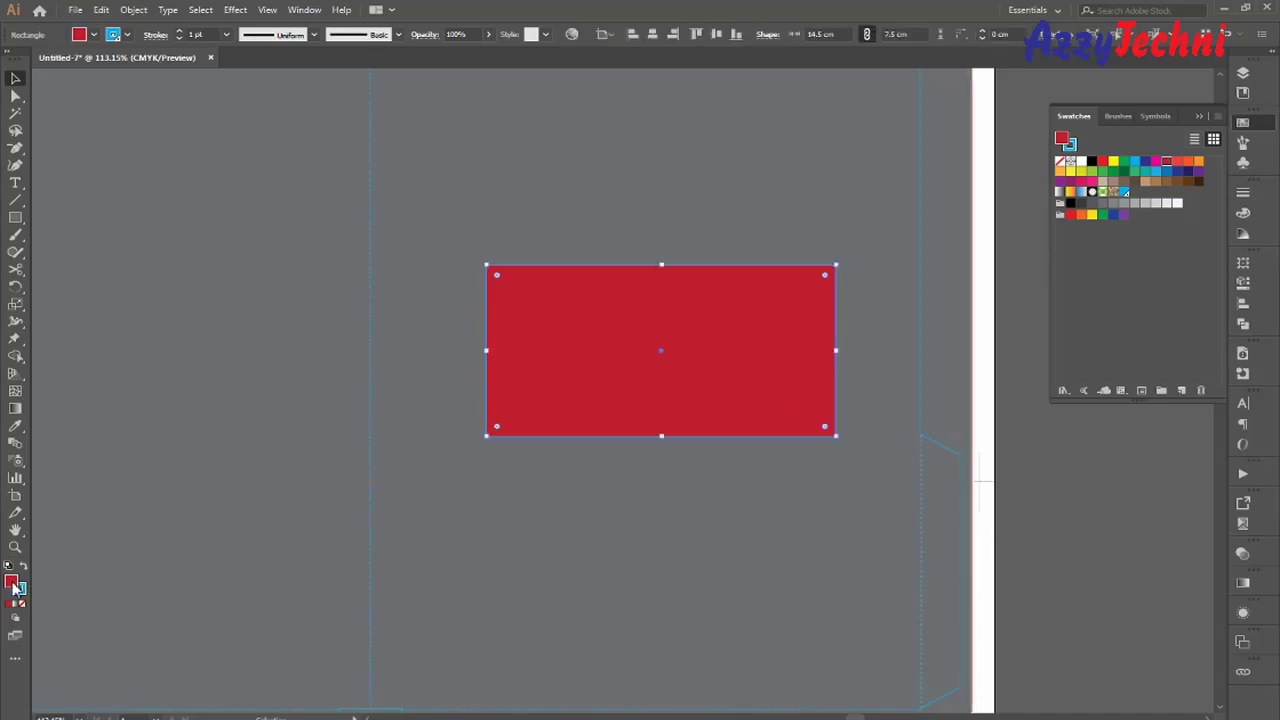
double_click(13, 583)
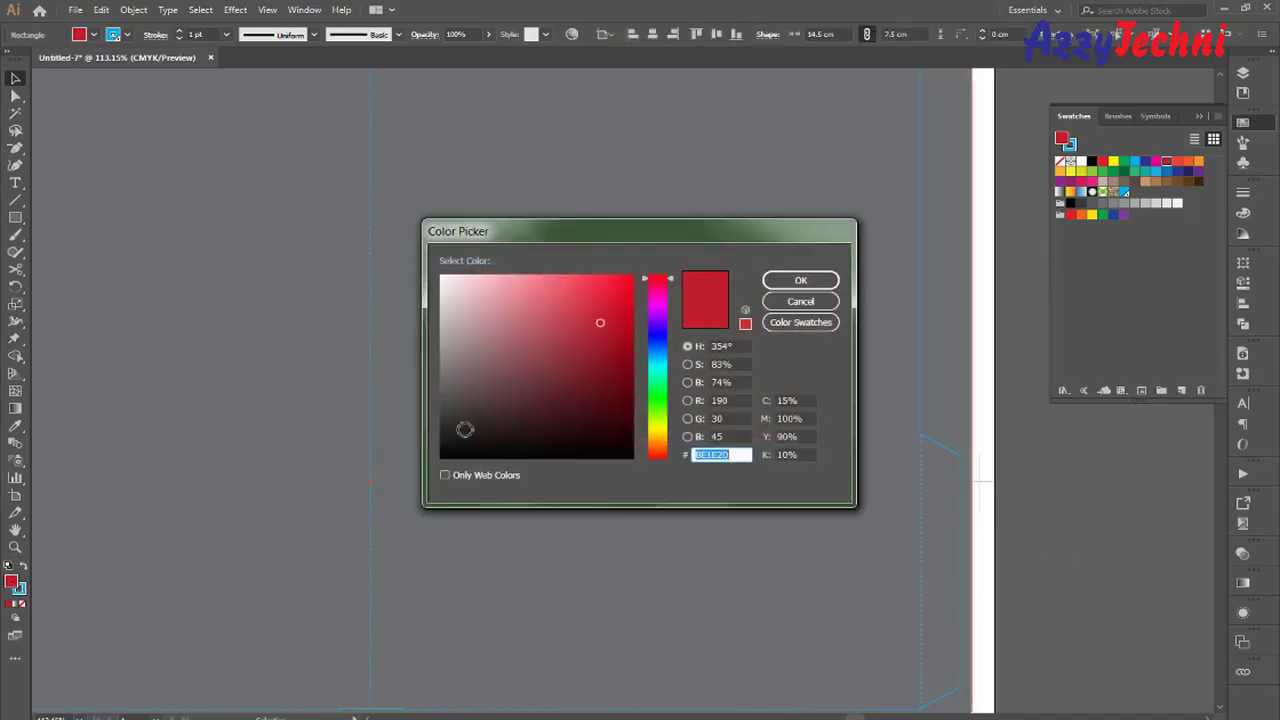
click(808, 454)
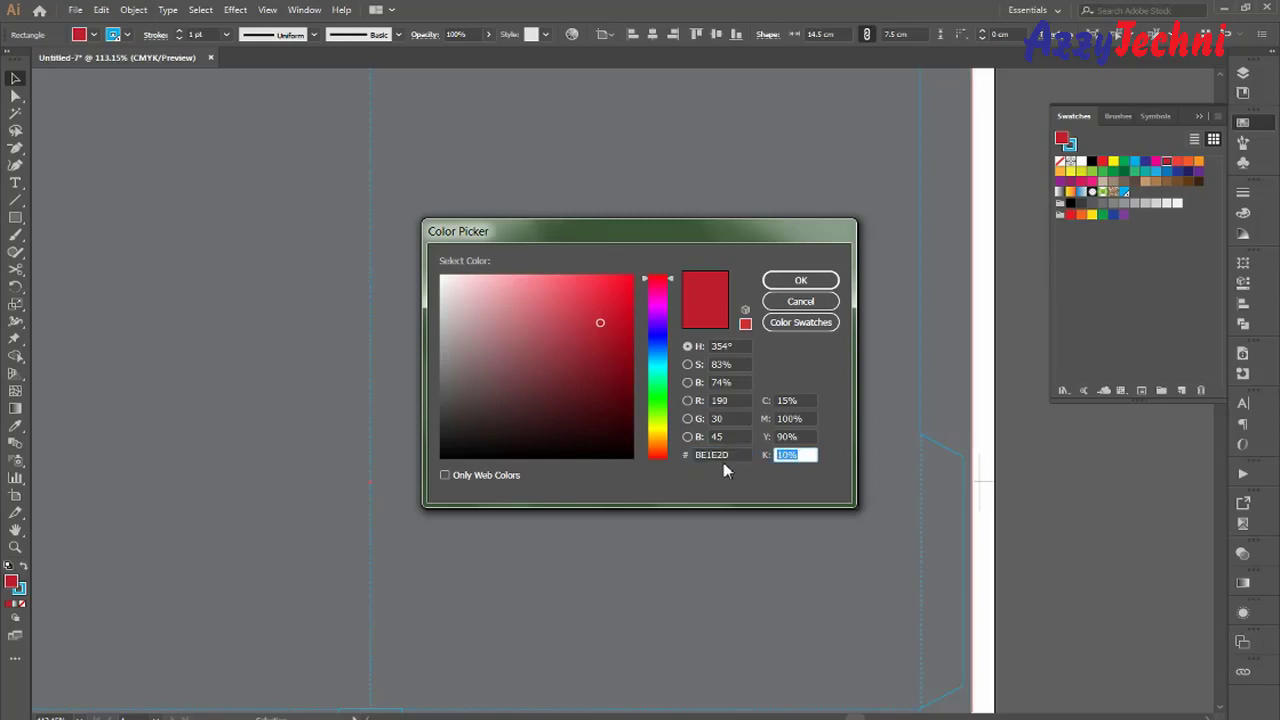
text(30)
key(Return)
click(969, 494)
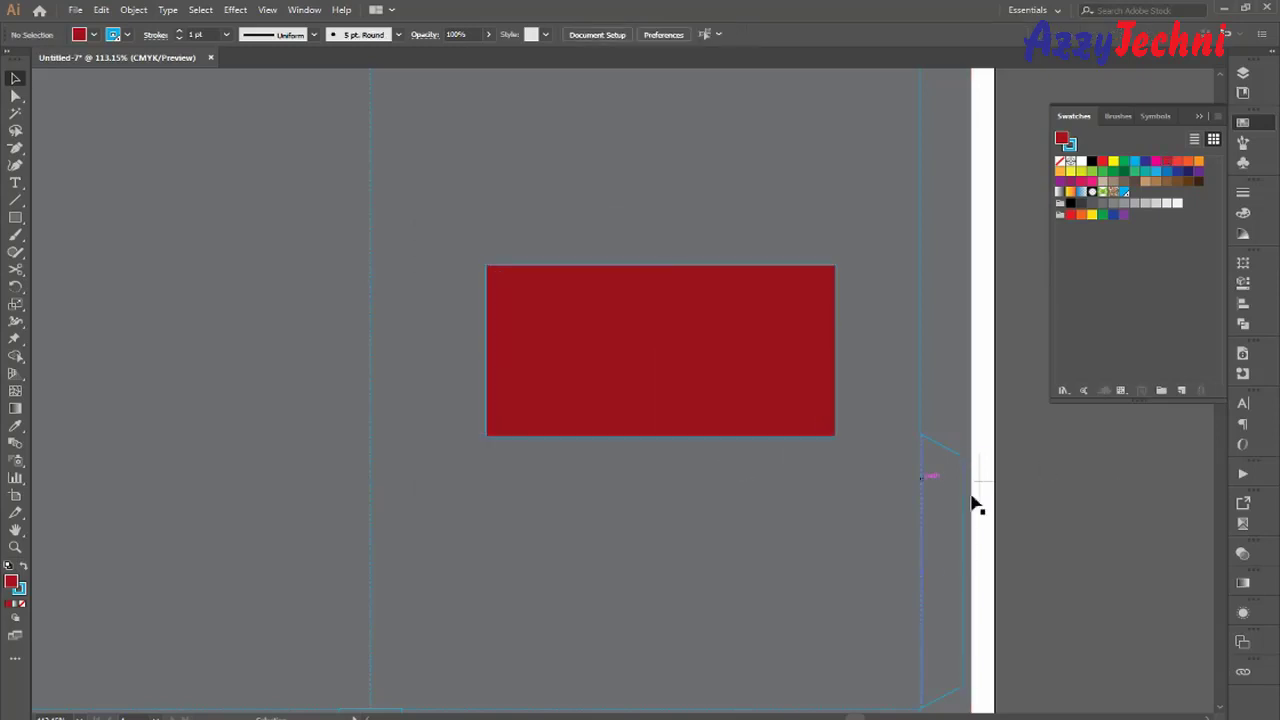
Remove the diecut-coloured stroke from the red rectangle.
click(740, 346)
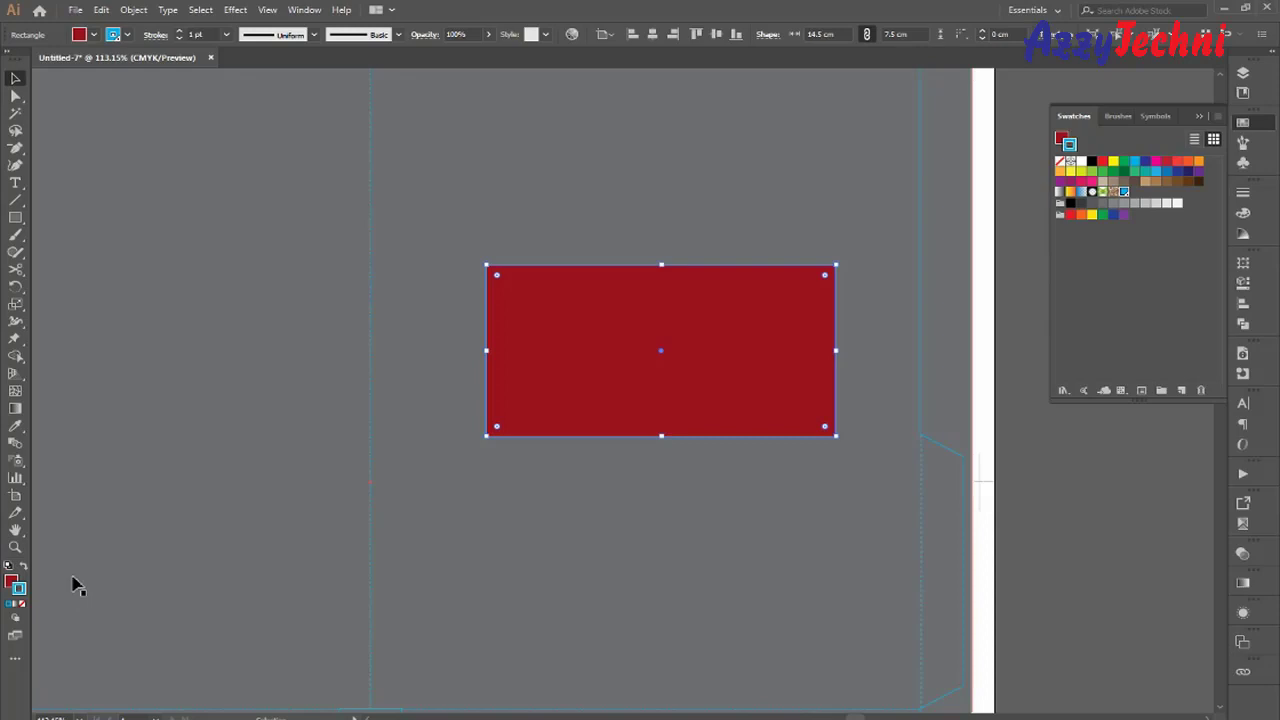
click(22, 604)
click(1110, 540)
Shift the red rectangle slightly toward the panel's centre line and shorten it by raising its lower edge.
scroll(1100, 570, up, 3)
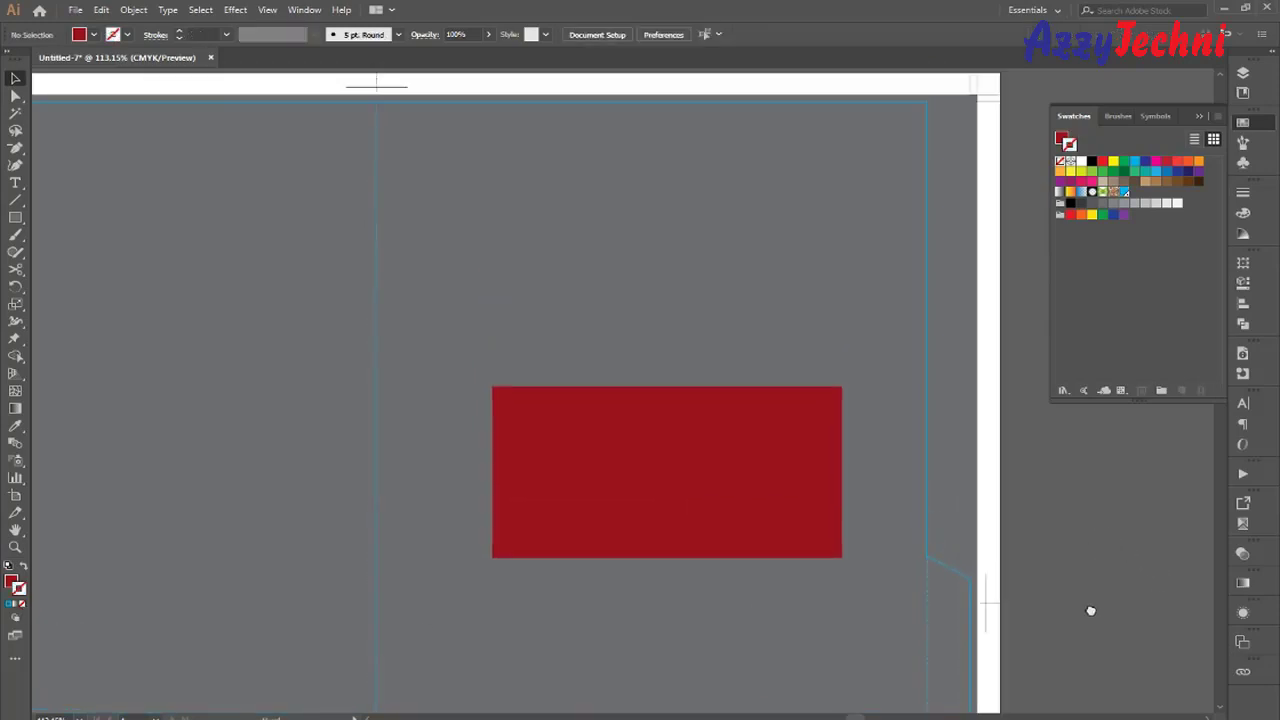
drag(737, 451, 727, 447)
drag(727, 447, 686, 359)
drag(624, 475, 624, 441)
click(1010, 508)
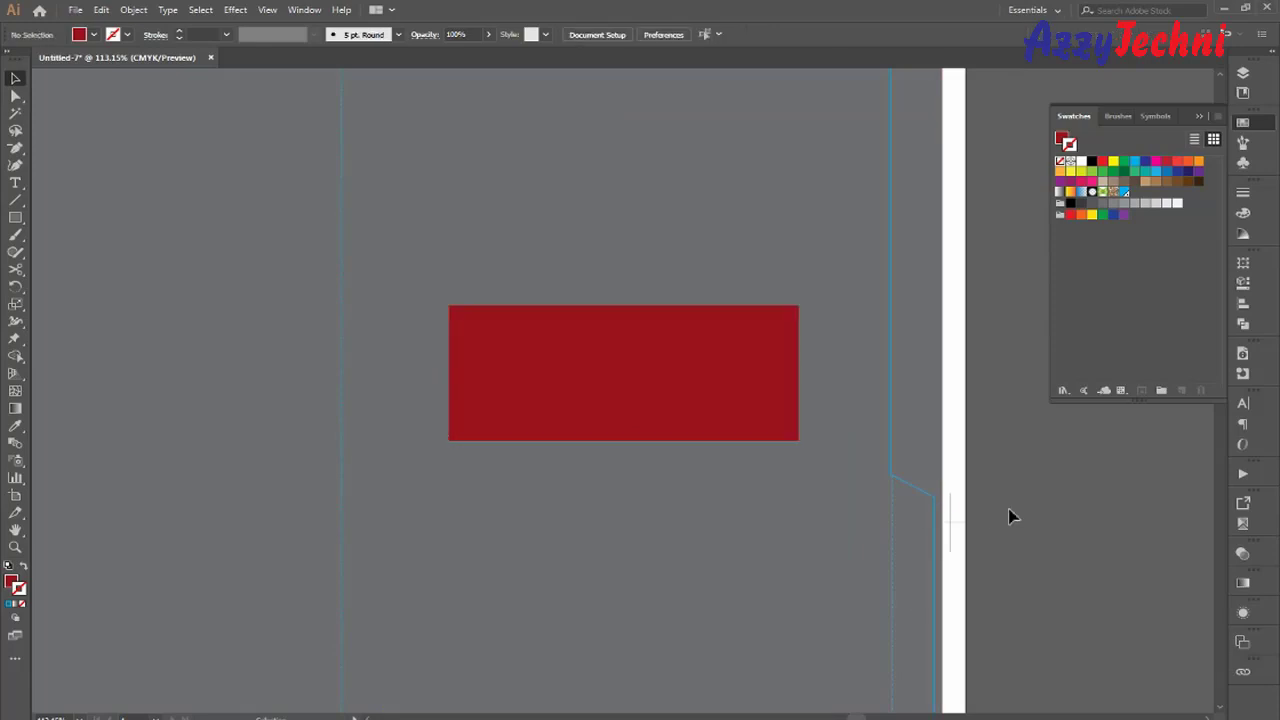
Add the text "ACO" below the red rectangle, enlarge it to 153.7 pt and move it onto the rectangle.
key(t)
click(490, 550)
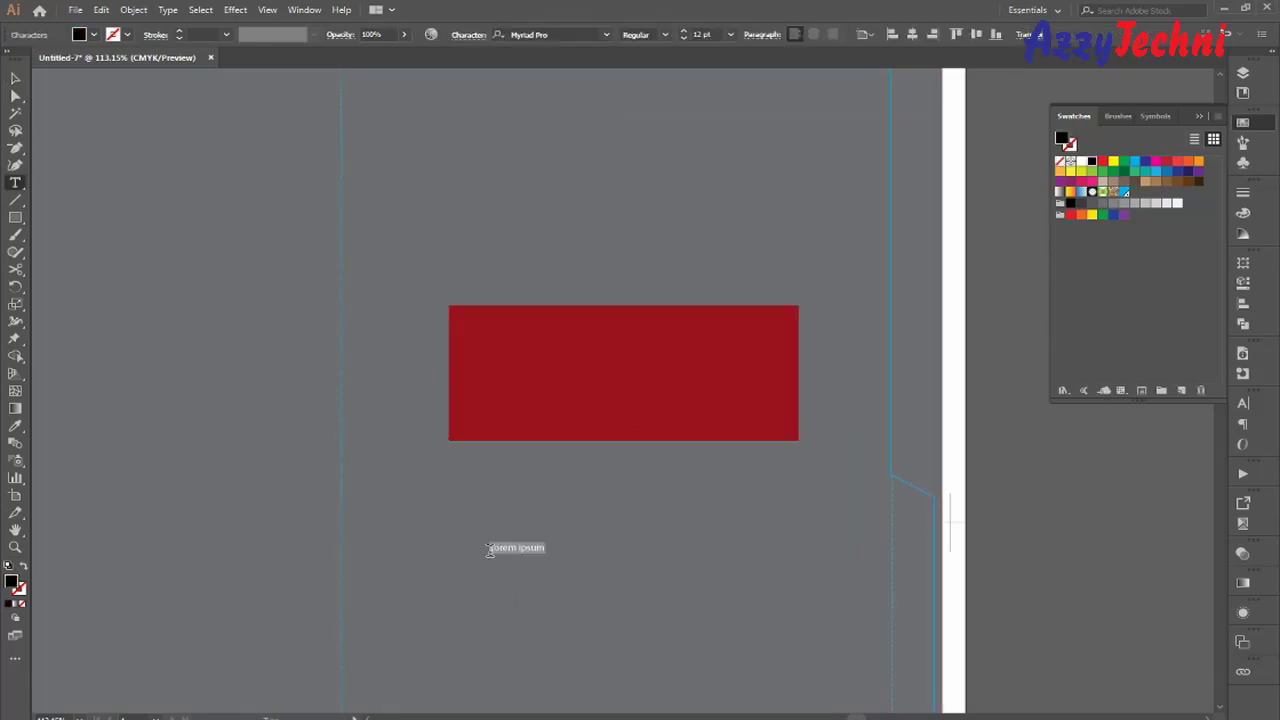
key(BackSpace)
click(15, 78)
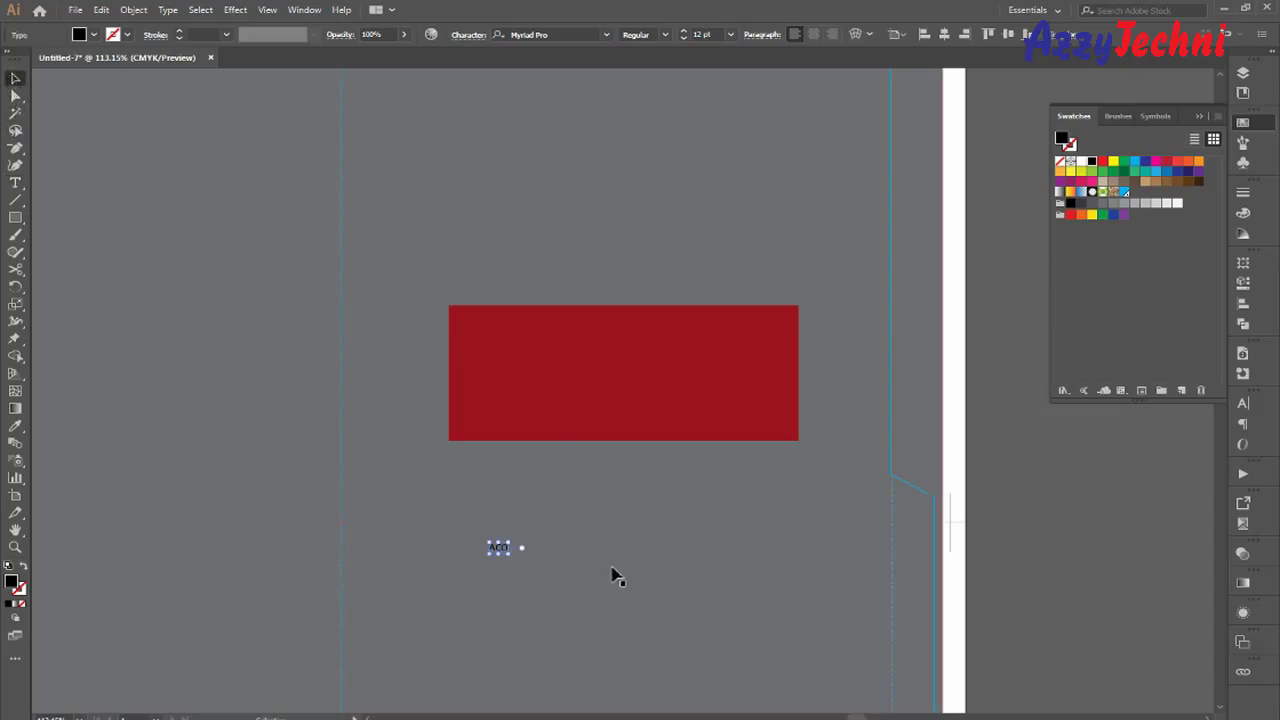
drag(513, 560, 737, 675)
drag(674, 640, 645, 382)
Change the font of the ACO text to Arial MT Bold.
drag(328, 217, 948, 516)
drag(874, 454, 890, 499)
click(554, 36)
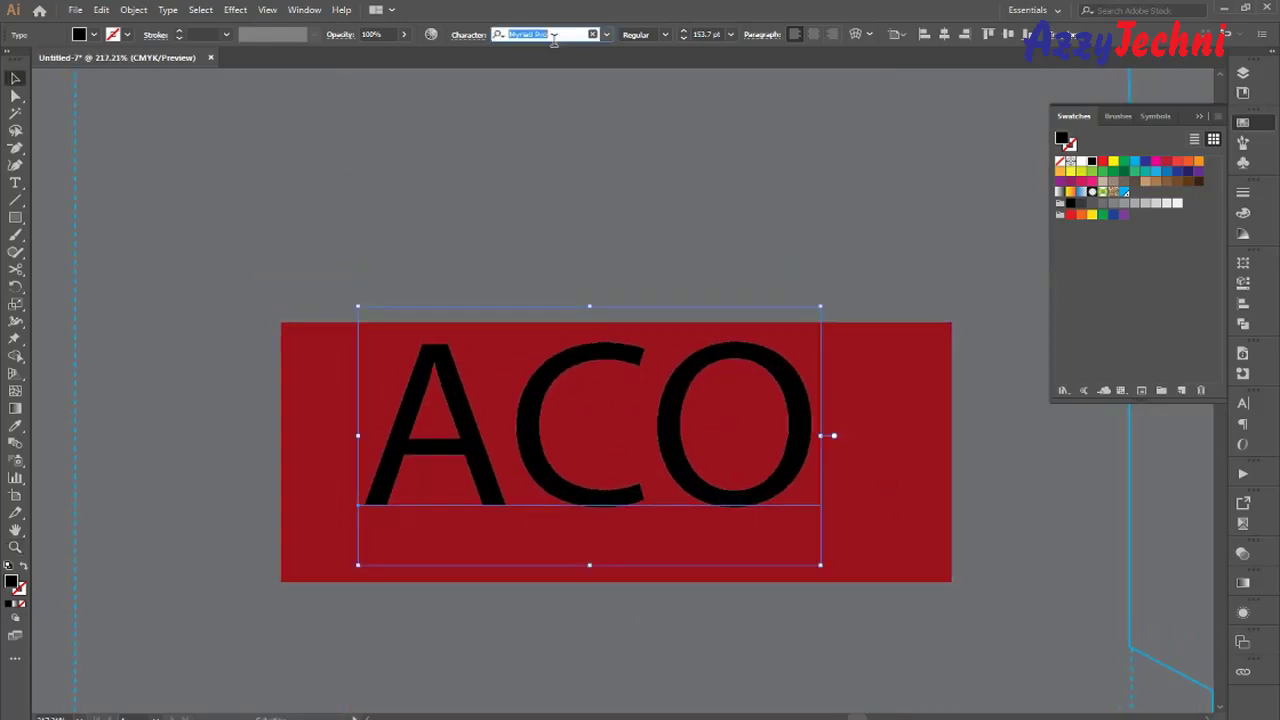
text(arial)
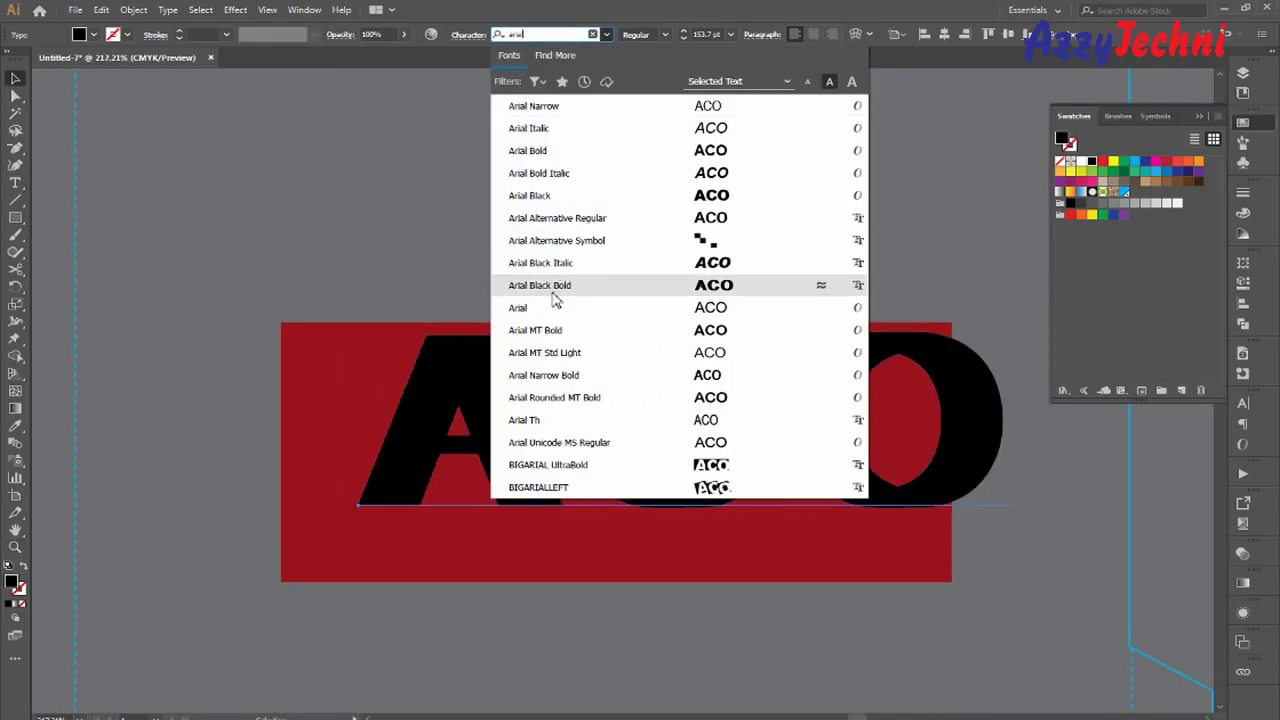
click(558, 331)
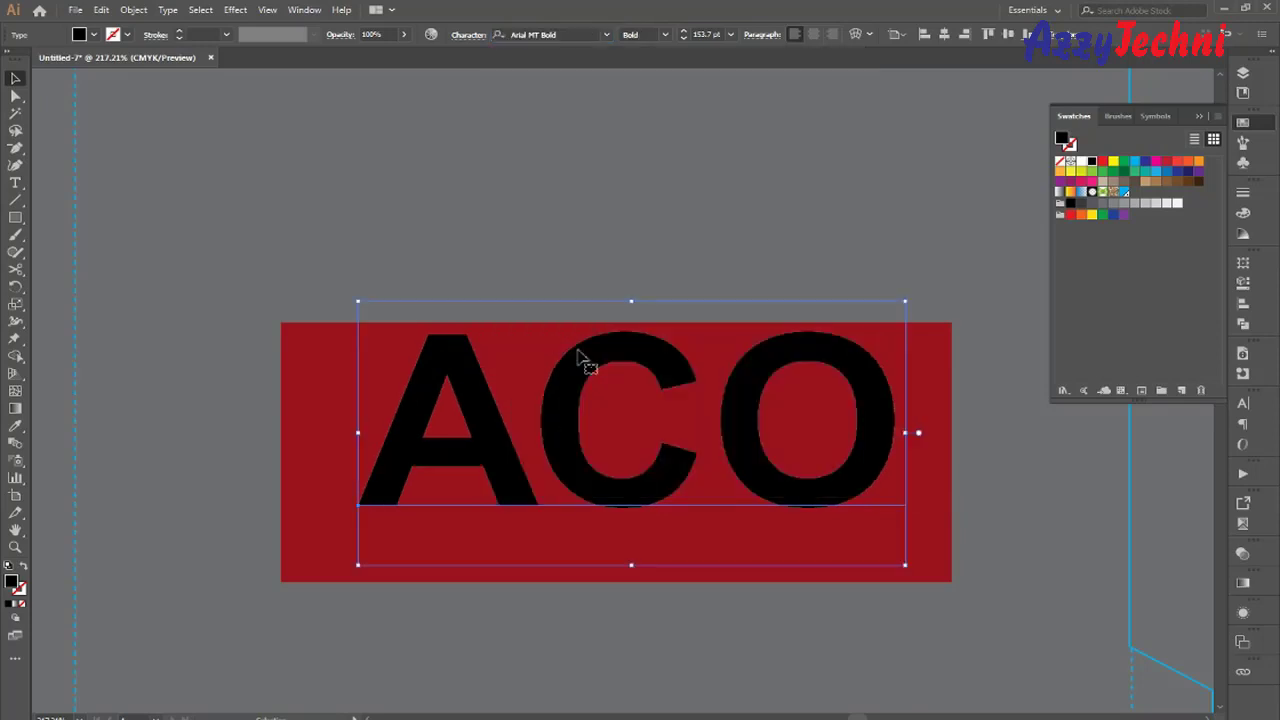
Centre the ACO text within the red rectangle and fill it with white.
drag(751, 463, 737, 502)
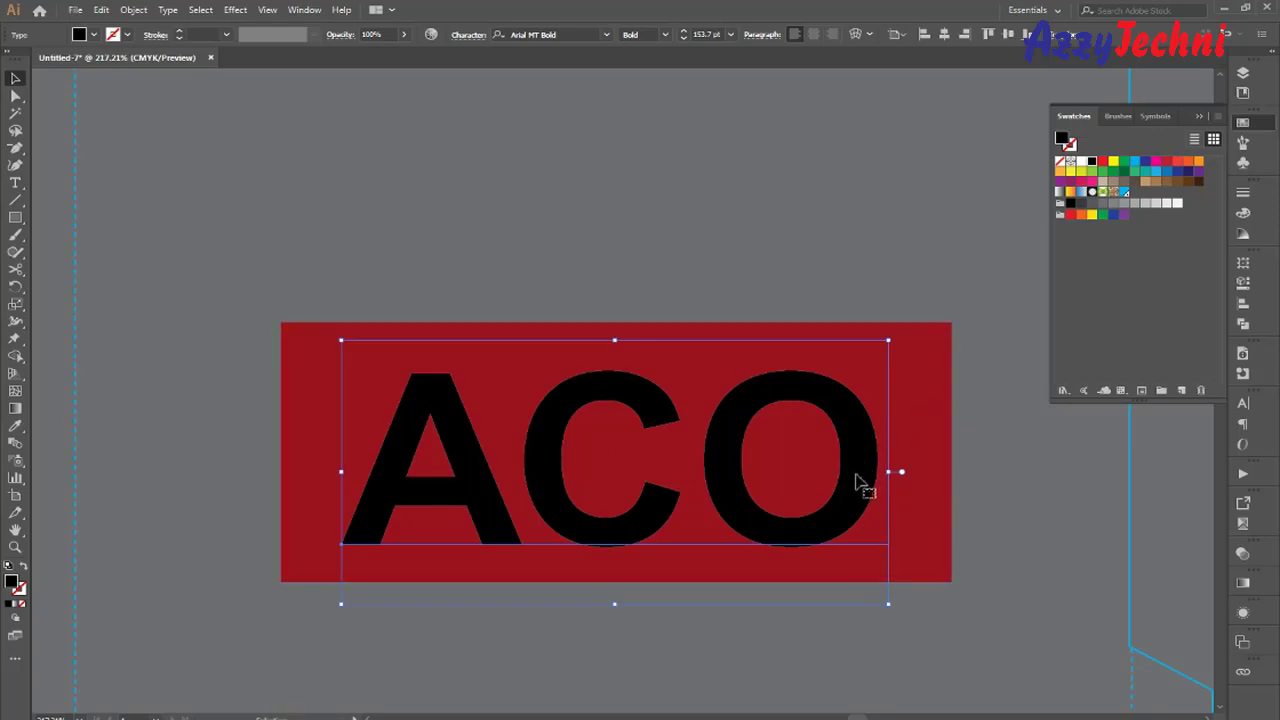
drag(857, 482, 857, 472)
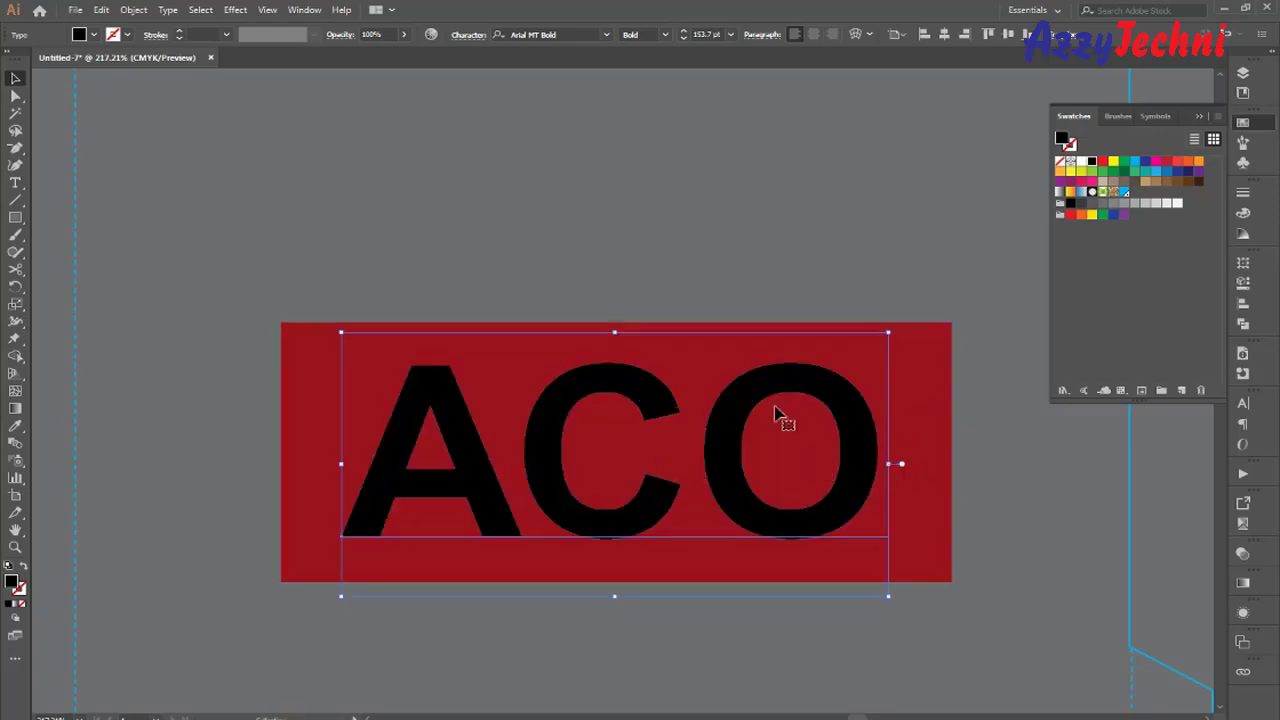
click(1085, 165)
click(1034, 349)
drag(934, 491, 882, 465)
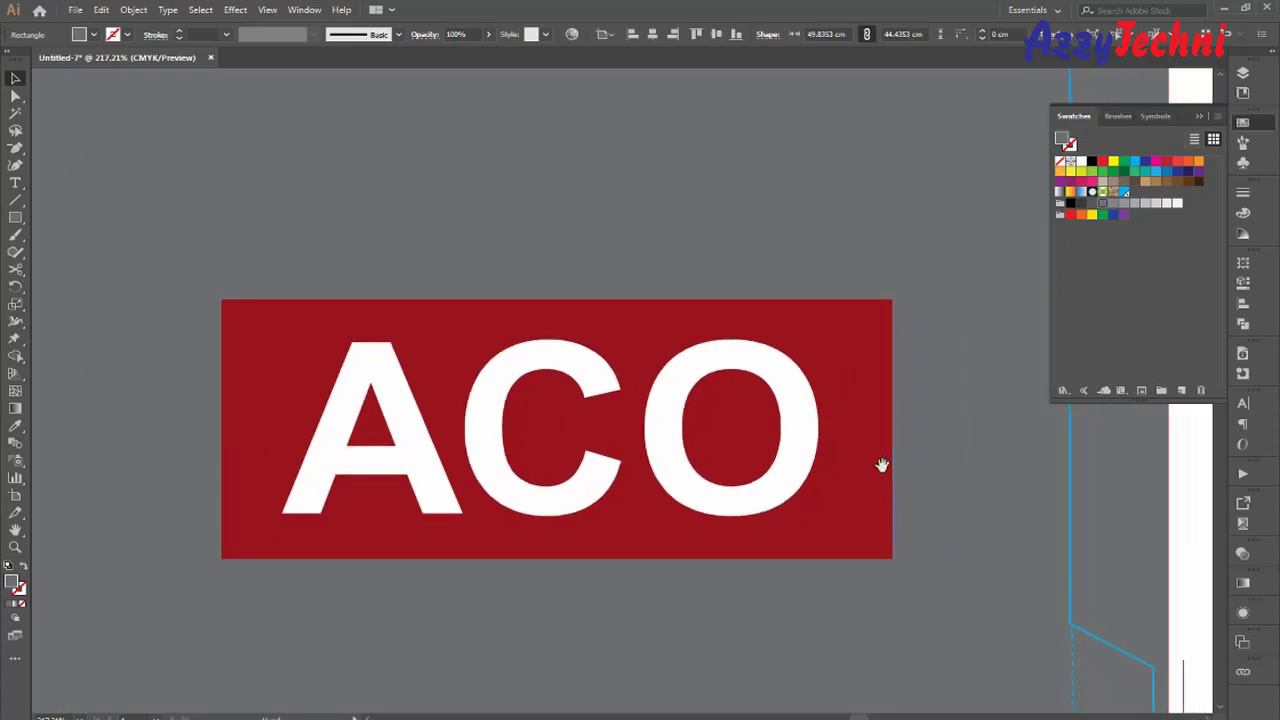
Add the text "TM" in Arial MT Bold, 12 pt, just below the red rectangle near its lower-right corner.
key(z)
drag(191, 267, 877, 566)
key(y)
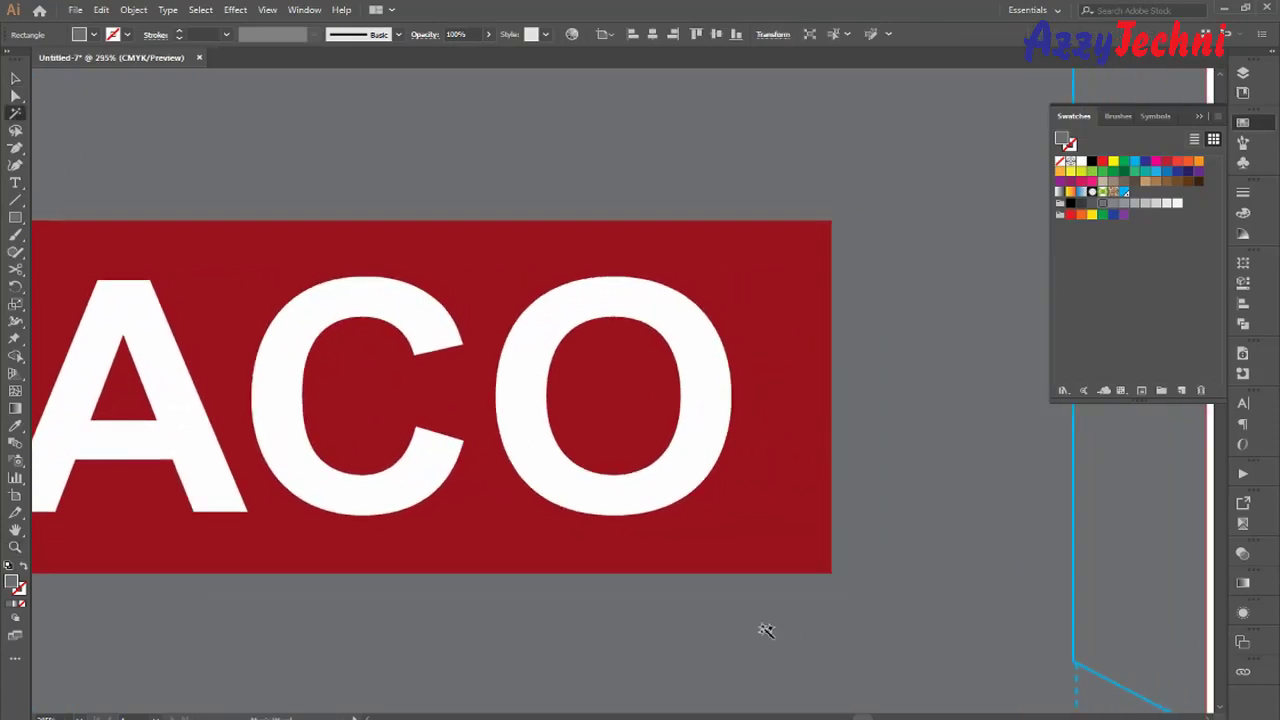
key(t)
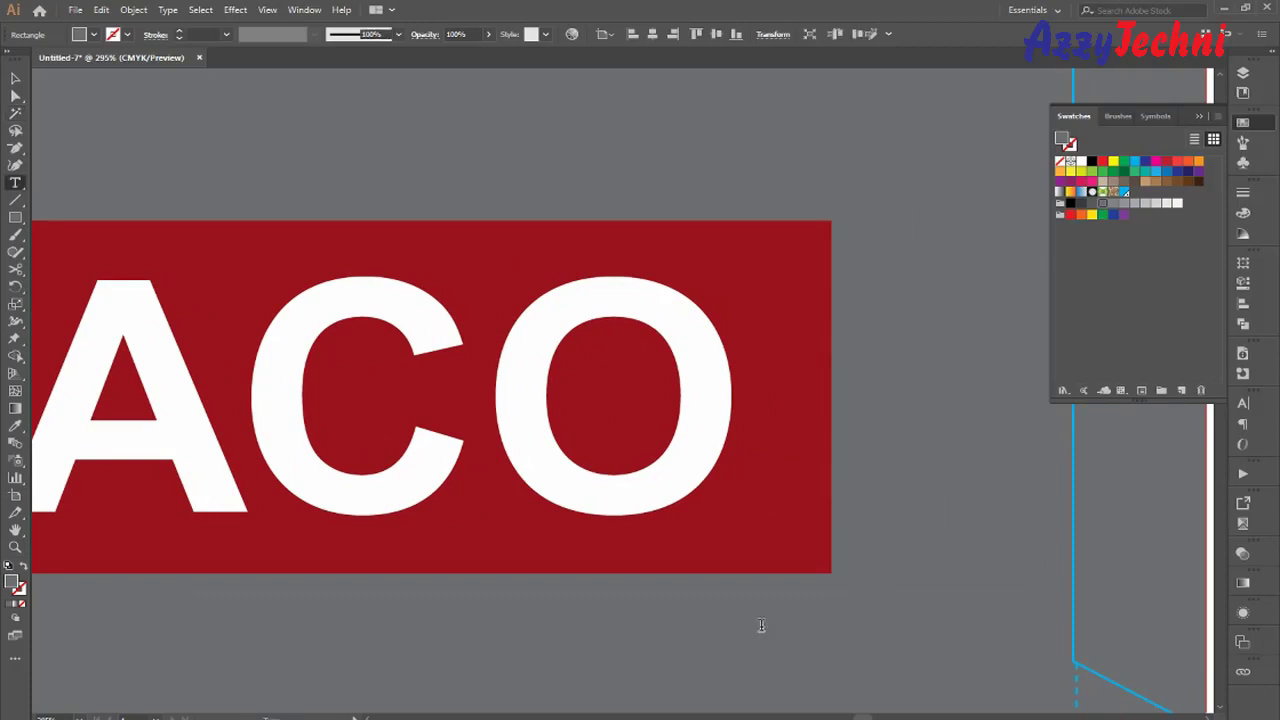
click(761, 624)
text(TM)
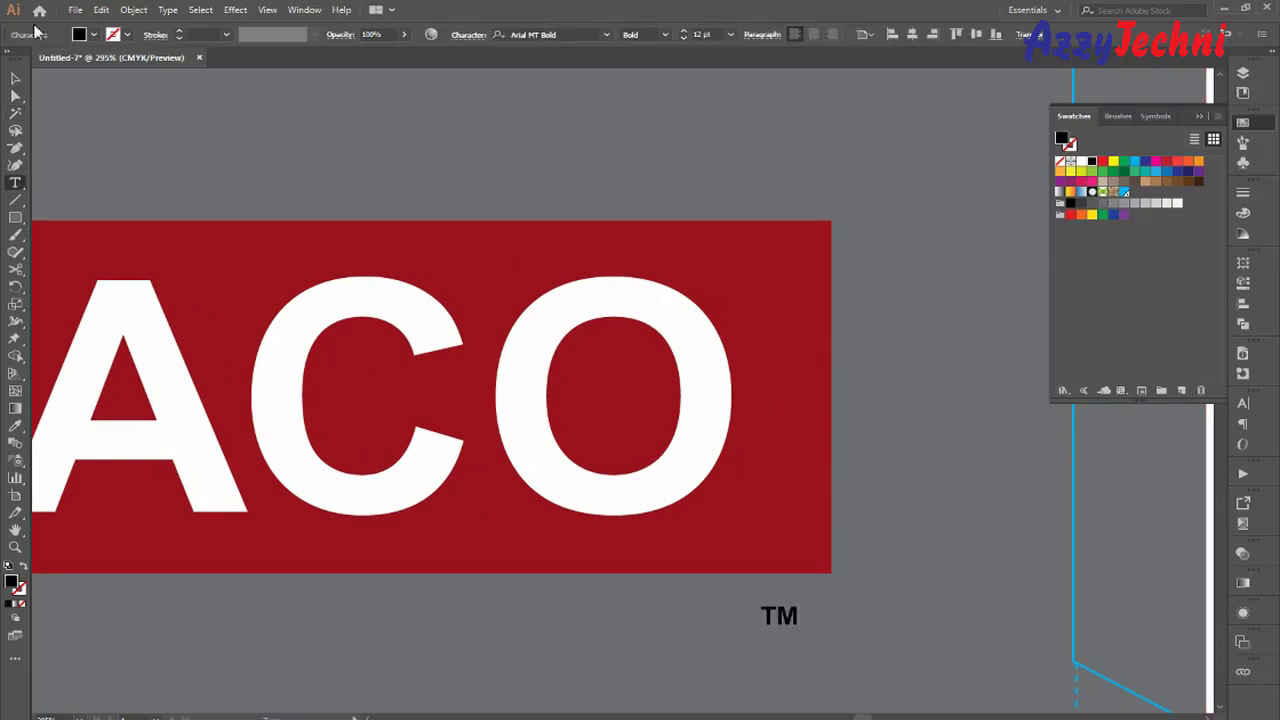
Move the TM text onto the red rectangle beside the base of the letter O and fill it with white.
click(16, 79)
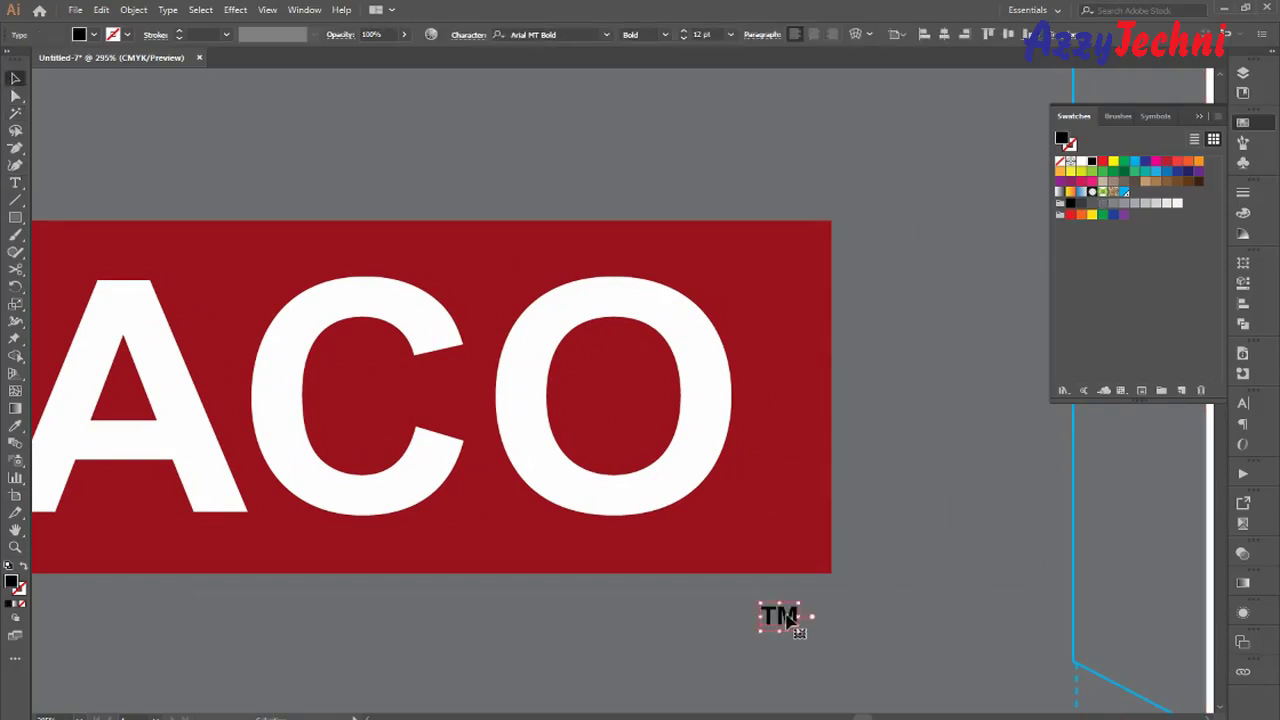
drag(789, 619, 752, 517)
click(1082, 163)
Bring the TM text in front of the red rectangle by pasting it in front on the rectangle's layer.
right_click(878, 408)
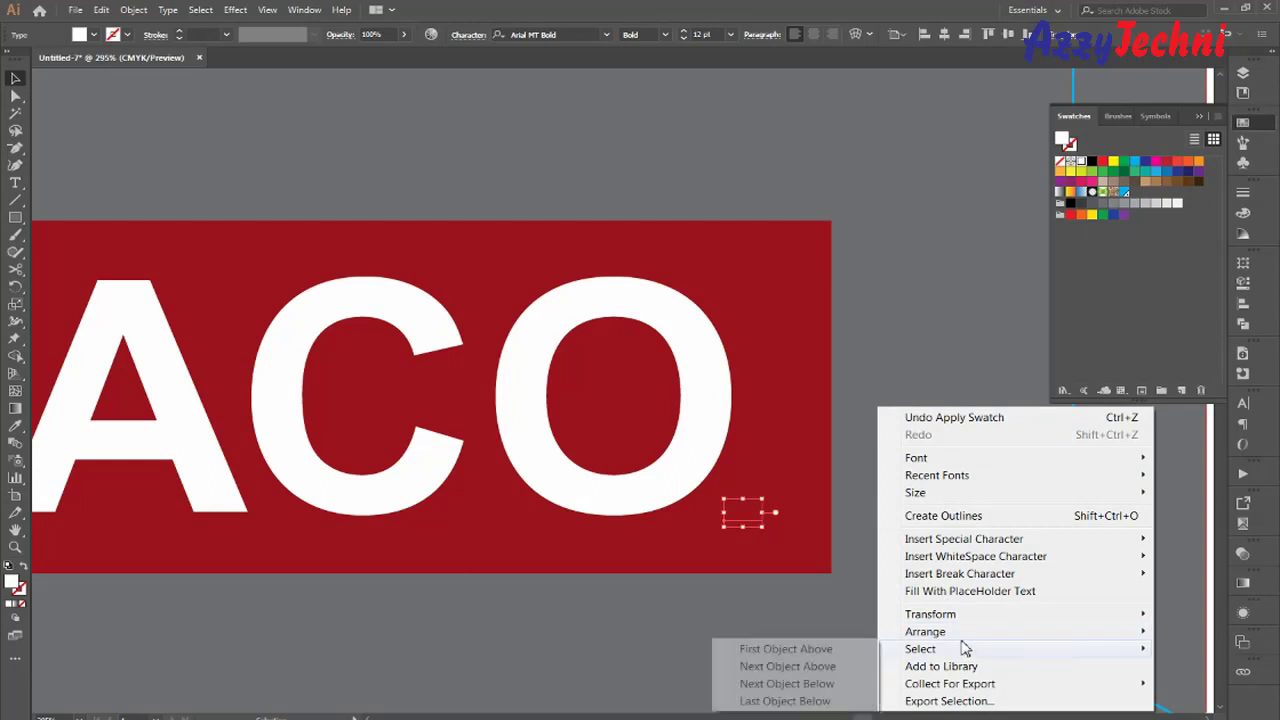
mouse_move(959, 638)
click(840, 633)
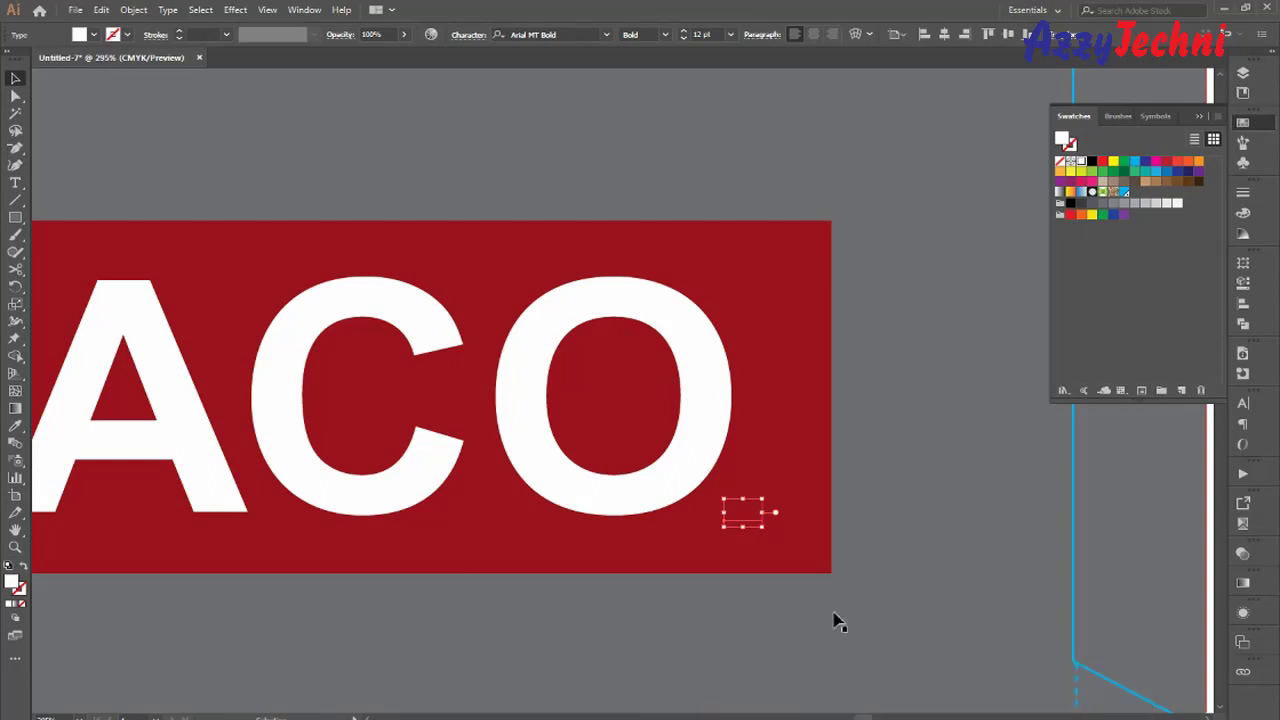
click(795, 532)
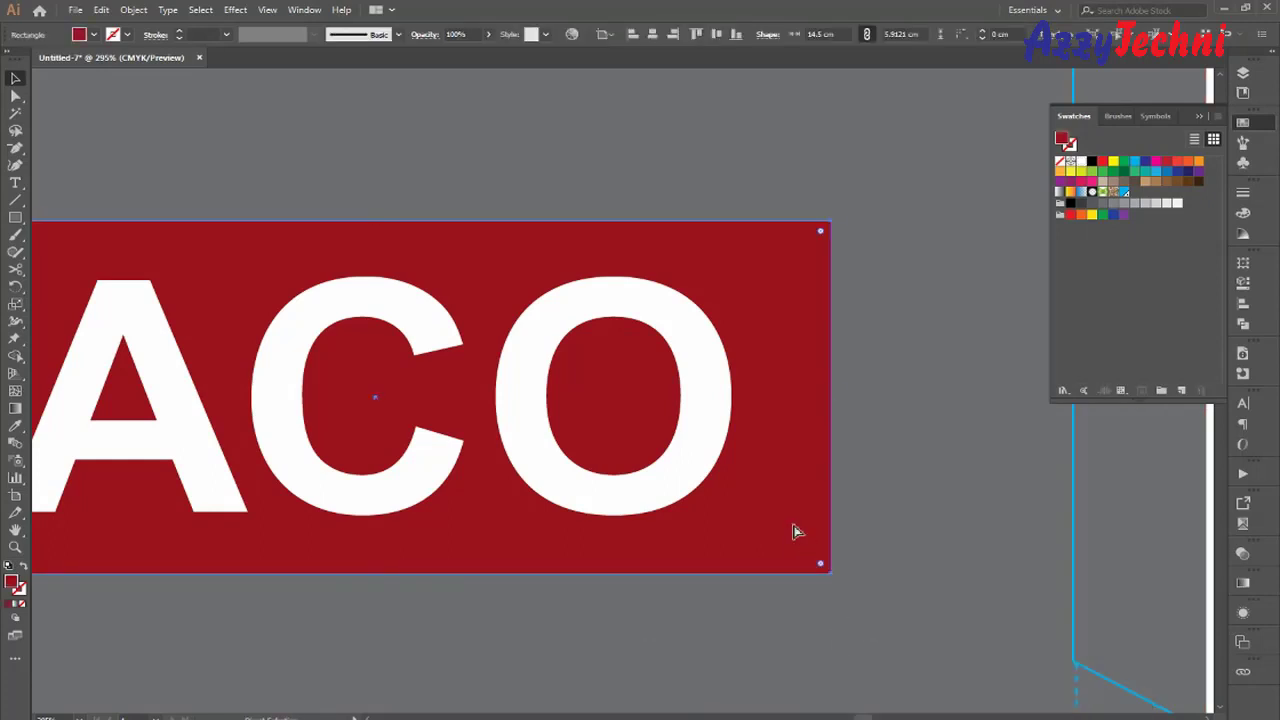
key(ctrl+f)
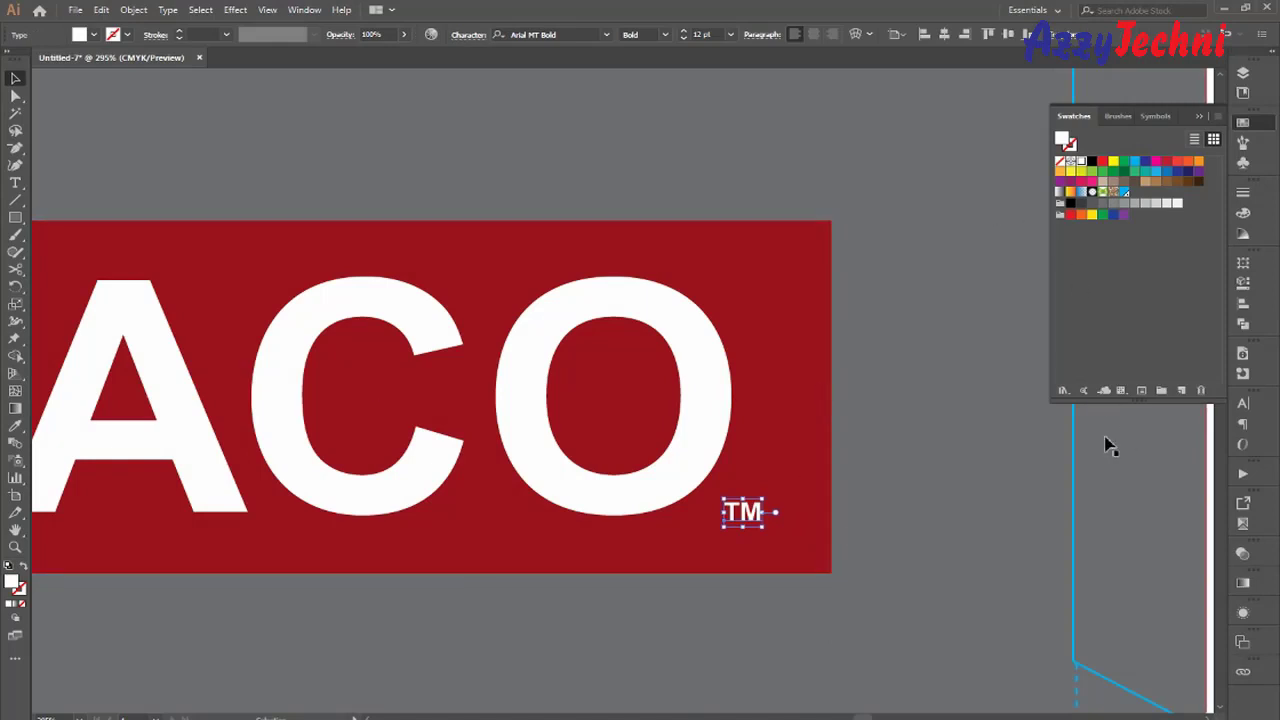
Move the red rectangle, ACO and TM texts from the diecut layer to Layer 2, and lock the diecut layer.
click(1243, 75)
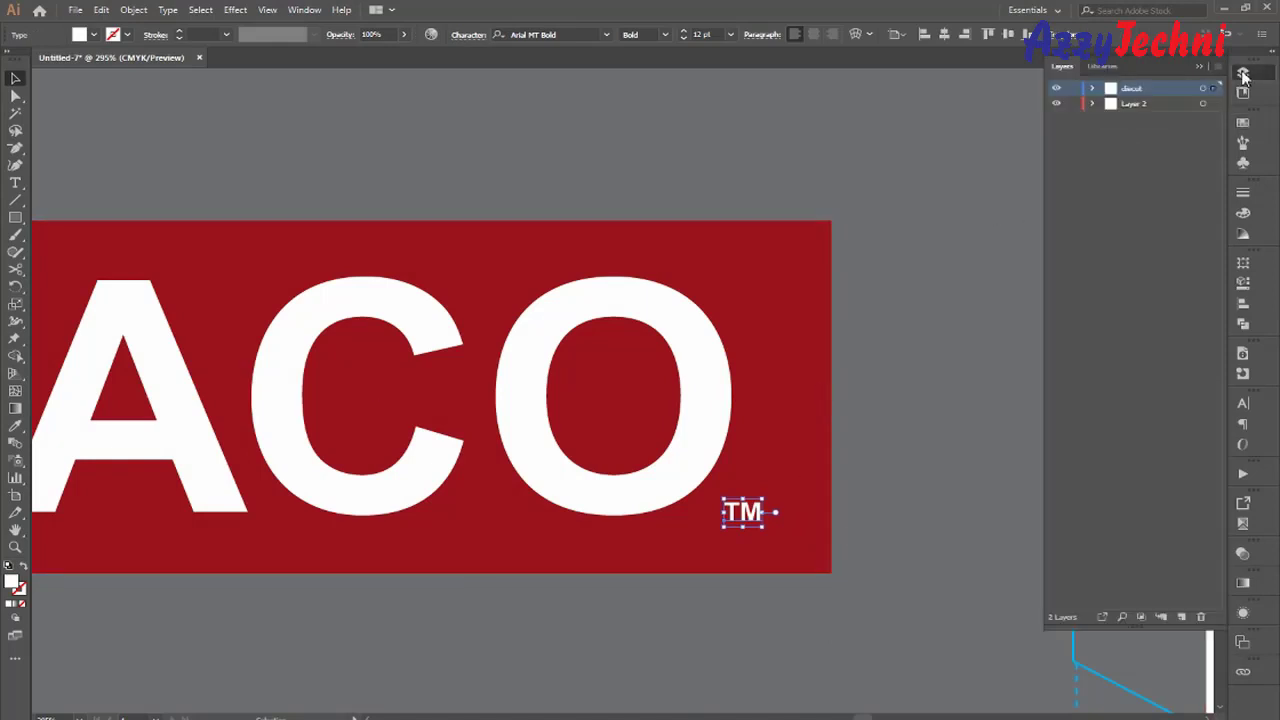
click(1058, 90)
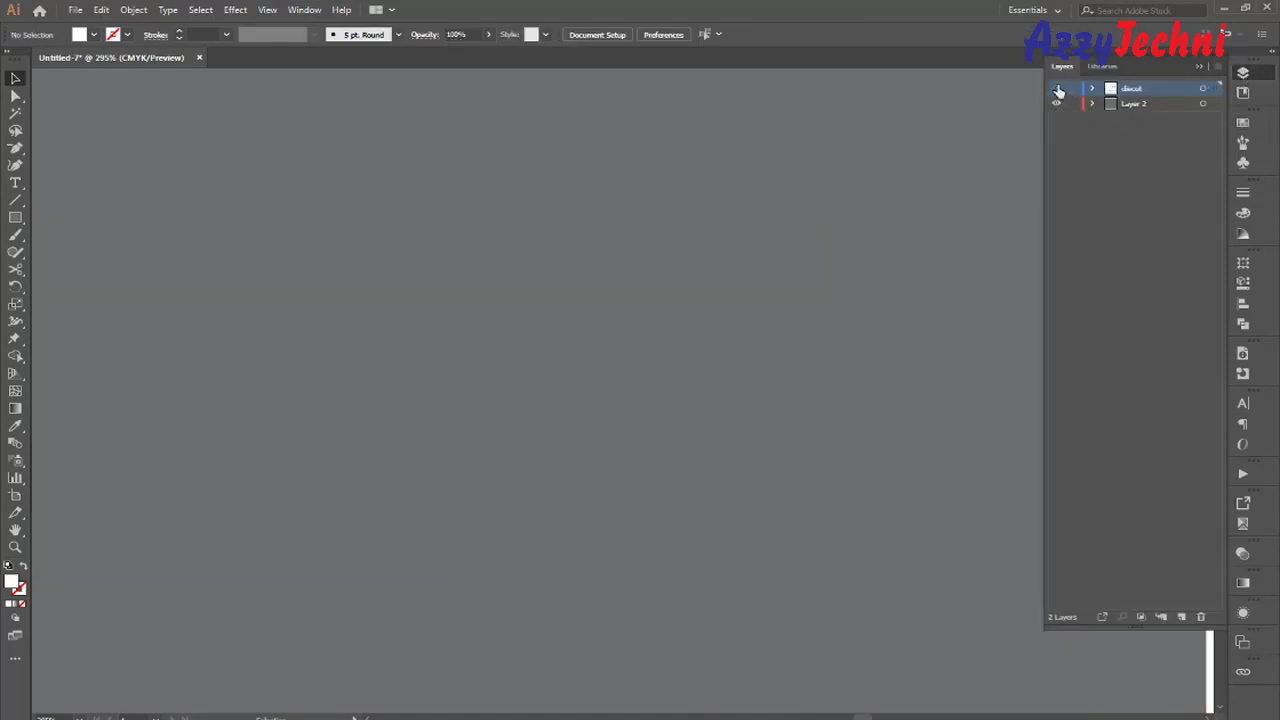
click(1058, 90)
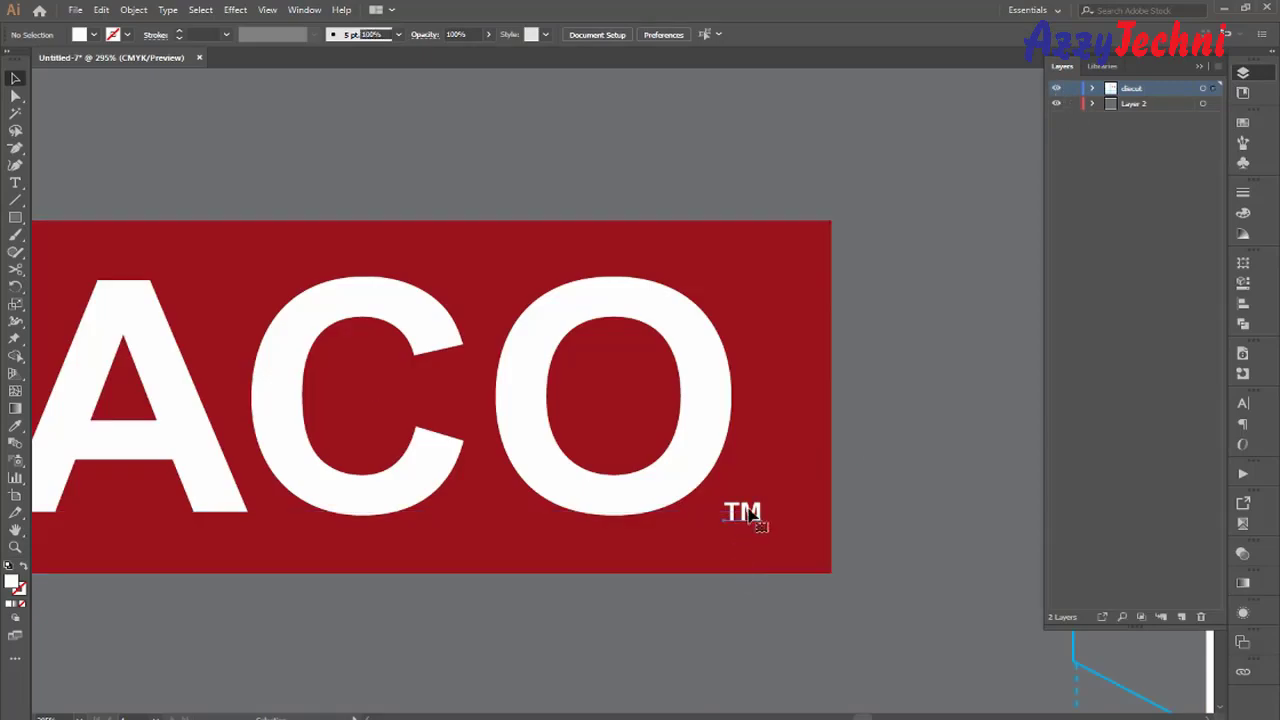
click(708, 438)
shift+click(808, 393)
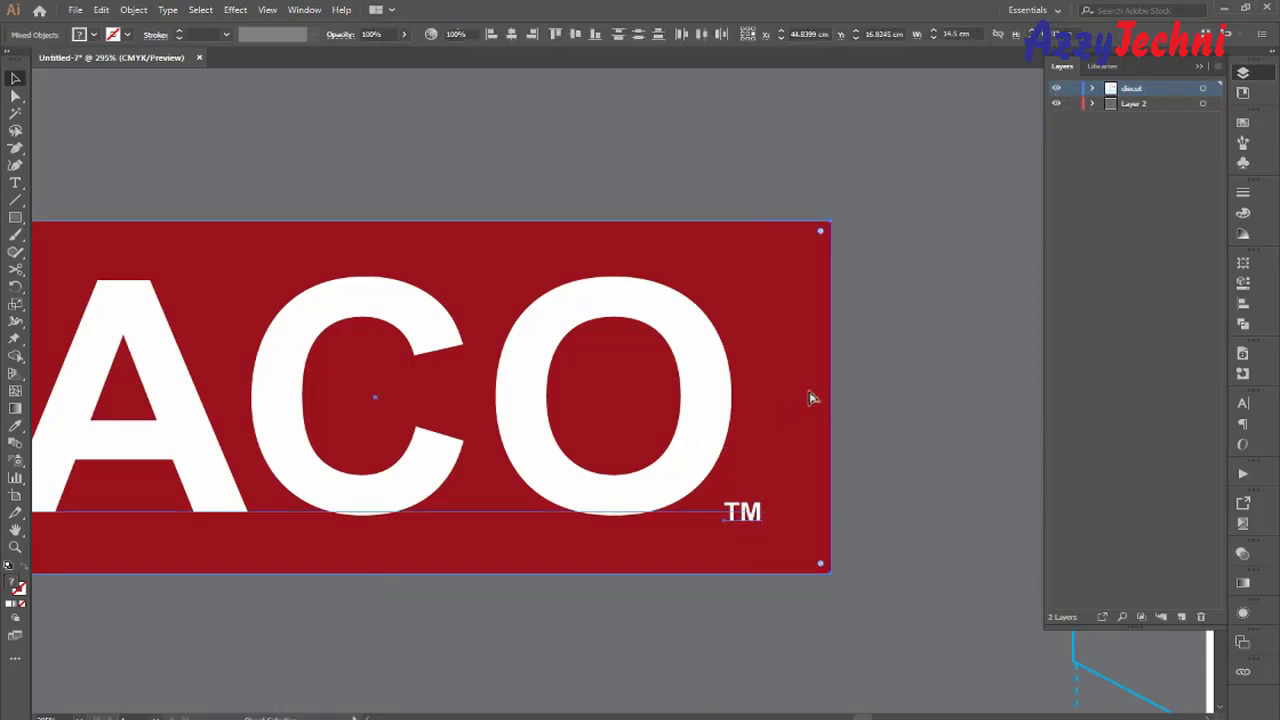
key(Delete)
key(ctrl+z)
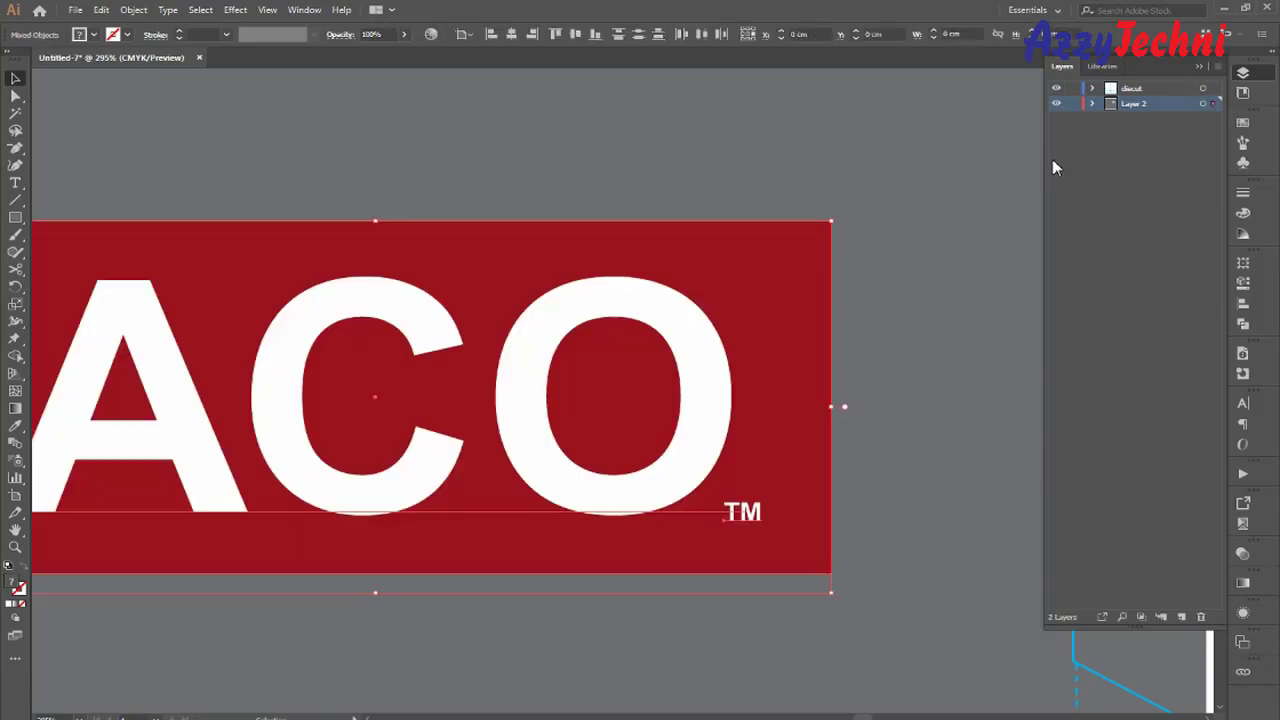
click(1074, 90)
drag(921, 498, 760, 408)
drag(933, 415, 980, 488)
key(ctrl+z)
Enlarge the TM text to 24.58 pt at the lower-right of the letter O.
drag(705, 395, 877, 453)
click(761, 498)
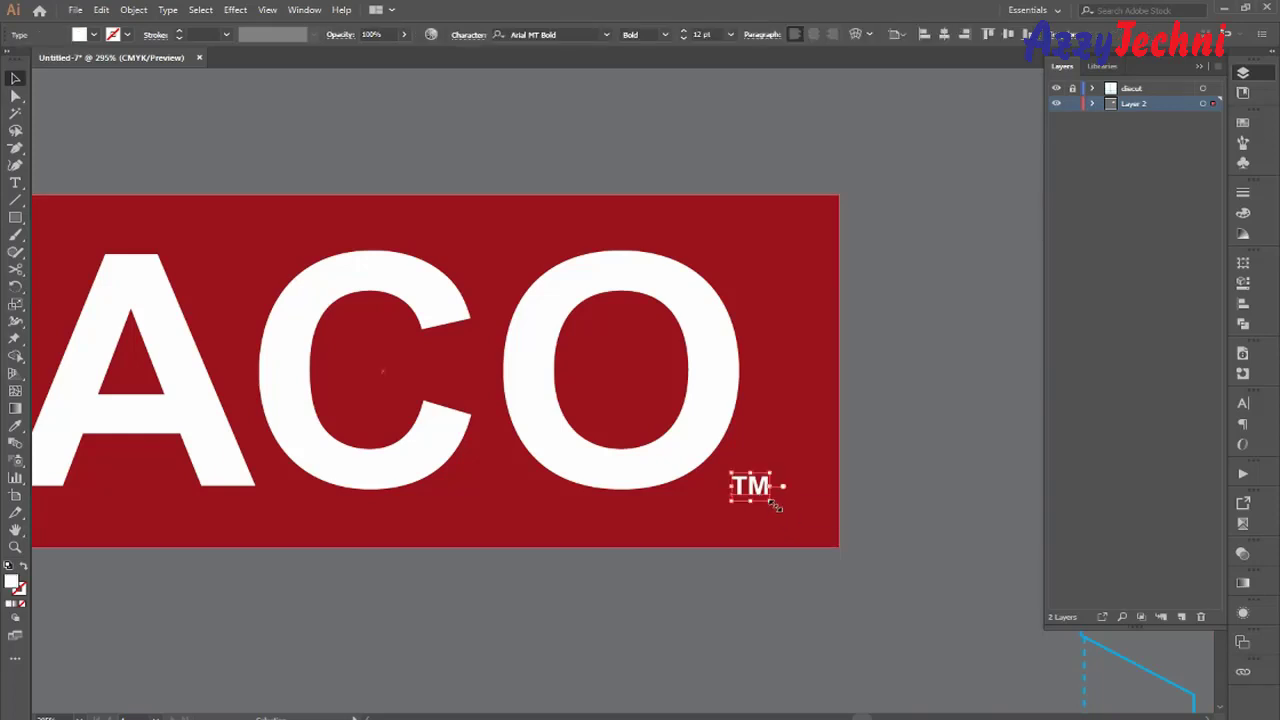
mouse_move(771, 502)
mouse_down()
mouse_move(794, 521)
mouse_move(786, 499)
mouse_up()
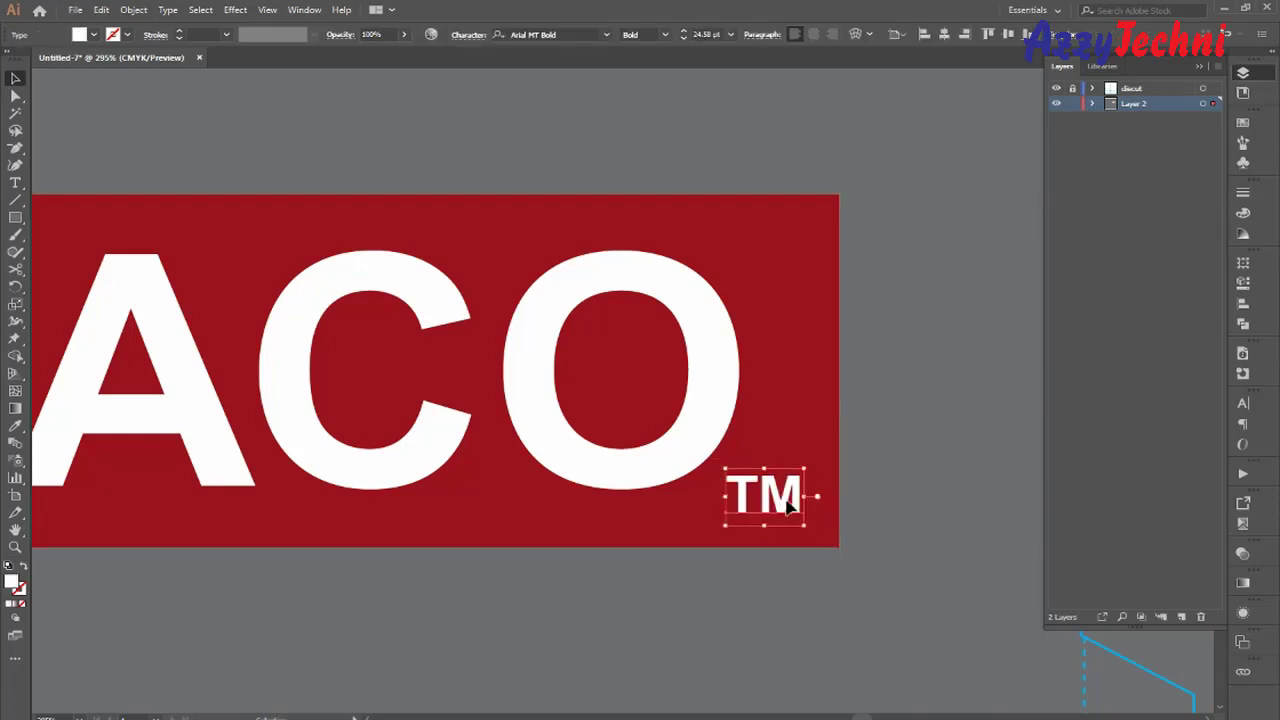
click(900, 487)
Shift the ACO text slightly away from the TM text within the red rectangle, keeping its height.
drag(568, 530, 723, 540)
click(746, 480)
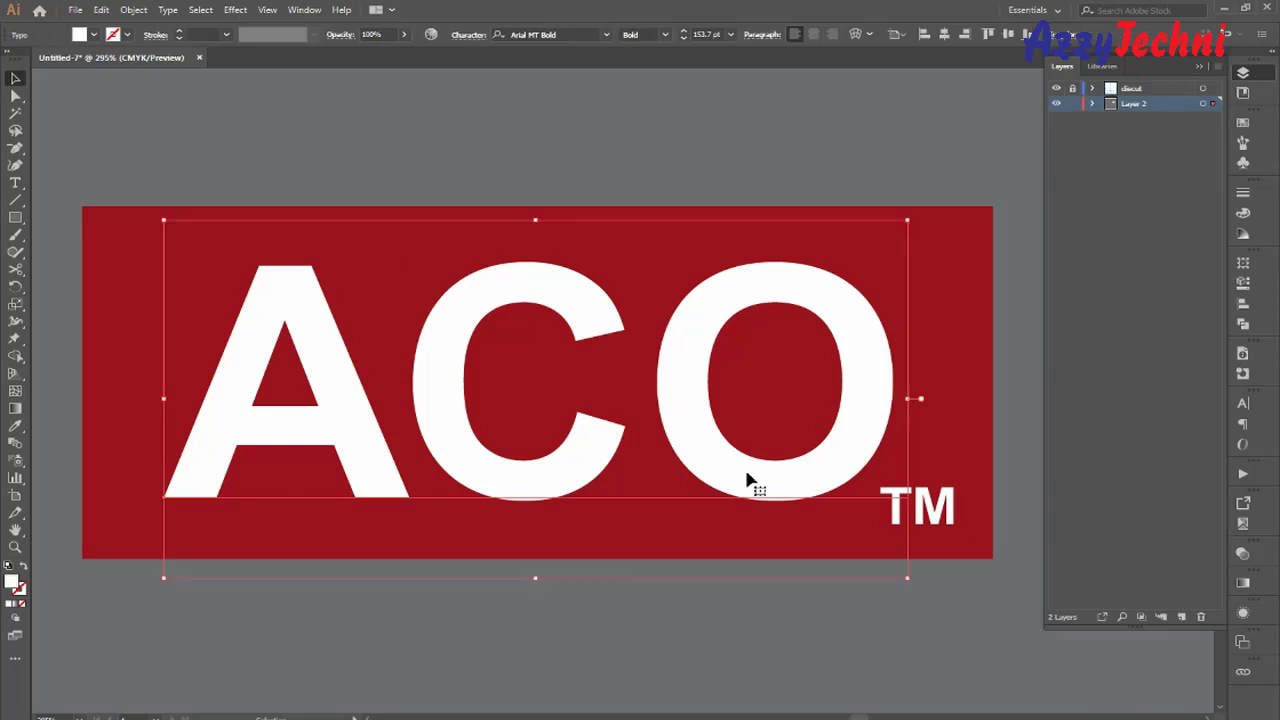
drag(749, 480, 714, 463)
click(948, 506)
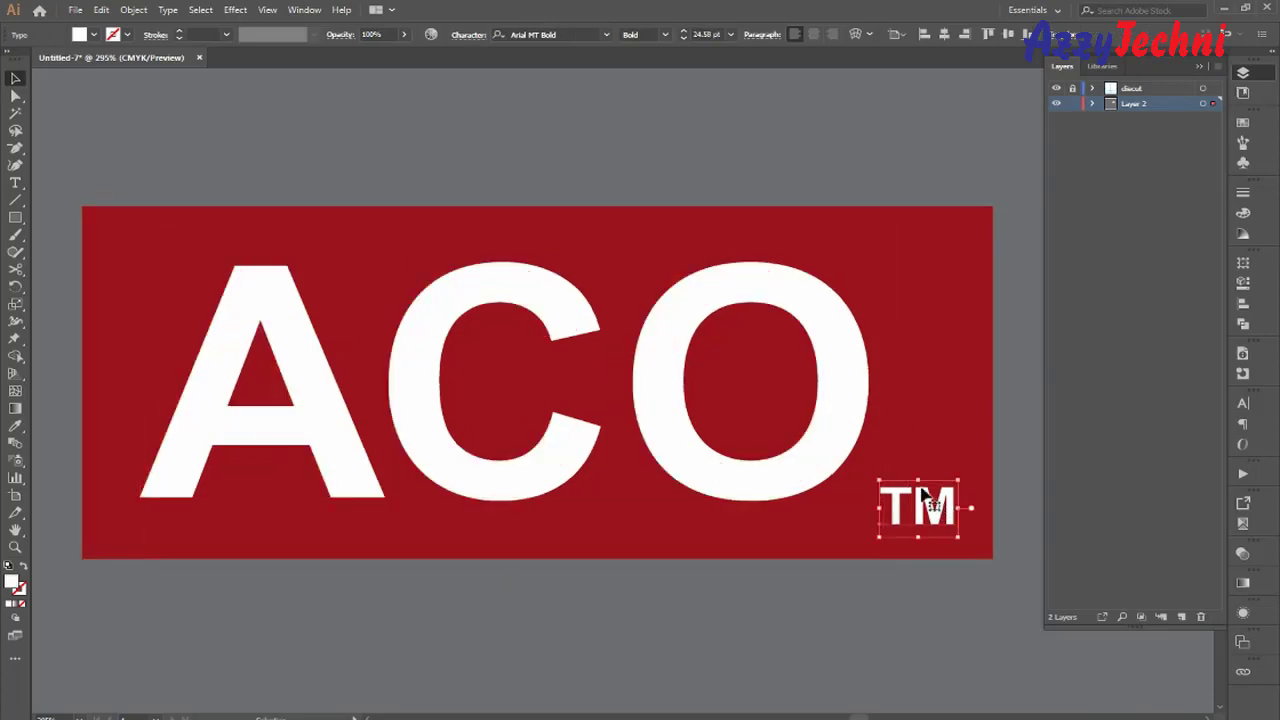
click(877, 586)
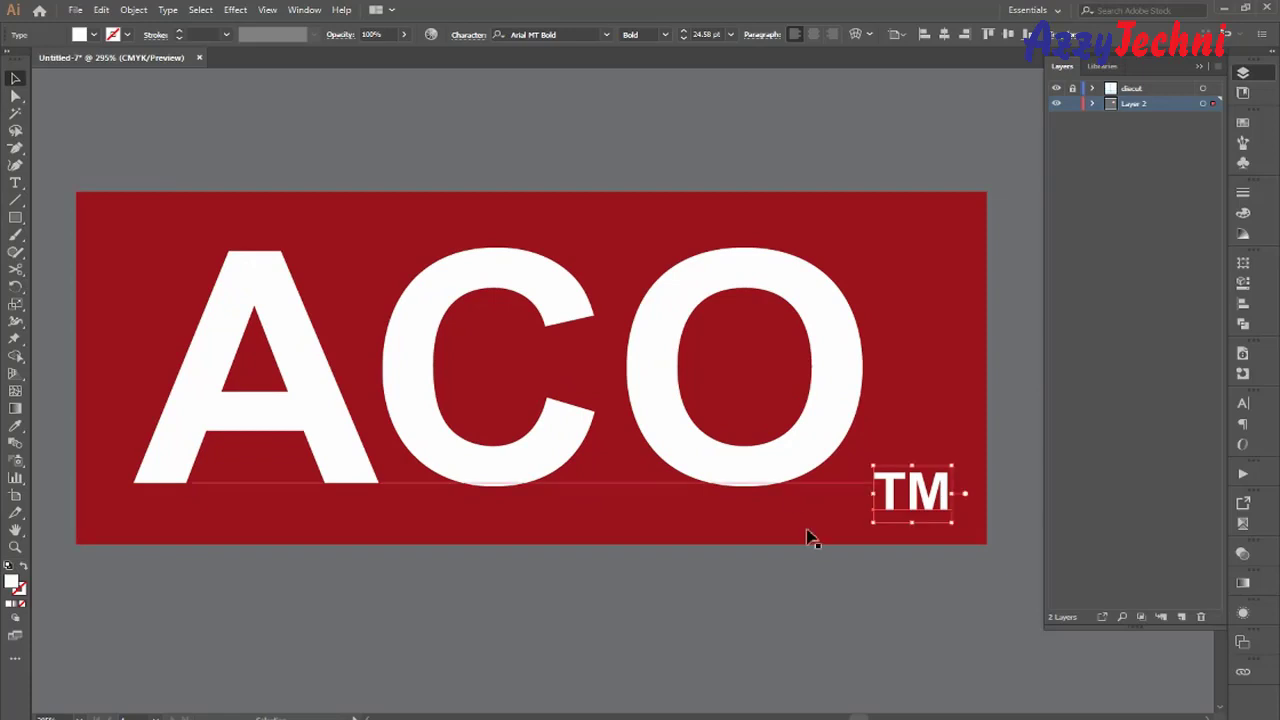
click(776, 448)
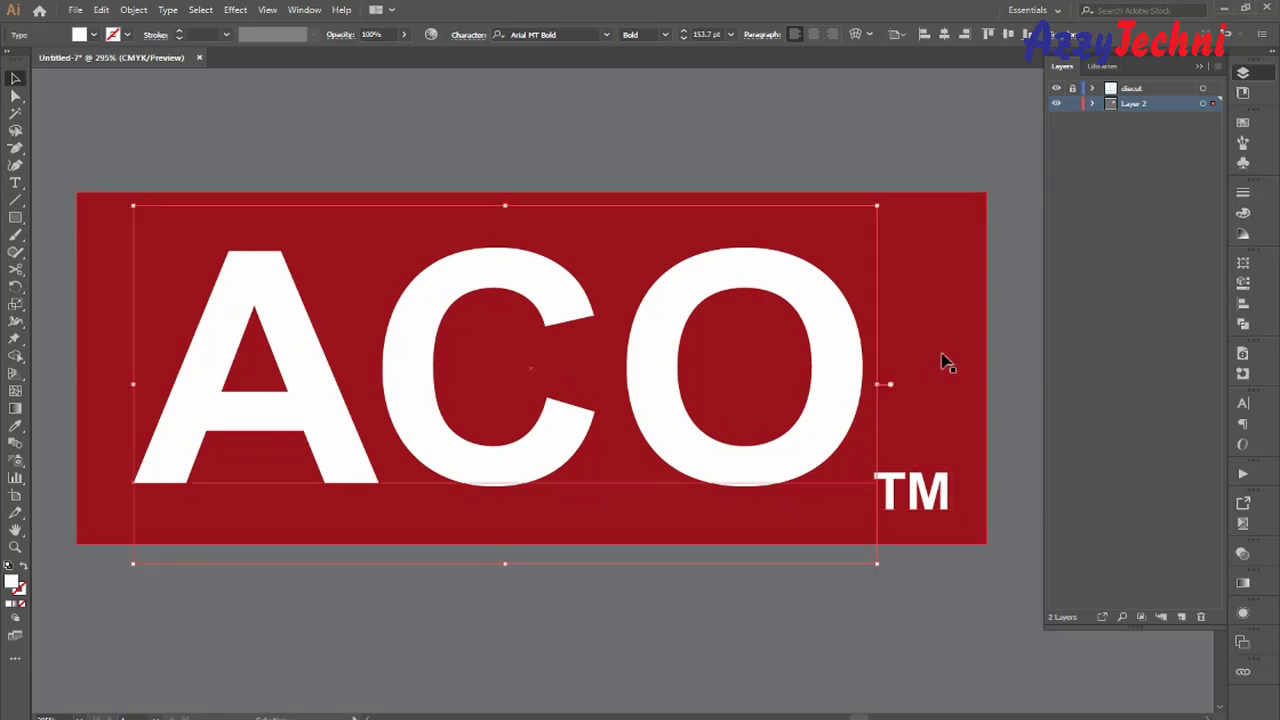
click(953, 607)
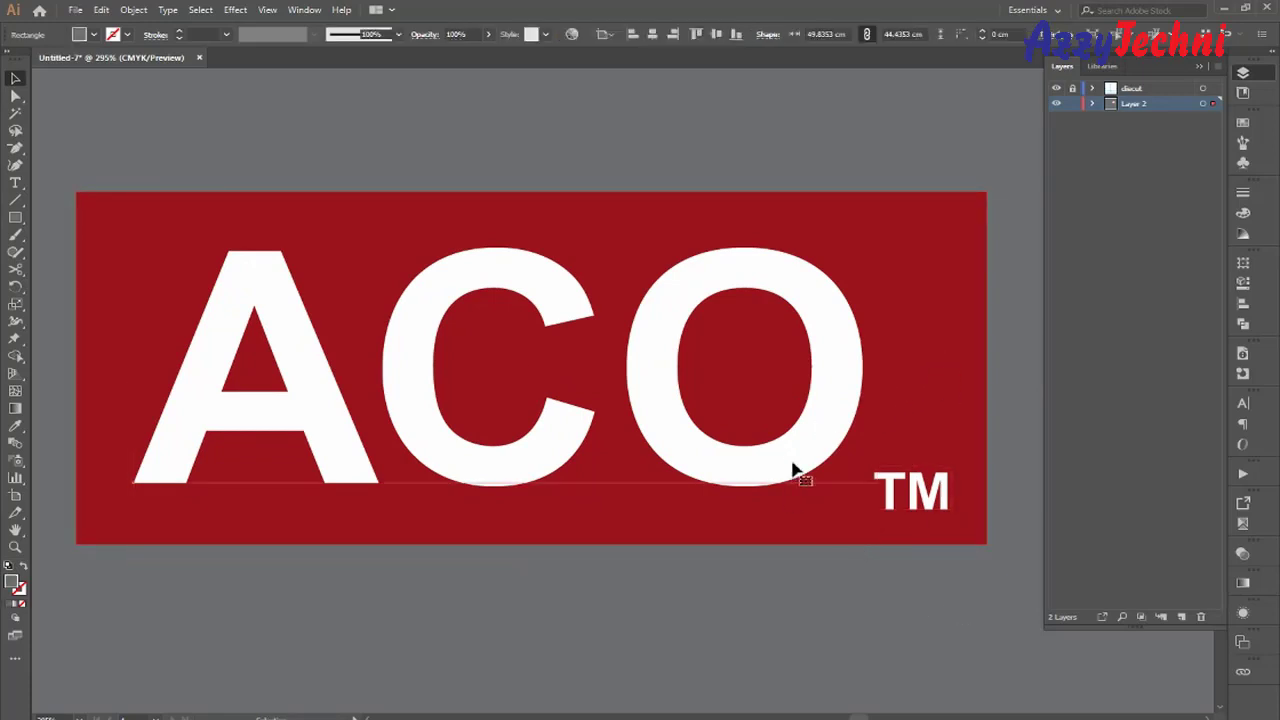
click(797, 471)
click(1008, 347)
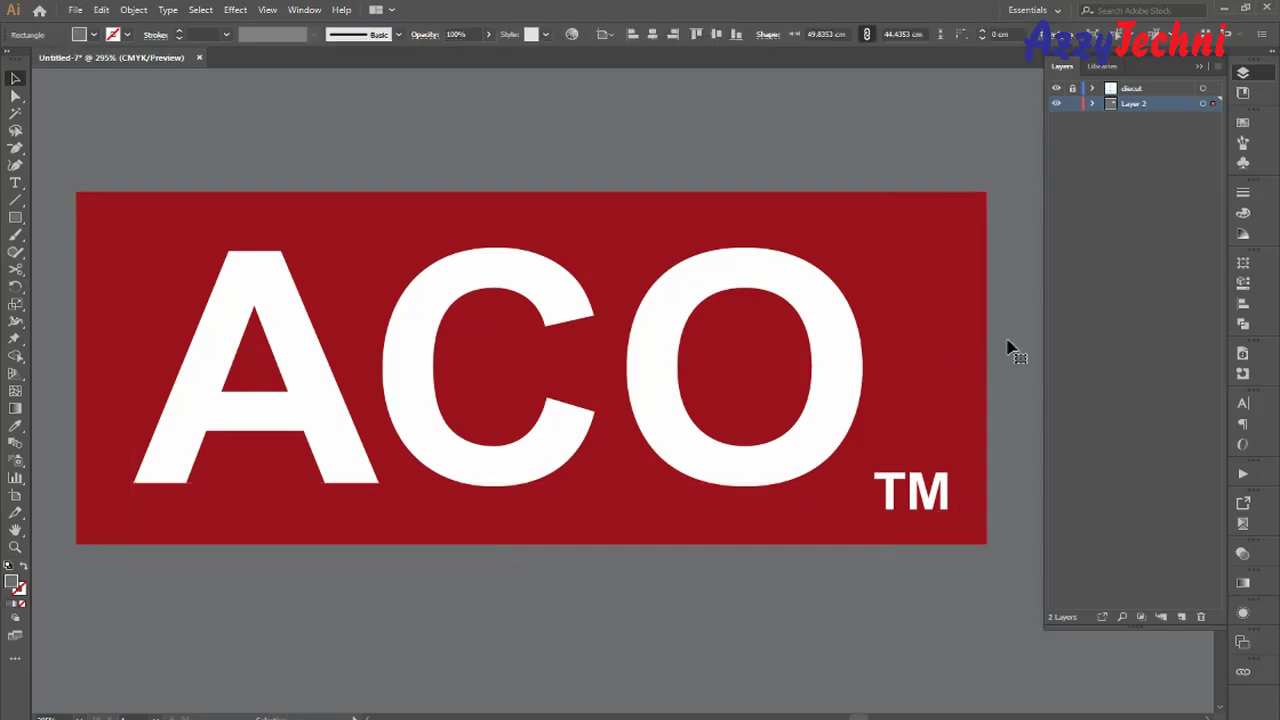
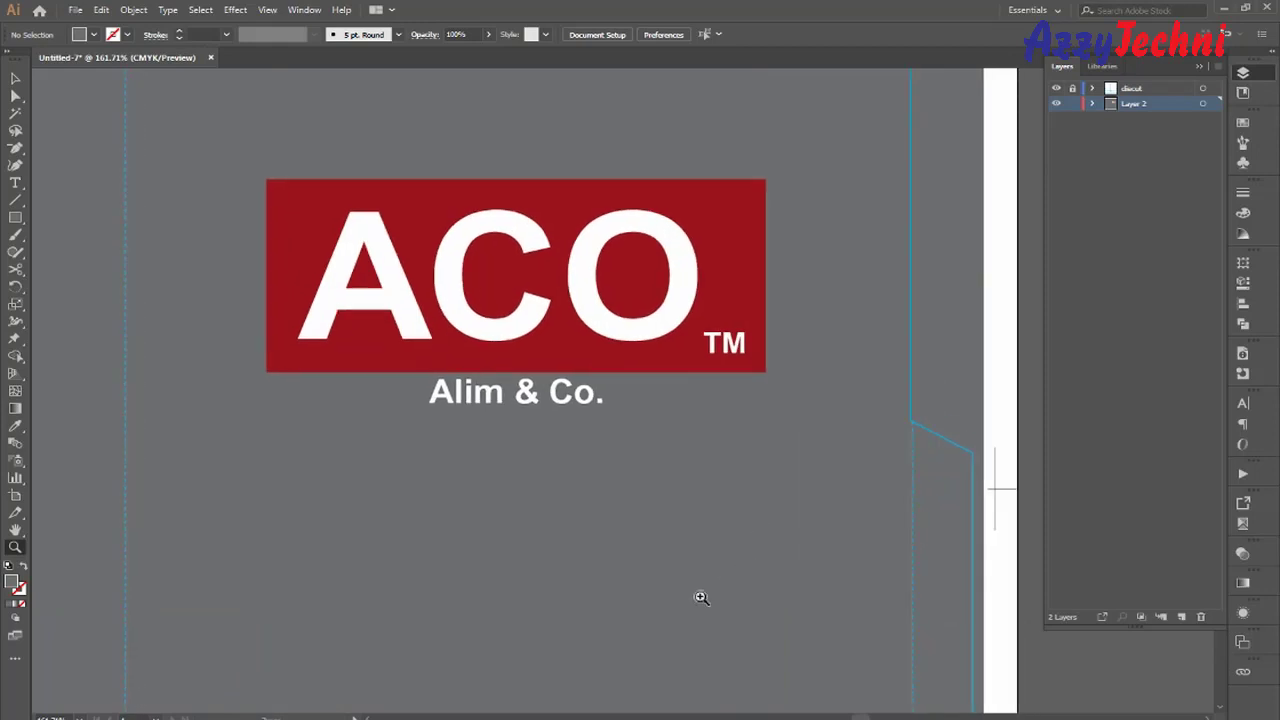
Add the text "Petrochemicals" in Arial MT Bold, 12 pt, below the company name under the logo.
key(t)
click(304, 496)
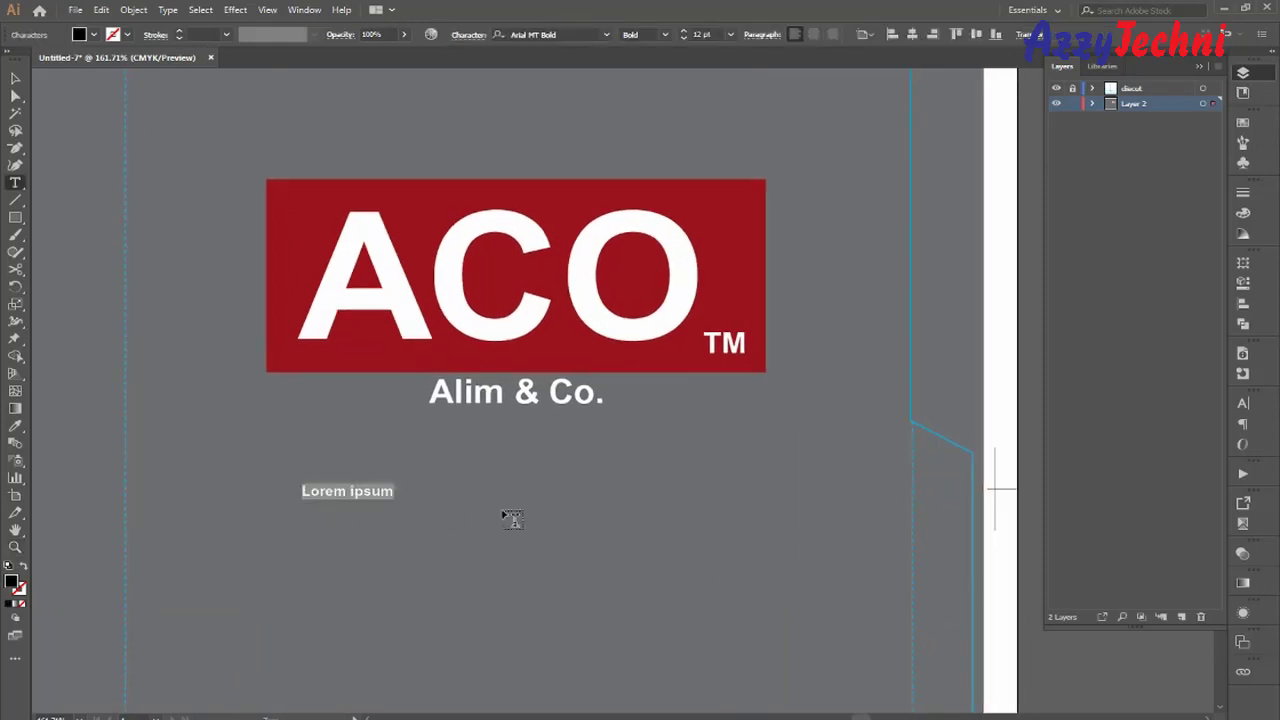
text(Petrochemicals)
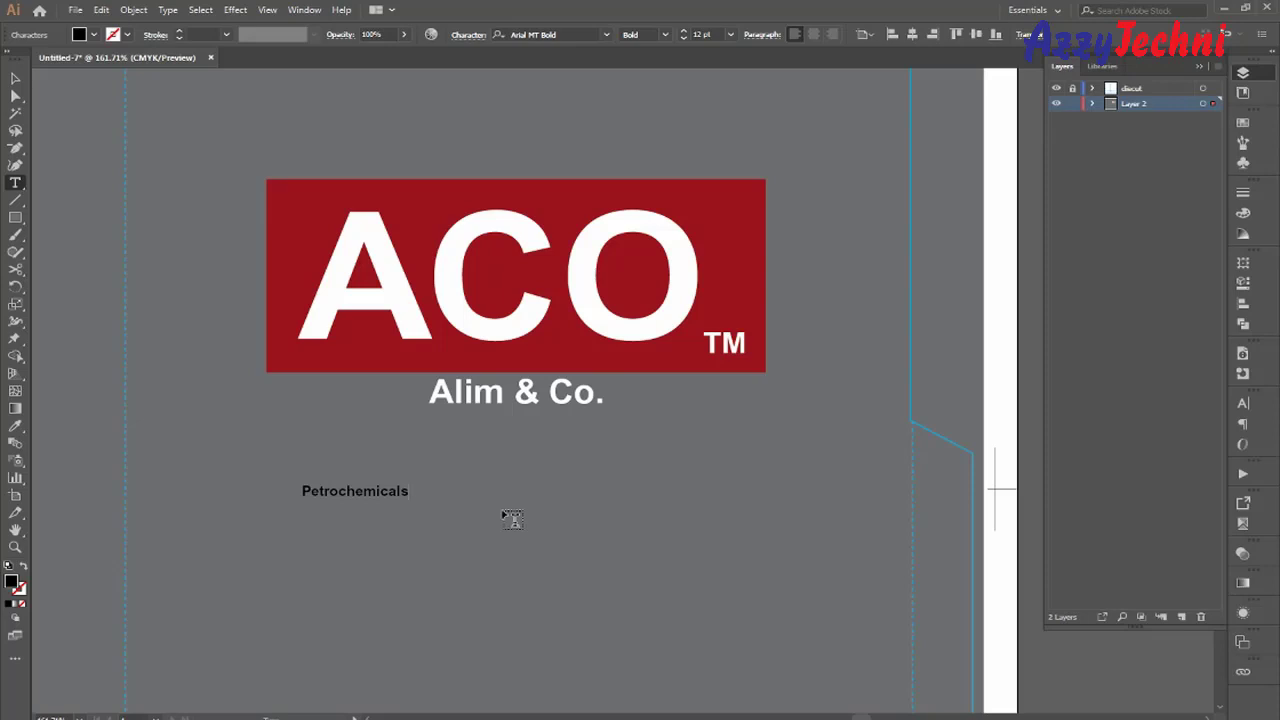
Append a bullet glyph from the font's glyph set and the words "Oil & Gas" to the Petrochemicals text.
click(168, 10)
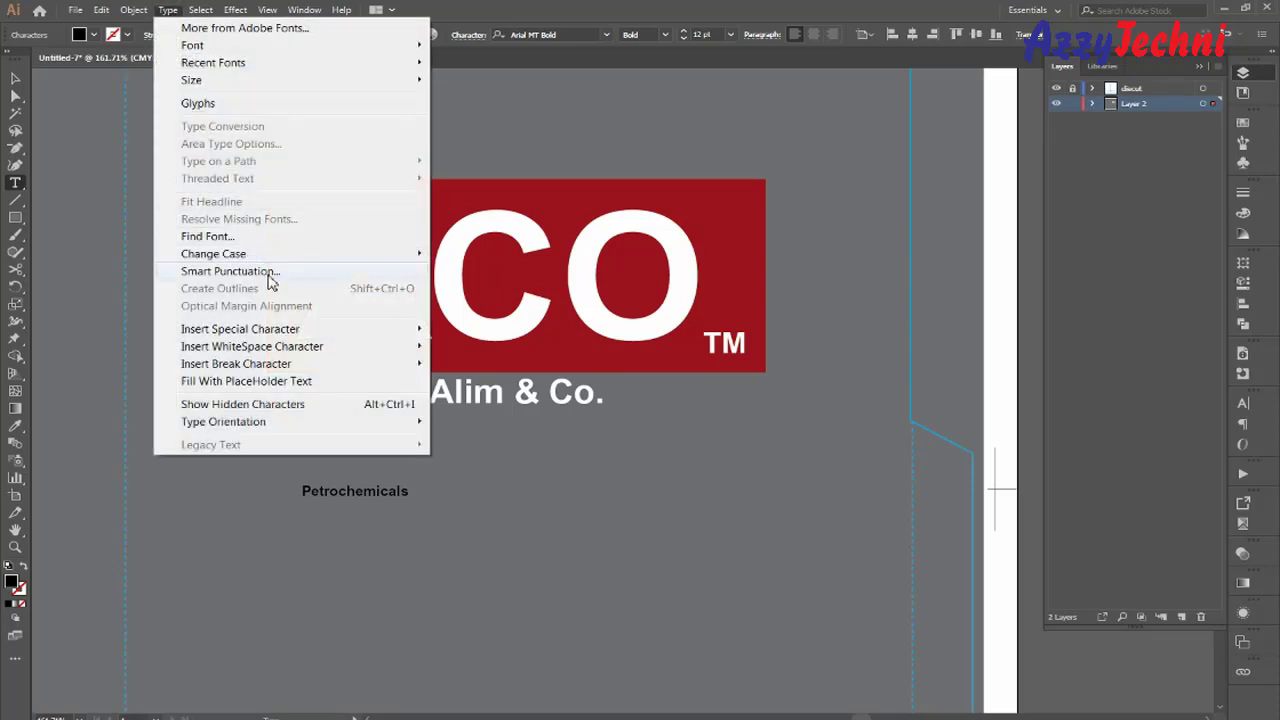
click(265, 104)
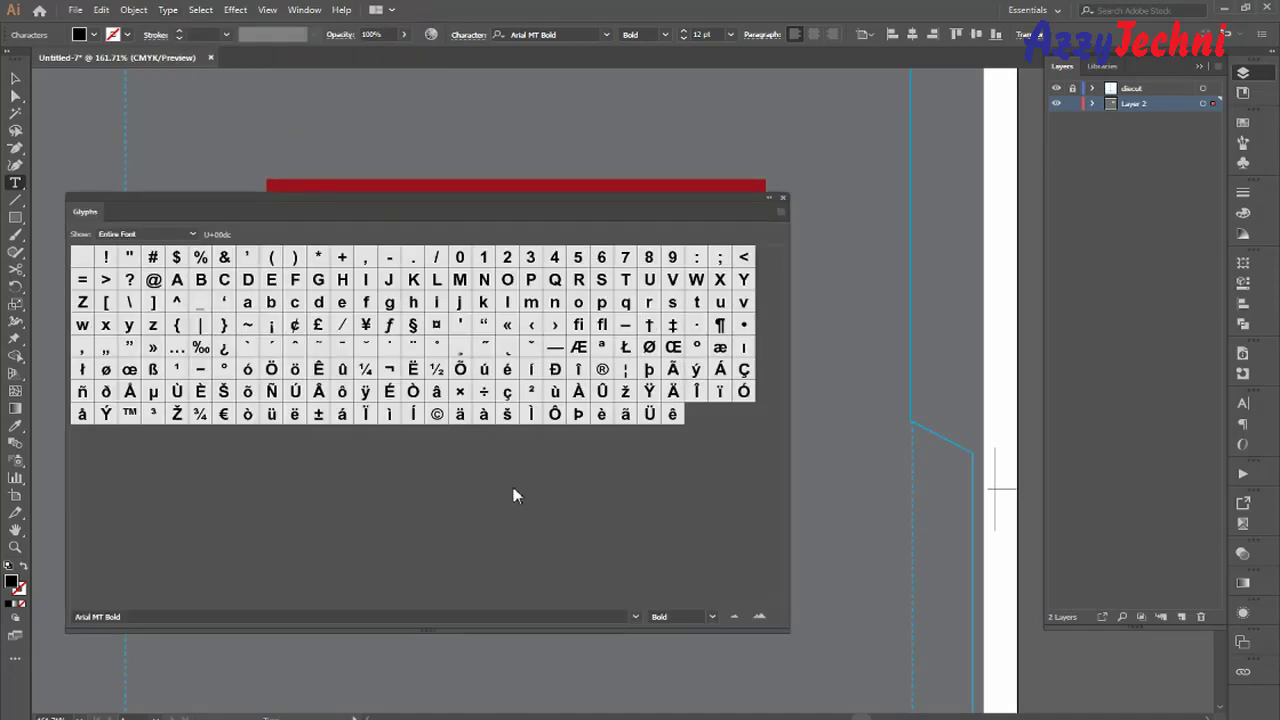
click(743, 324)
click(784, 198)
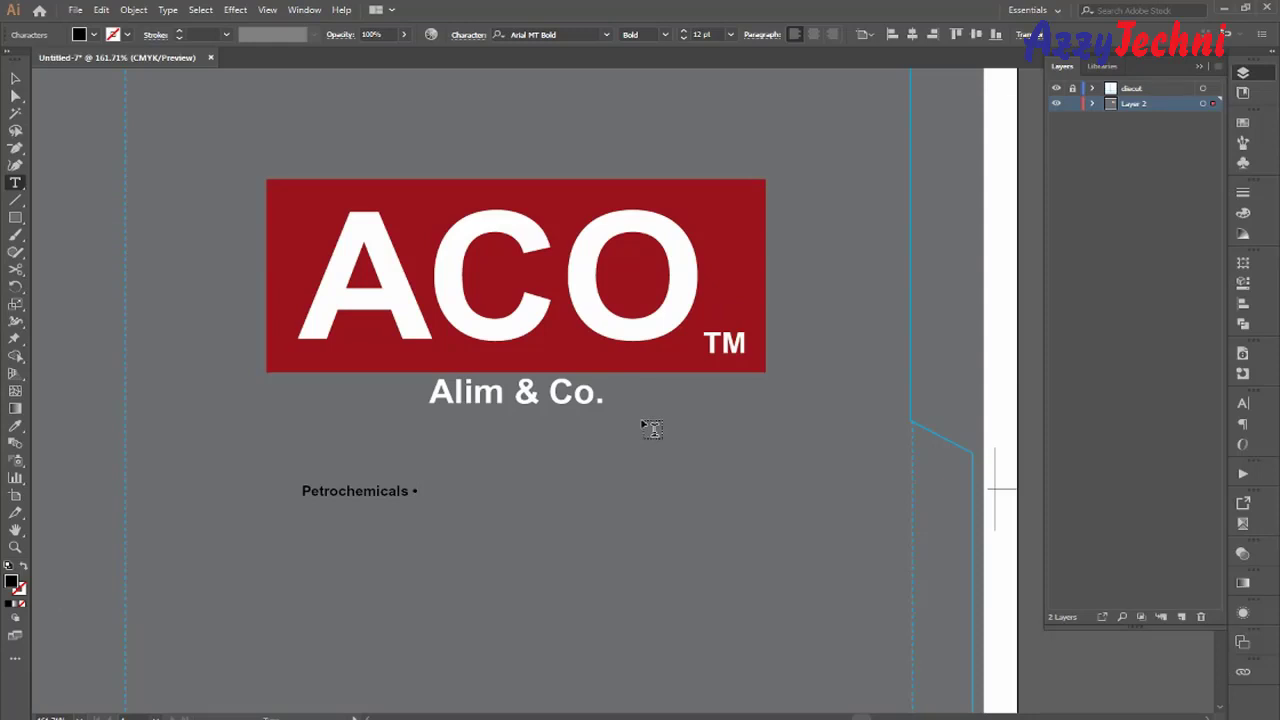
text(Oi)
text(l &)
text( GF)
text( Gas)
key(Escape)
Centre the "Petrochemicals • Oil & Gas" tagline horizontally with the red logo rectangle.
shift+click(617, 367)
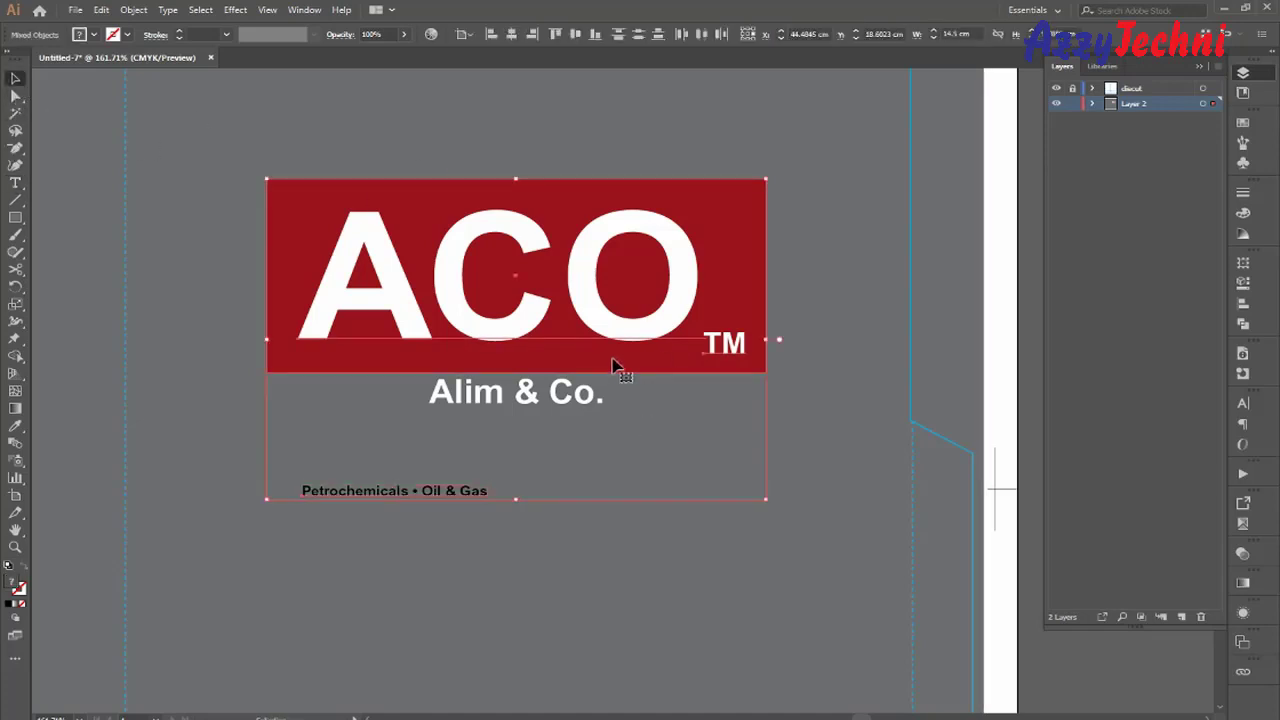
click(512, 34)
click(740, 160)
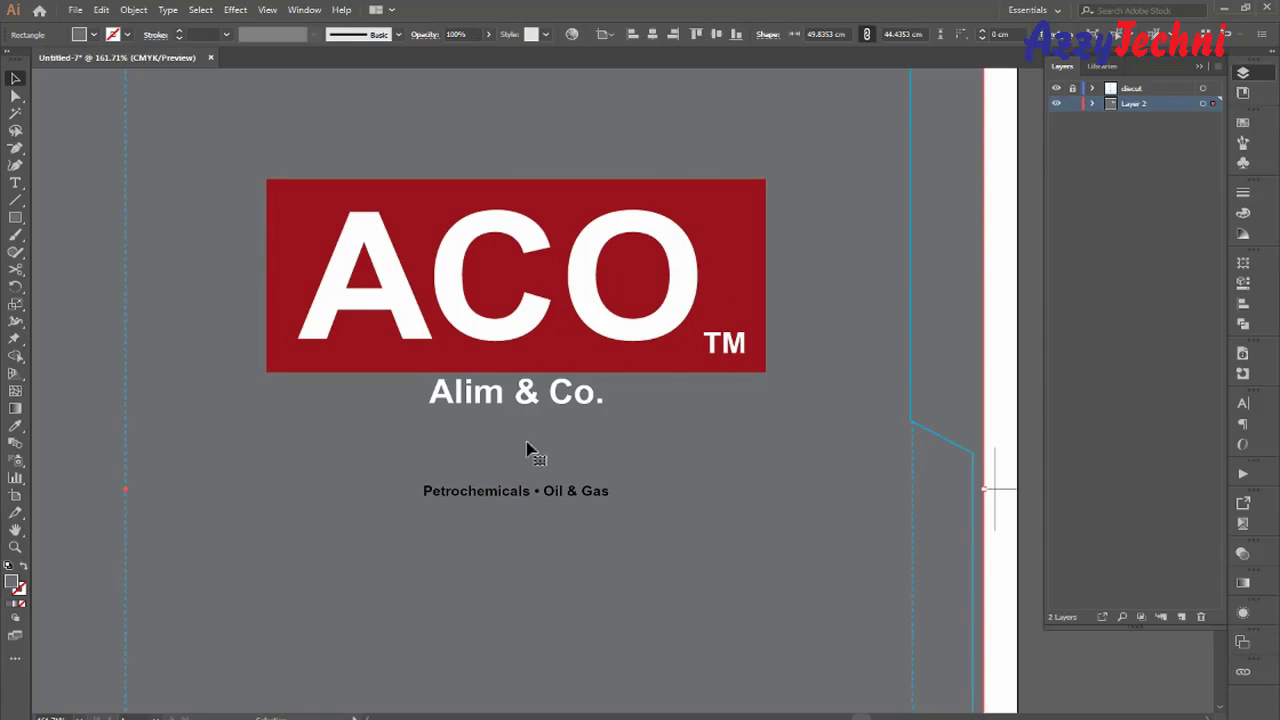
Enlarge the tagline from its centre to 32.26 pt so it spans the red rectangle's width.
click(572, 498)
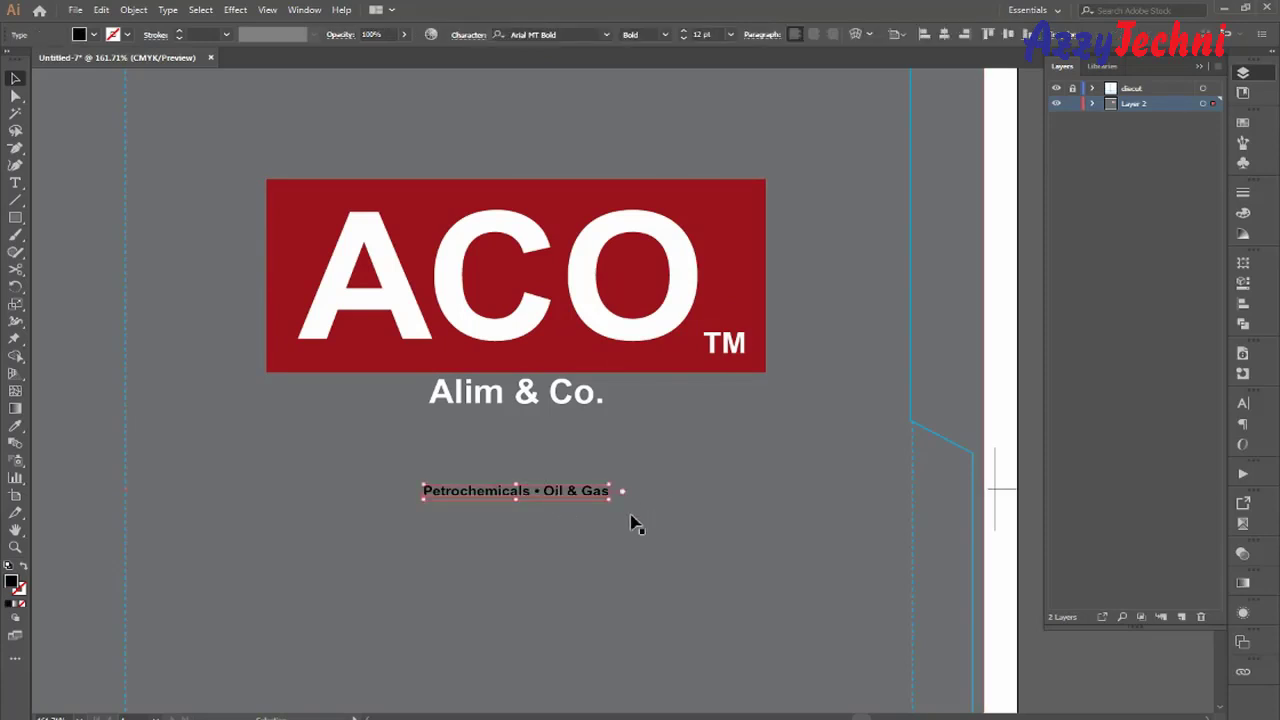
drag(613, 506, 766, 578)
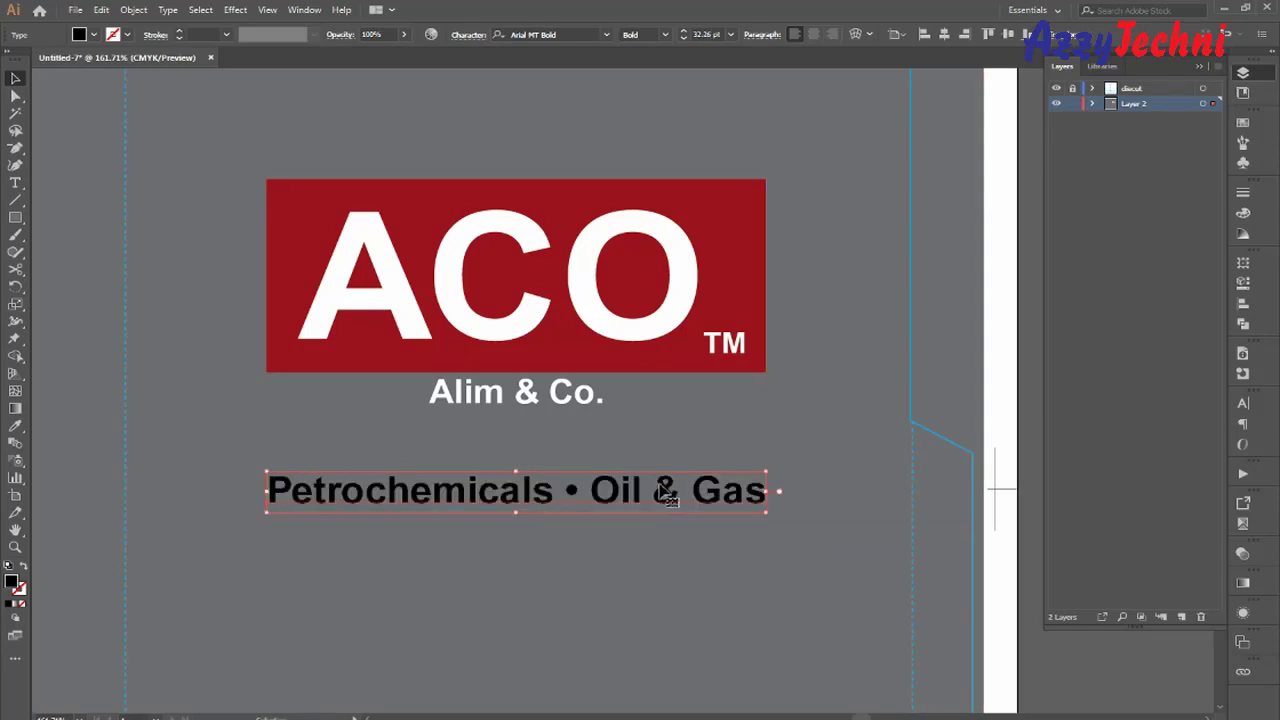
Try moving the tagline up to the lower edge of the red rectangle.
drag(665, 492, 638, 370)
key(ctrl+z)
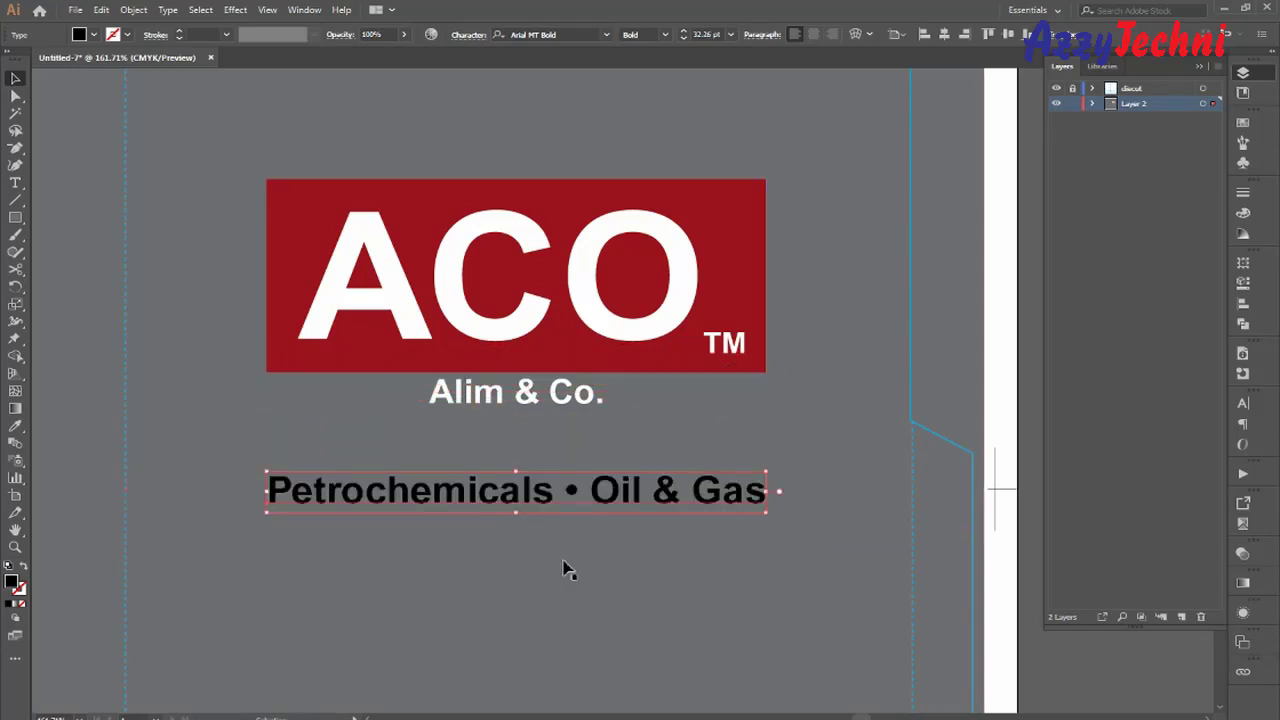
drag(267, 516, 270, 517)
click(622, 565)
Fill the "Petrochemicals • Oil & Gas" tagline with white.
drag(650, 577, 616, 551)
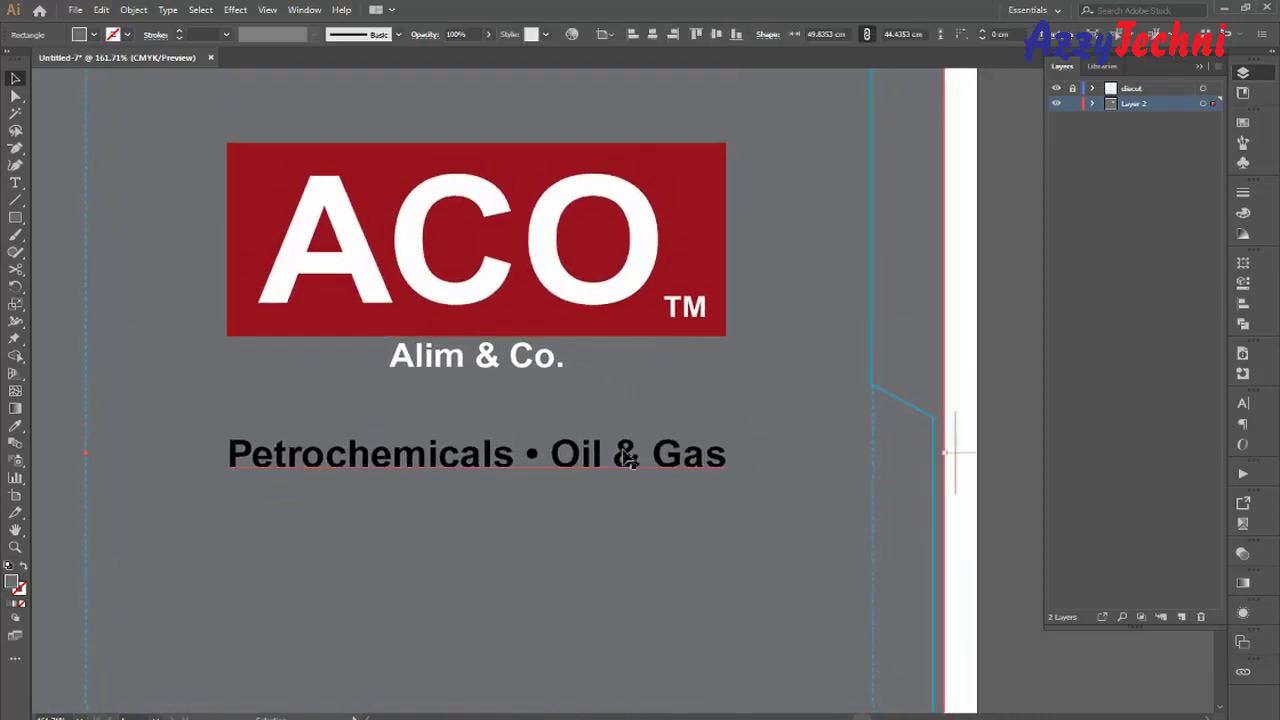
click(622, 452)
click(1241, 126)
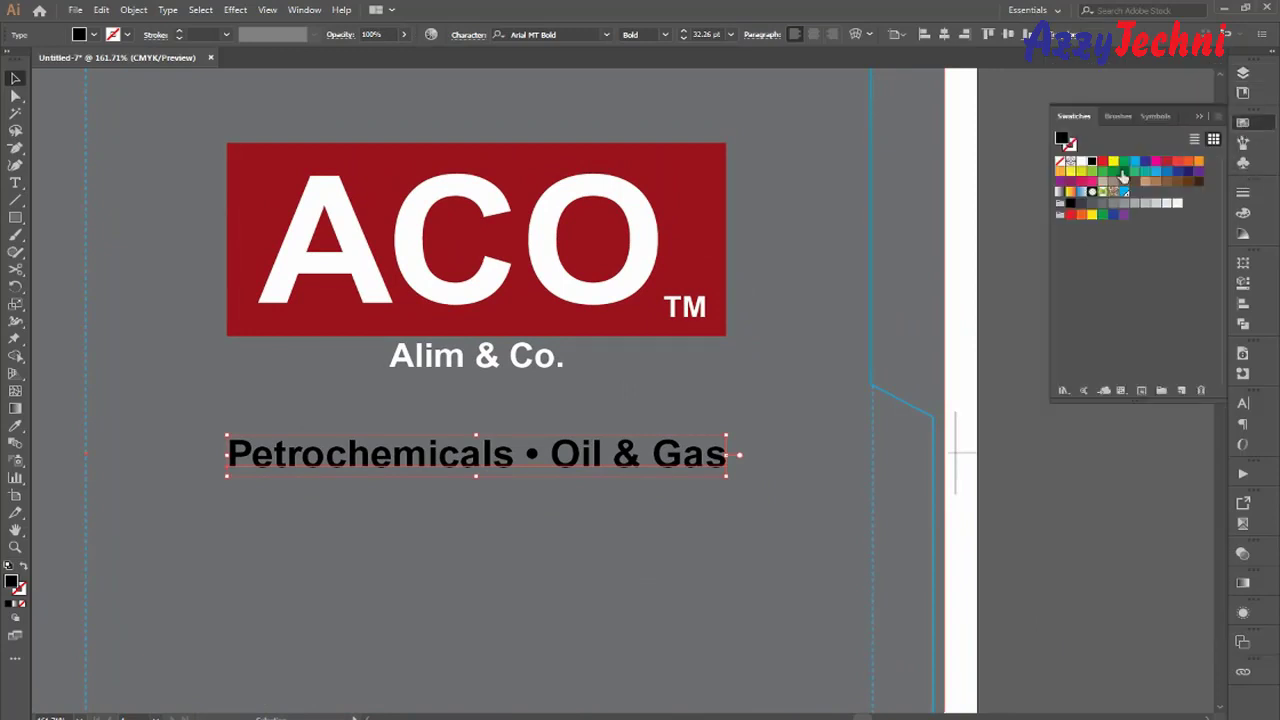
click(1081, 161)
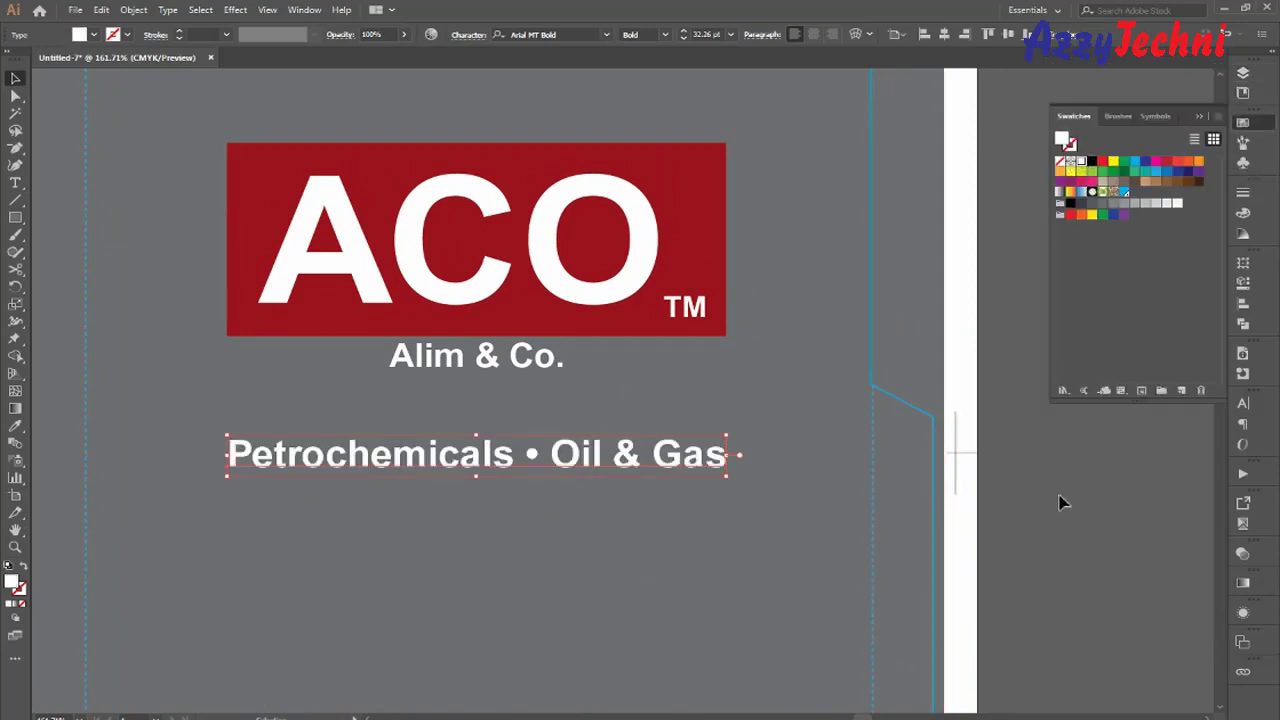
Move the "Petrochemicals • Oil & Gas" tagline up to just below the "Alim & Co." text.
click(1062, 503)
drag(670, 459, 669, 415)
click(1023, 492)
drag(1008, 534, 1009, 512)
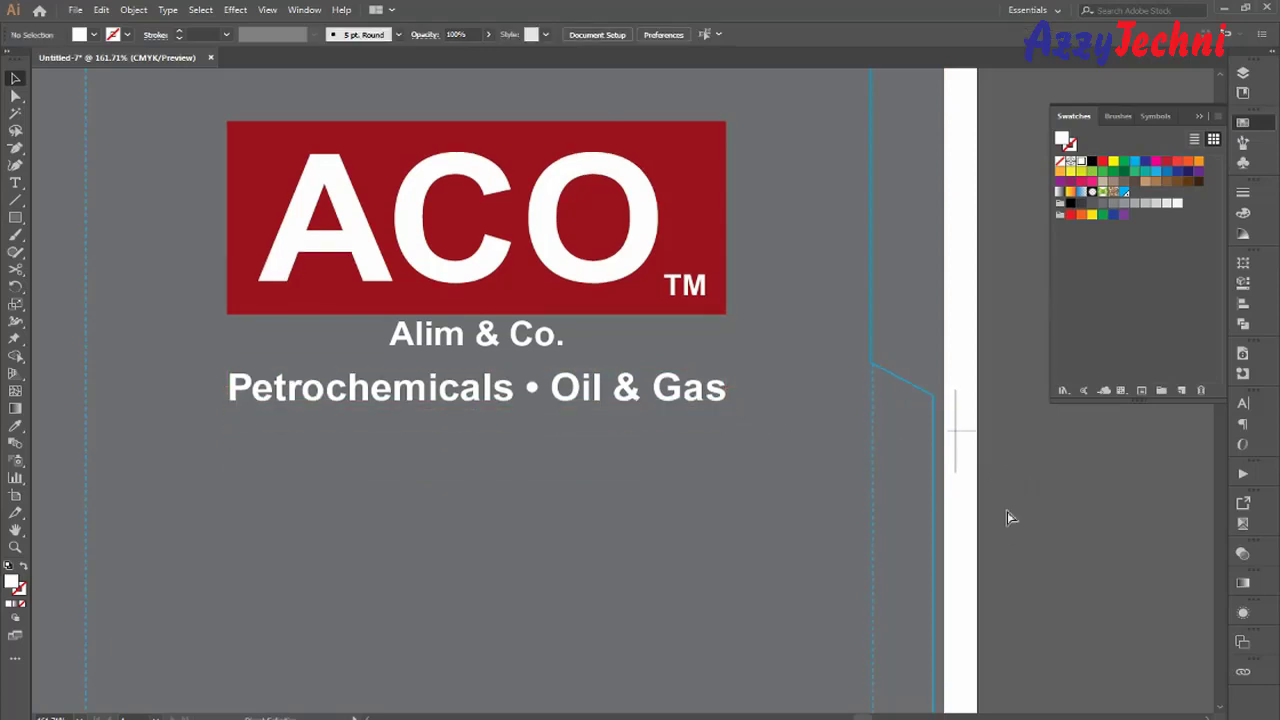
Duplicate the ACO logo with its "Alim & Co." text onto the left folder panel and link its width and height proportions.
key(ctrl+minus)
key(ctrl+minus)
key(ctrl+minus)
drag(860, 513, 975, 499)
key(ctrl+a)
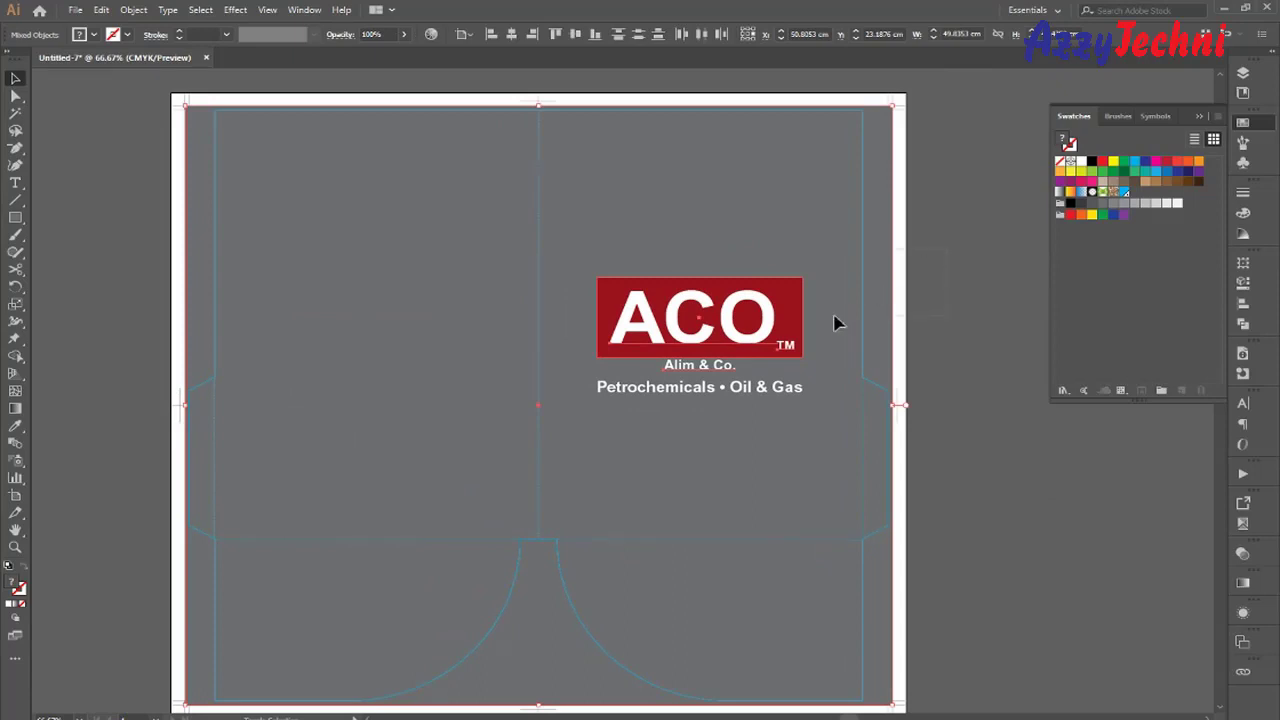
click(737, 326)
drag(737, 326, 424, 450)
key(z)
drag(175, 366, 698, 604)
click(998, 34)
double_click(956, 34)
text(5.2)
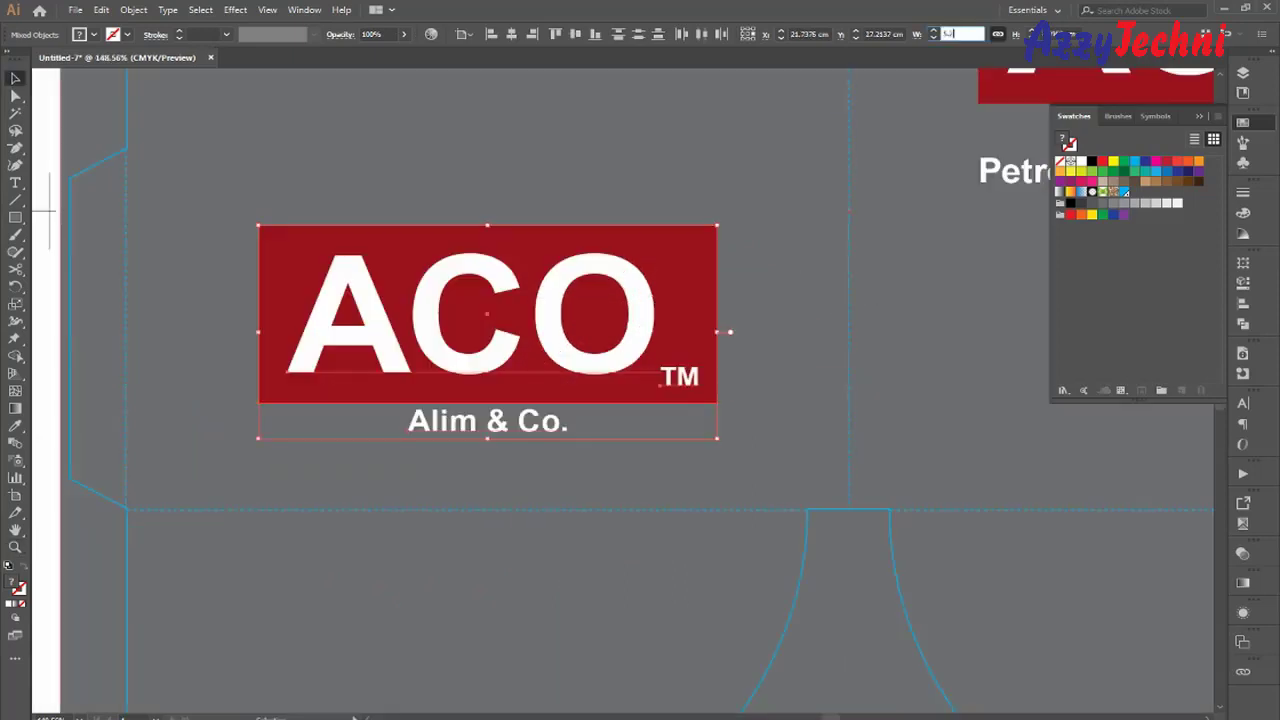
key(Return)
drag(674, 324, 539, 378)
key(ctrl+z)
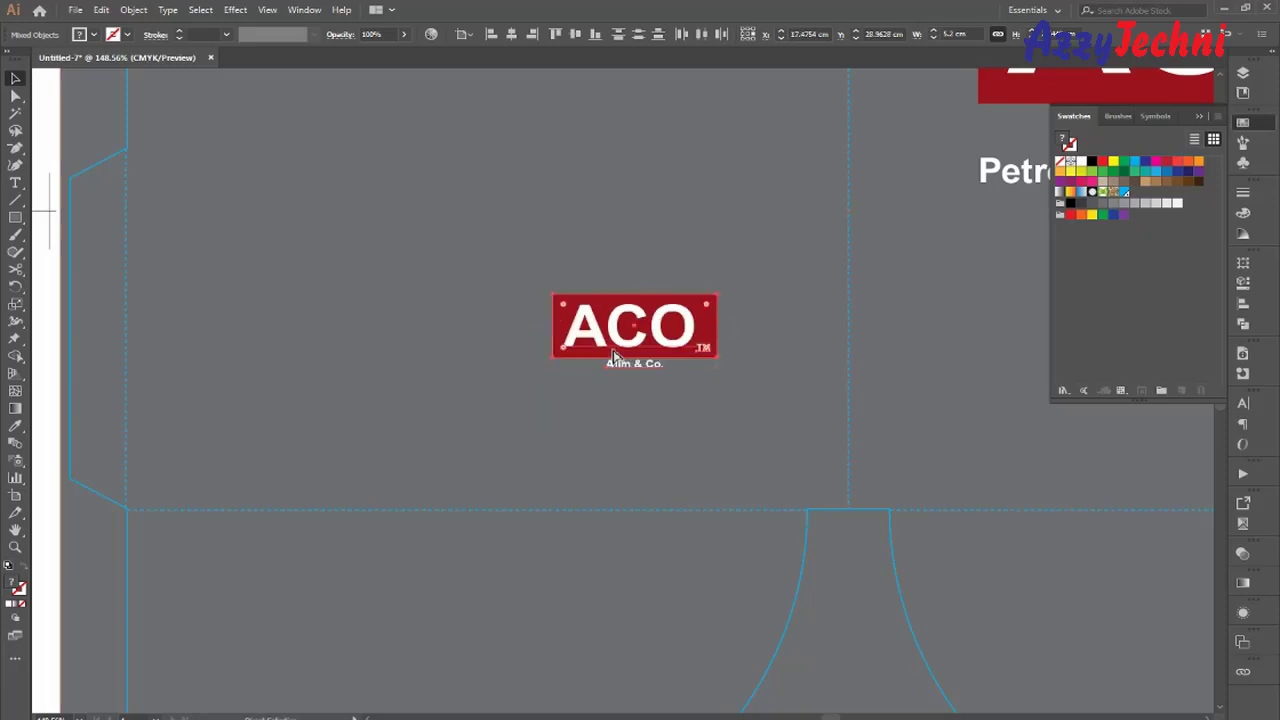
key(ctrl+z)
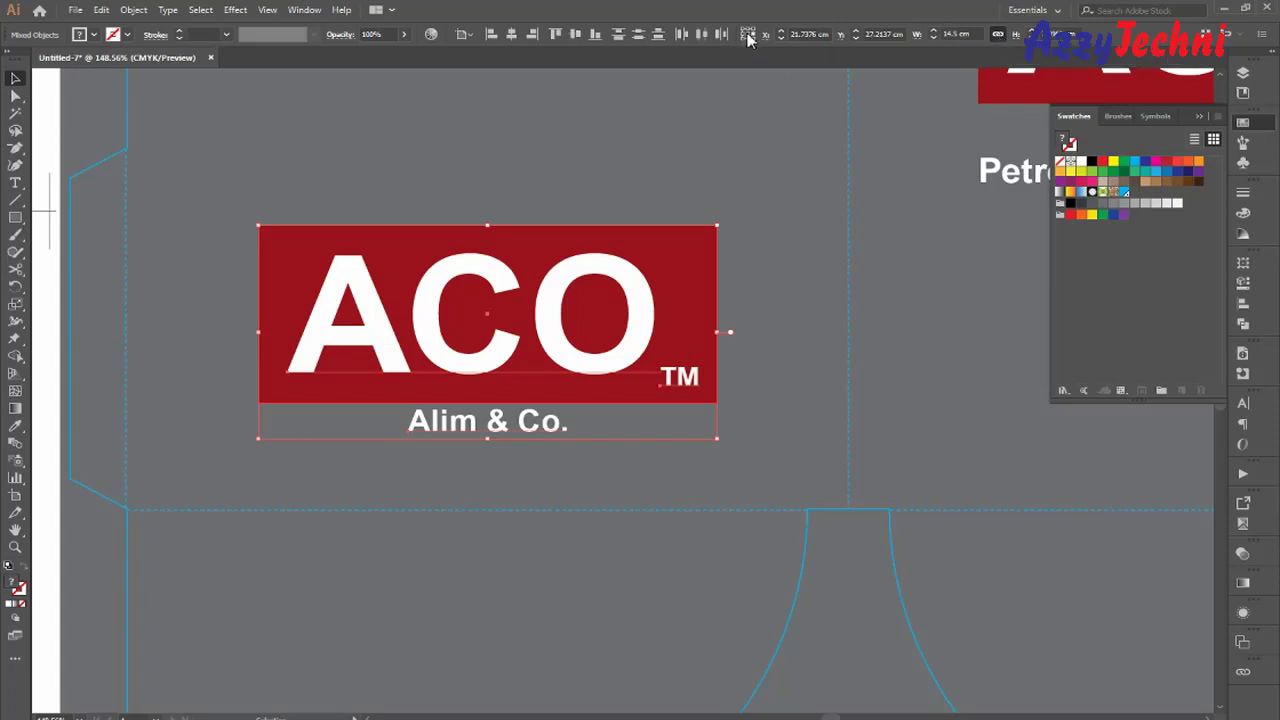
Scale the left panel's logo copy from its centre to a width of 5.5 cm.
click(748, 37)
click(955, 34)
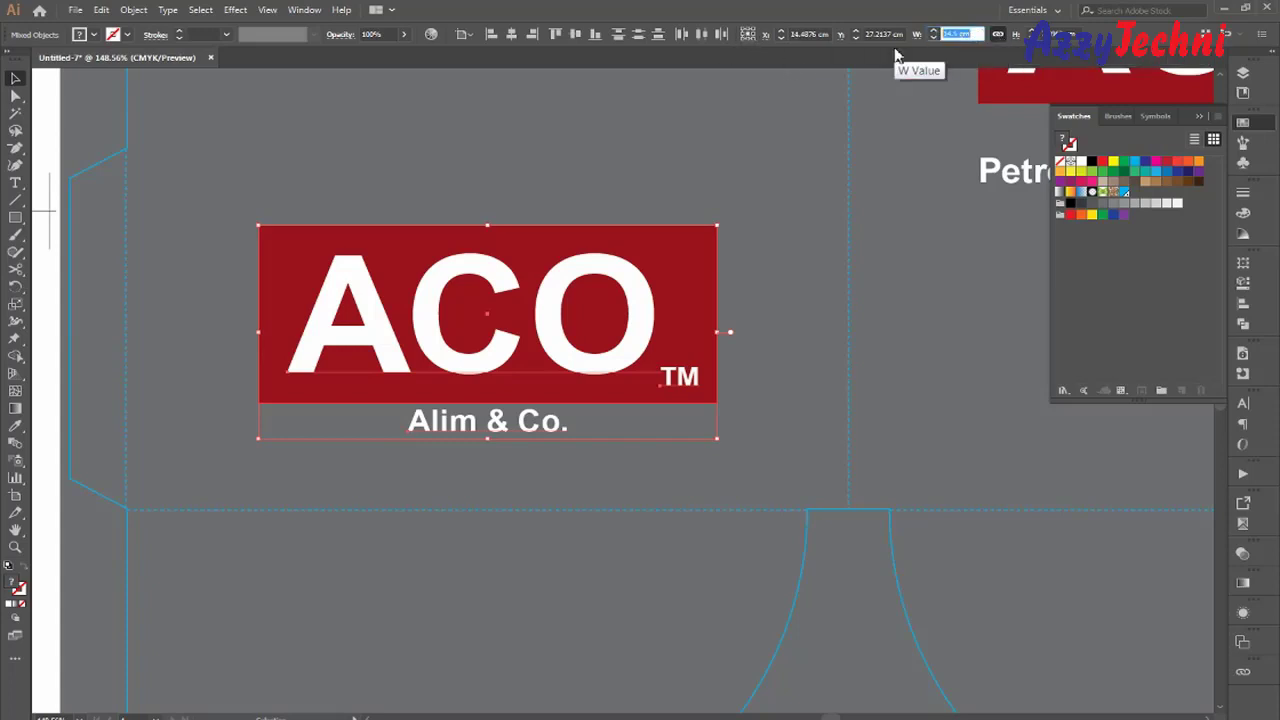
text(6)
key(Return)
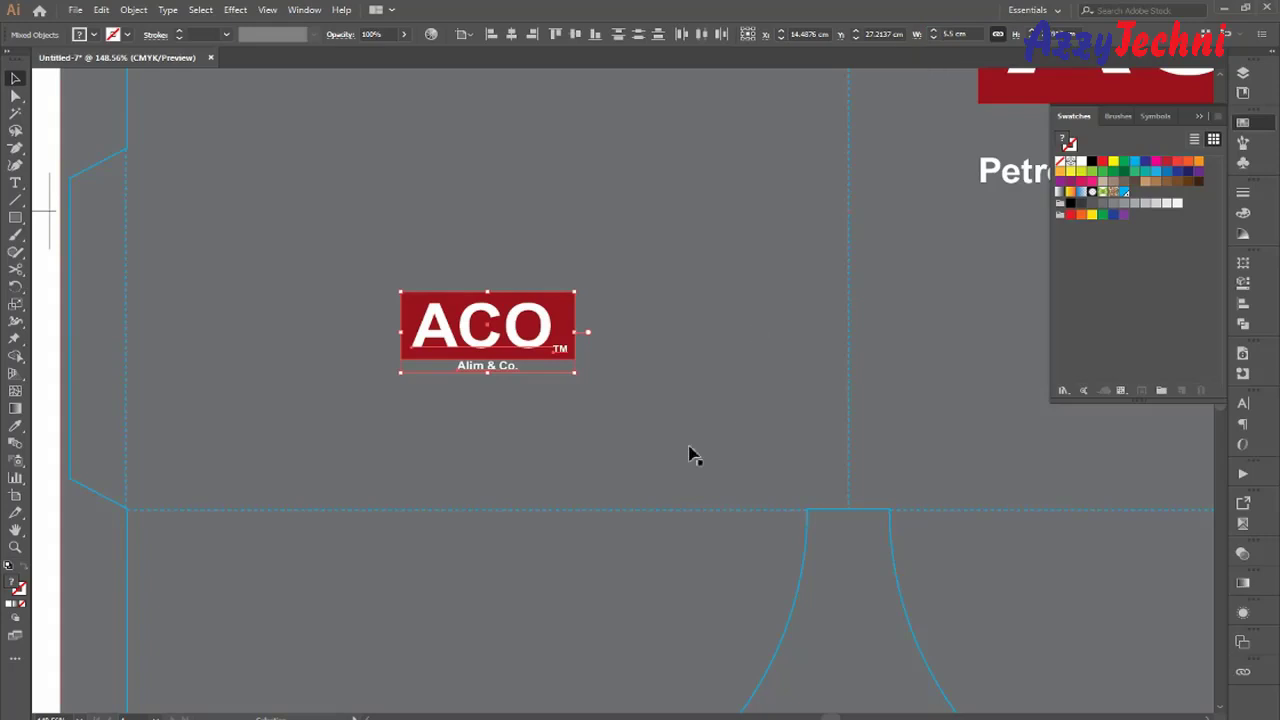
click(542, 492)
Add a text object reading "Head Office" below the left panel's logo.
drag(542, 492, 615, 557)
key(z)
drag(250, 223, 899, 631)
key(v)
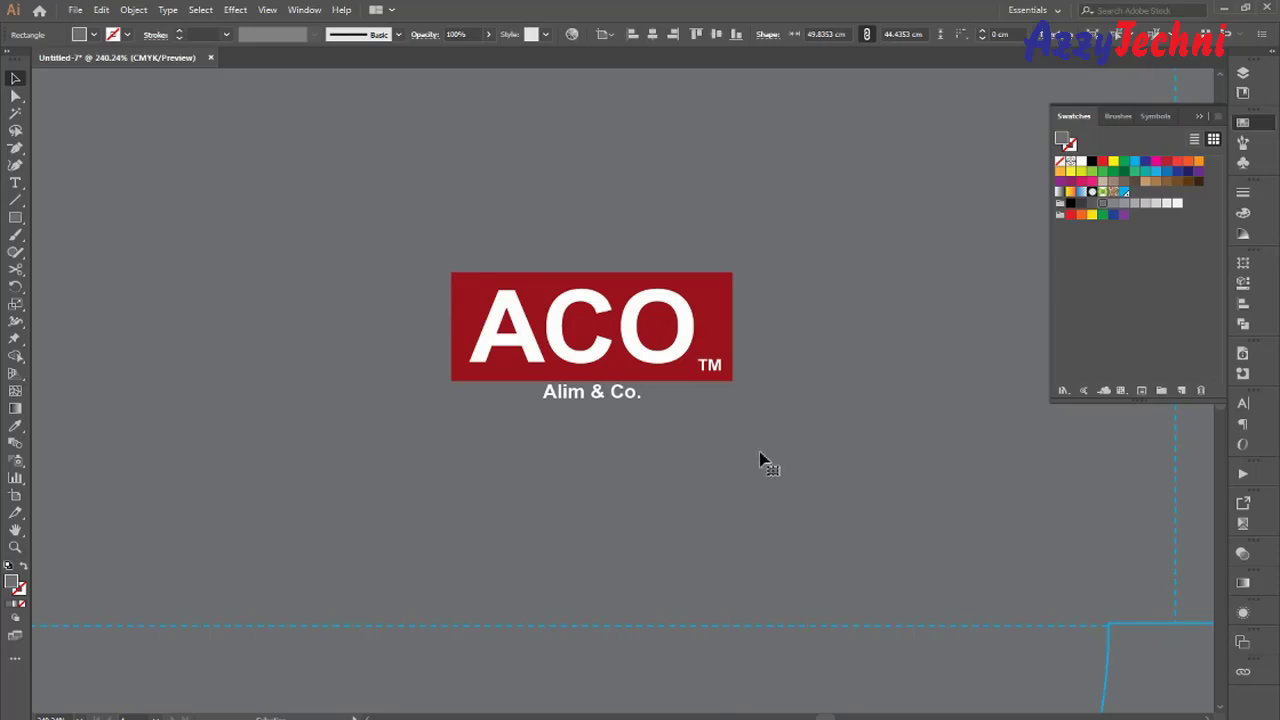
key(t)
click(520, 460)
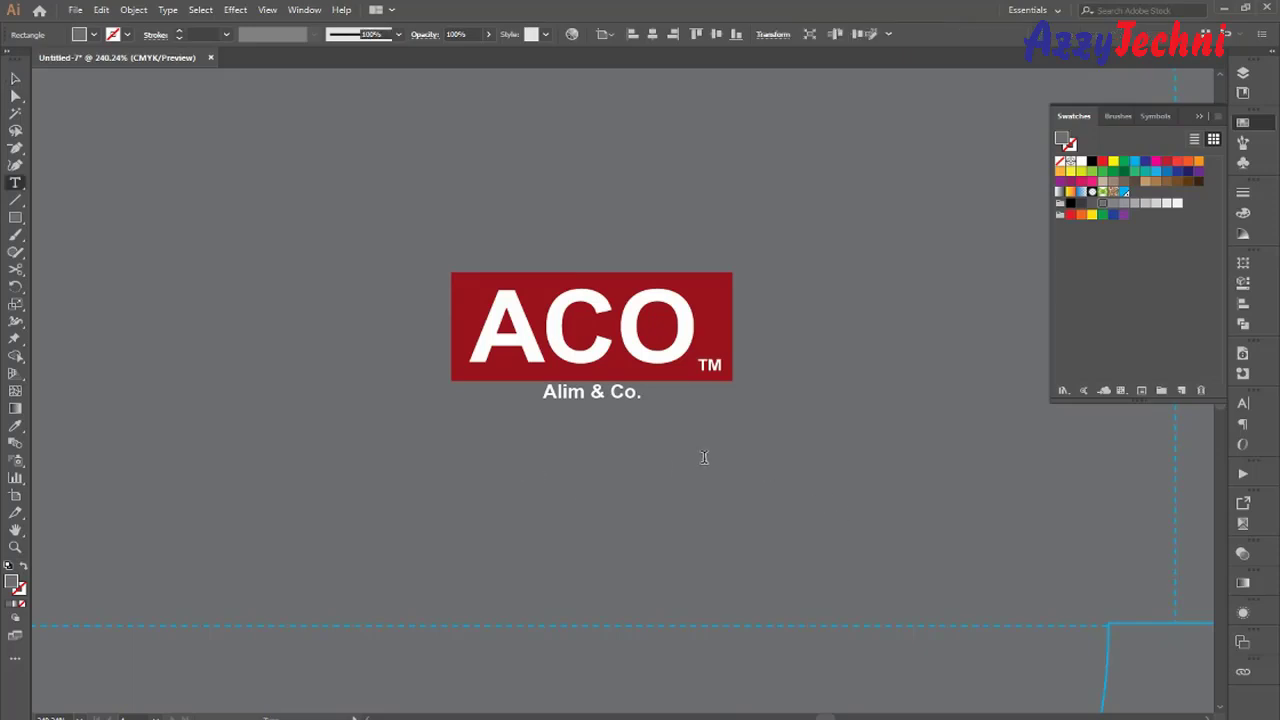
text(Head)
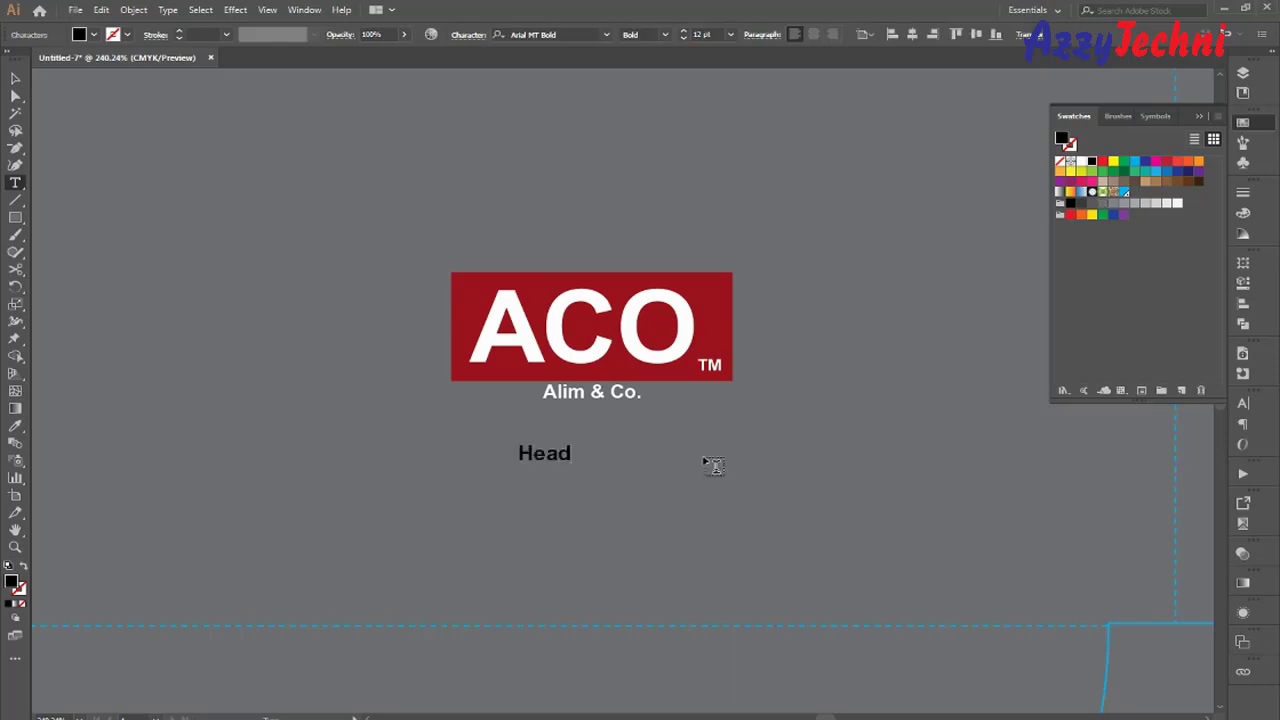
text( Office )
Add a second text line under "Head Office" with the company's city, country and P.O. box address.
text(Jeddah)
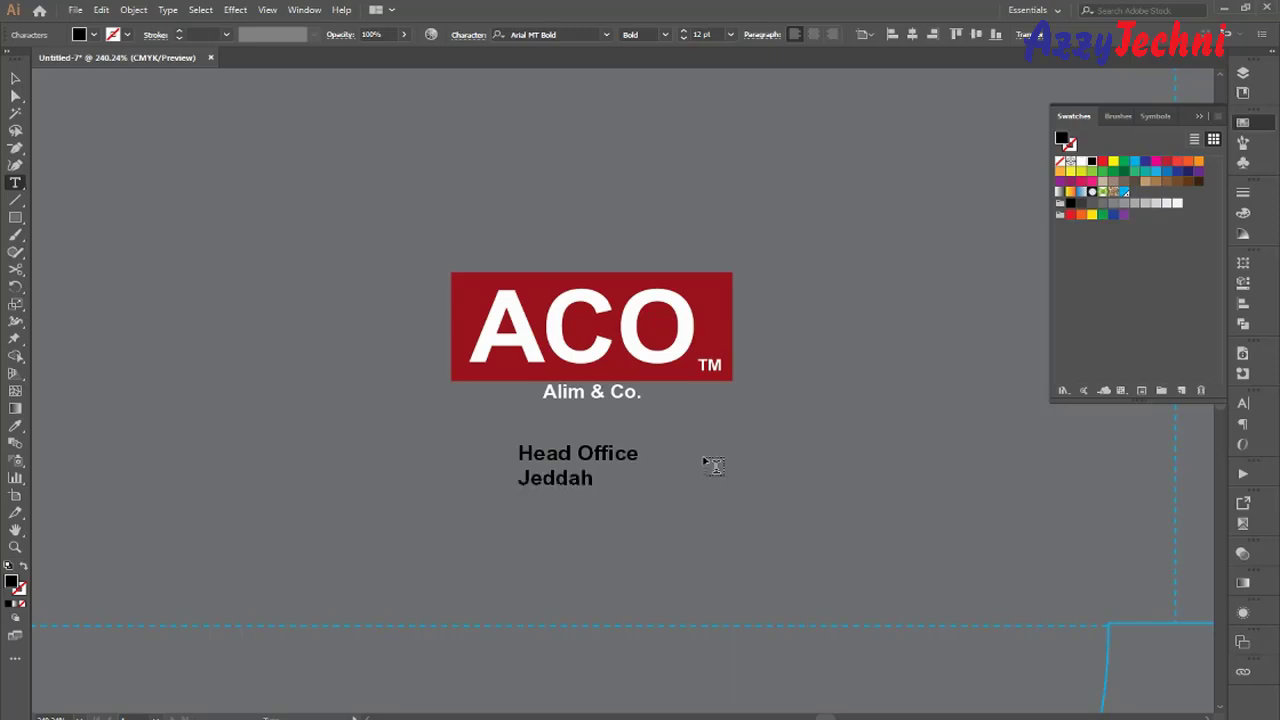
text(, Saudi Arabia P.O.)
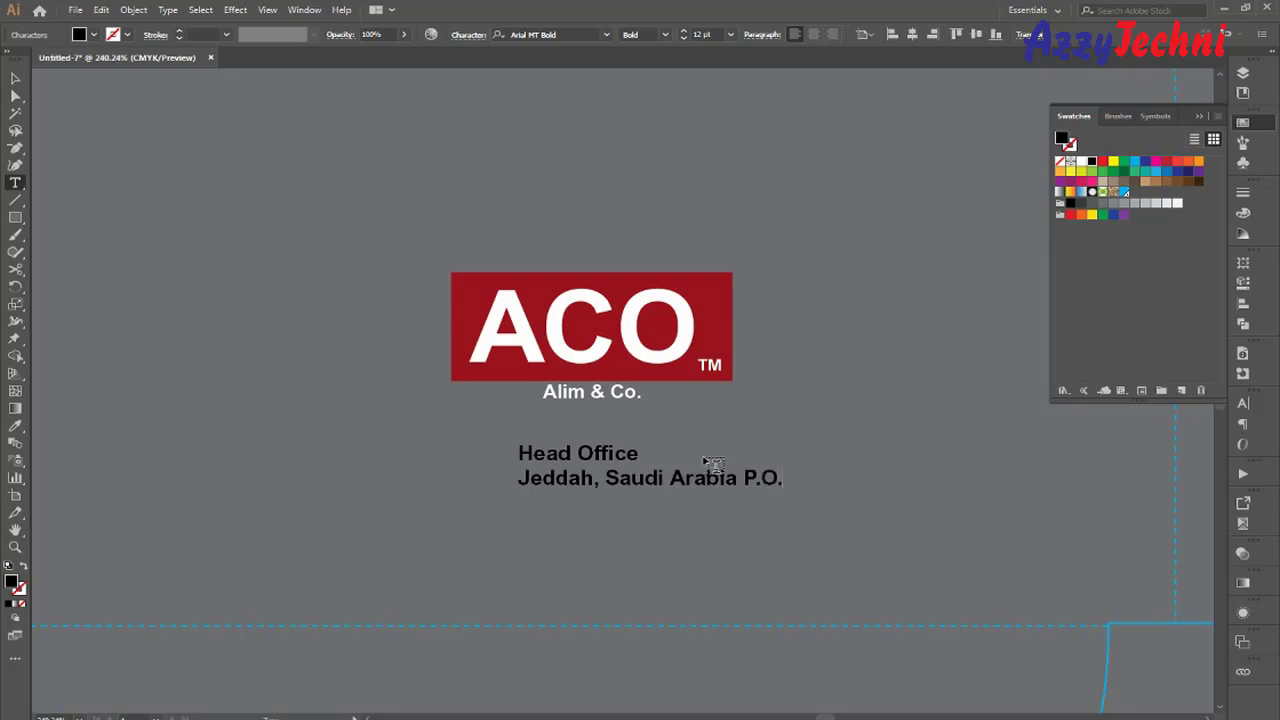
text( Box 122422)
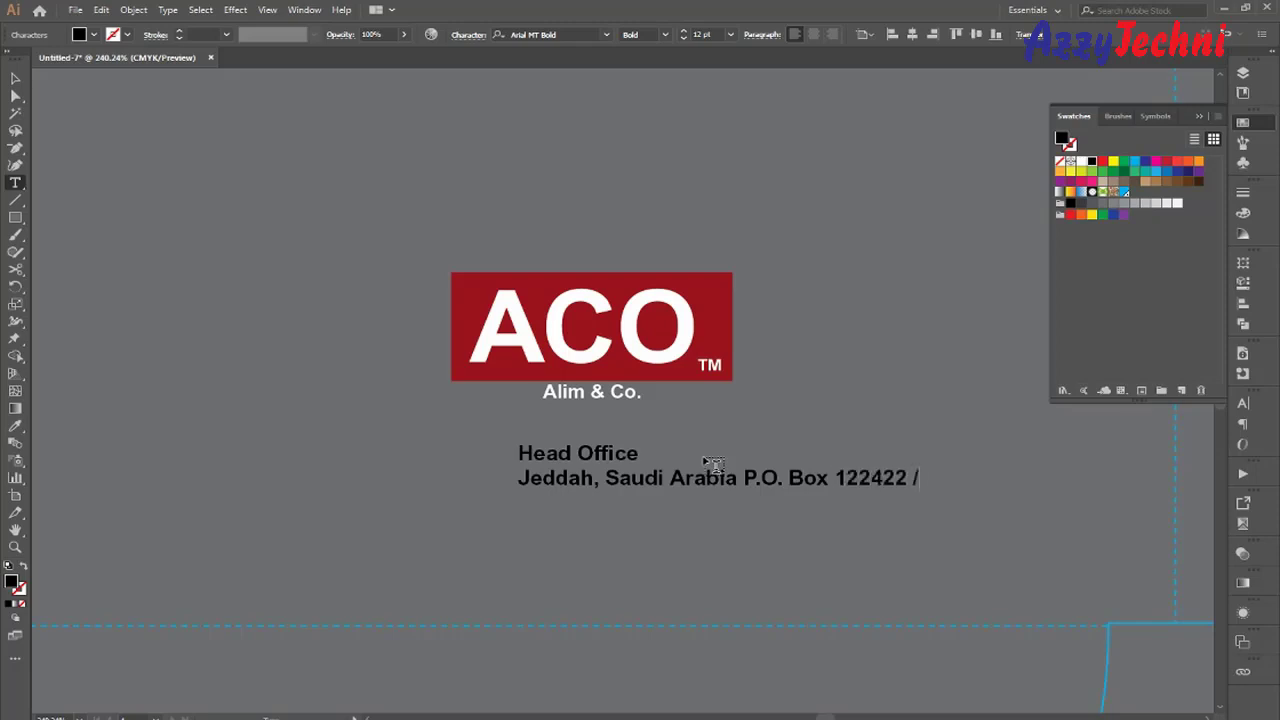
text( / 21332)
click(15, 78)
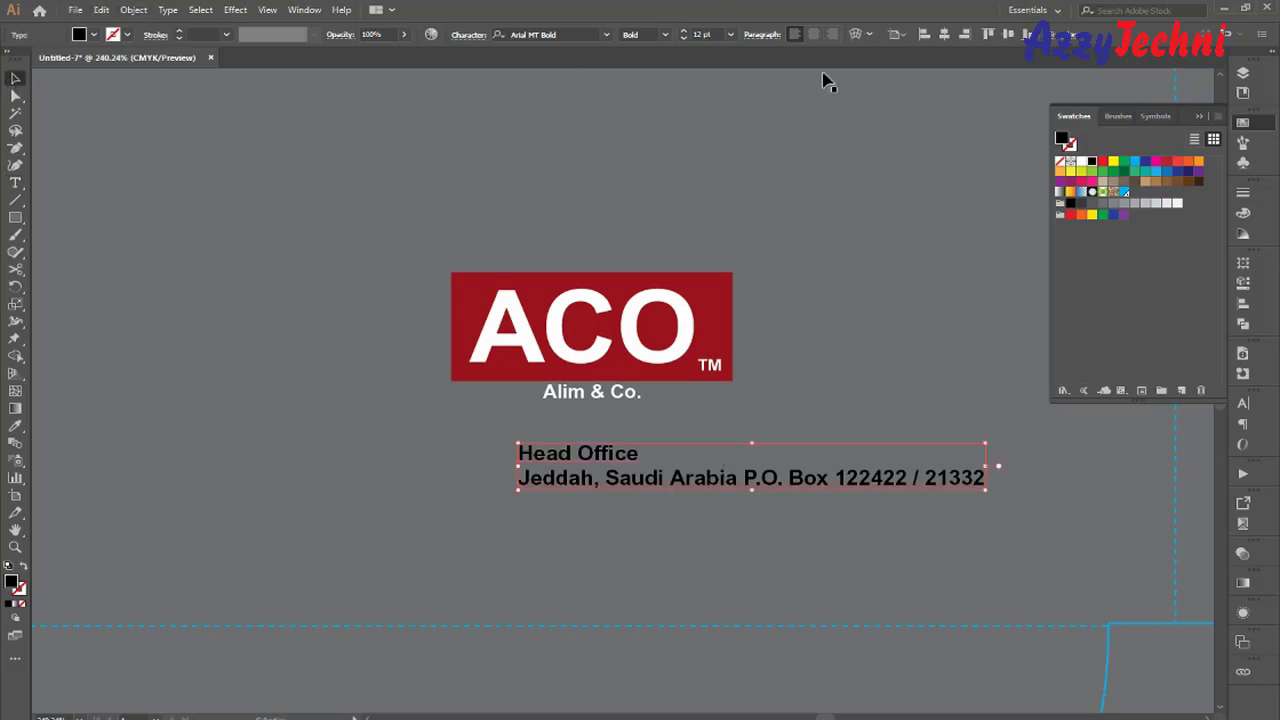
Centre-align the head office text and set its font to Arial Regular.
click(813, 34)
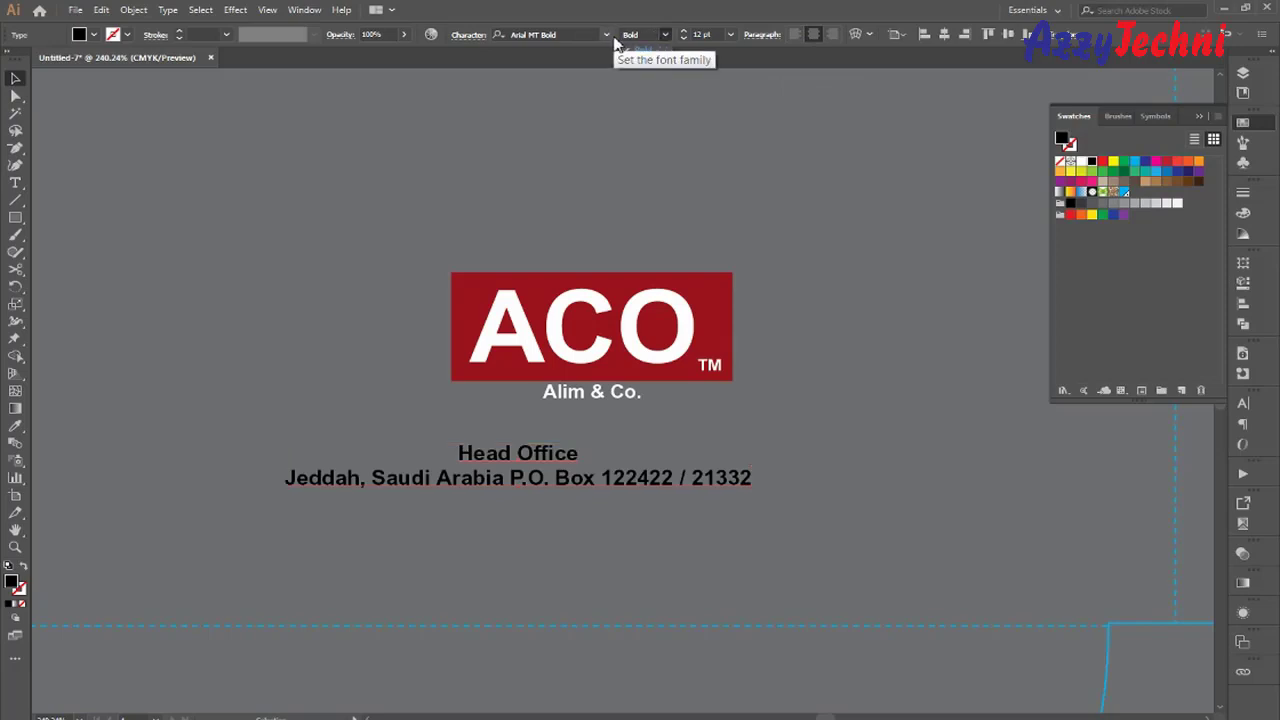
click(607, 36)
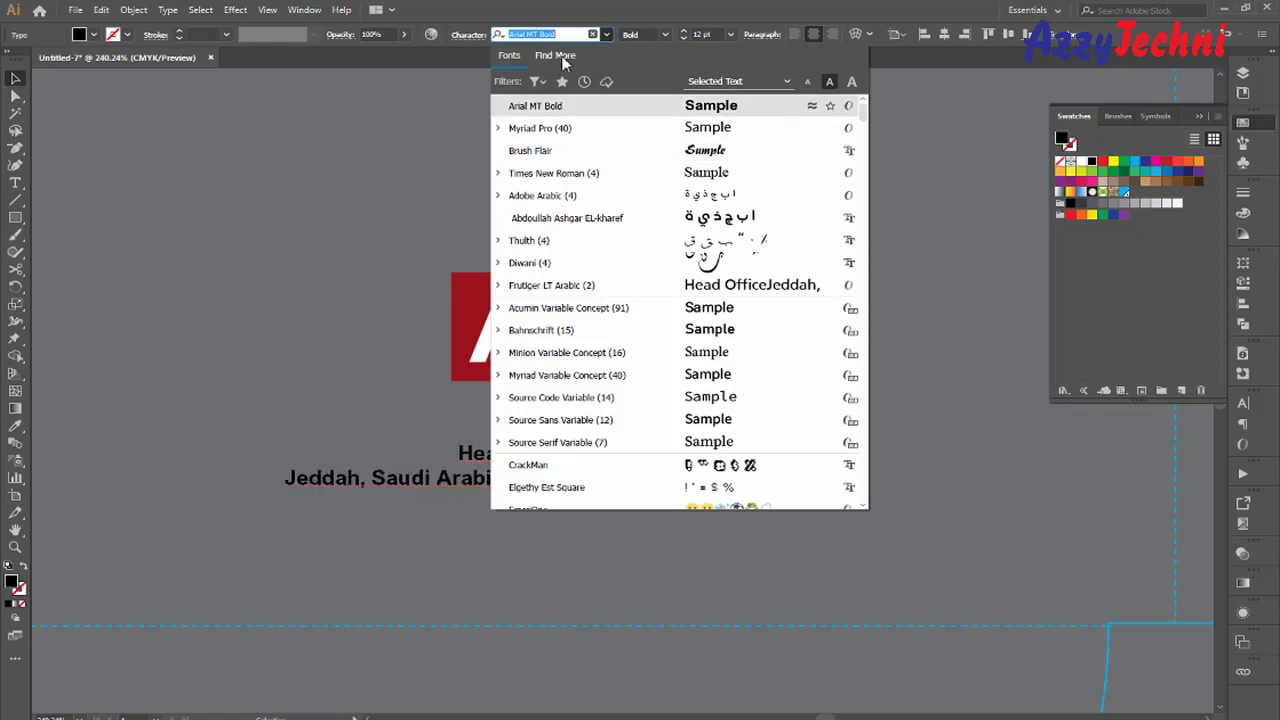
text(ari)
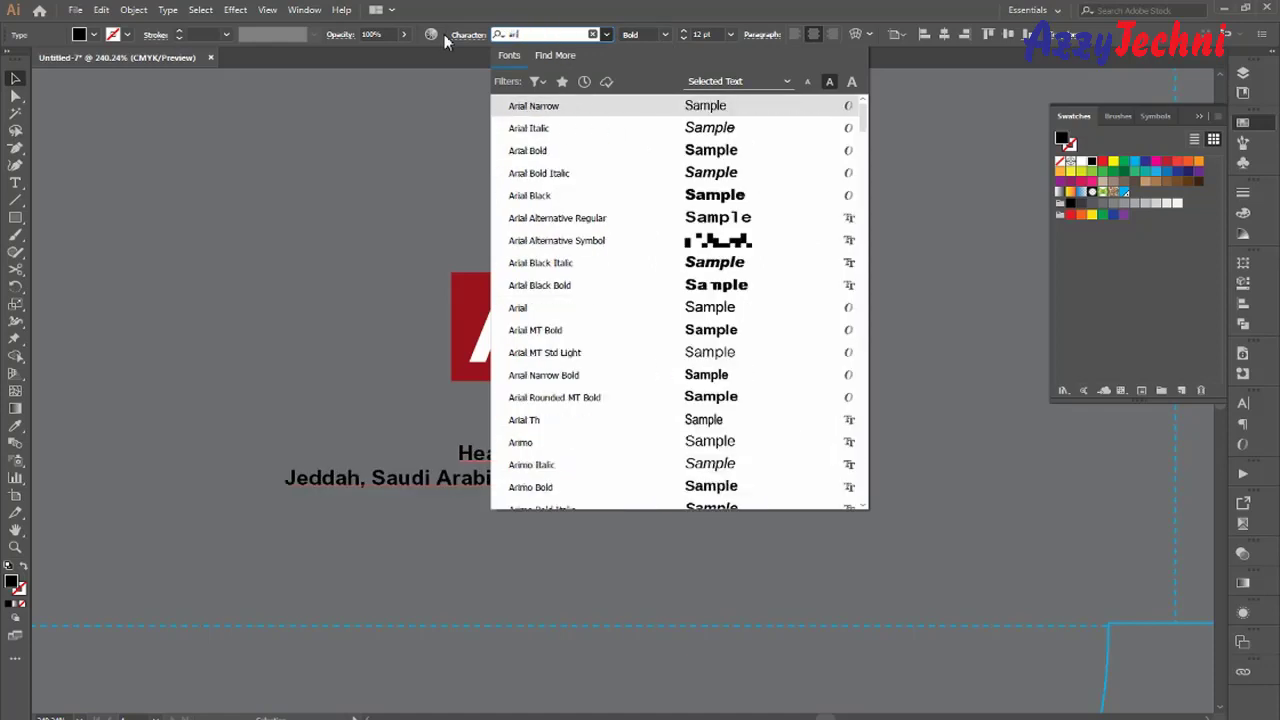
text(al)
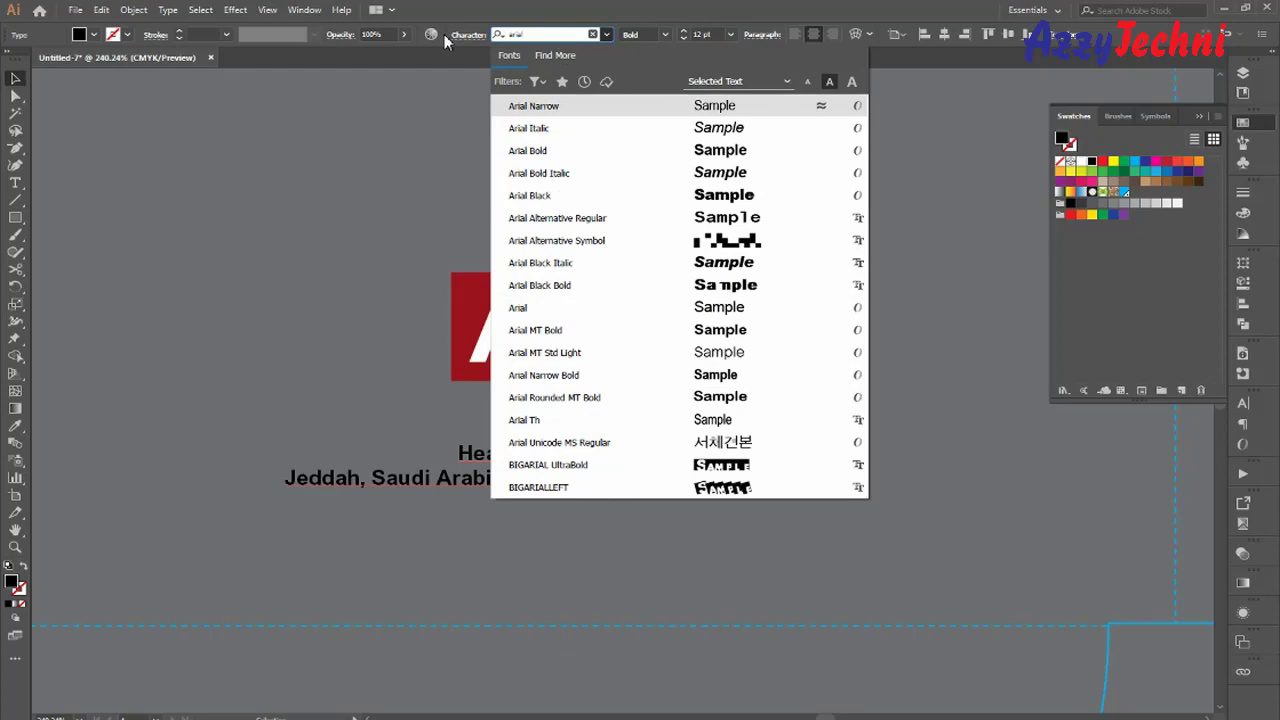
click(543, 308)
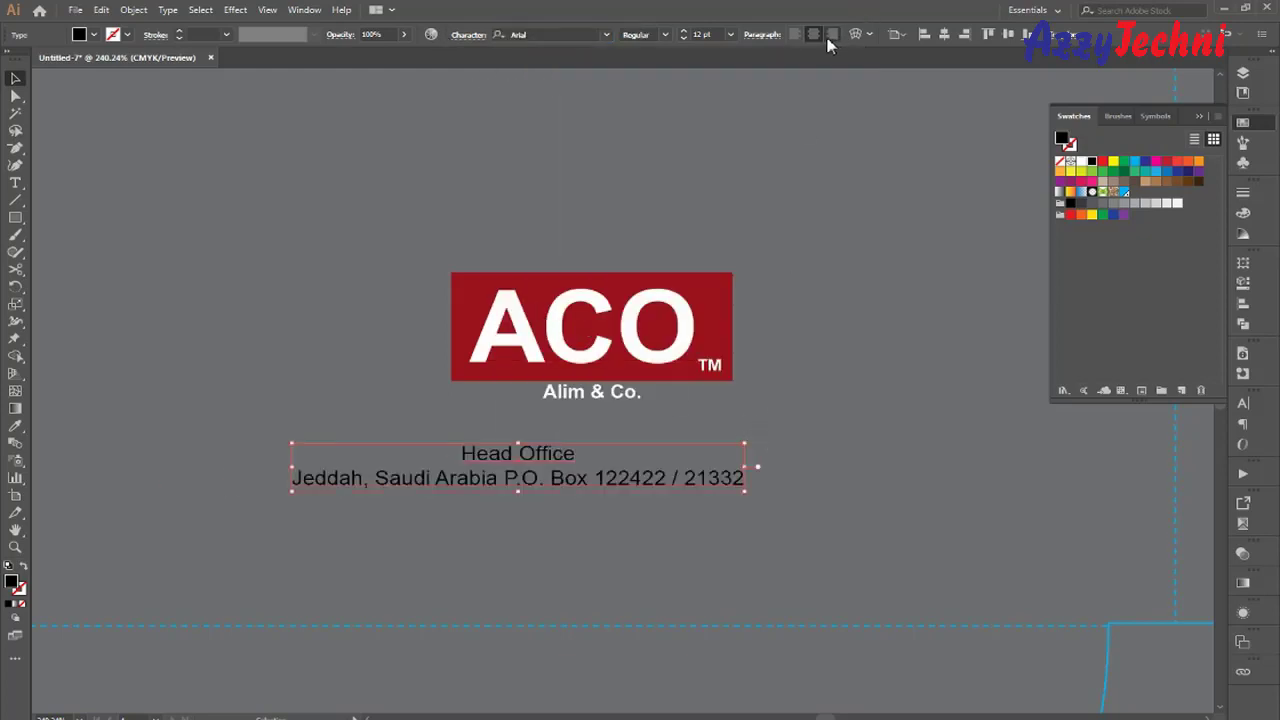
Centre the head office text block horizontally with the left panel's logo.
shift+click(716, 313)
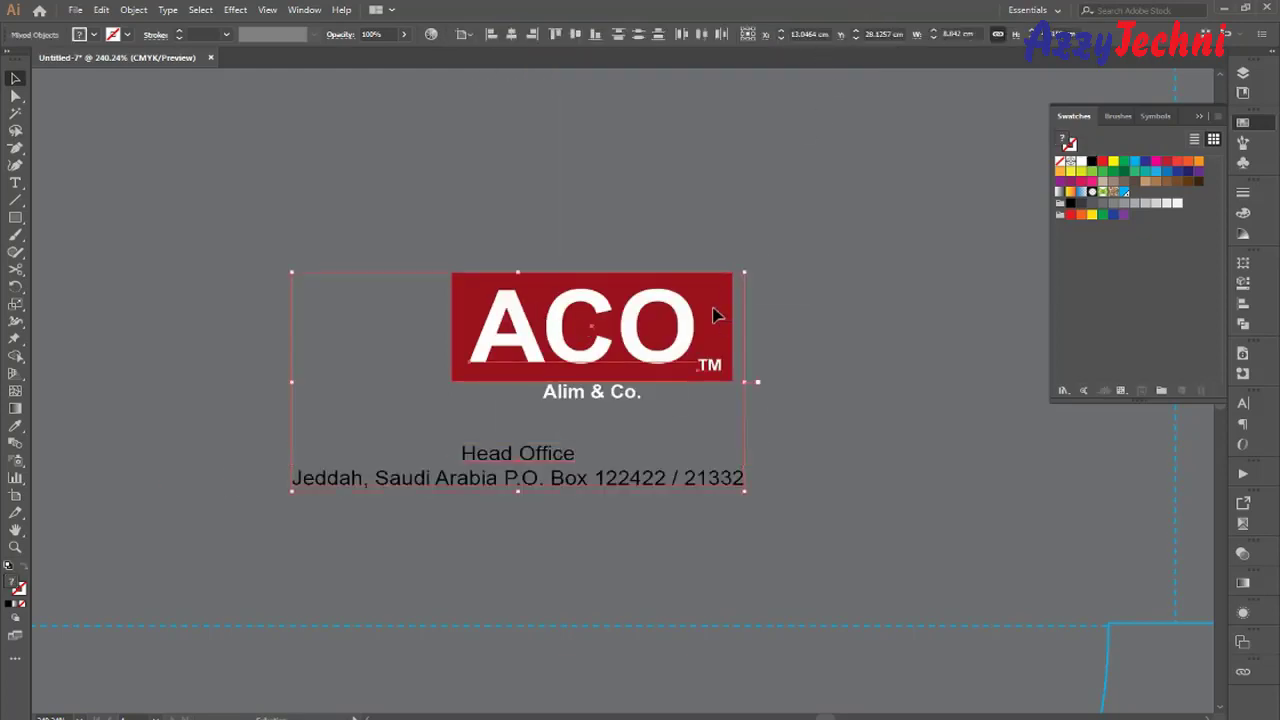
click(514, 36)
click(866, 175)
Enlarge the head office text block and set its font size to 15 pt.
click(688, 487)
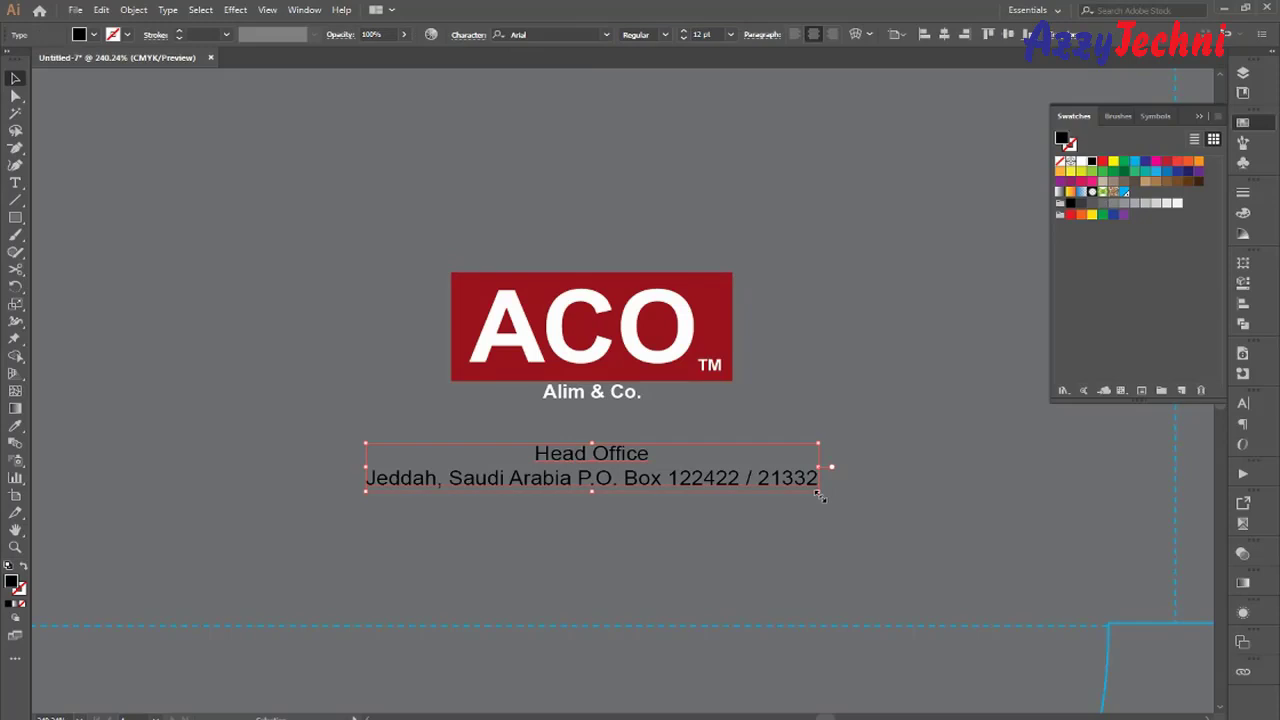
drag(822, 497, 918, 525)
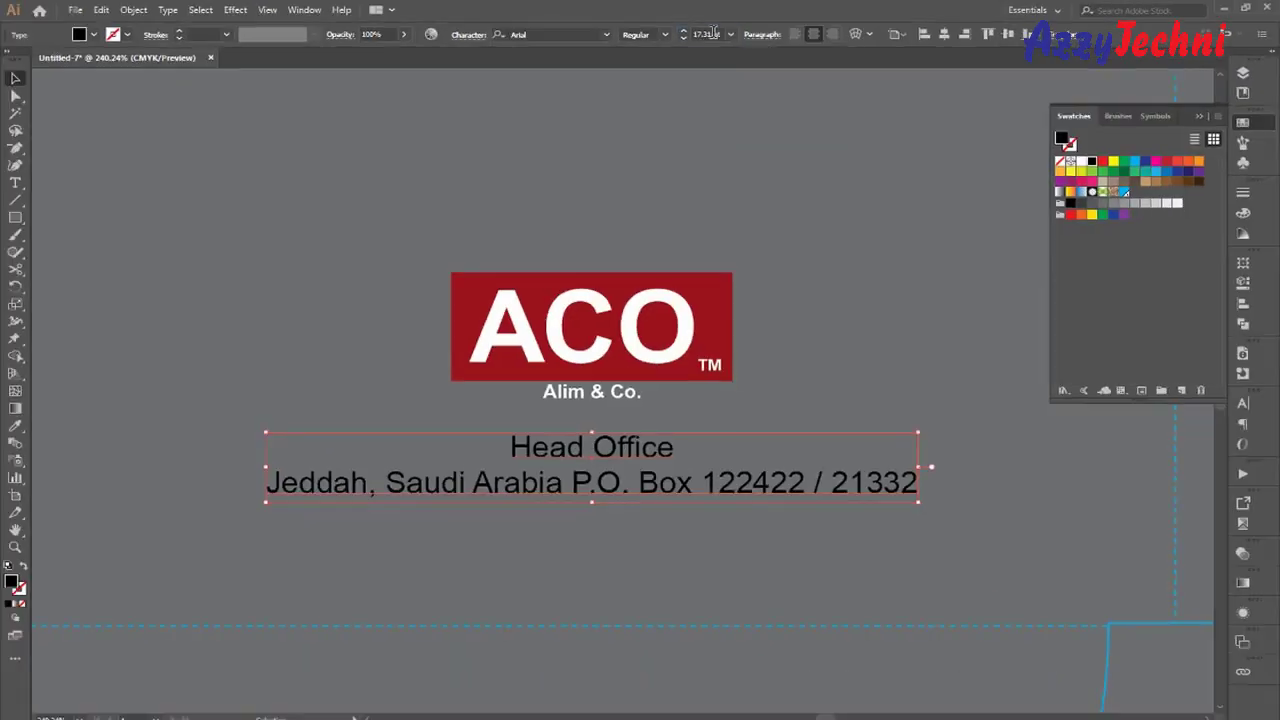
click(714, 34)
text(15)
key(Return)
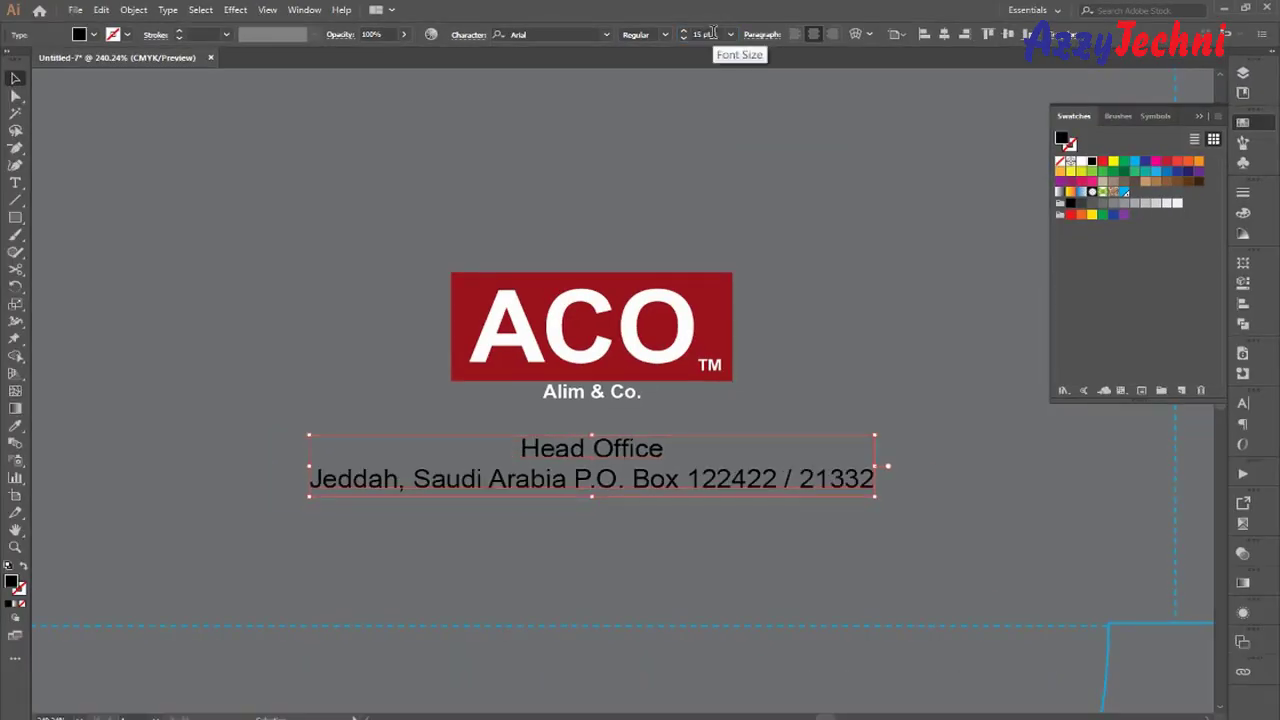
click(911, 290)
key(ctrl+minus)
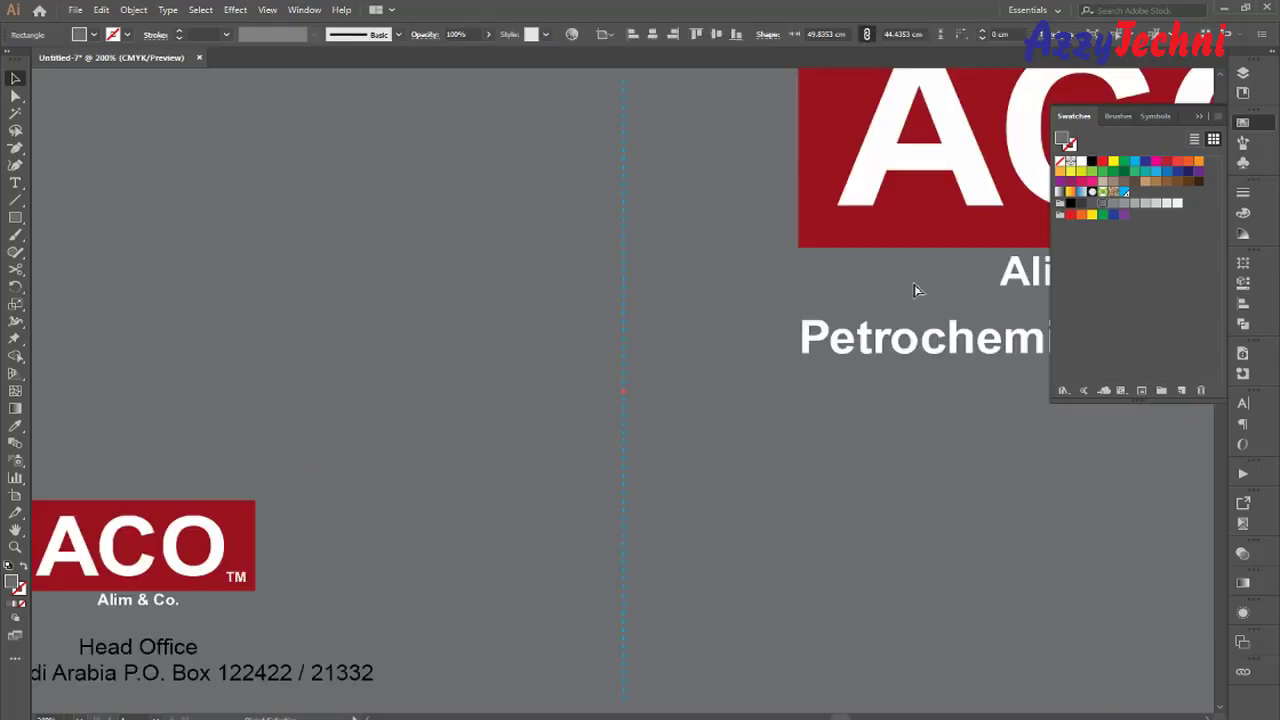
drag(389, 520, 705, 375)
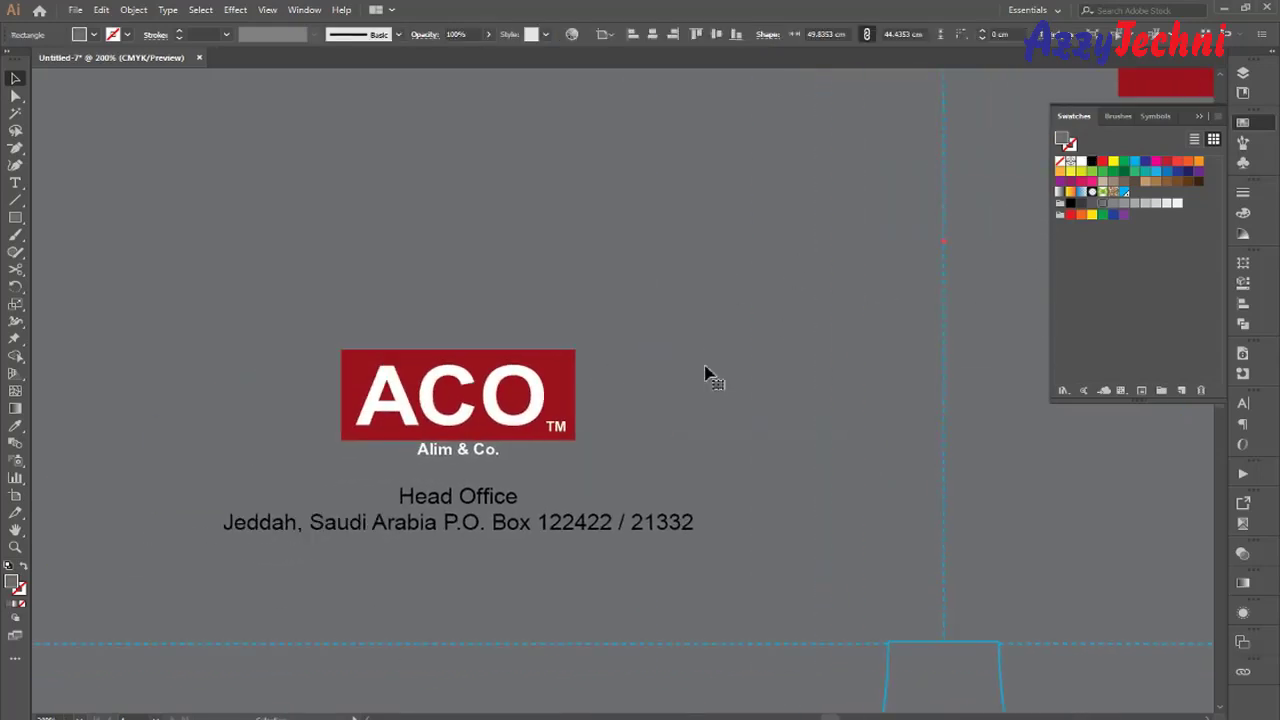
key(t)
click(692, 521)
key(Return)
text(w)
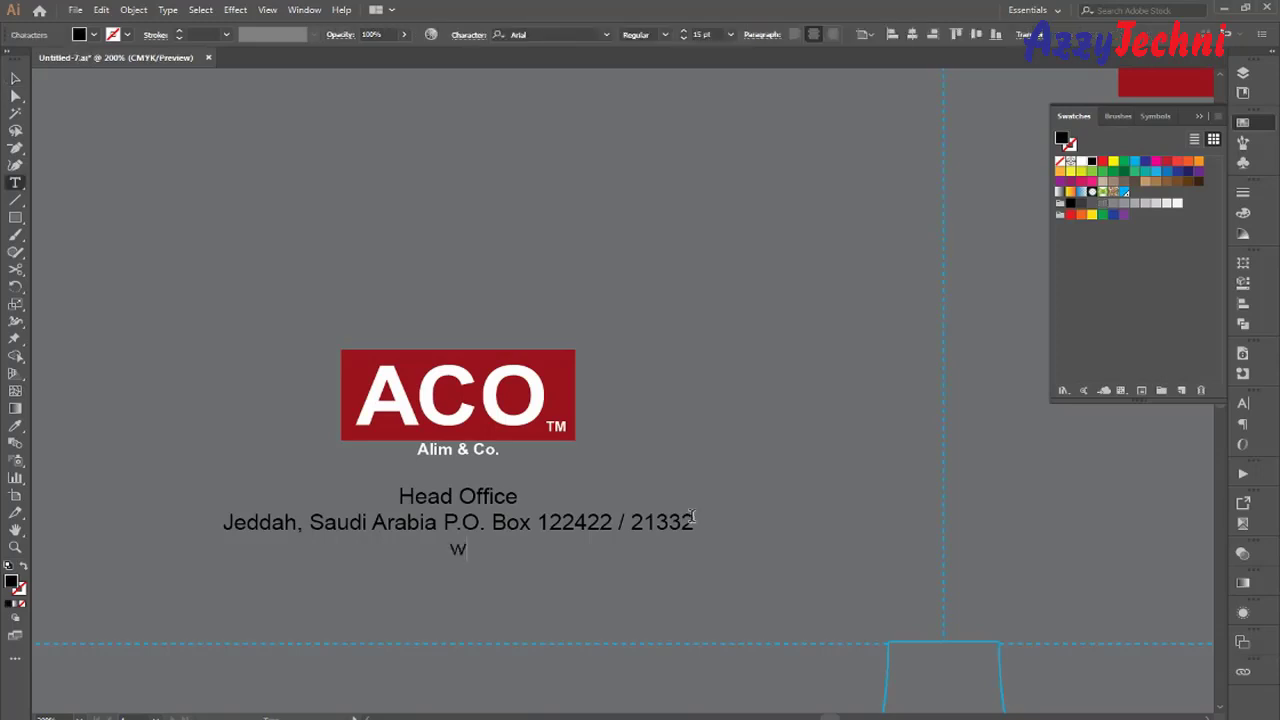
text(ww.acopetr)
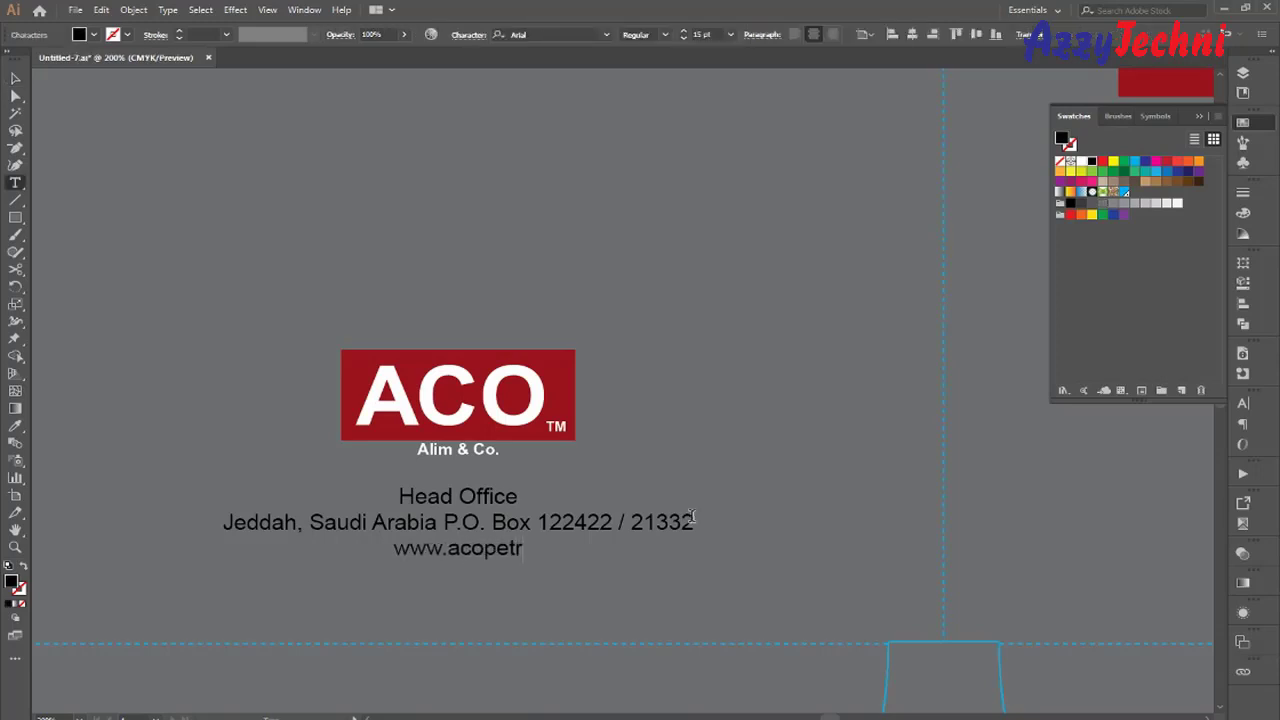
text(ochemical)
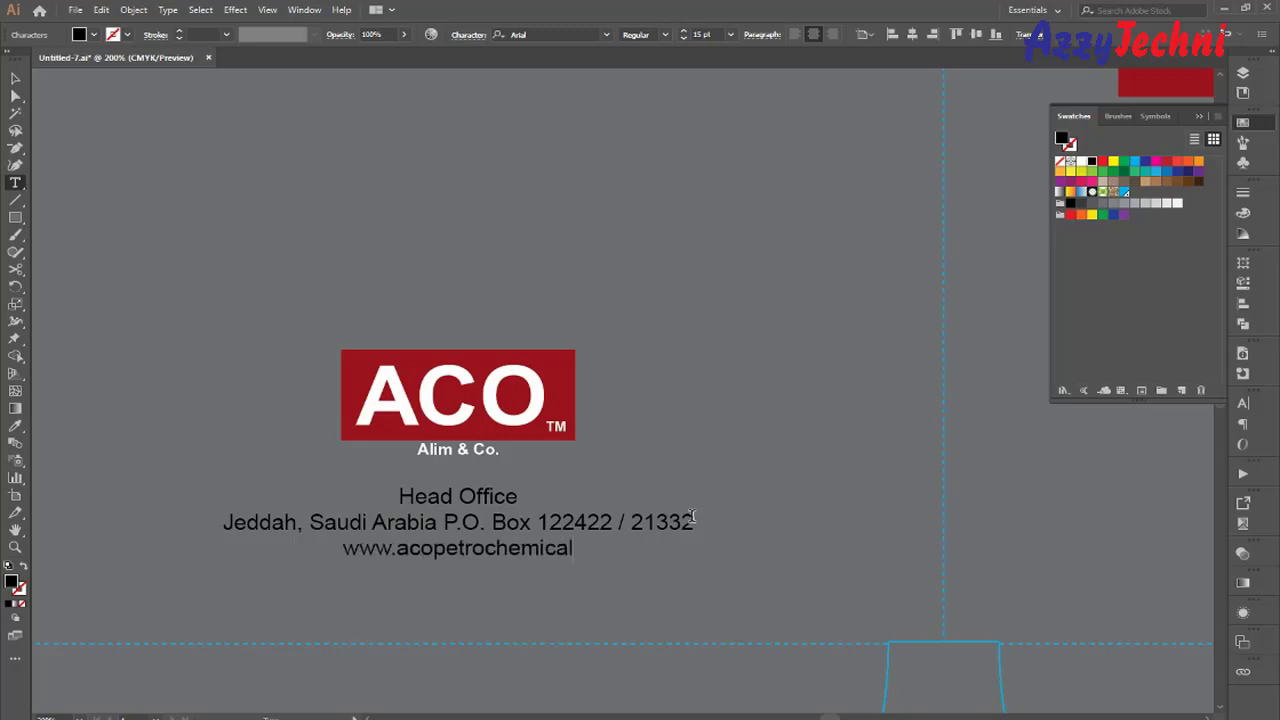
text(s.com)
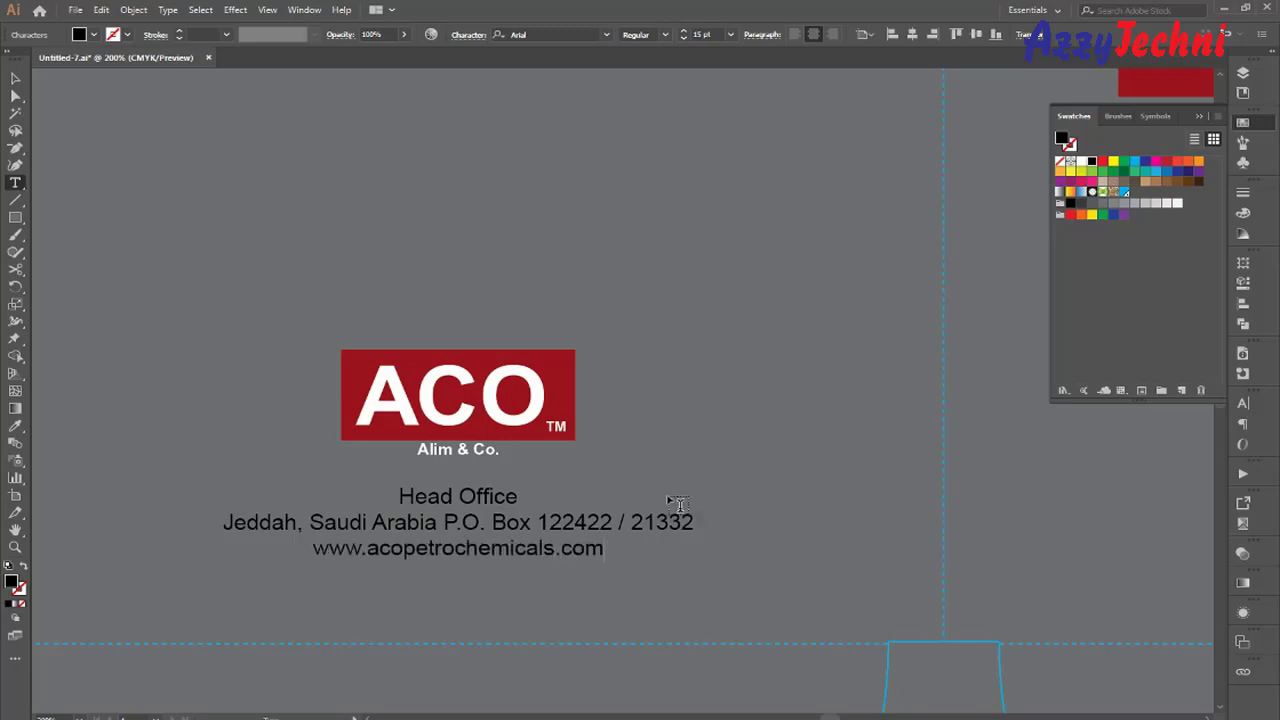
click(15, 78)
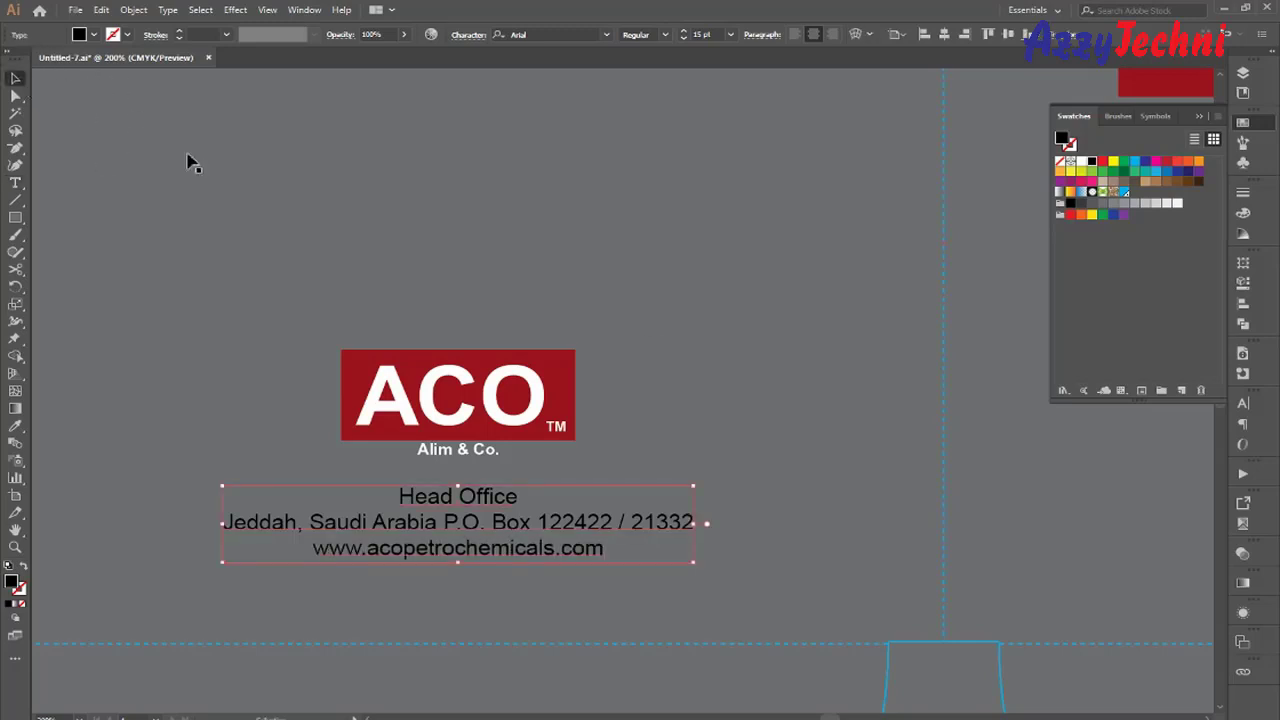
Change the "Head Office" line to uppercase.
triple_click(488, 499)
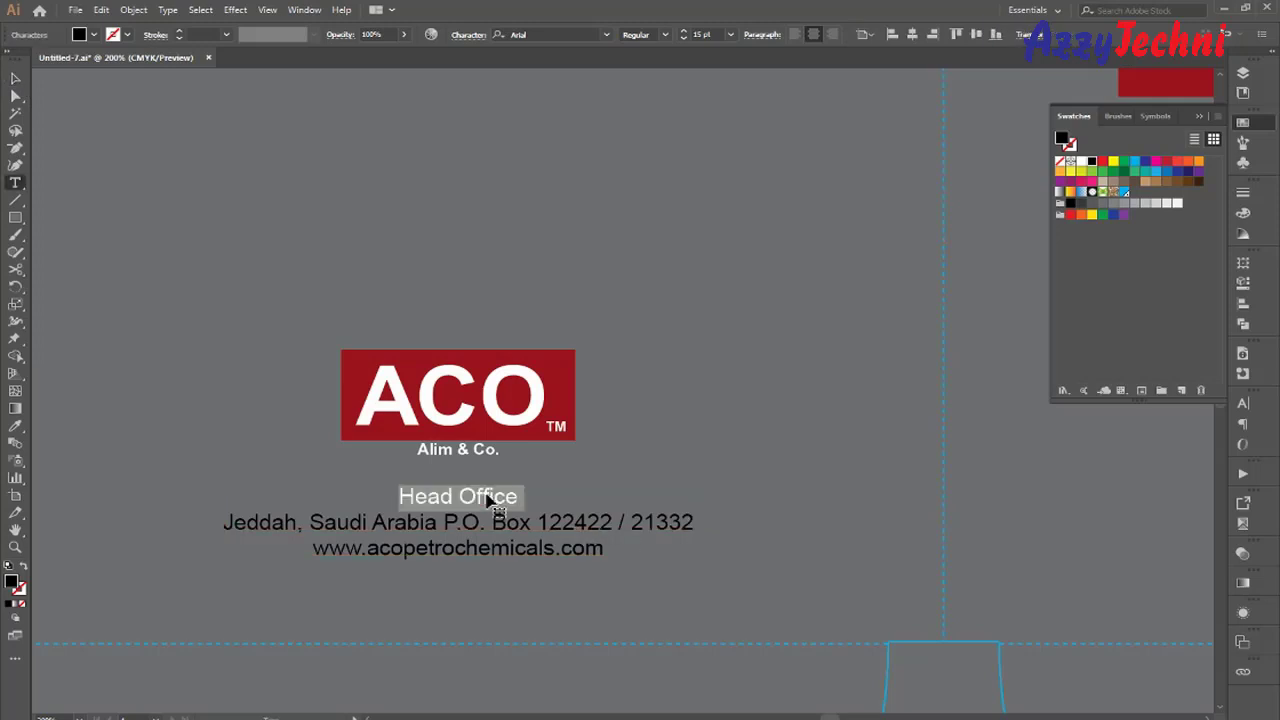
click(168, 10)
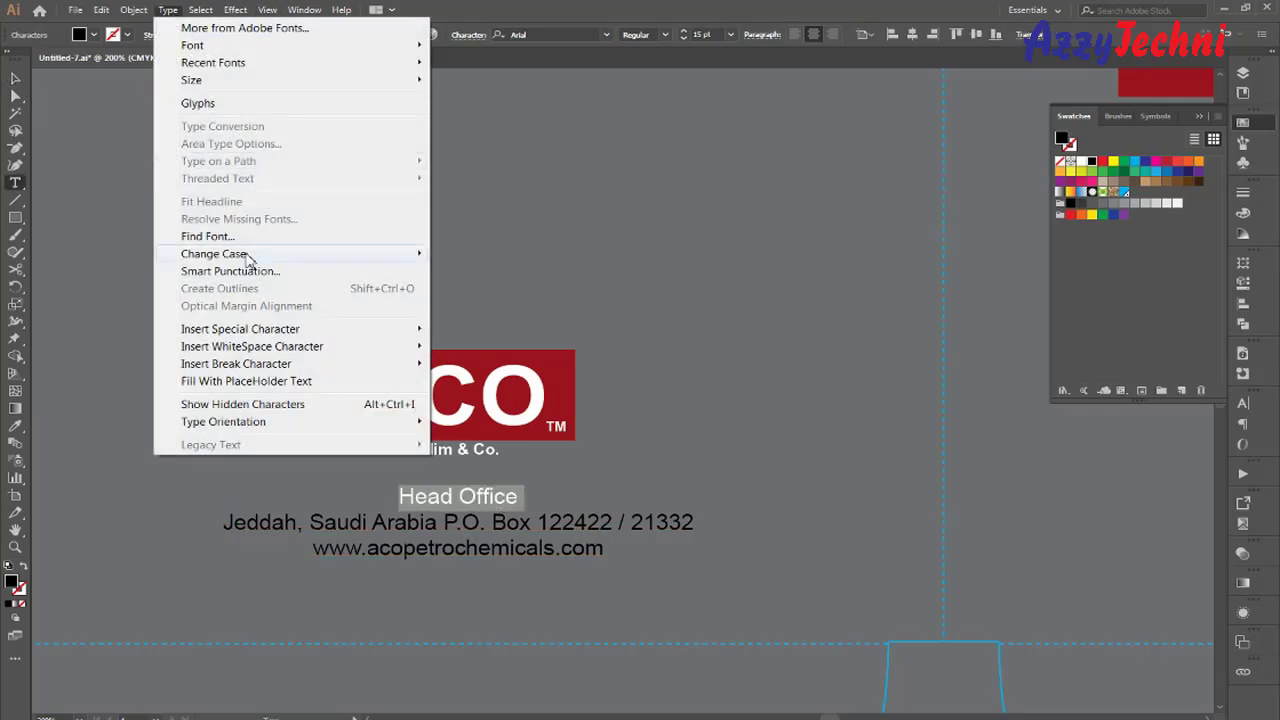
mouse_move(251, 254)
click(476, 258)
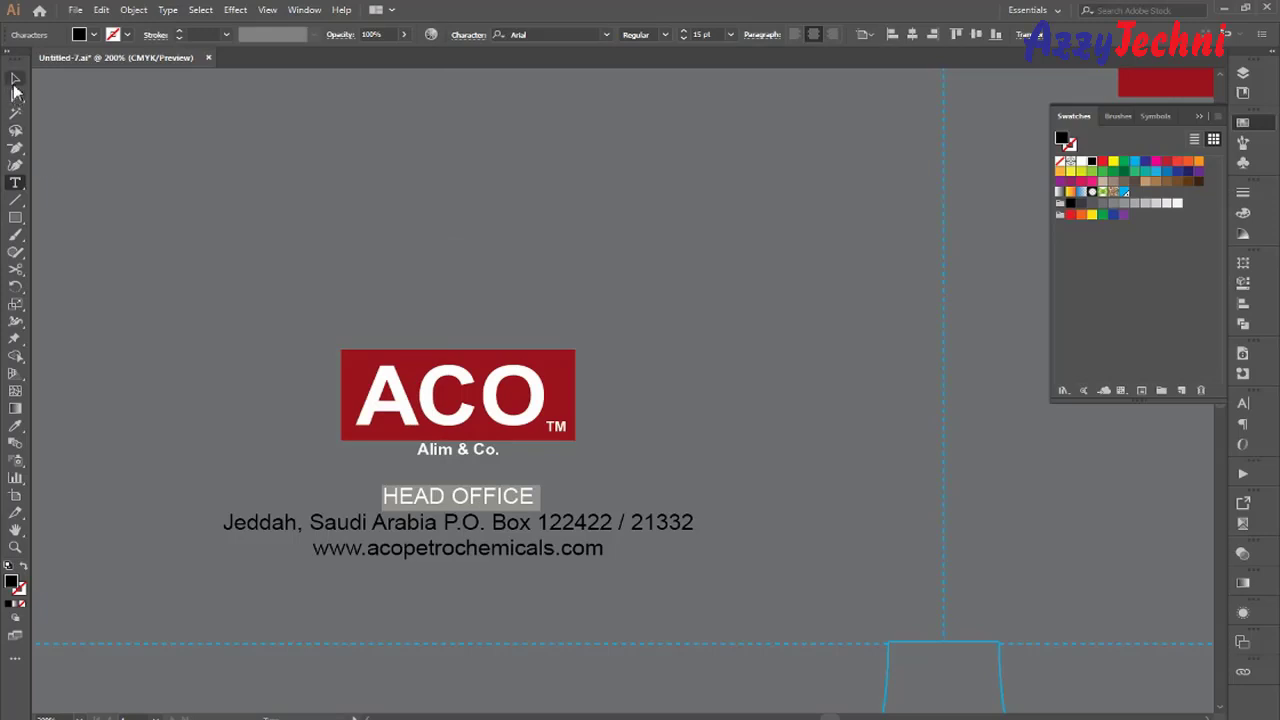
click(15, 79)
click(769, 438)
Draw a thin rectangle across the full width of the left panel, sitting on its lower fold line.
drag(676, 470, 776, 441)
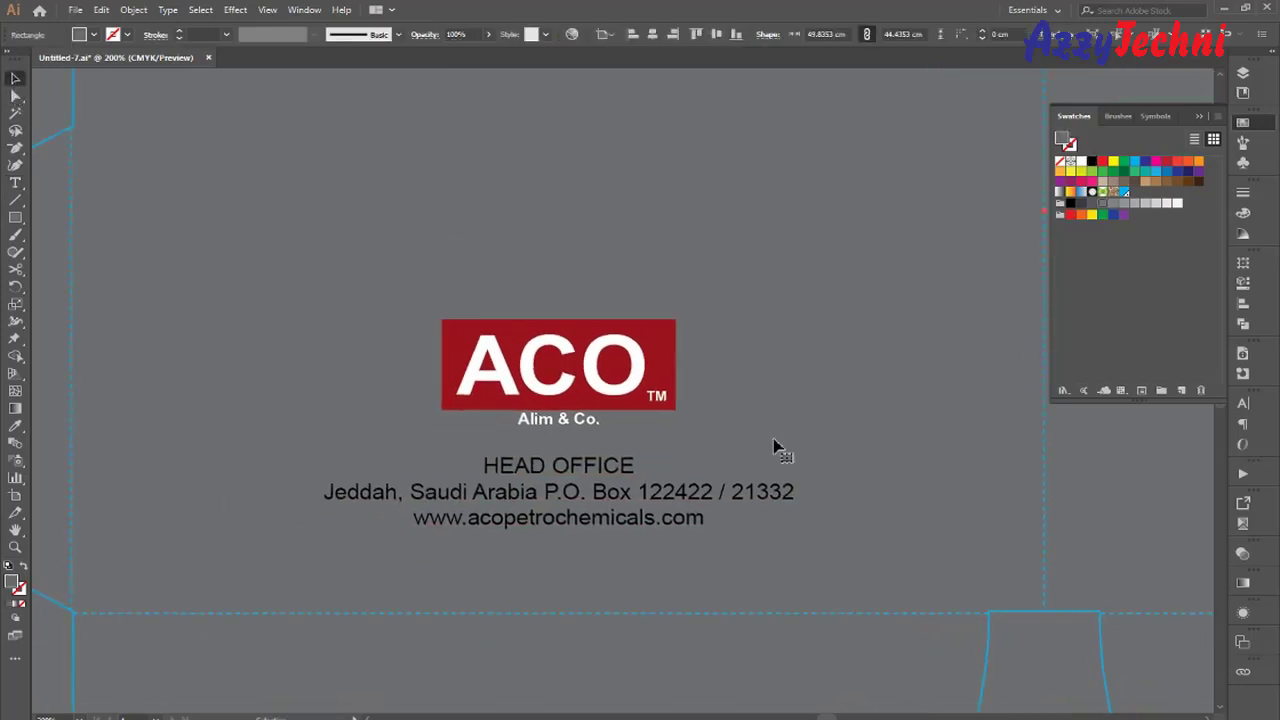
key(m)
drag(71, 570, 1045, 612)
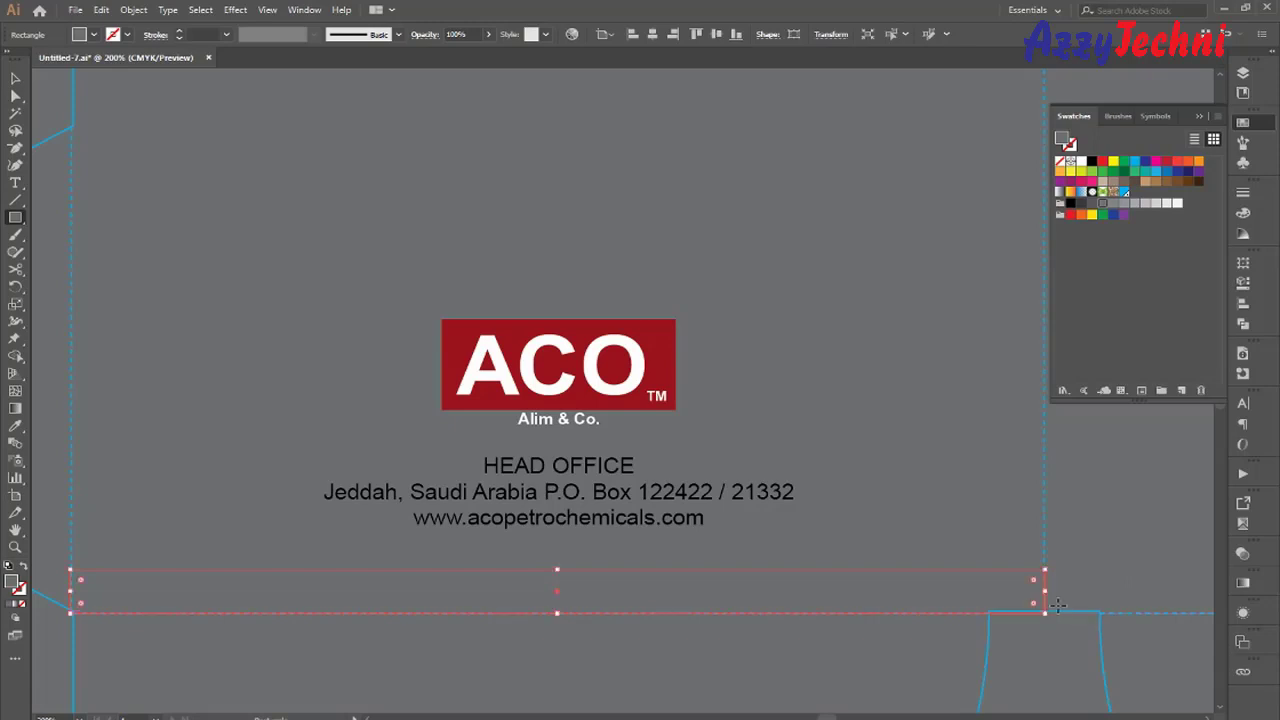
Fill the thin rectangle along the left panel's lower fold with the dark red sampled from the ACO logo background.
key(i)
click(671, 338)
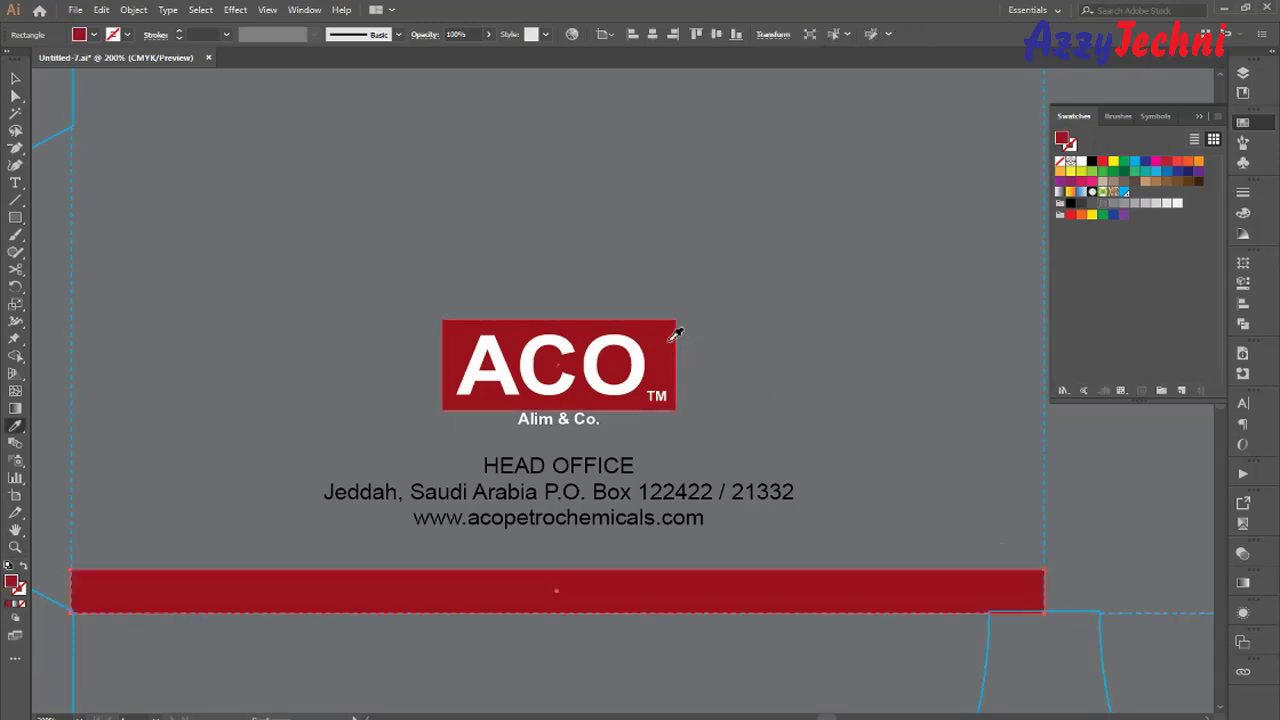
key(v)
click(812, 395)
drag(852, 487, 867, 456)
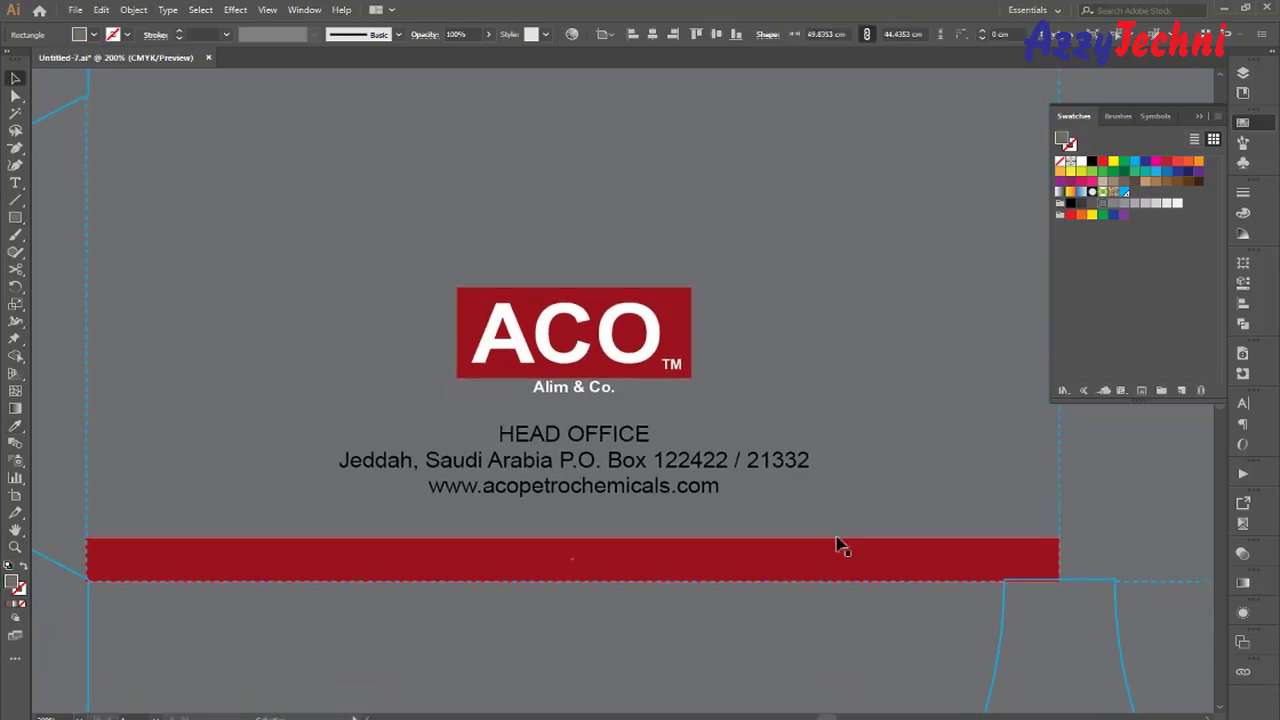
click(800, 566)
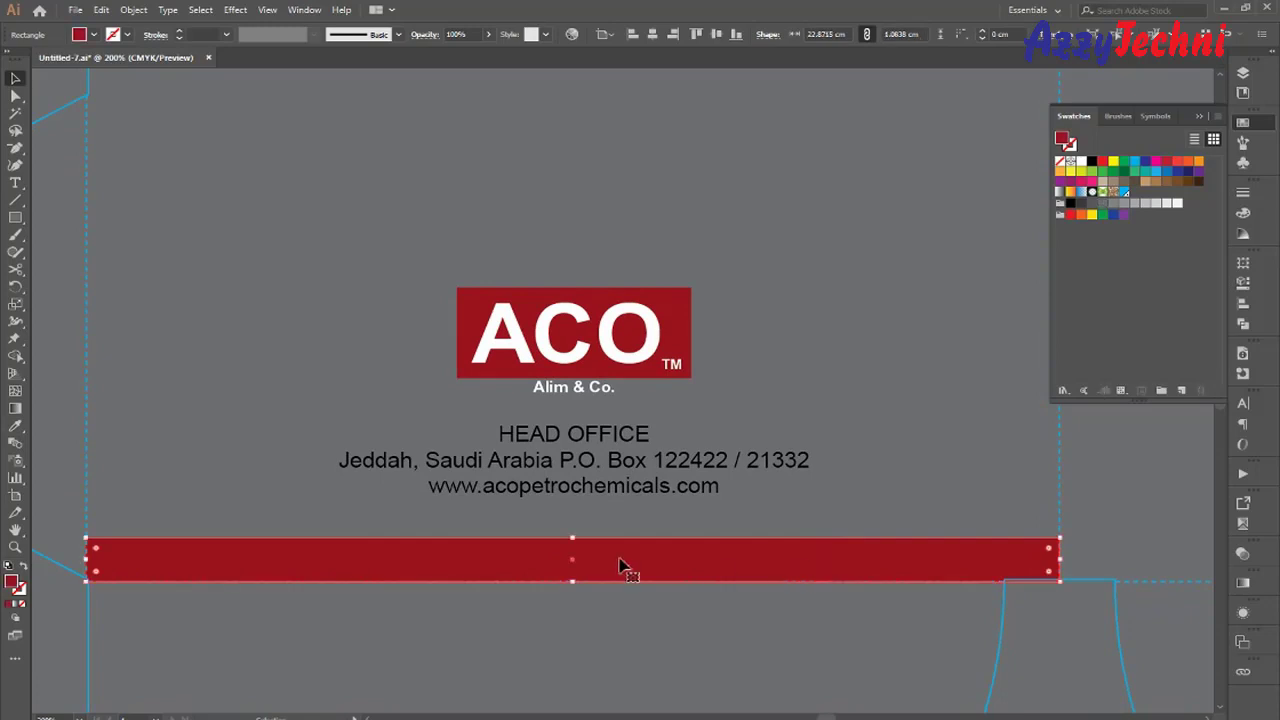
click(677, 521)
Duplicate the head office text block down onto the red bar and bring the copy to the front.
click(632, 487)
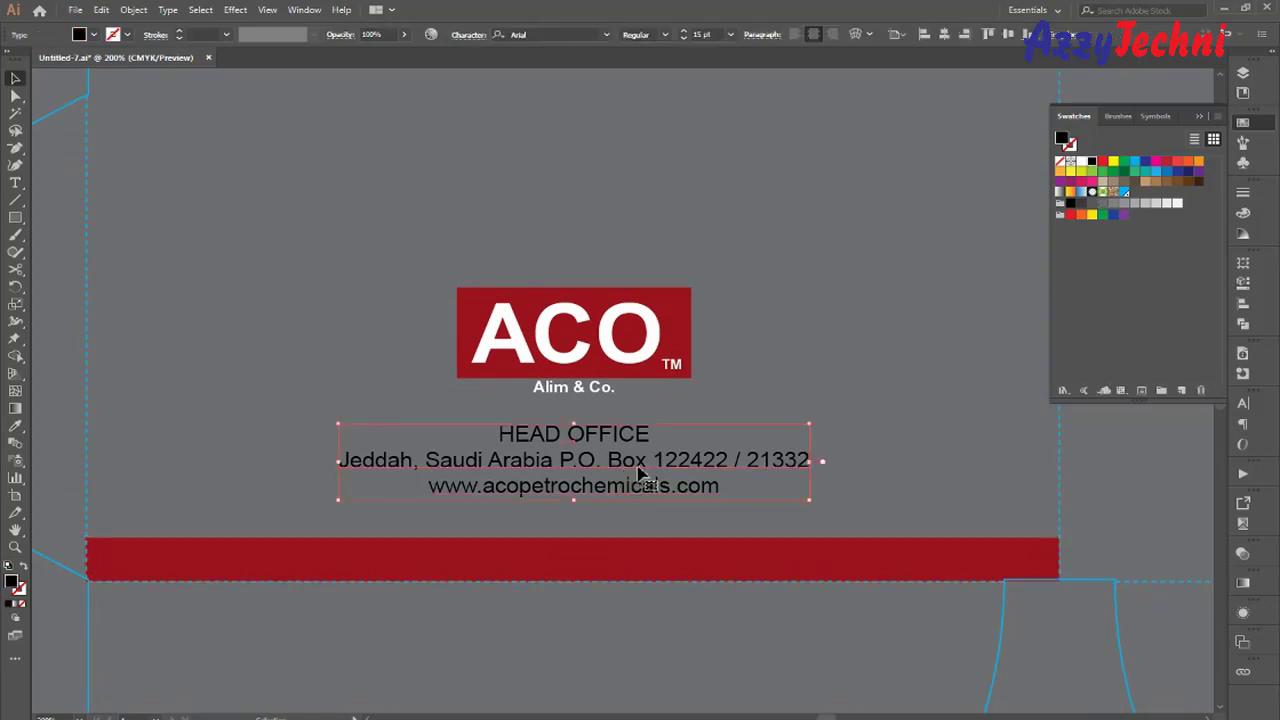
drag(632, 487, 480, 568)
right_click(480, 570)
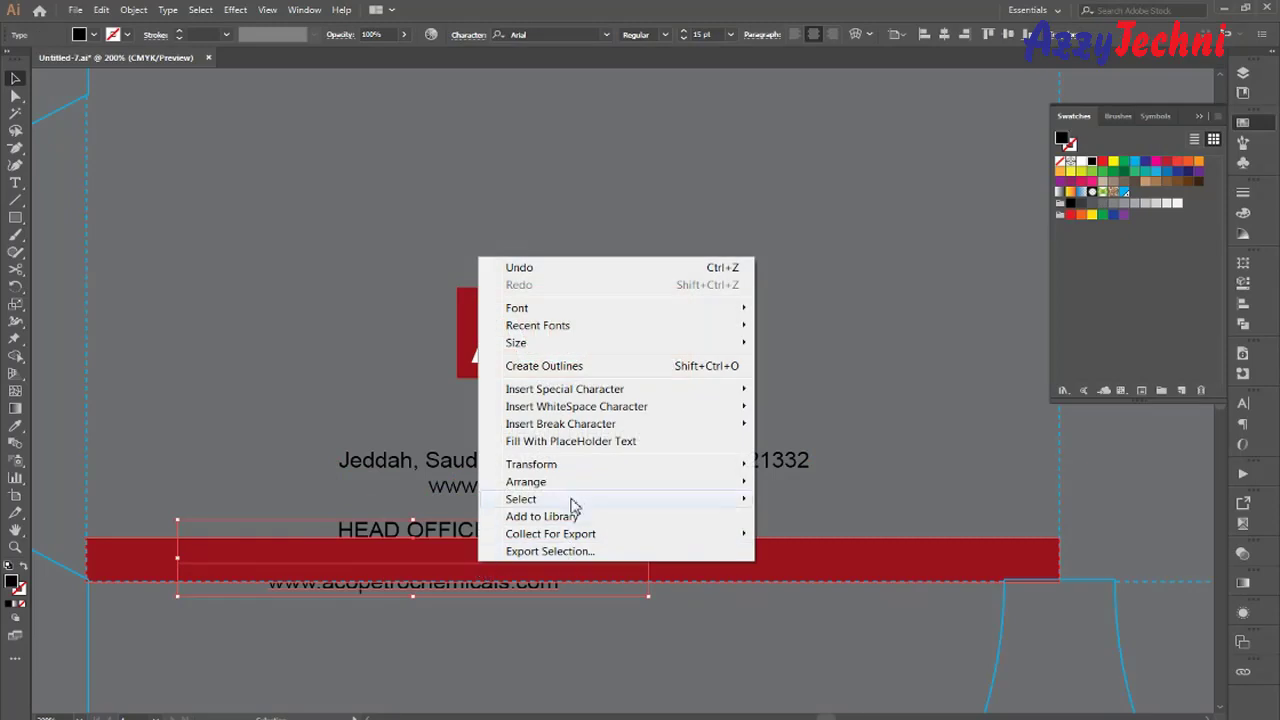
mouse_move(588, 492)
click(832, 485)
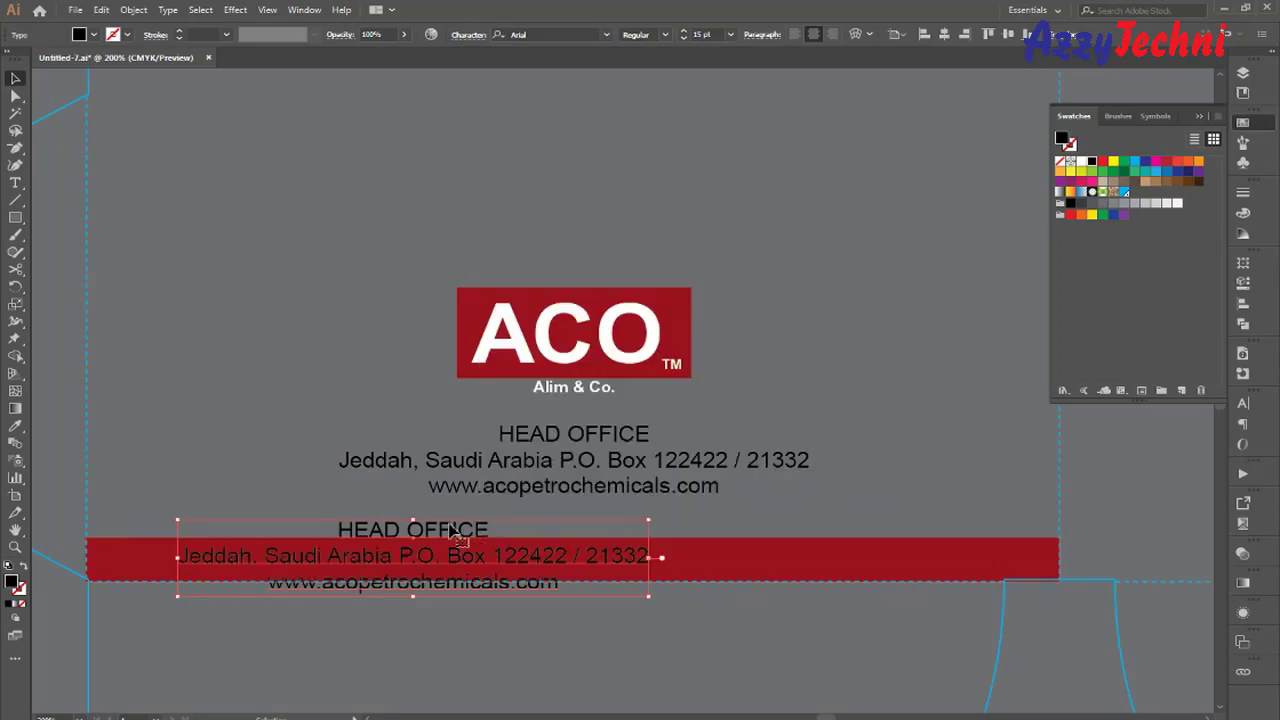
Make the copied text white and replace its wording with "Oman United Arab Emirated Saudi Arabia Egypt algeria".
double_click(449, 525)
key(ctrl+a)
click(1082, 163)
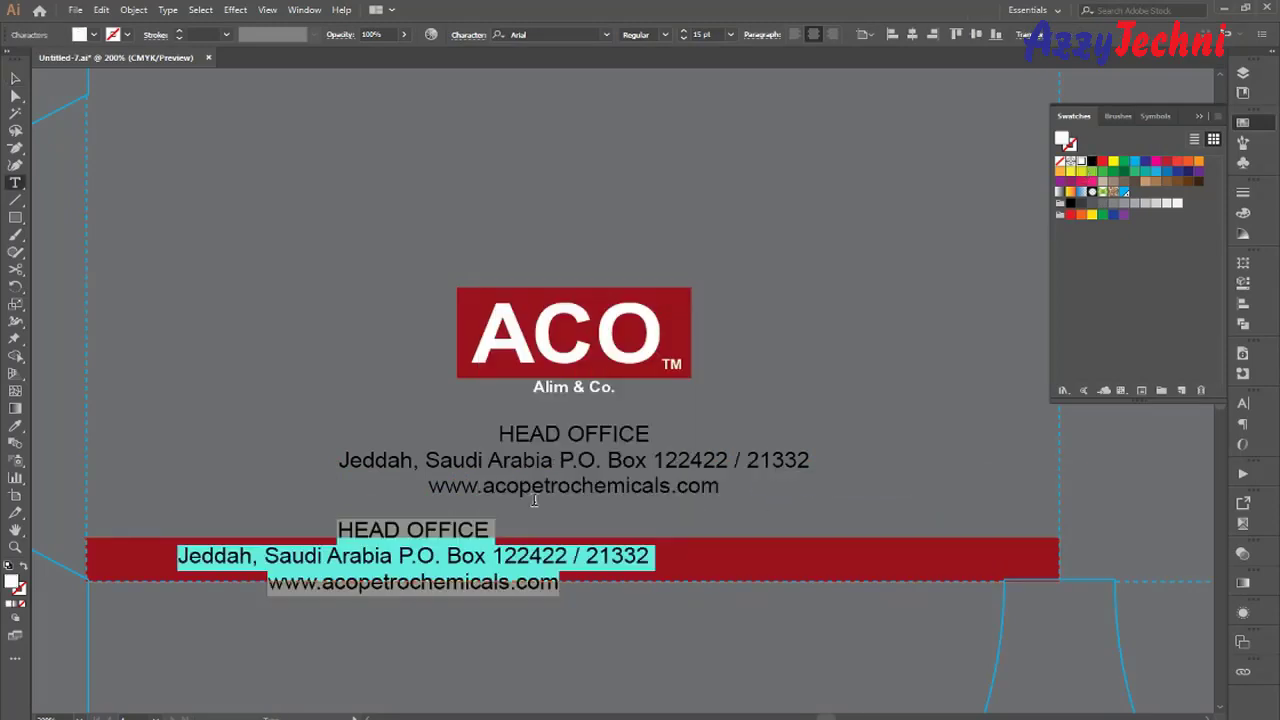
text(Oman)
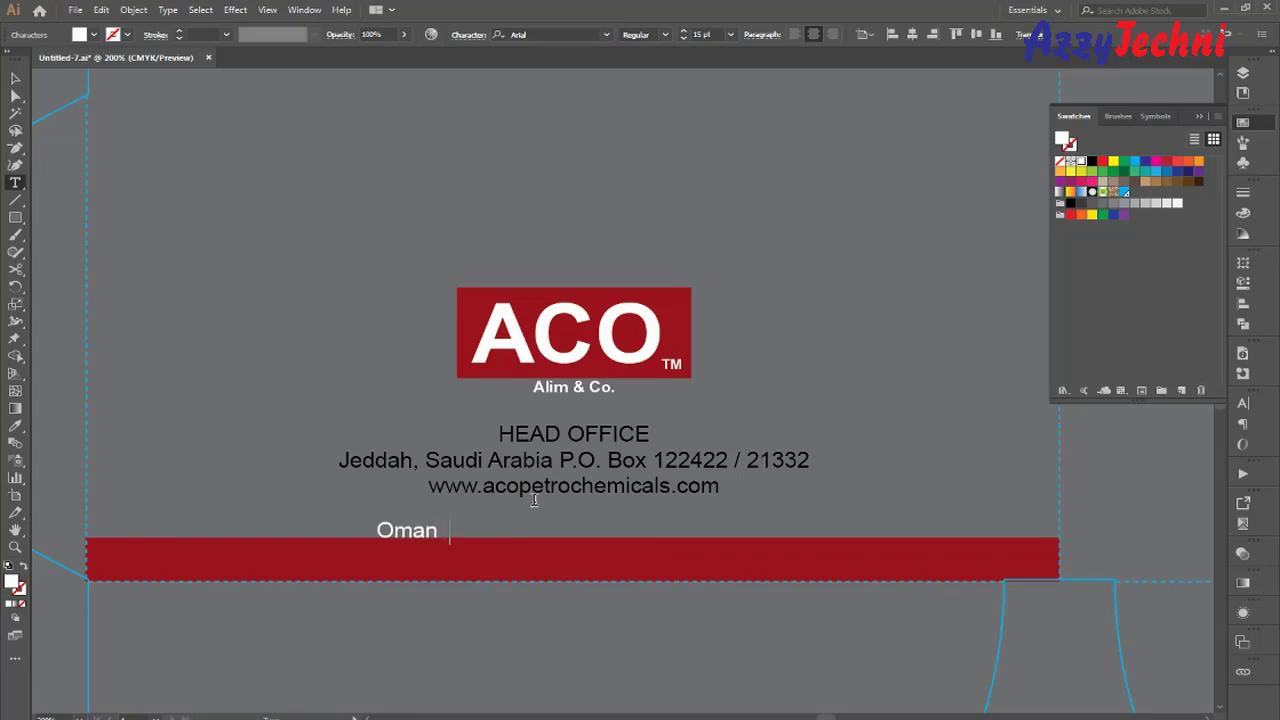
text(Unite)
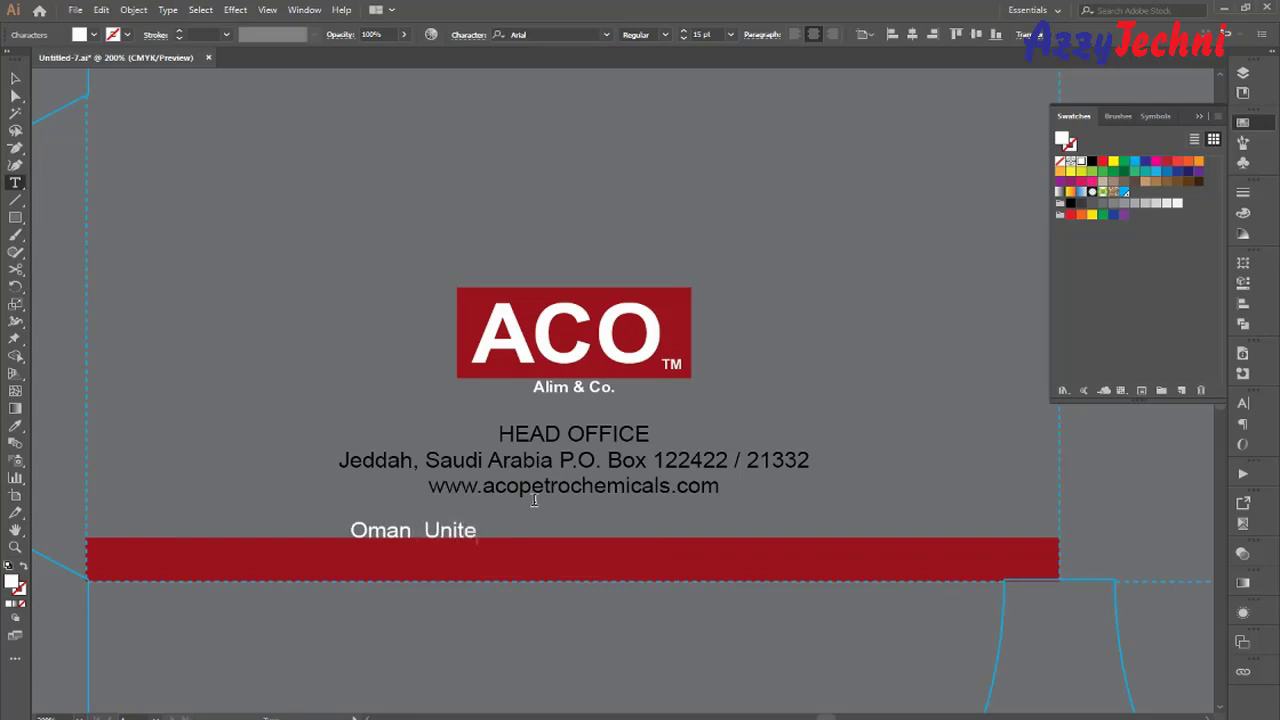
text(d Arab )
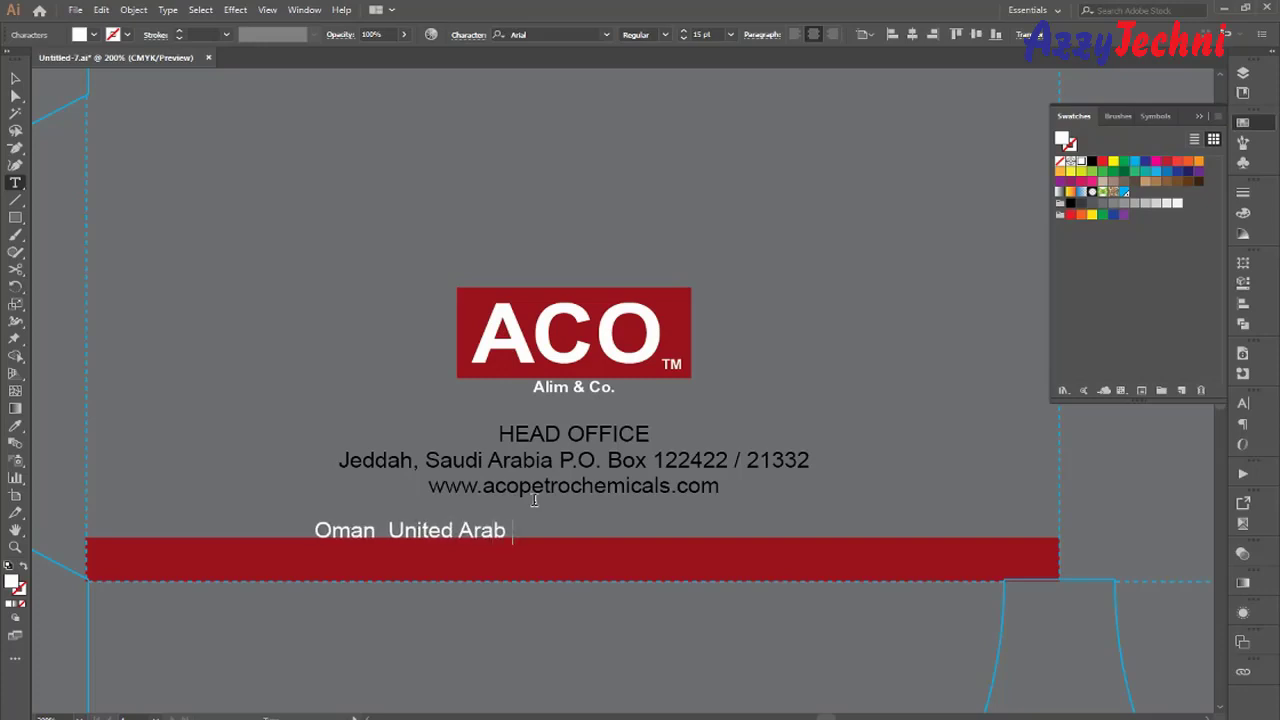
text(Emirated )
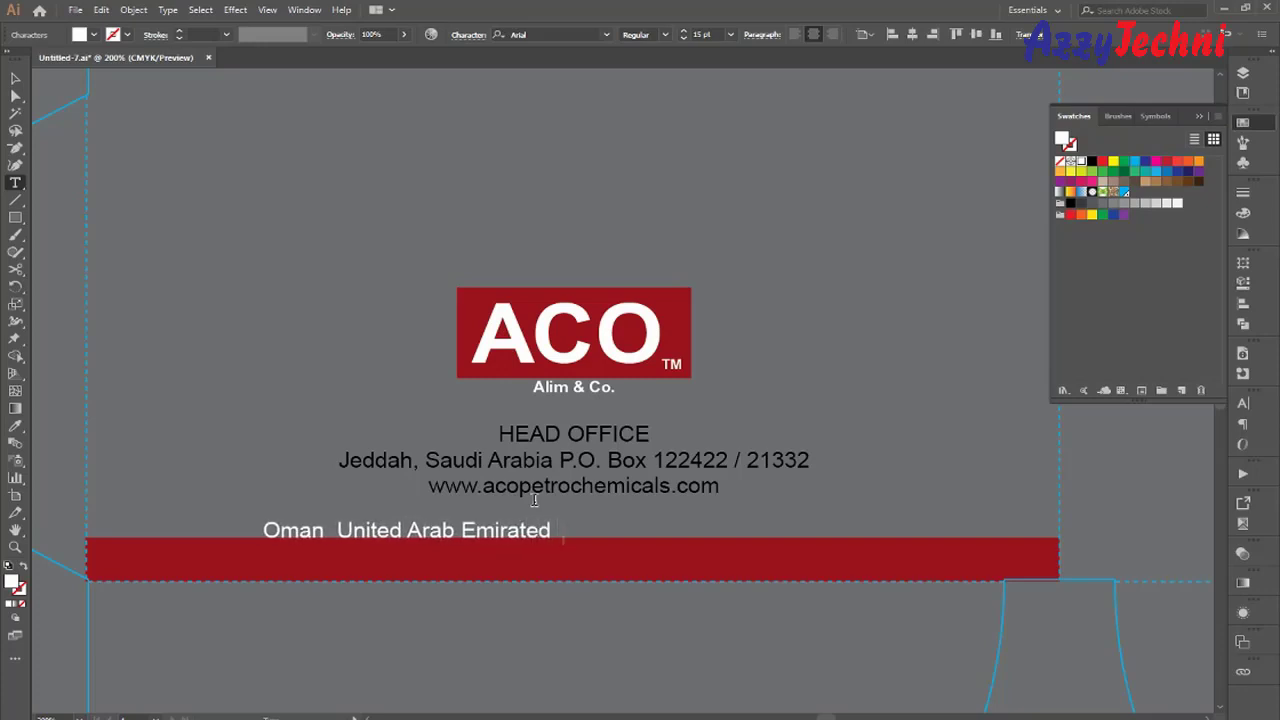
text(  Sau)
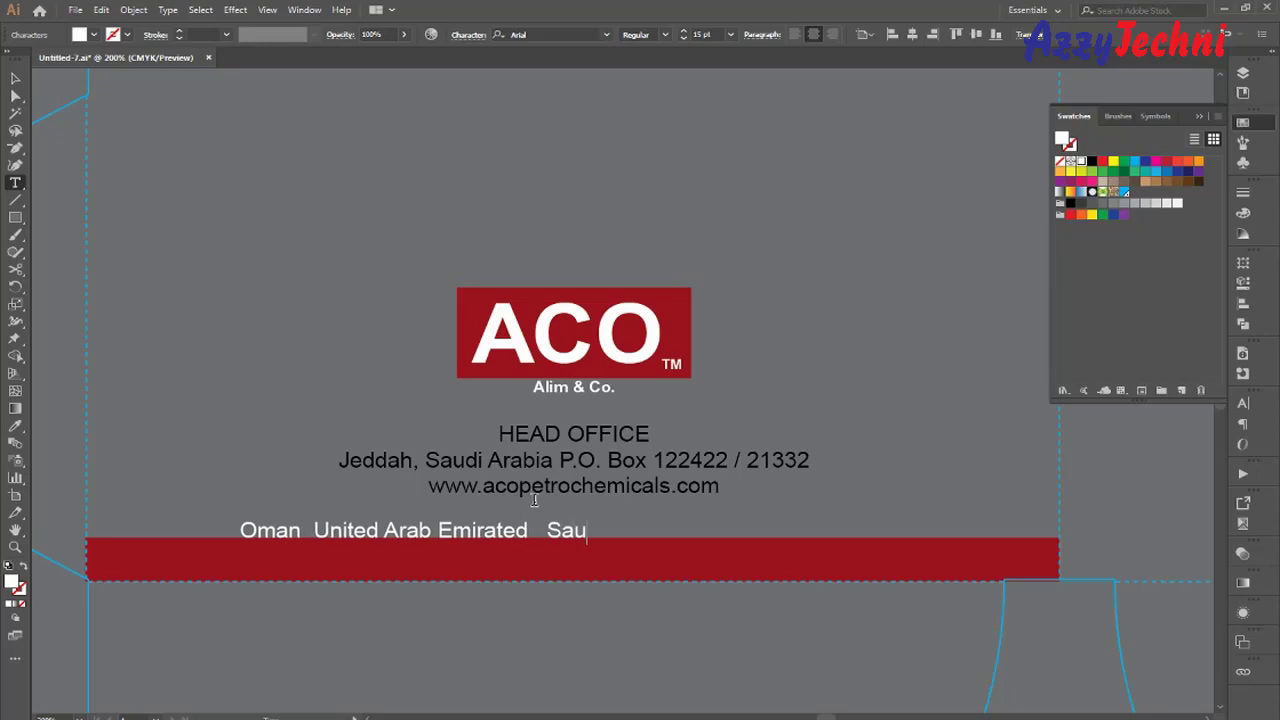
text(di Arabia)
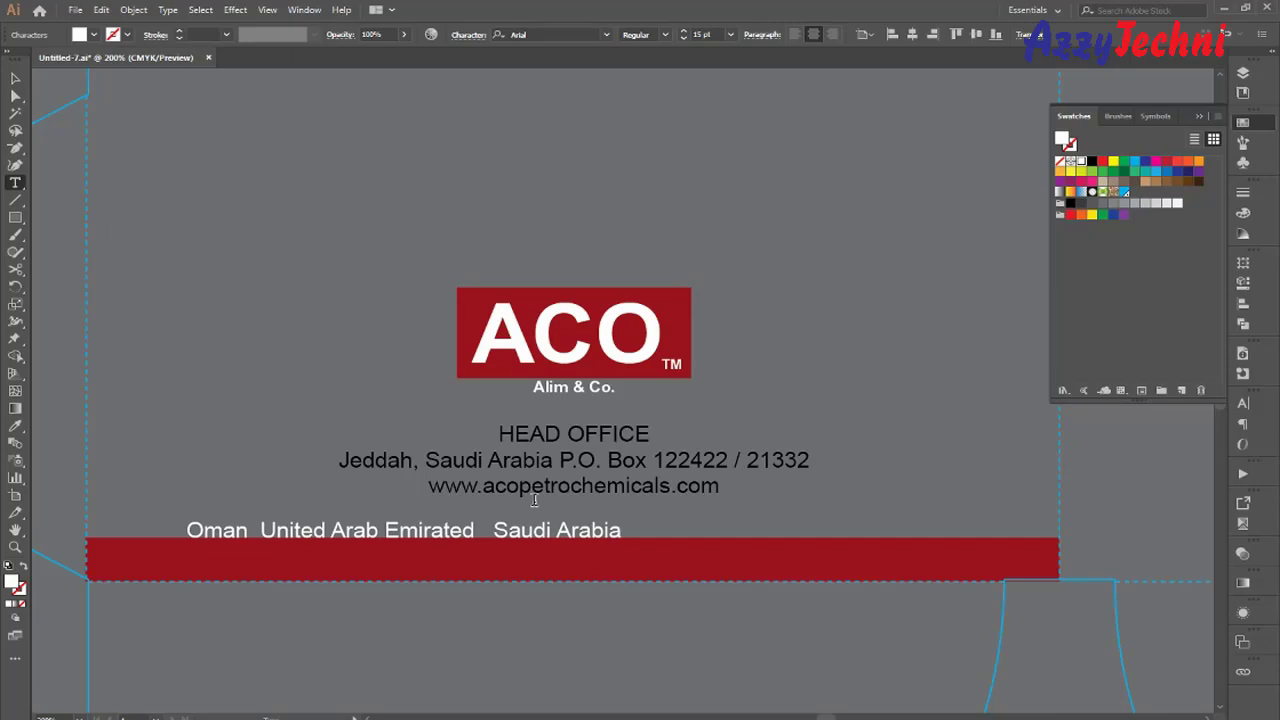
text(Egypt   )
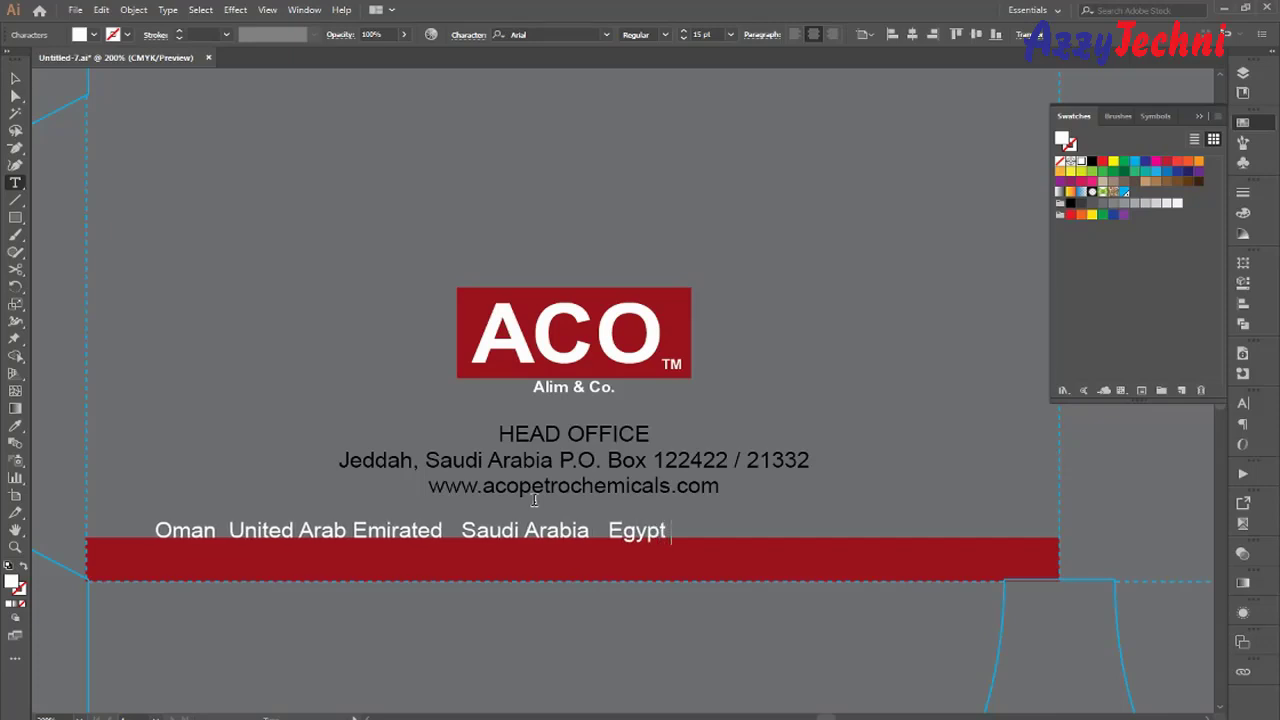
text(al)
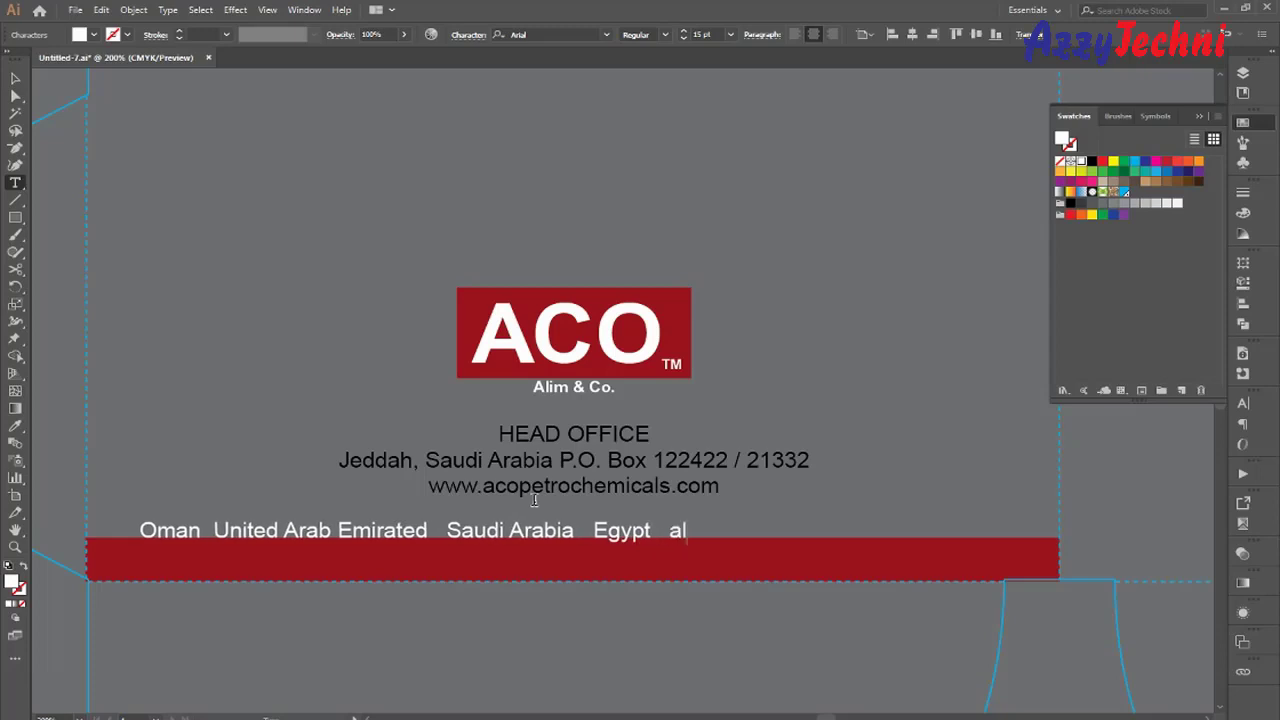
text(geria)
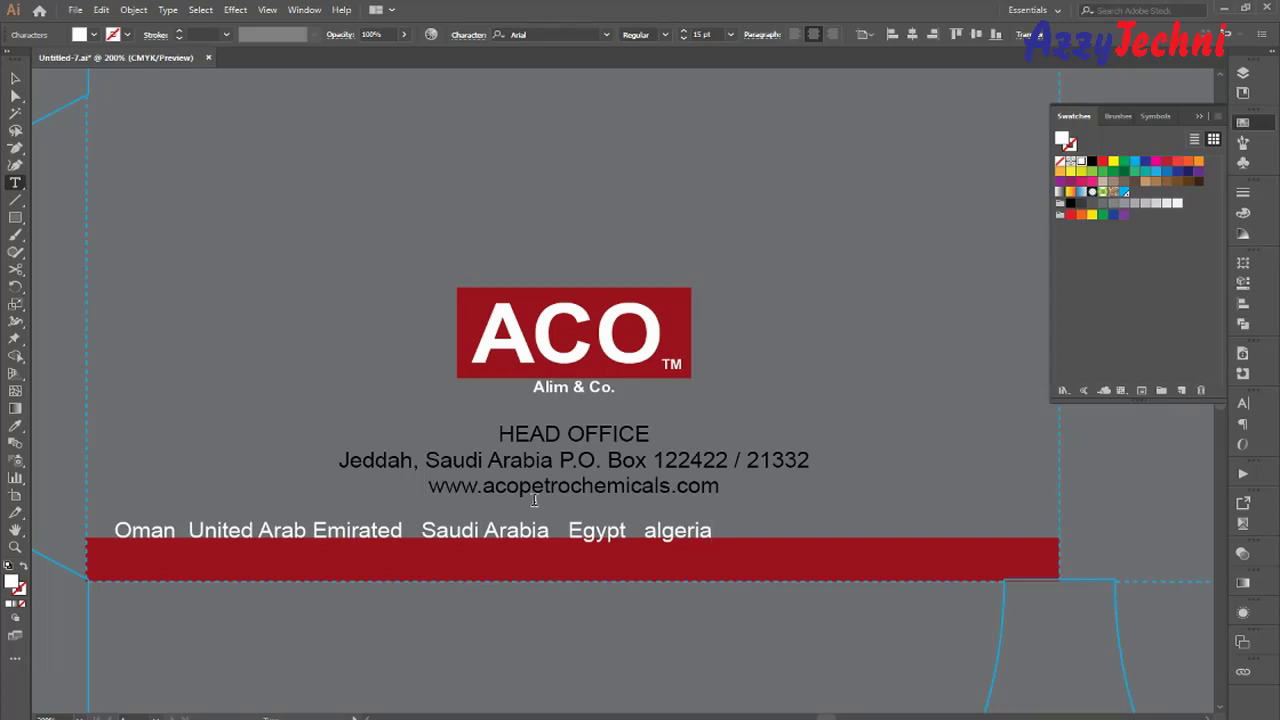
click(15, 78)
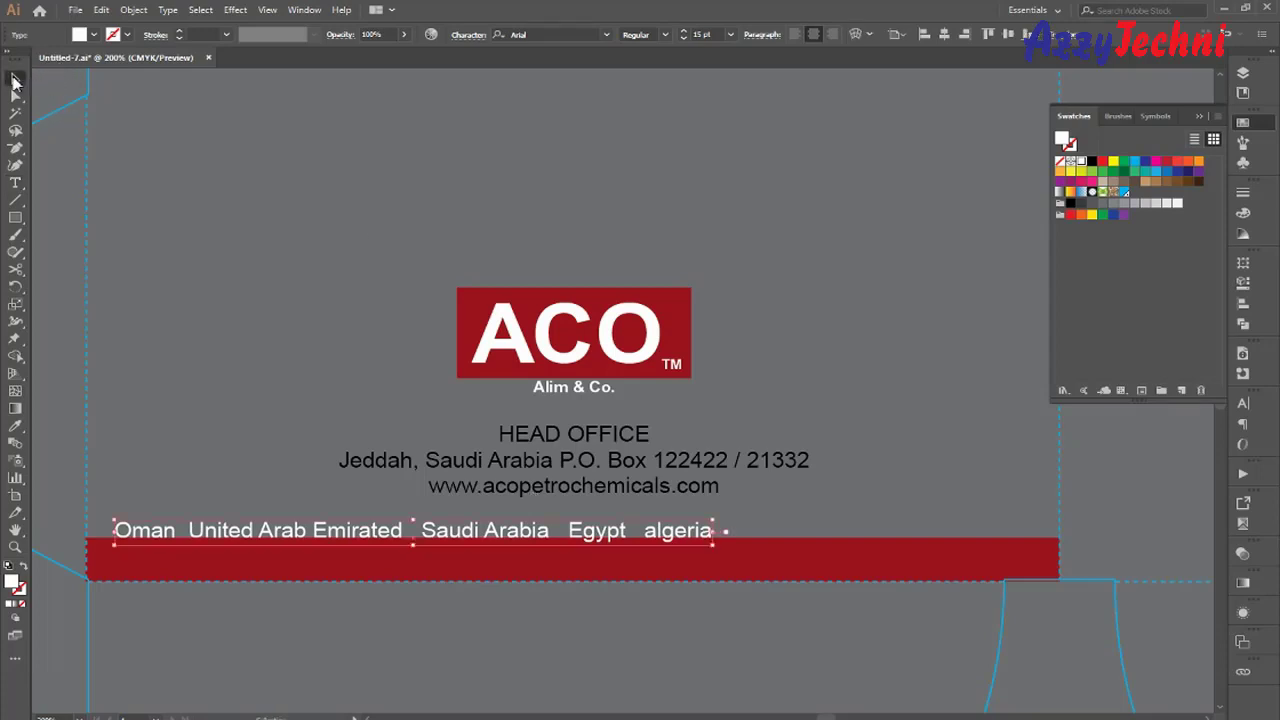
Move the country list onto the red bar and center it horizontally with the bar.
drag(585, 532, 740, 559)
shift+click(953, 558)
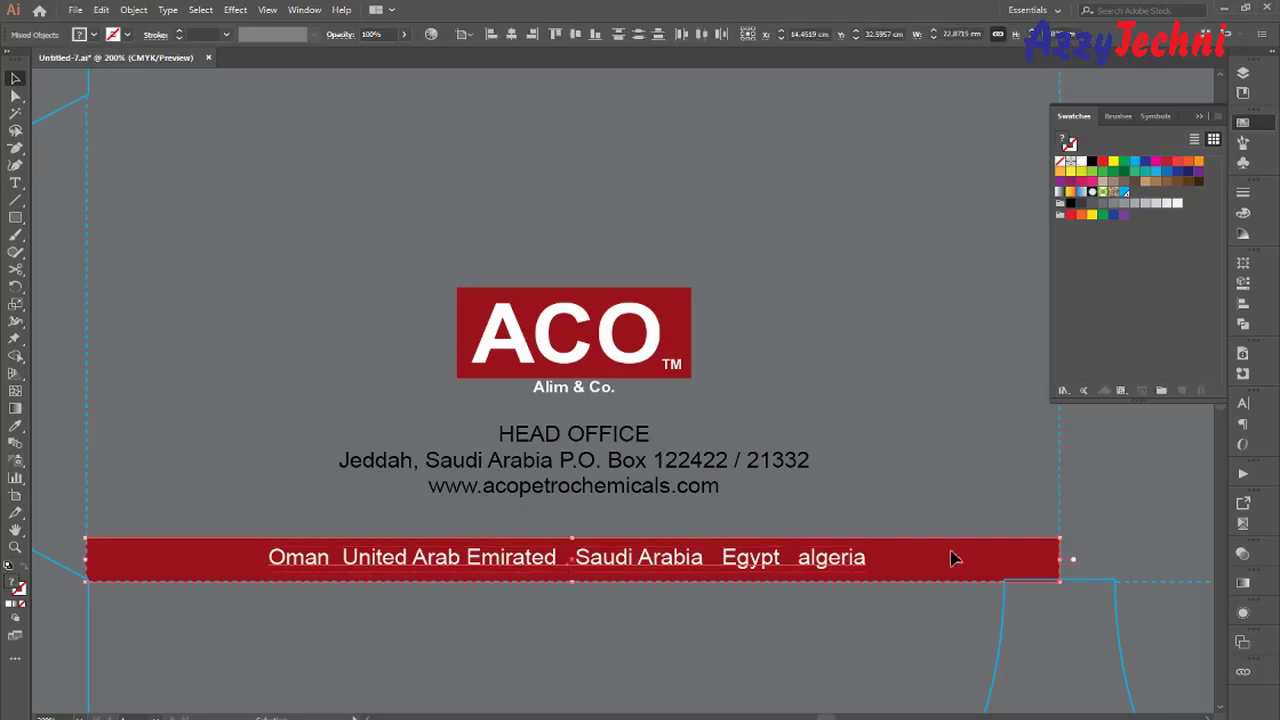
click(511, 34)
click(842, 637)
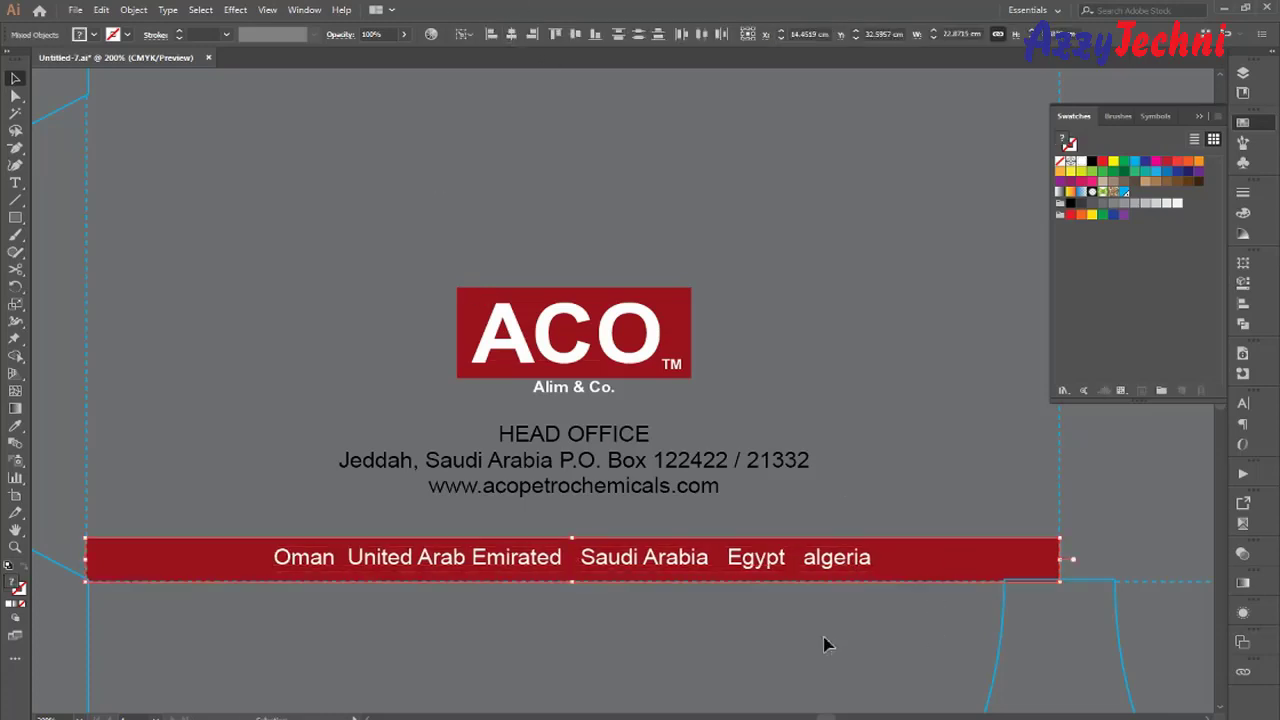
Replace the gap between "Oman" and "United Arab Emirated" with a spaced solid bullet (●) from the Arial glyphs.
drag(198, 423, 844, 619)
drag(538, 477, 599, 508)
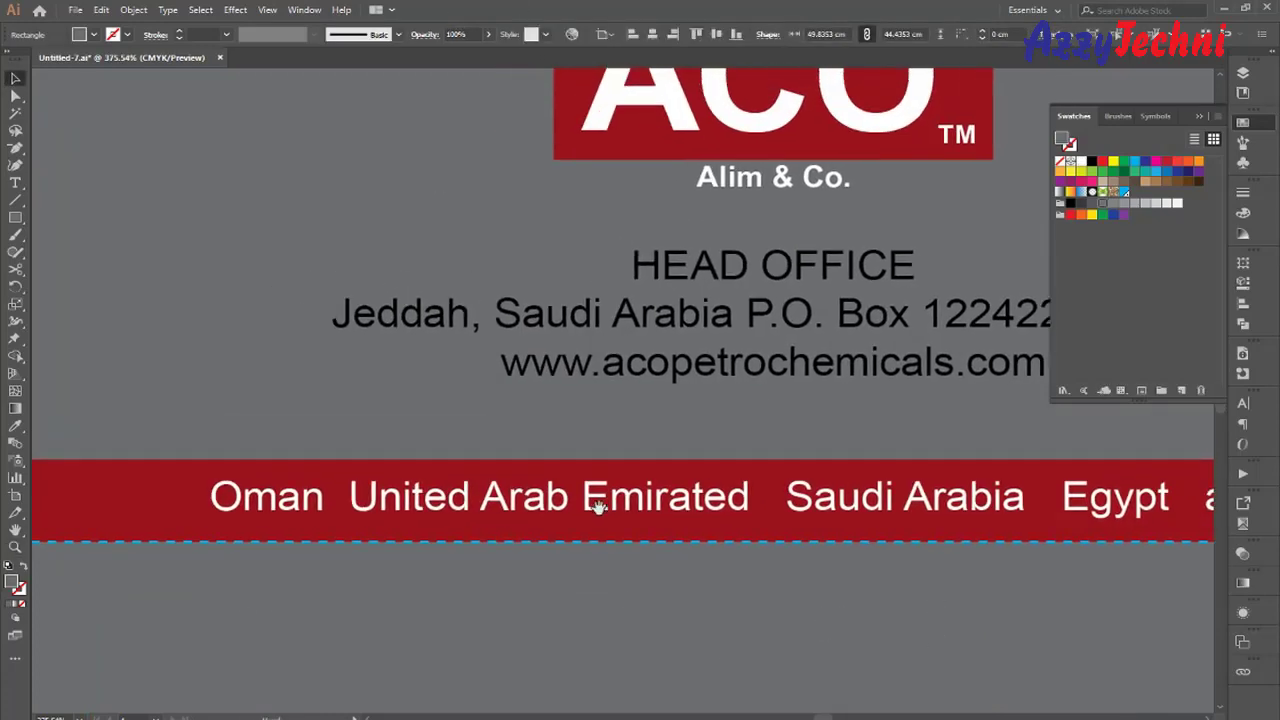
click(355, 513)
double_click(352, 513)
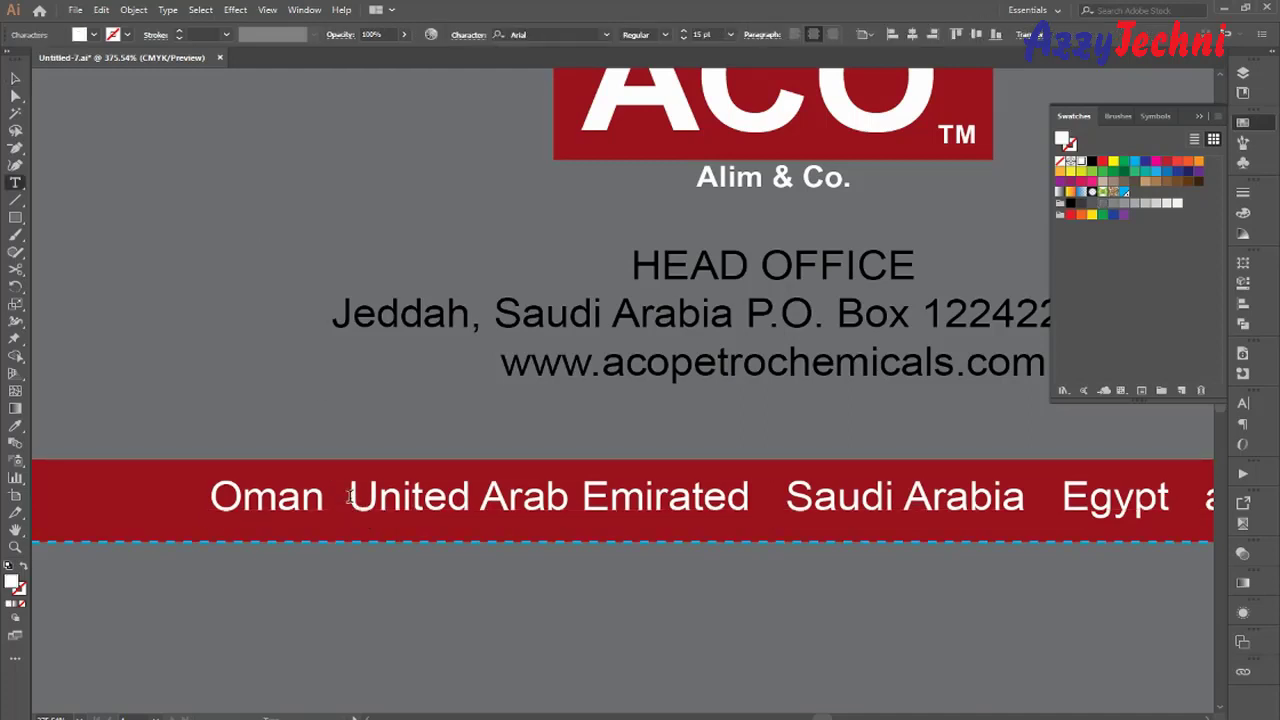
drag(349, 497, 325, 497)
click(168, 10)
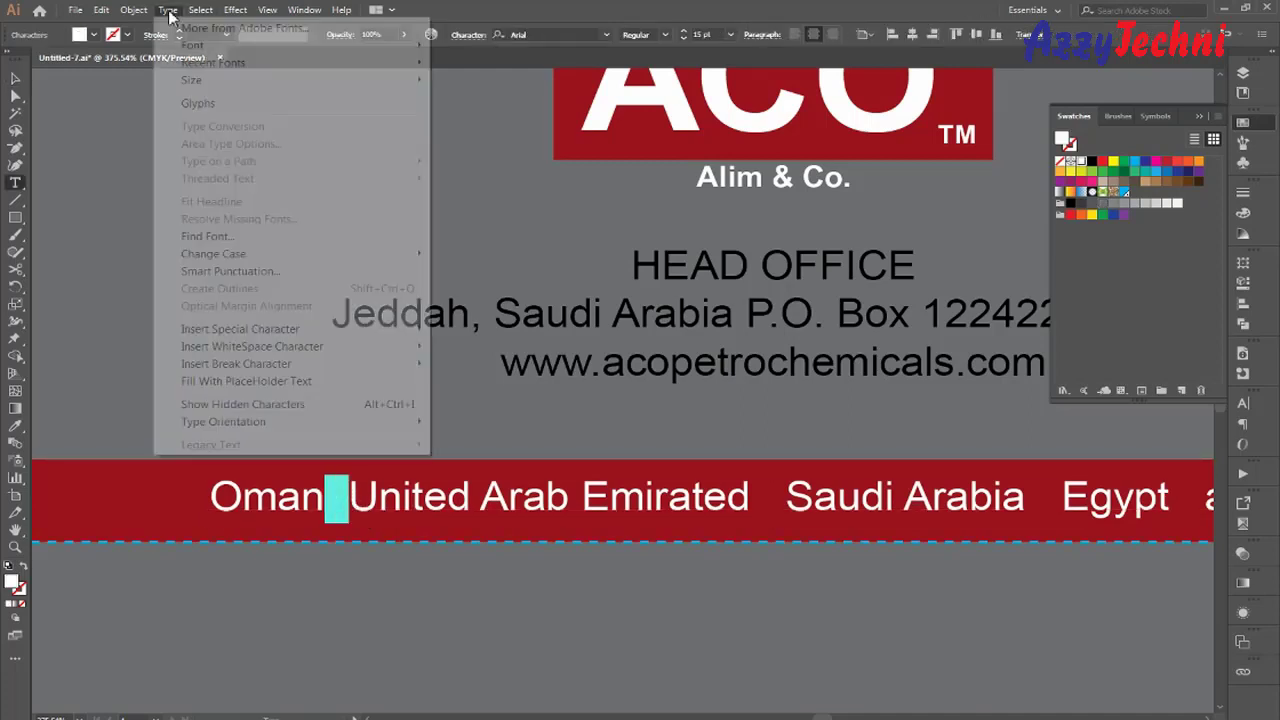
mouse_move(257, 256)
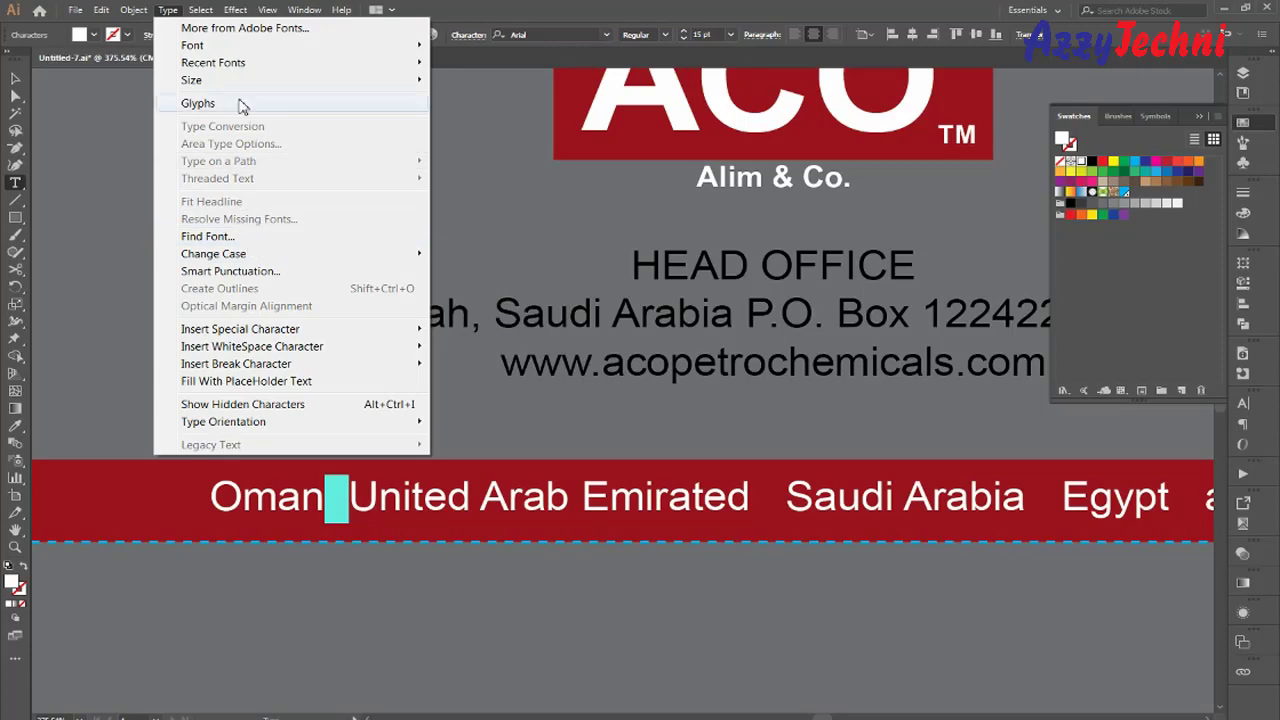
click(240, 104)
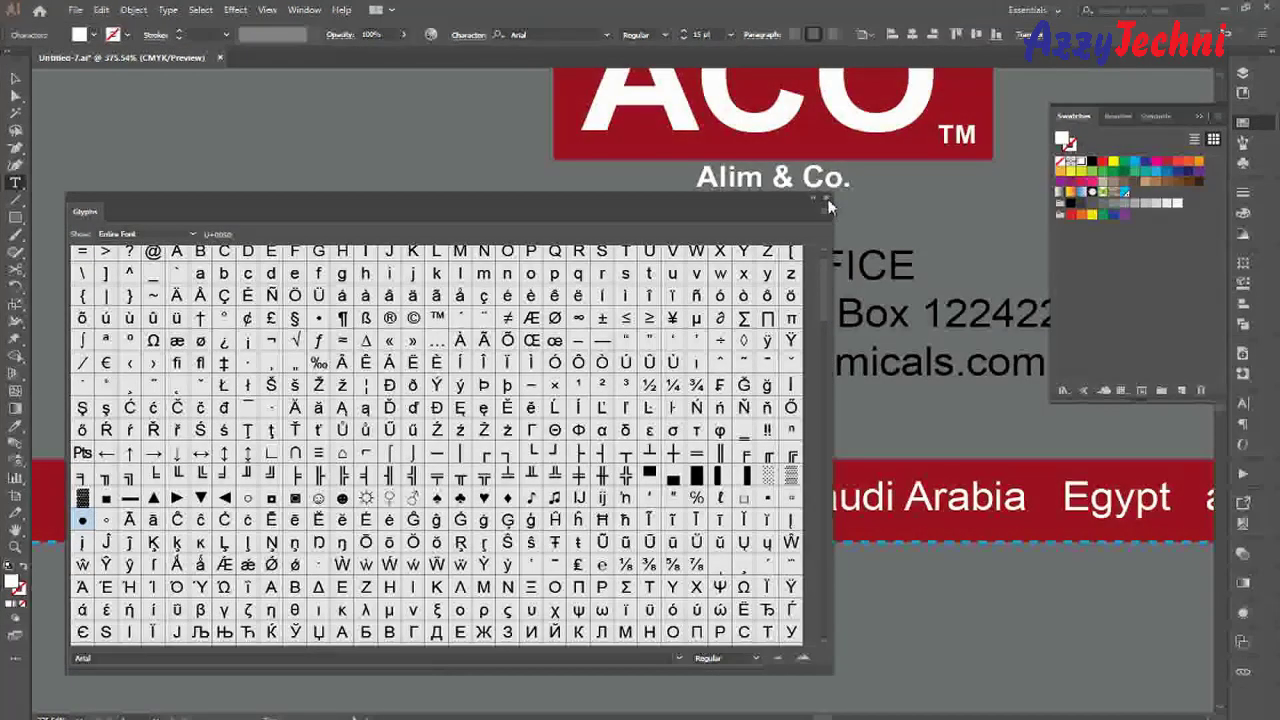
click(827, 200)
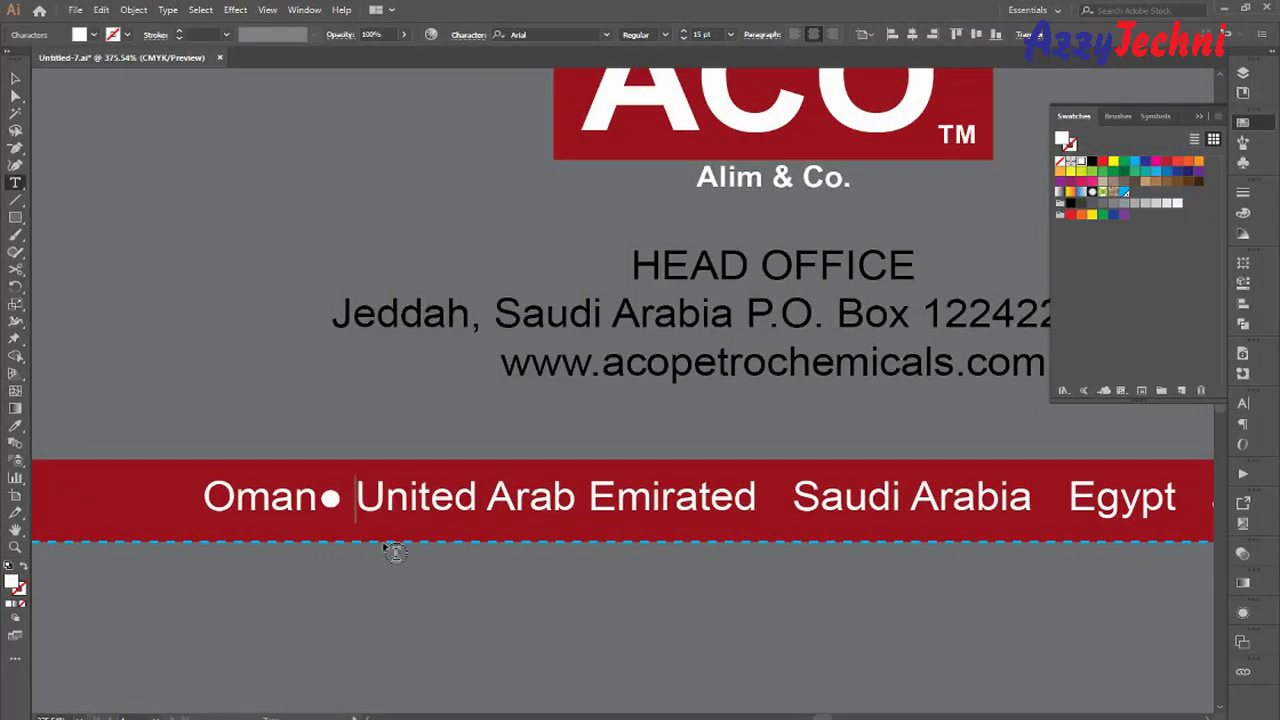
key(Left)
key(Left)
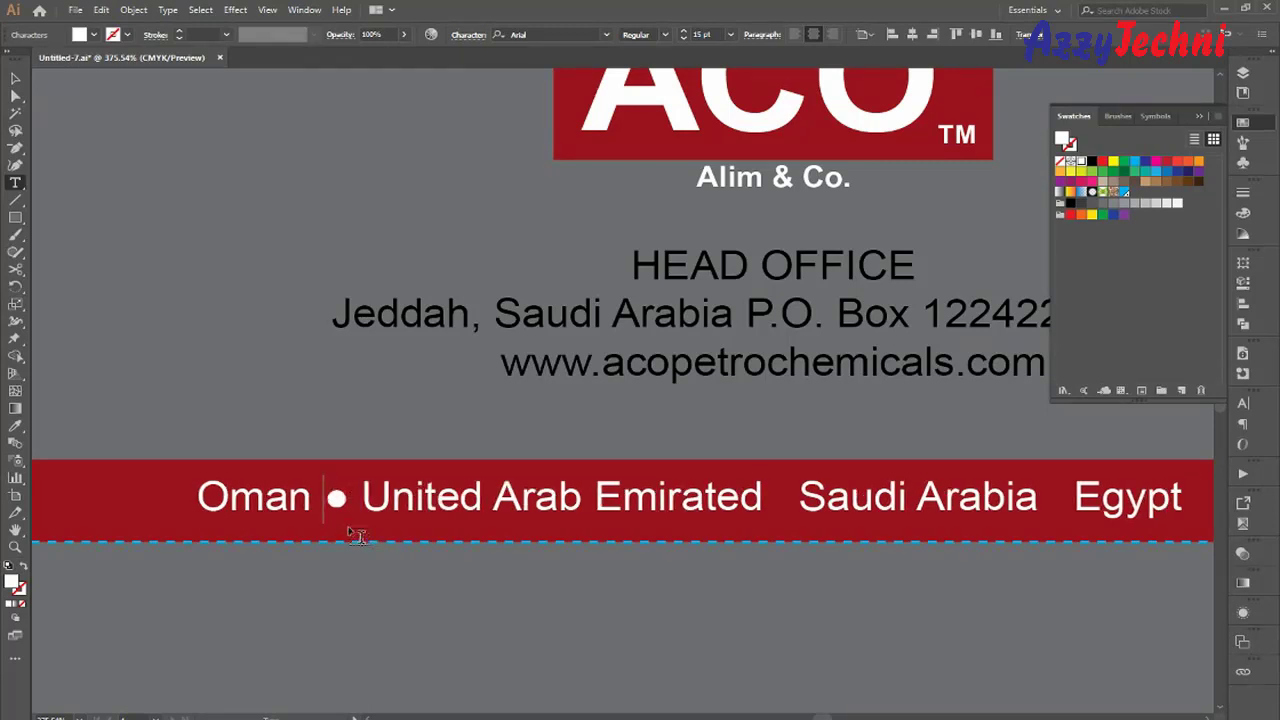
Copy the bullet into the gaps before "Saudi Arabia" and before "Egypt" in the country list.
double_click(336, 499)
key(ctrl+c)
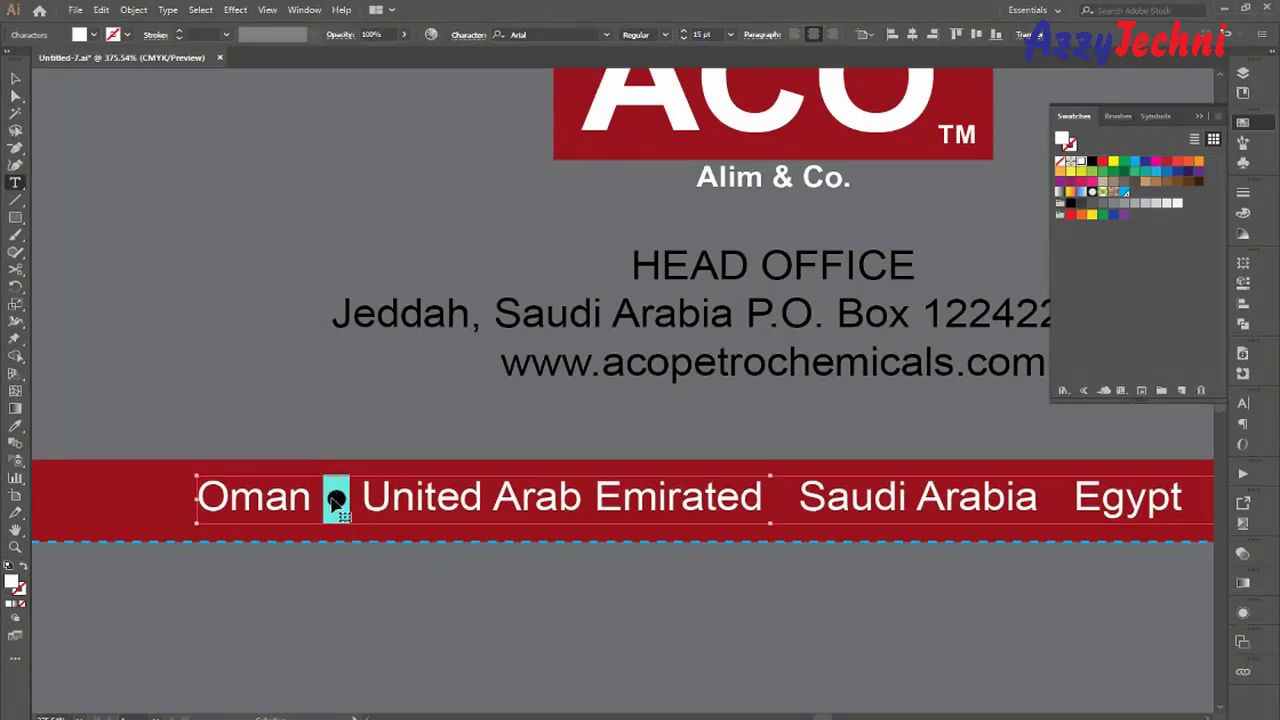
drag(797, 505, 765, 502)
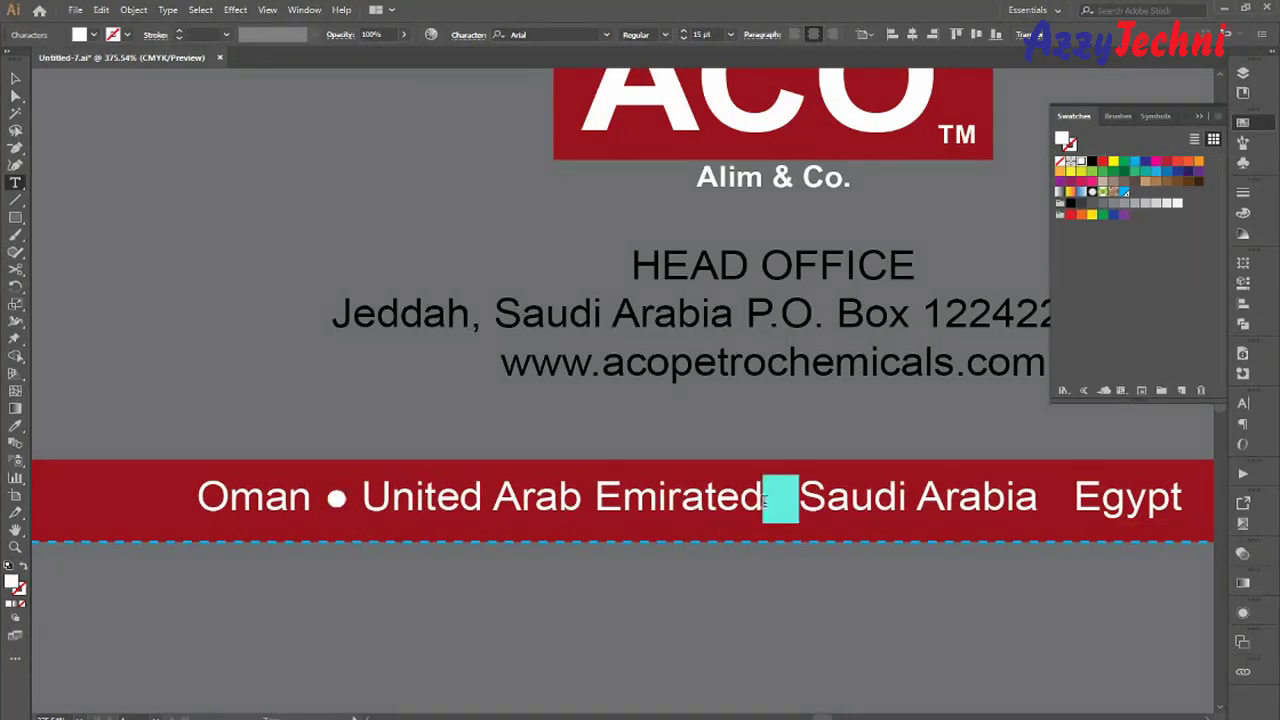
key(ctrl+v)
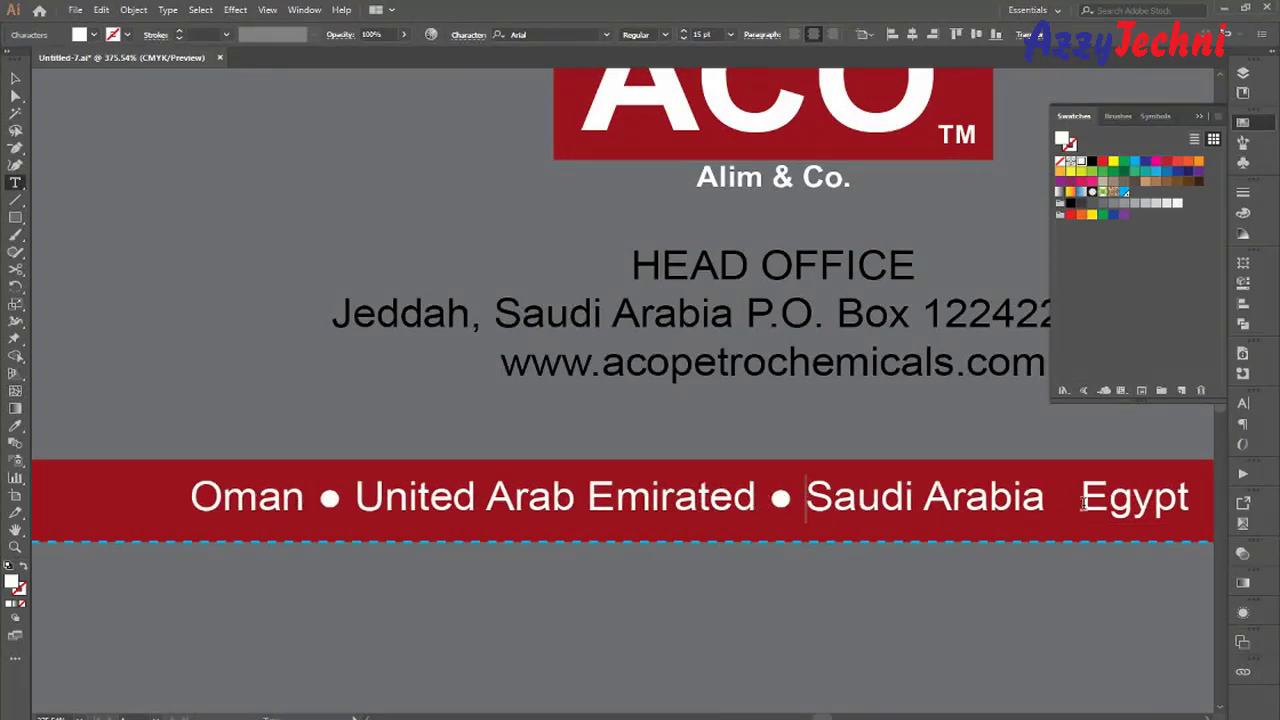
drag(1083, 503, 1045, 503)
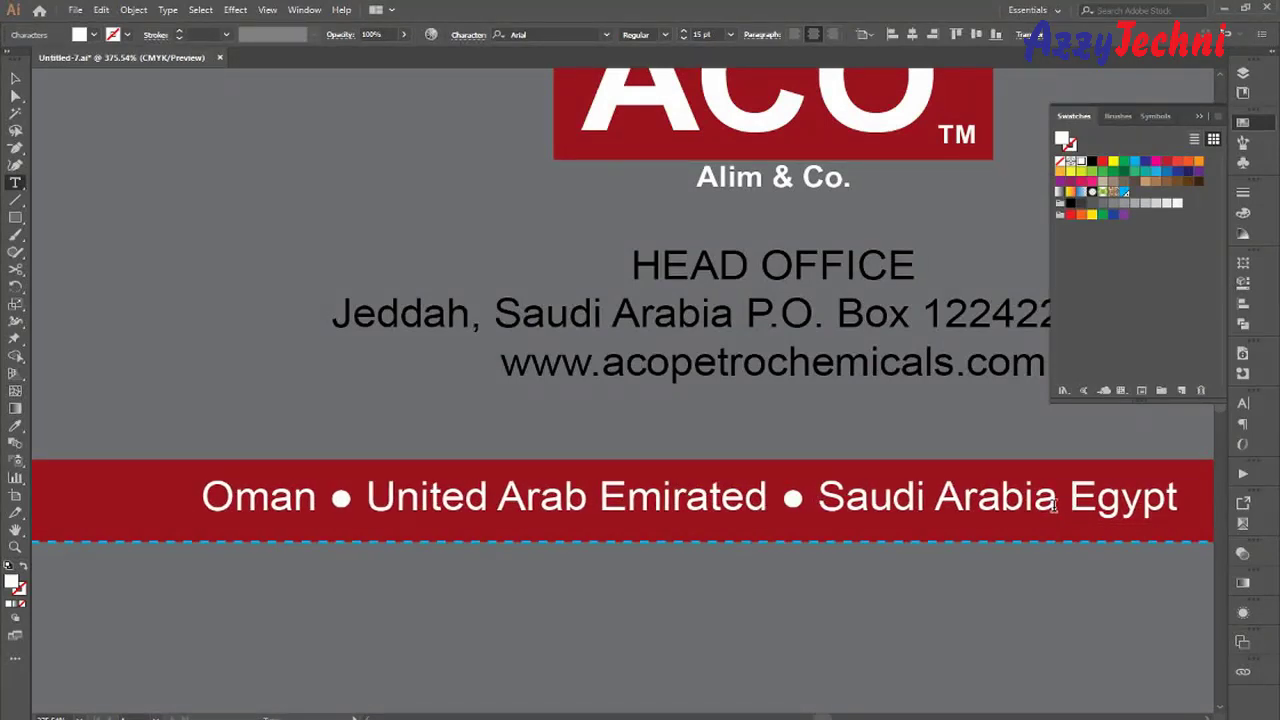
key(ctrl+v)
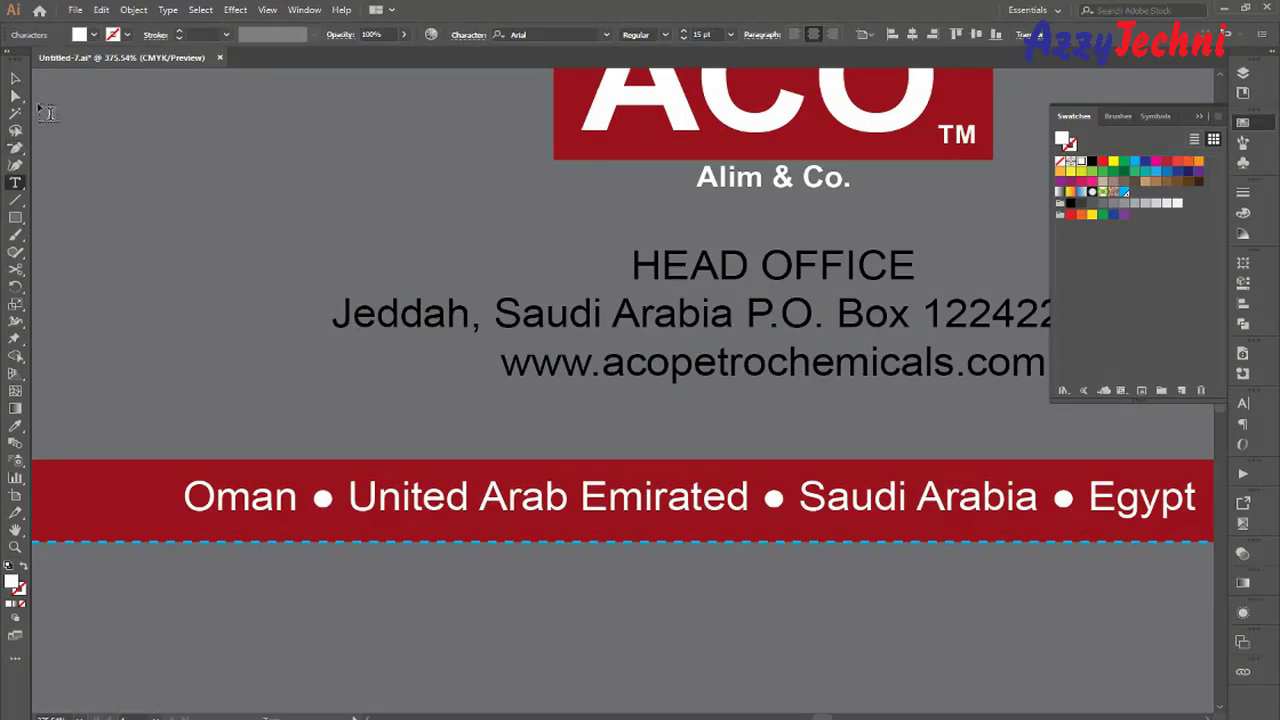
Replace the gap between "Egypt" and "algeria" with the same copied bullet.
click(15, 80)
drag(883, 480, 386, 496)
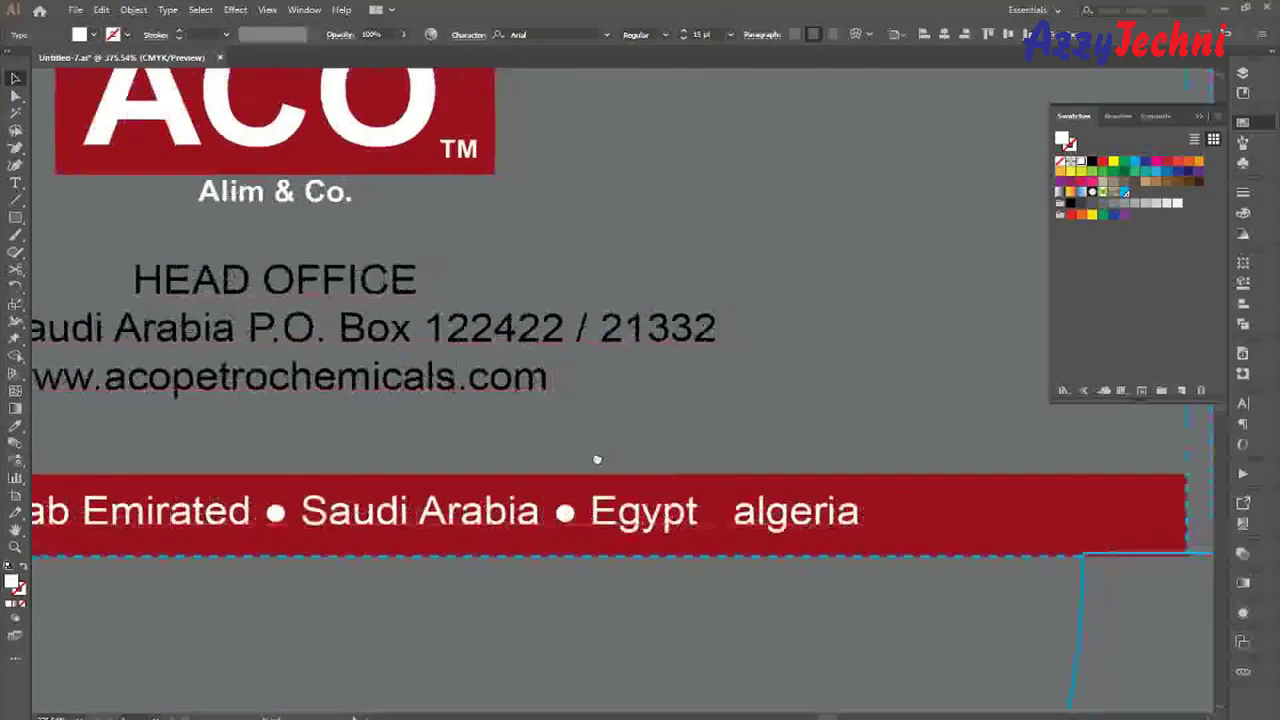
double_click(738, 512)
key(ctrl+a)
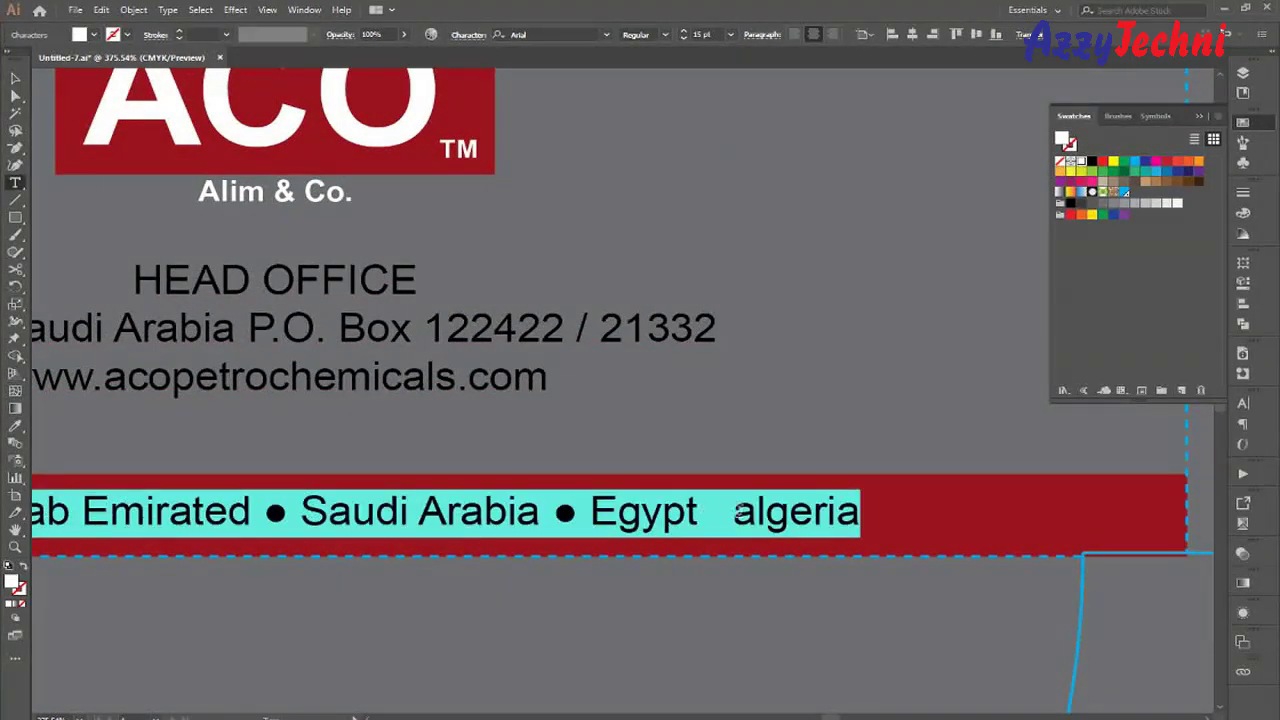
drag(733, 512, 697, 510)
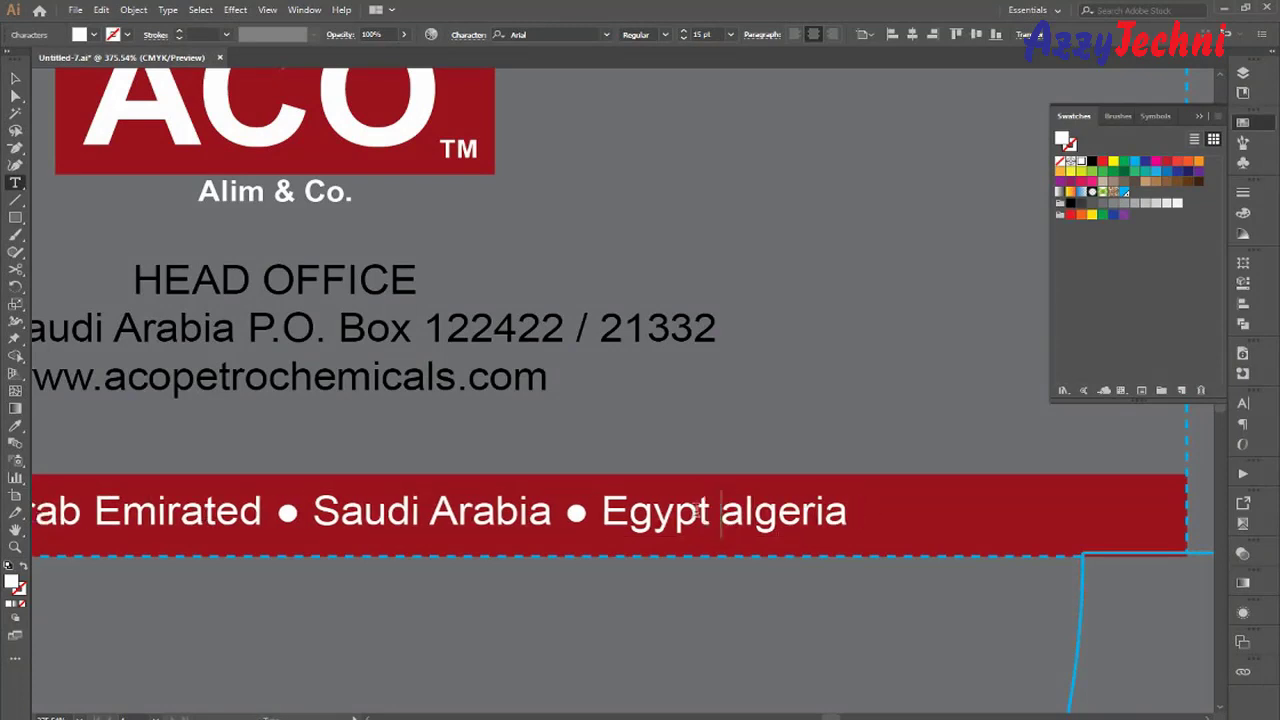
key(ctrl+v)
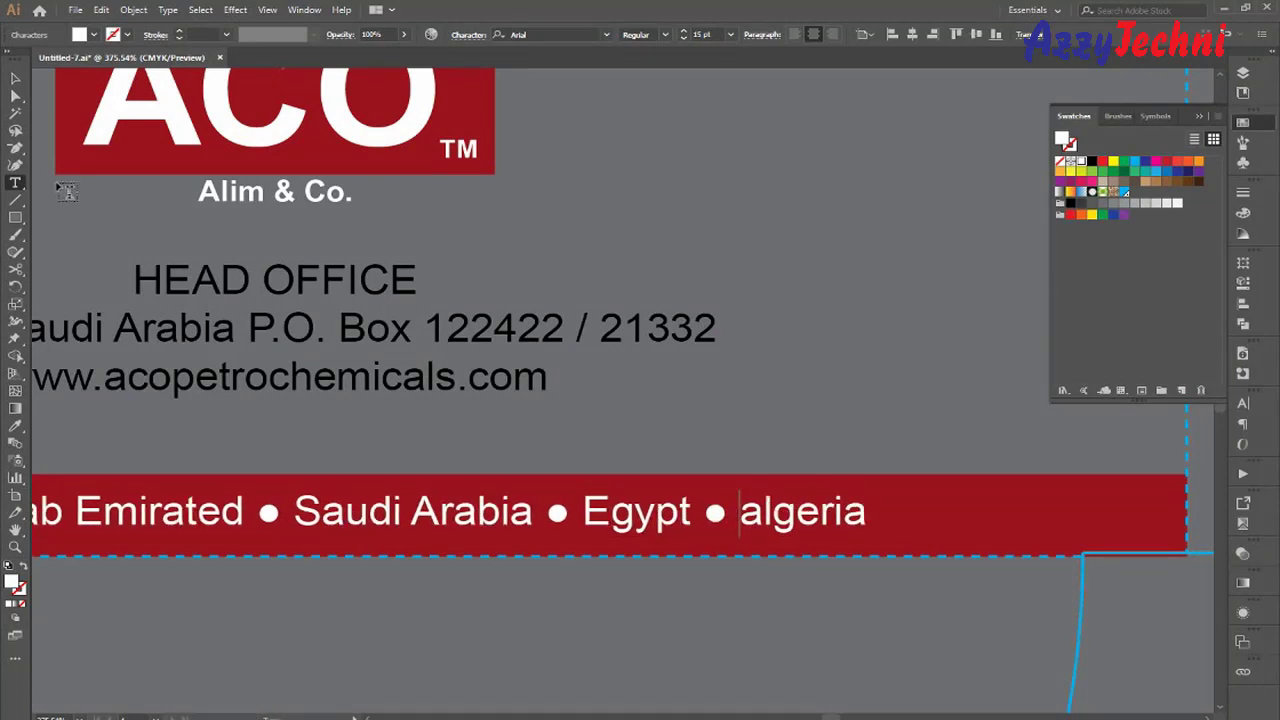
Finish editing the country list and set the grey background rectangle's fill to 60% black (K).
click(16, 79)
click(623, 634)
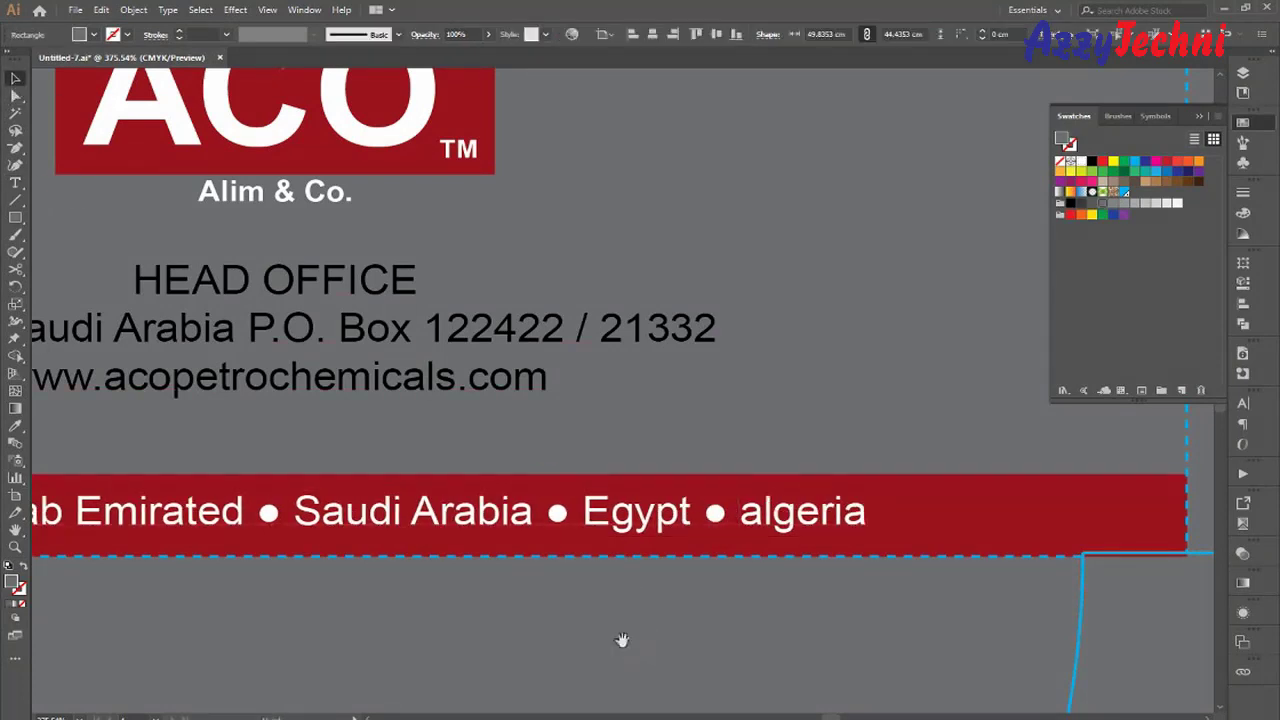
scroll(571, 597, left, 5)
key(ctrl+minus)
key(ctrl+minus)
key(ctrl+minus)
key(ctrl+minus)
key(ctrl+minus)
key(ctrl+minus)
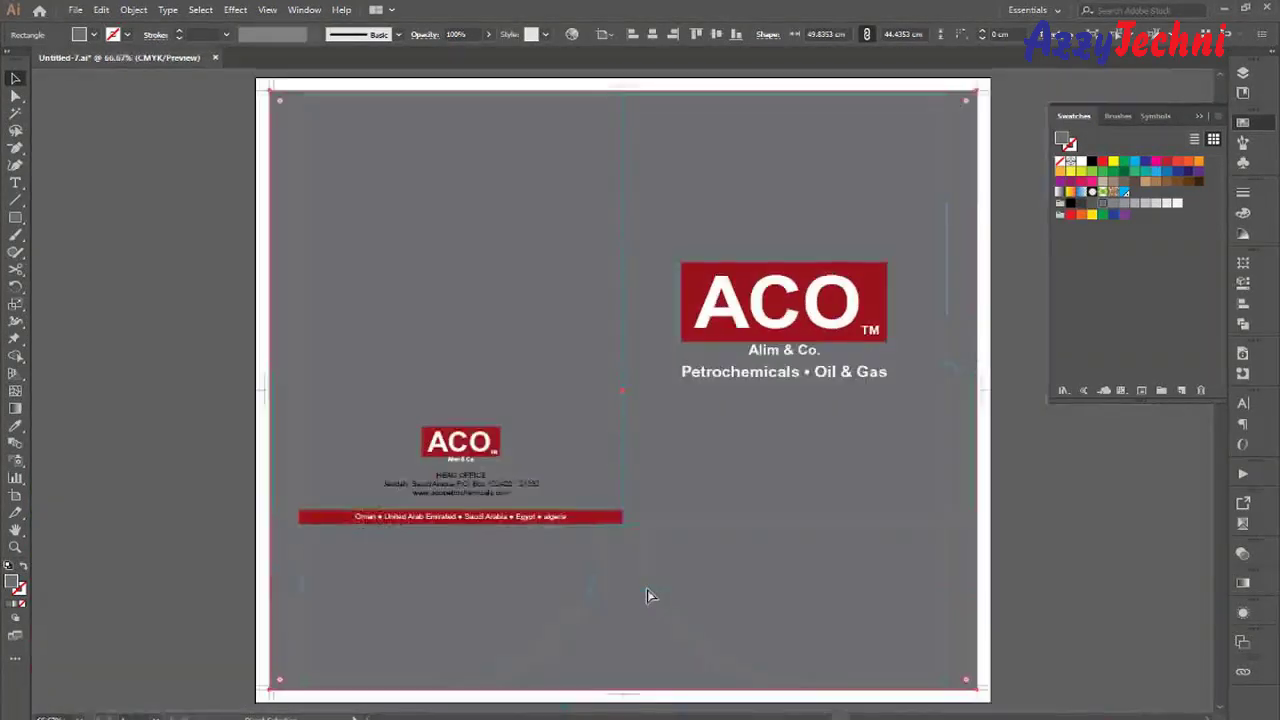
key(z)
drag(343, 342, 721, 574)
key(v)
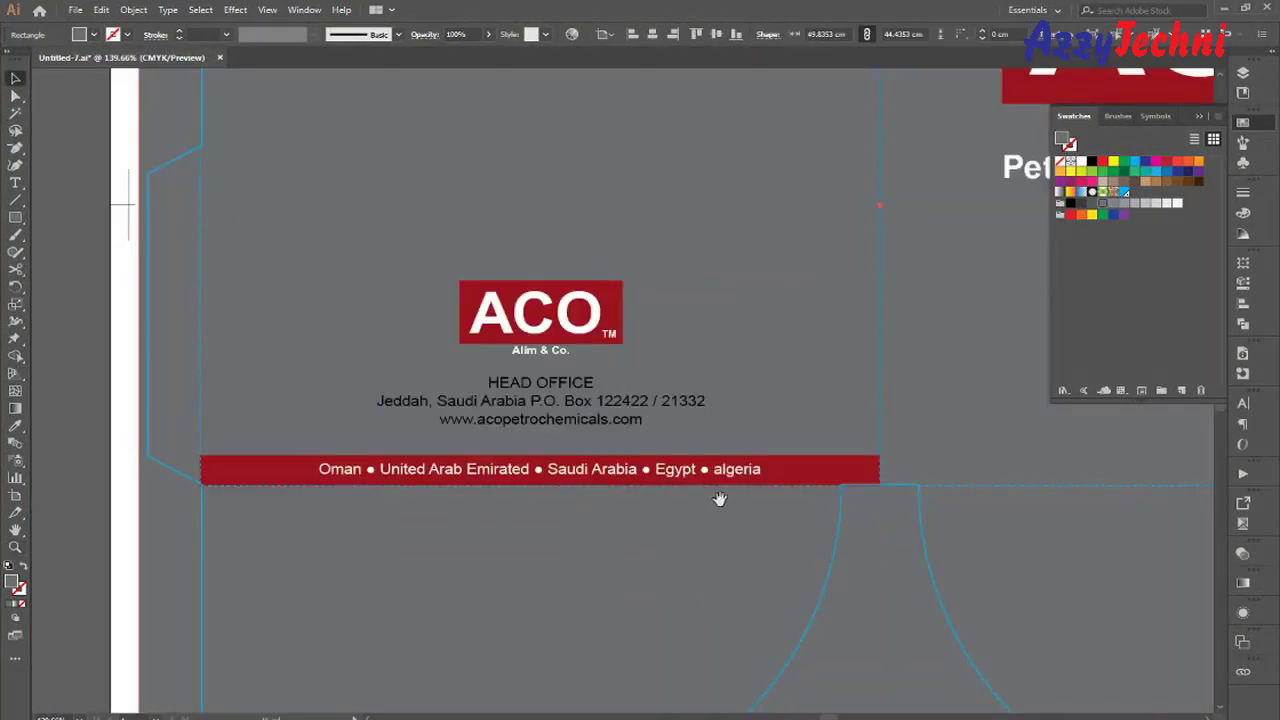
drag(720, 500, 703, 588)
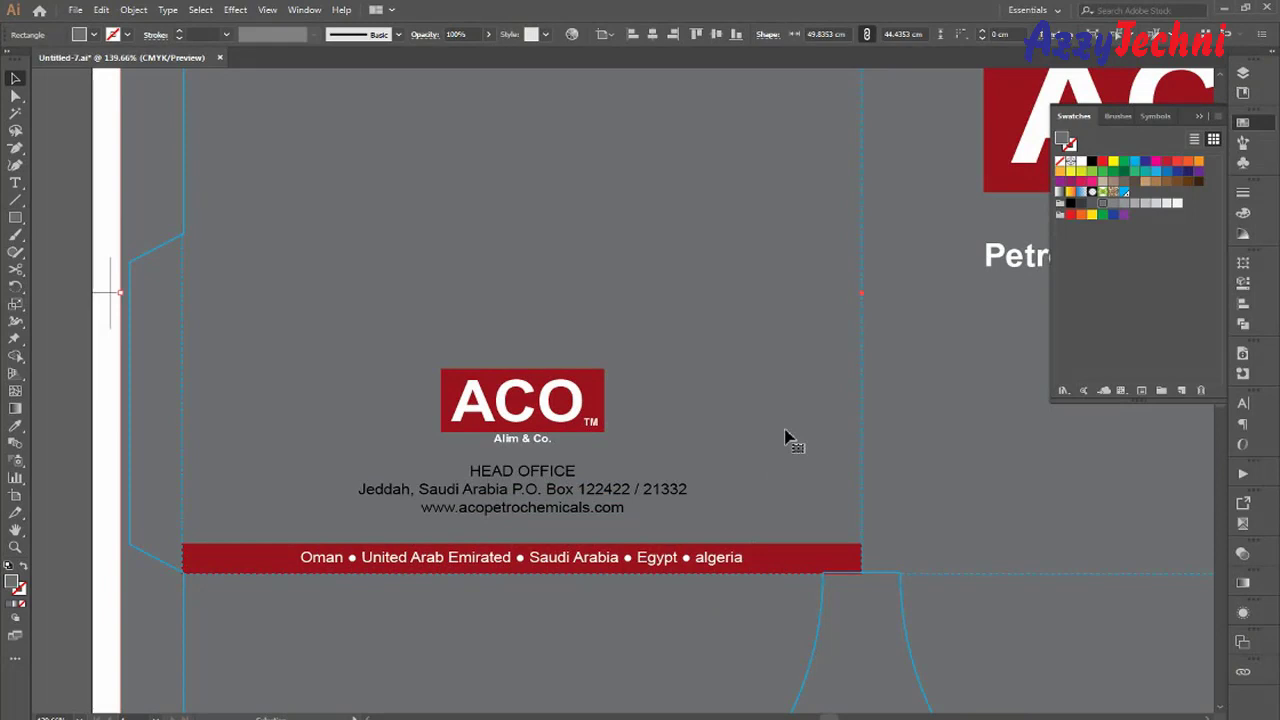
double_click(13, 583)
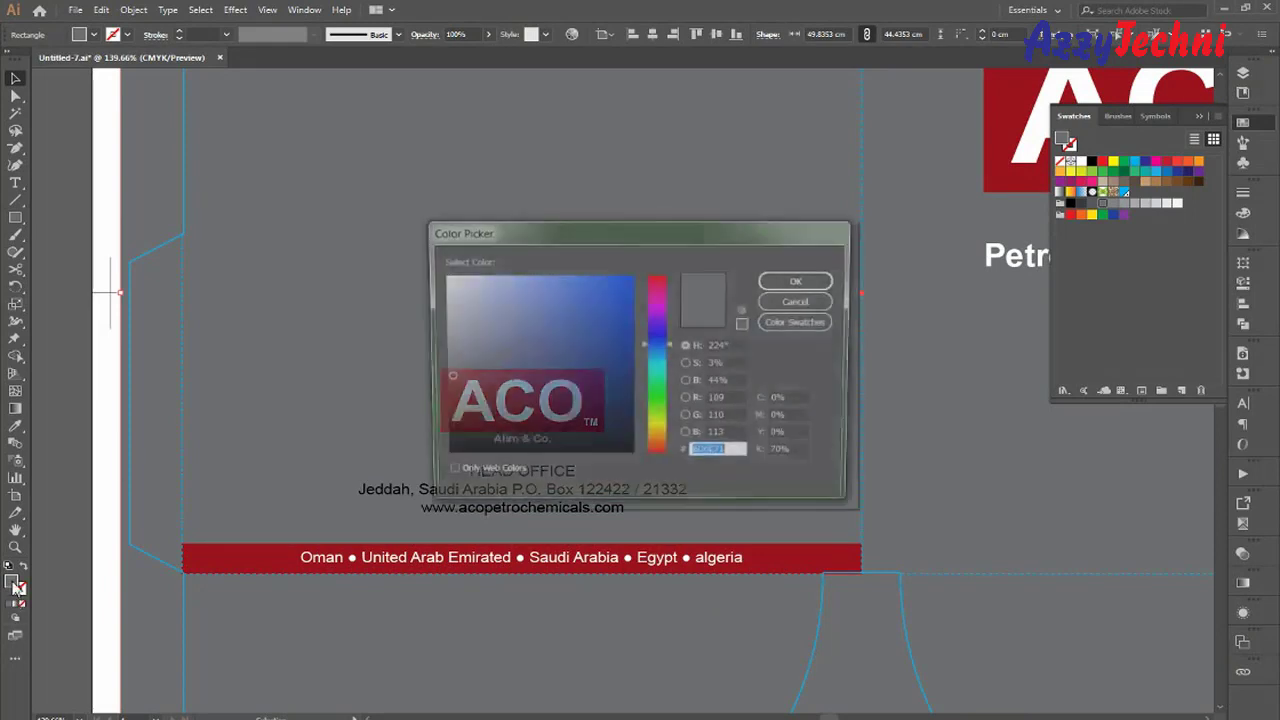
double_click(795, 456)
text(60)
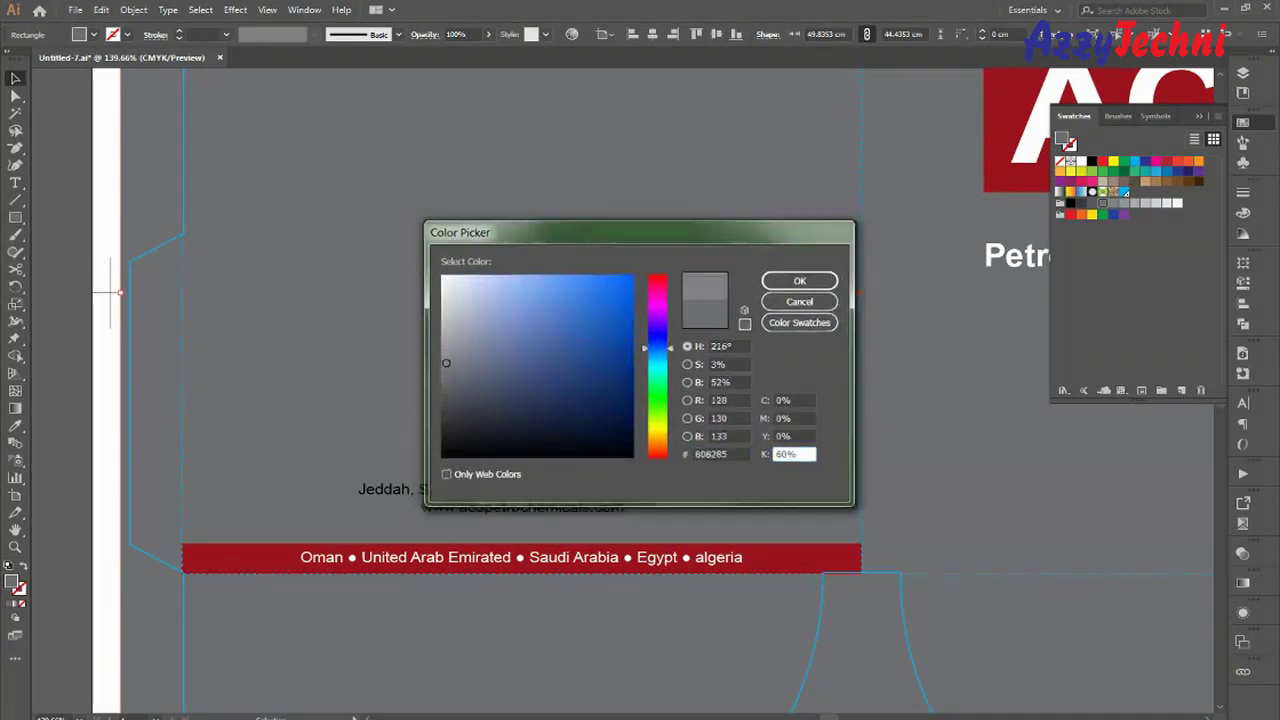
key(Return)
click(94, 185)
Examine the overall folder layout and the back panel details against the grey background.
drag(838, 407, 649, 409)
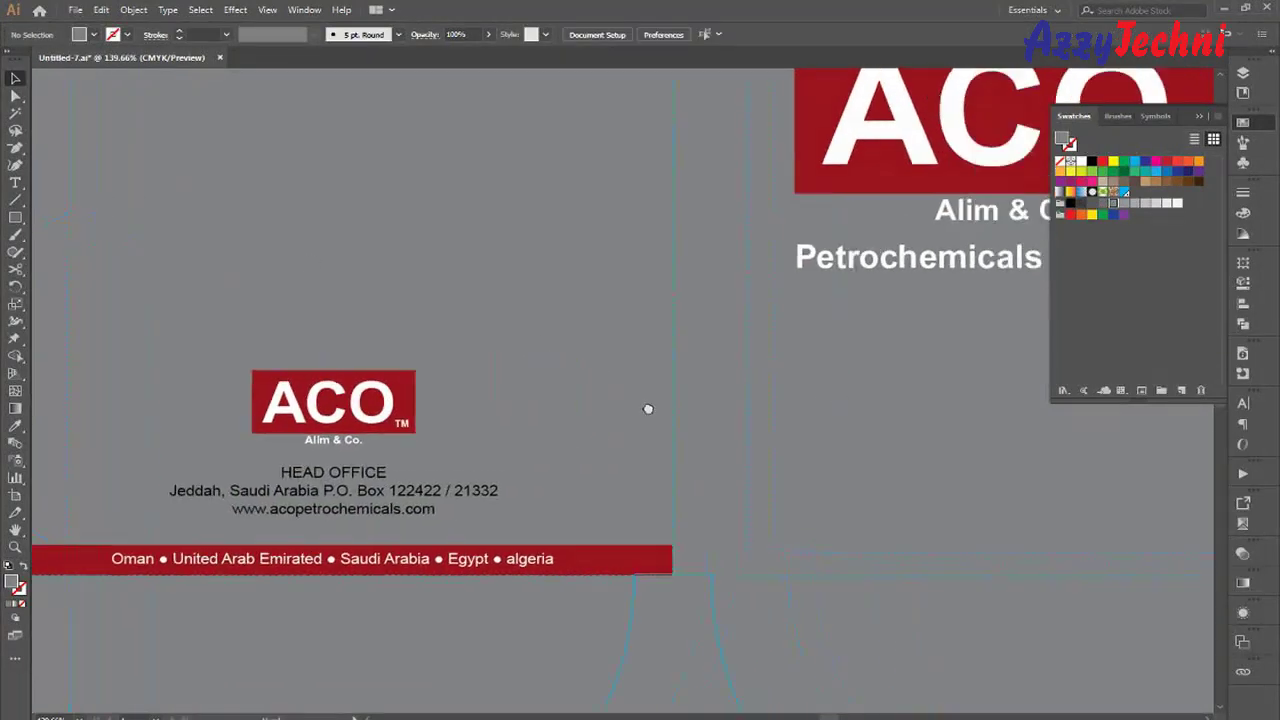
drag(976, 382, 653, 457)
key(ctrl+0)
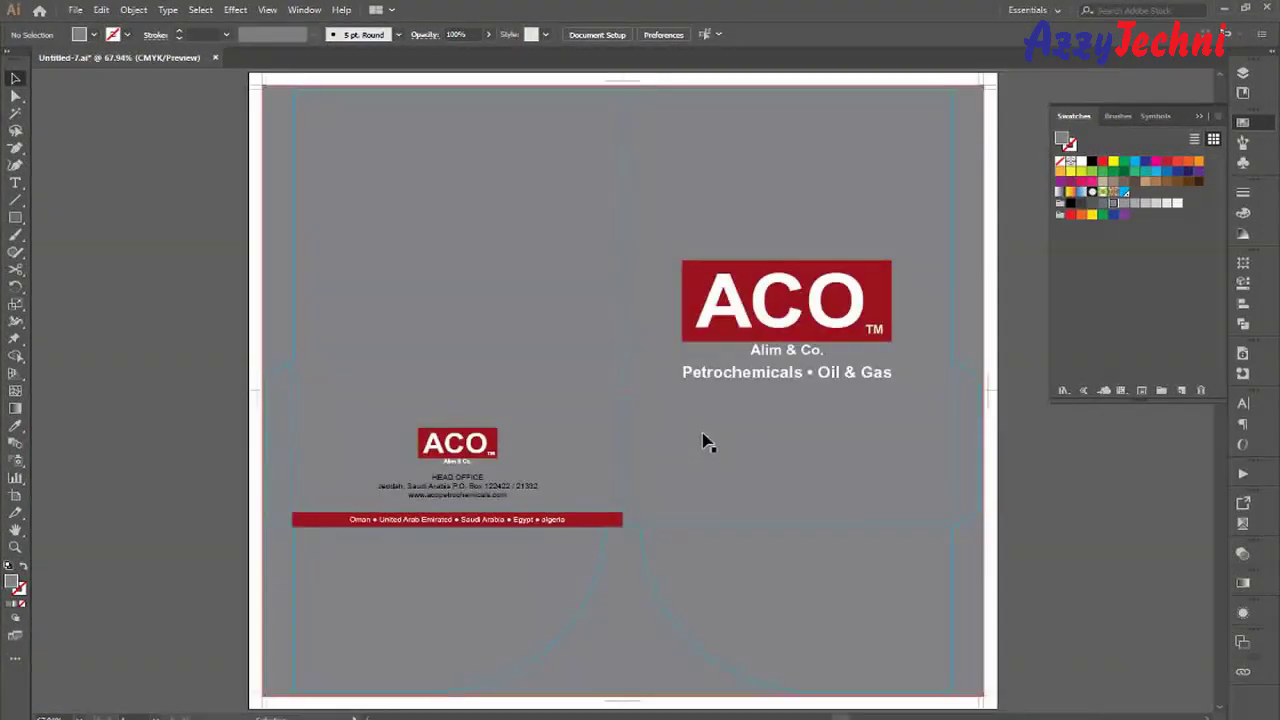
key(z)
drag(186, 231, 1055, 584)
key(v)
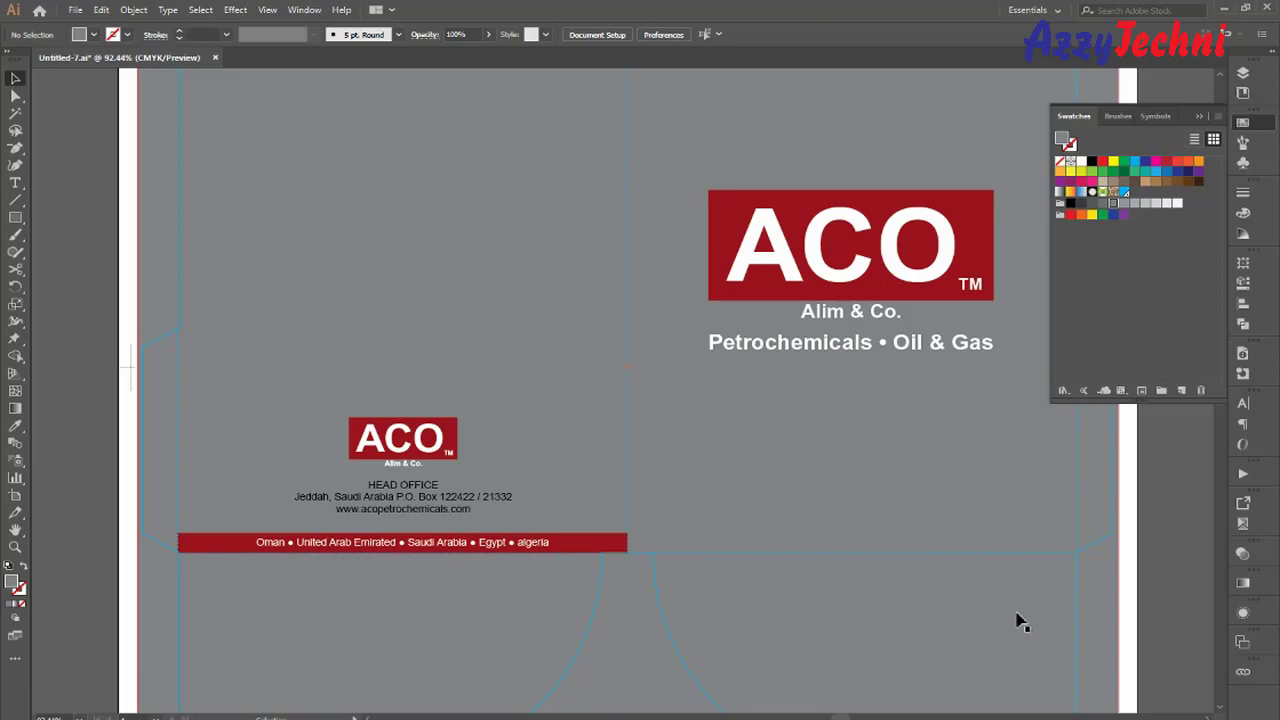
key(space)
drag(829, 546, 855, 577)
key(z)
drag(62, 306, 888, 666)
key(v)
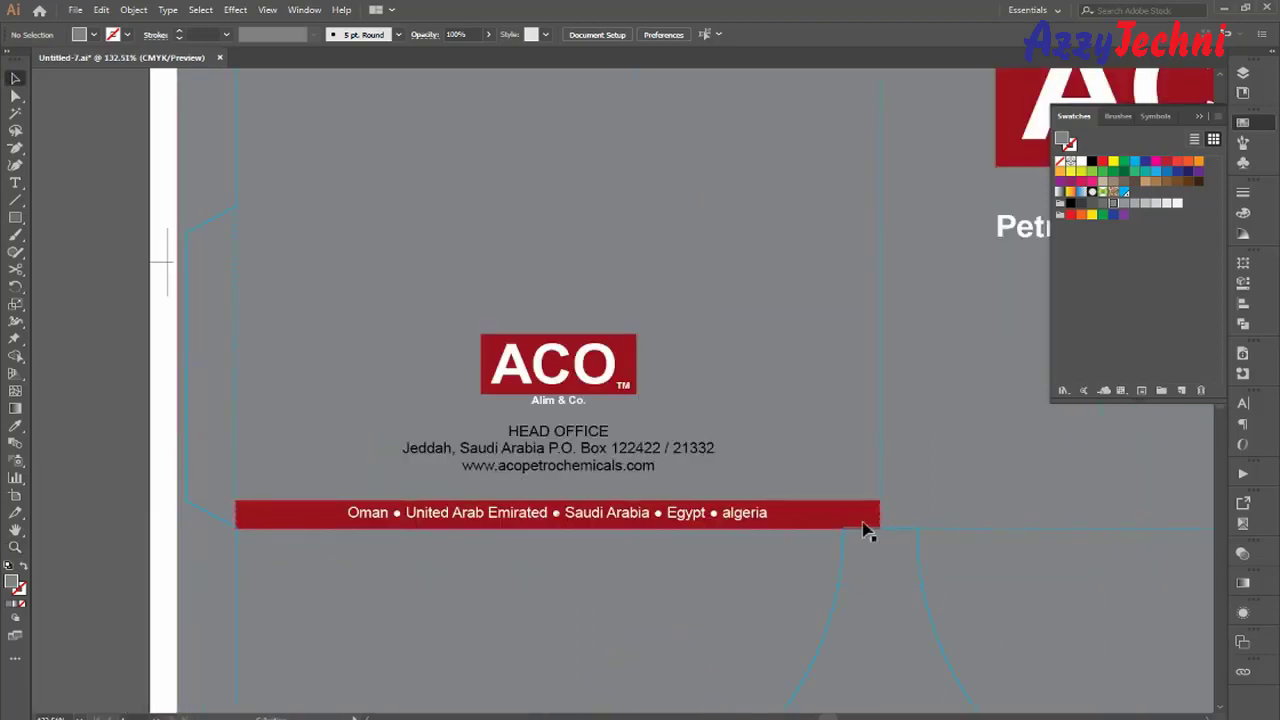
Center the back panel's ACO logo, head office text and country list horizontally on the red bar as key object.
click(849, 520)
shift+click(588, 398)
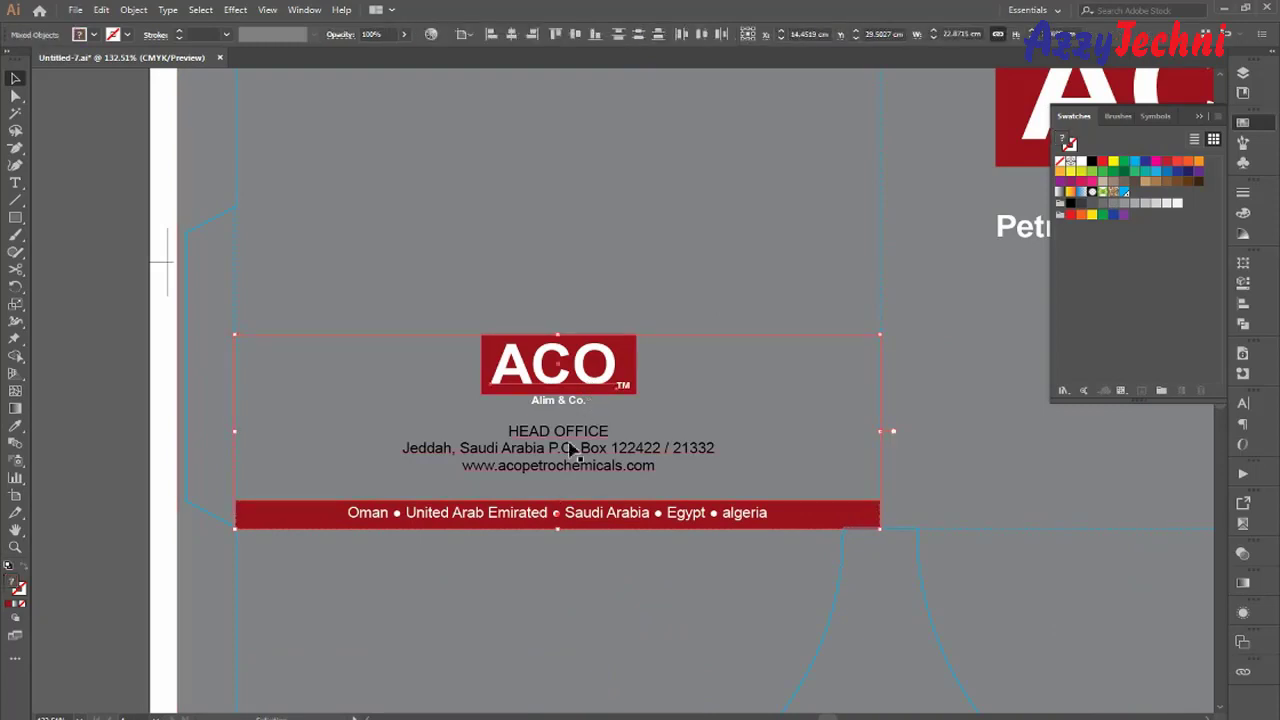
shift+click(697, 474)
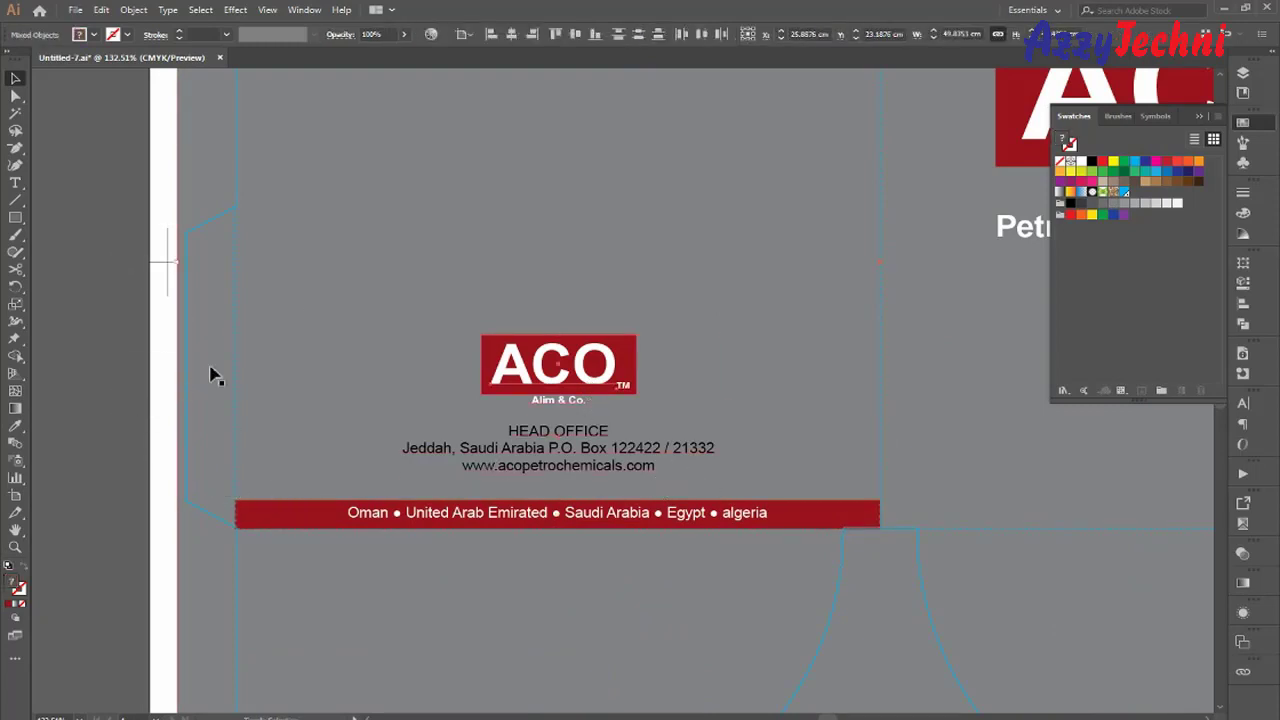
shift+click(348, 495)
shift+click(751, 584)
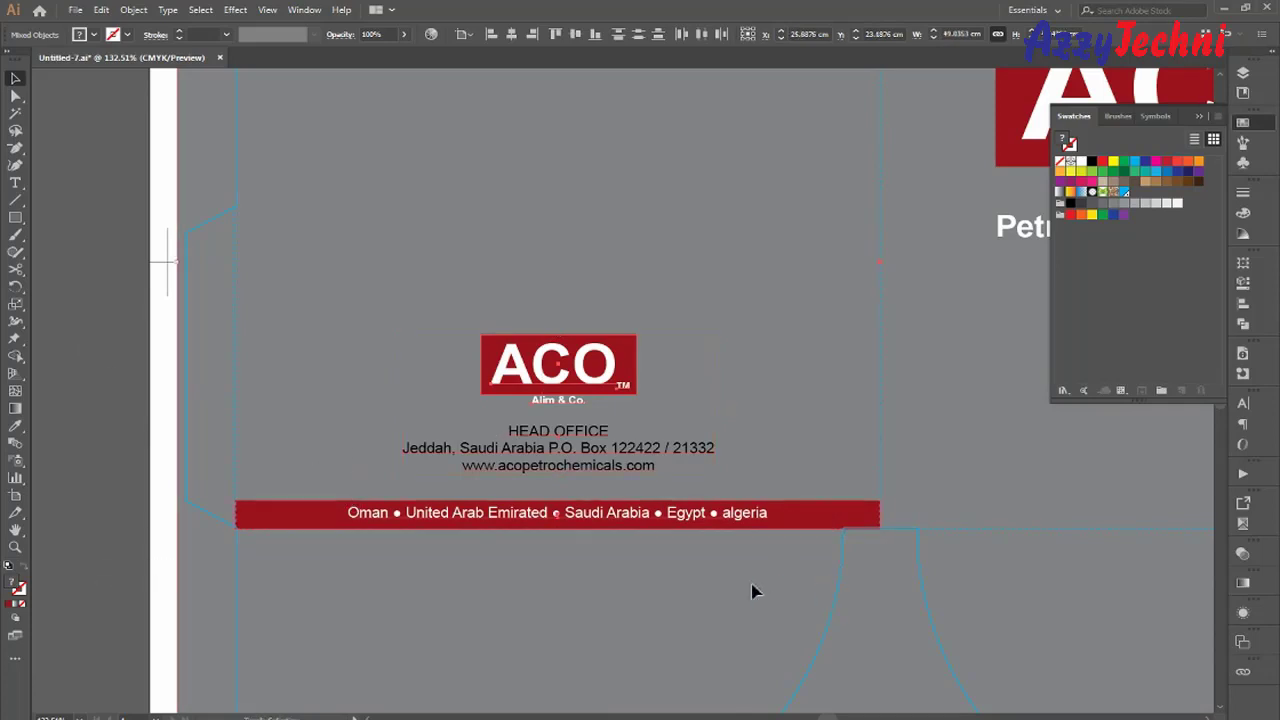
shift+click(379, 445)
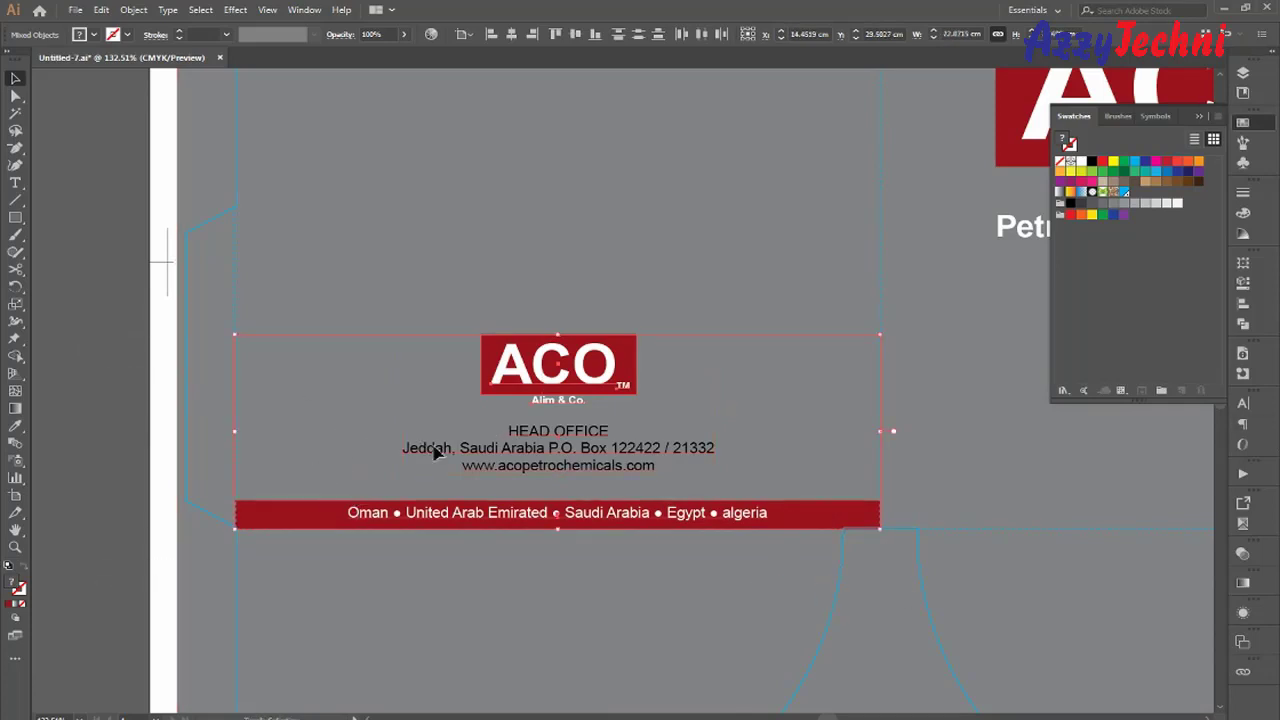
click(310, 523)
click(511, 34)
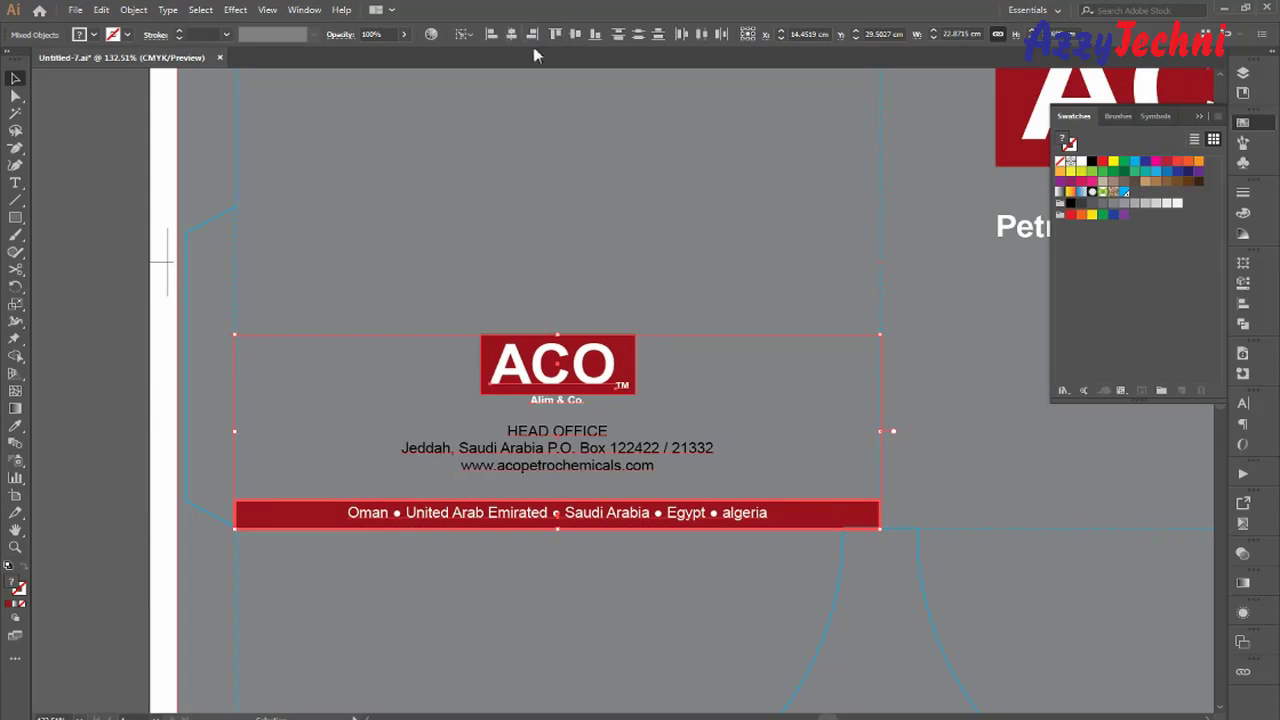
click(765, 237)
drag(1036, 327, 692, 387)
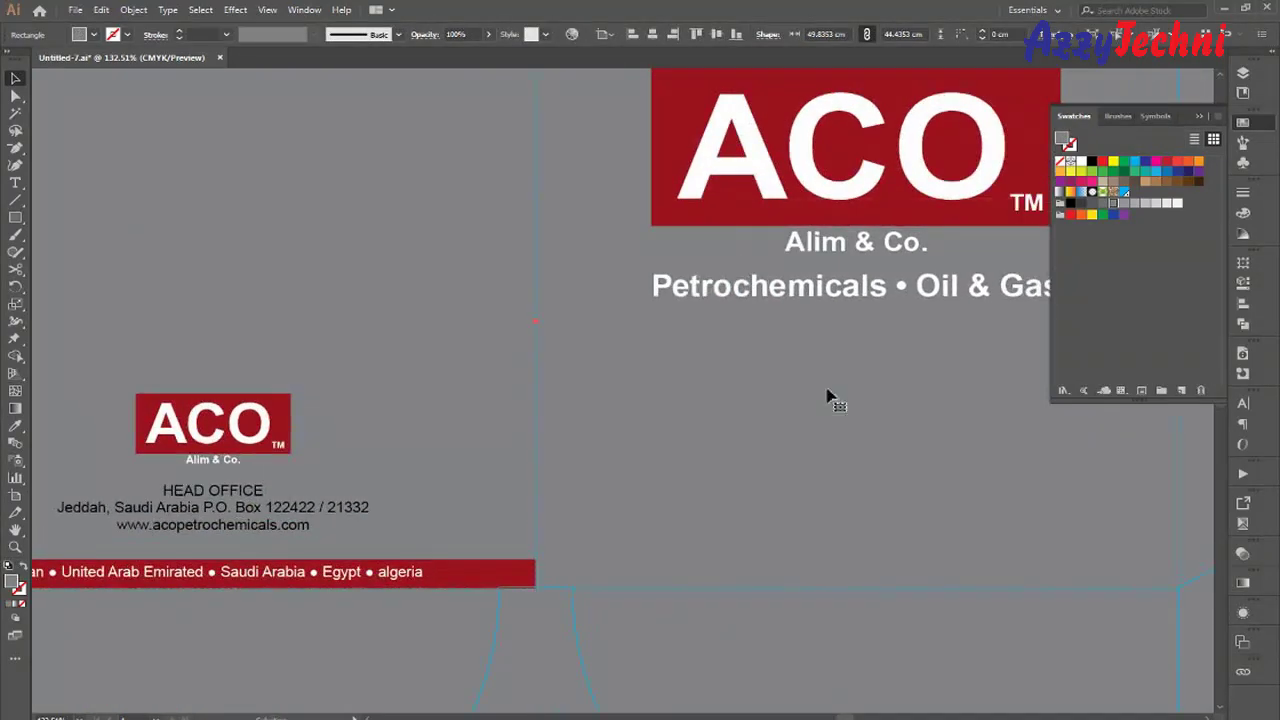
key(ctrl+0)
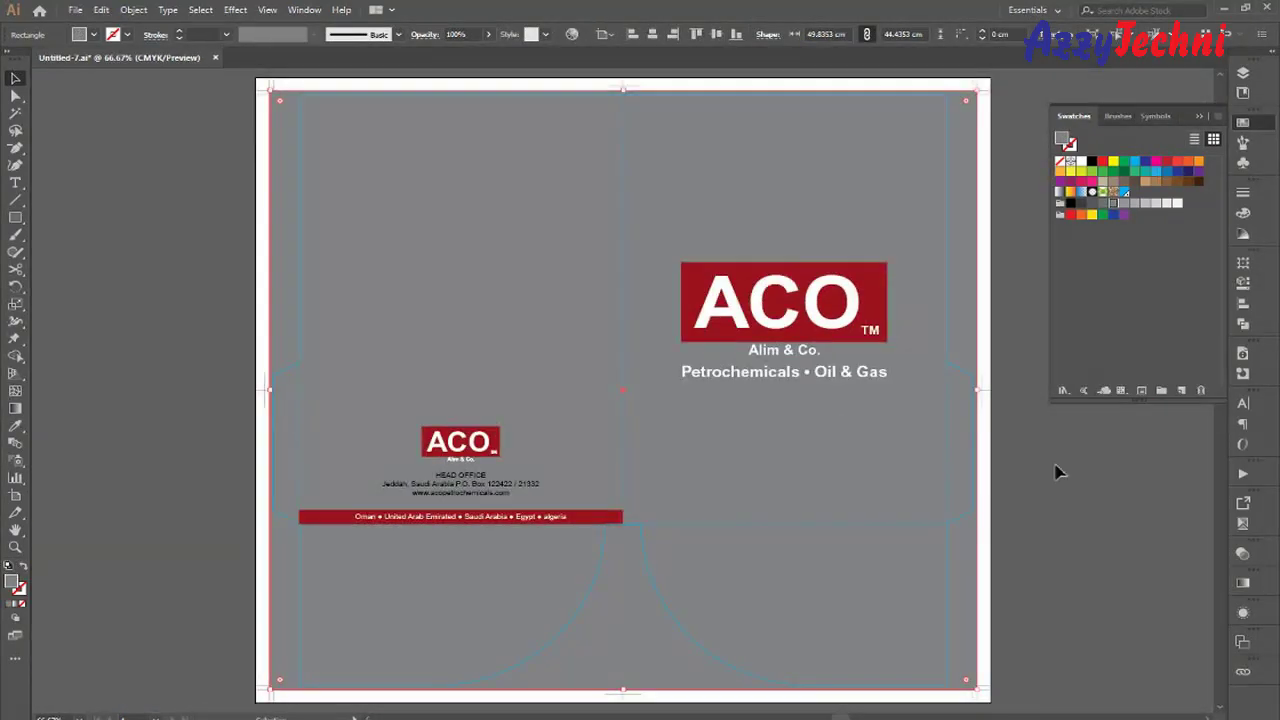
click(1057, 468)
Select all dark red shapes with the Magic Wand and save their fill as a Spot Color swatch named "dark red".
key(z)
drag(167, 187, 1098, 545)
key(v)
drag(1047, 511, 982, 511)
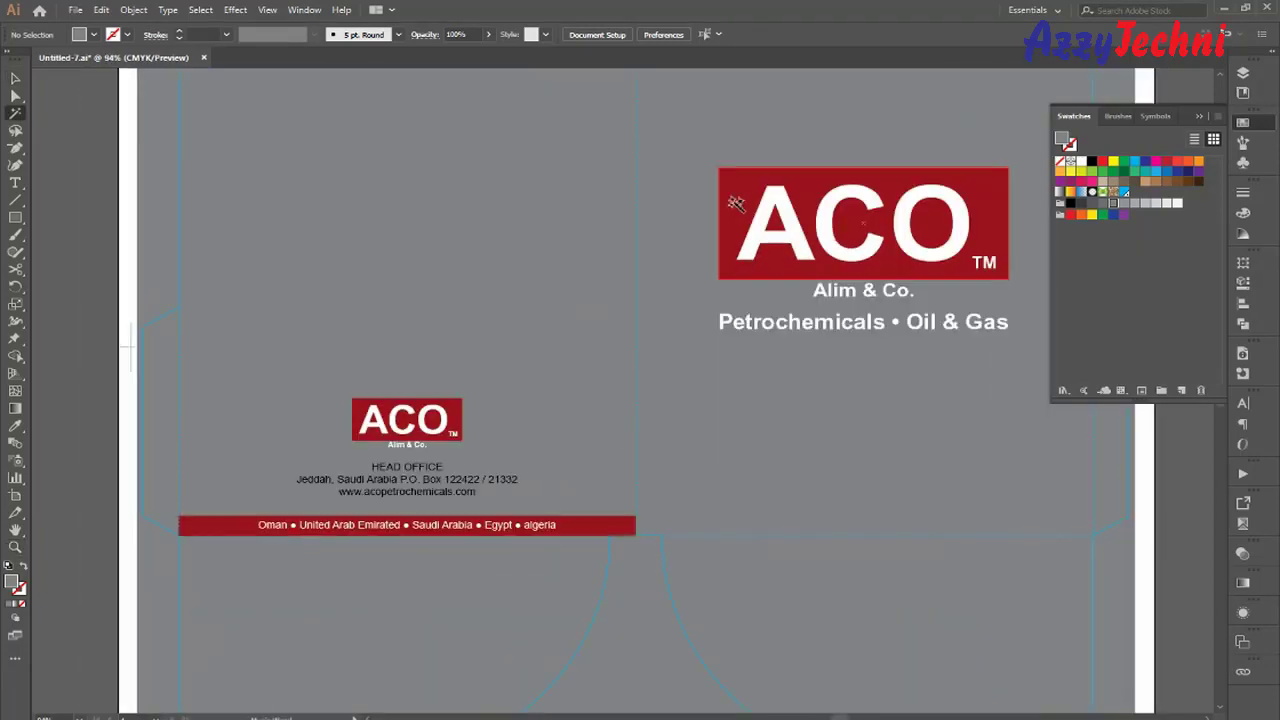
click(736, 203)
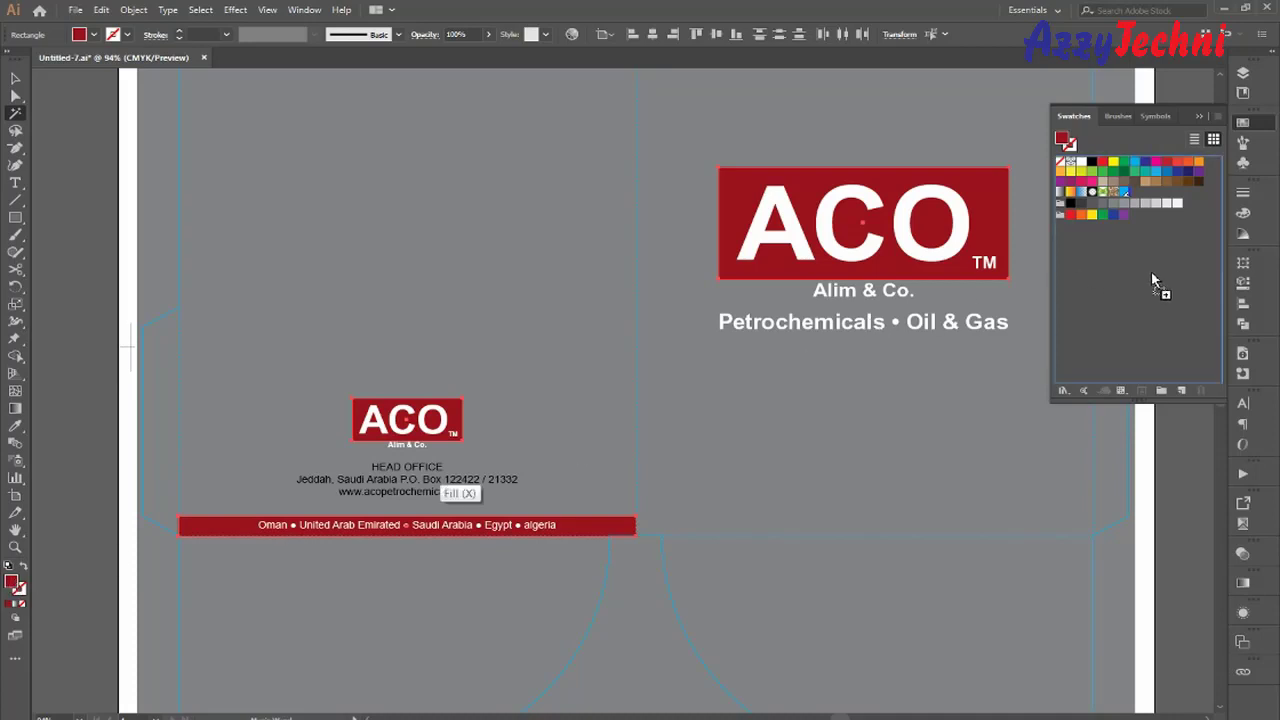
double_click(1135, 195)
text(dark red)
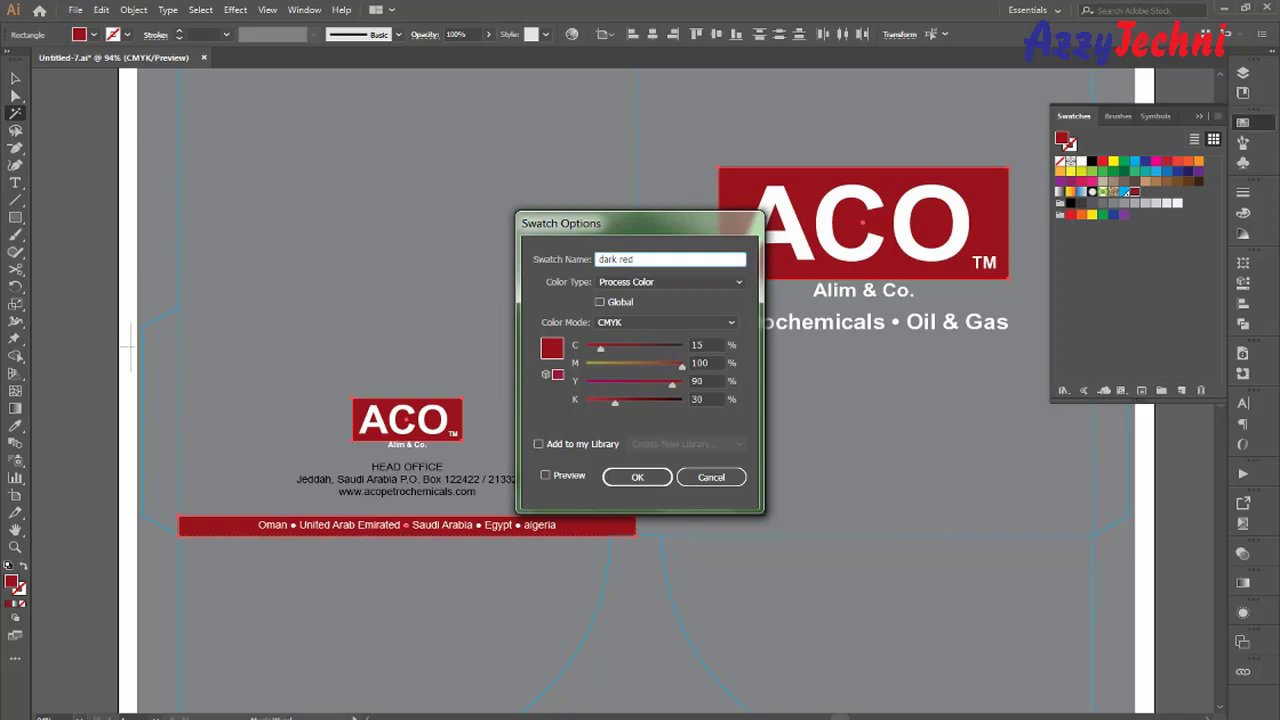
click(681, 288)
click(674, 314)
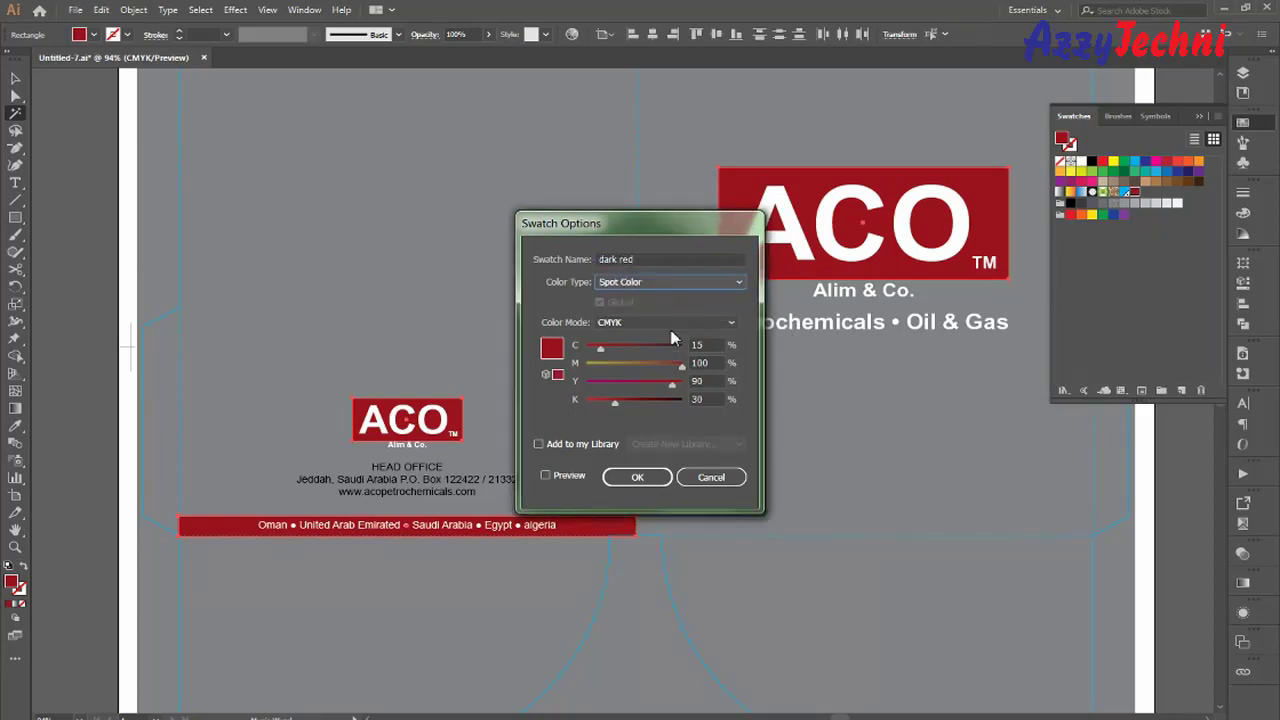
click(633, 476)
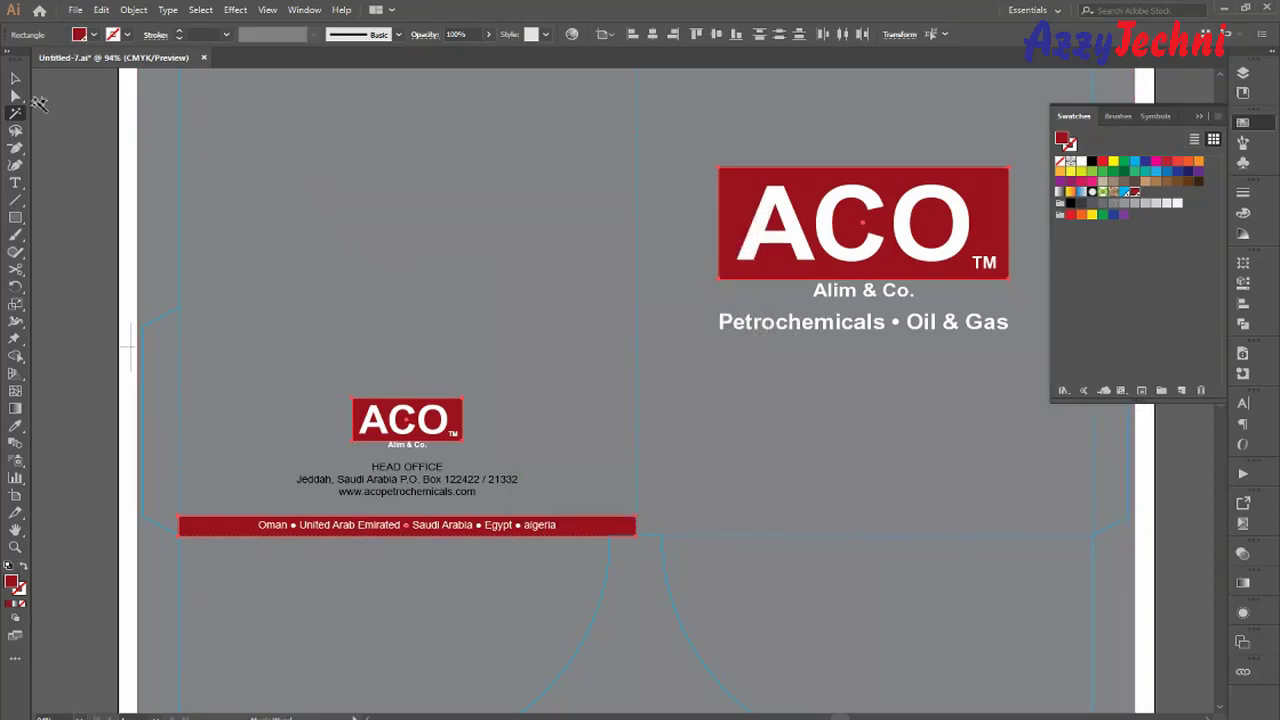
click(17, 80)
click(103, 176)
Enable Overprint Preview for separations and check the diecut, dark red and Black plates by hiding and showing each.
key(ctrl+0)
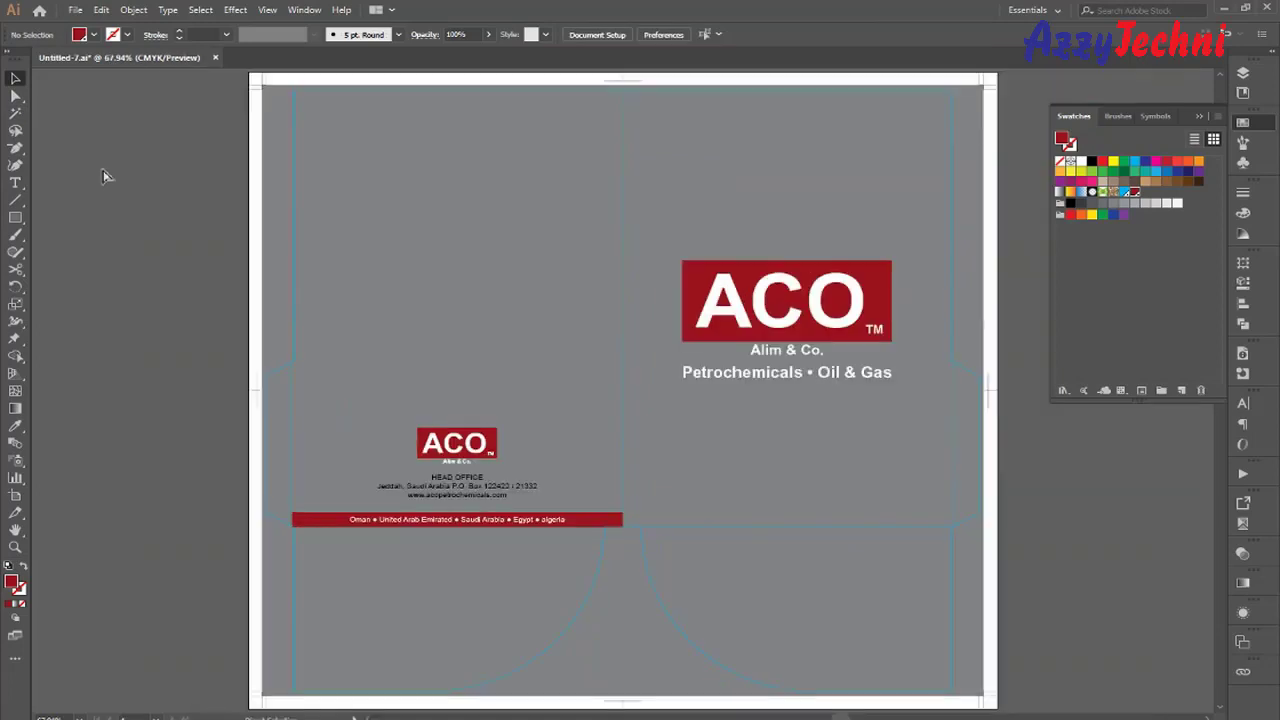
click(1243, 523)
click(1086, 391)
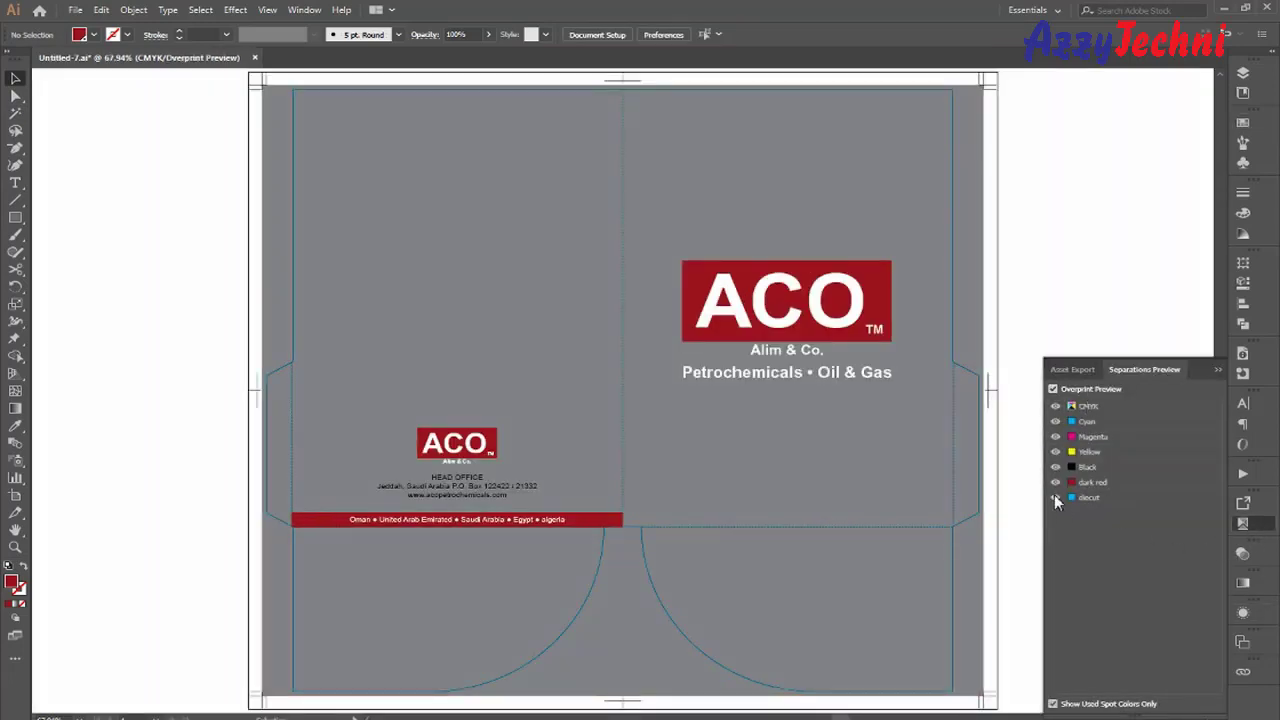
click(1055, 497)
click(1055, 497)
click(1055, 482)
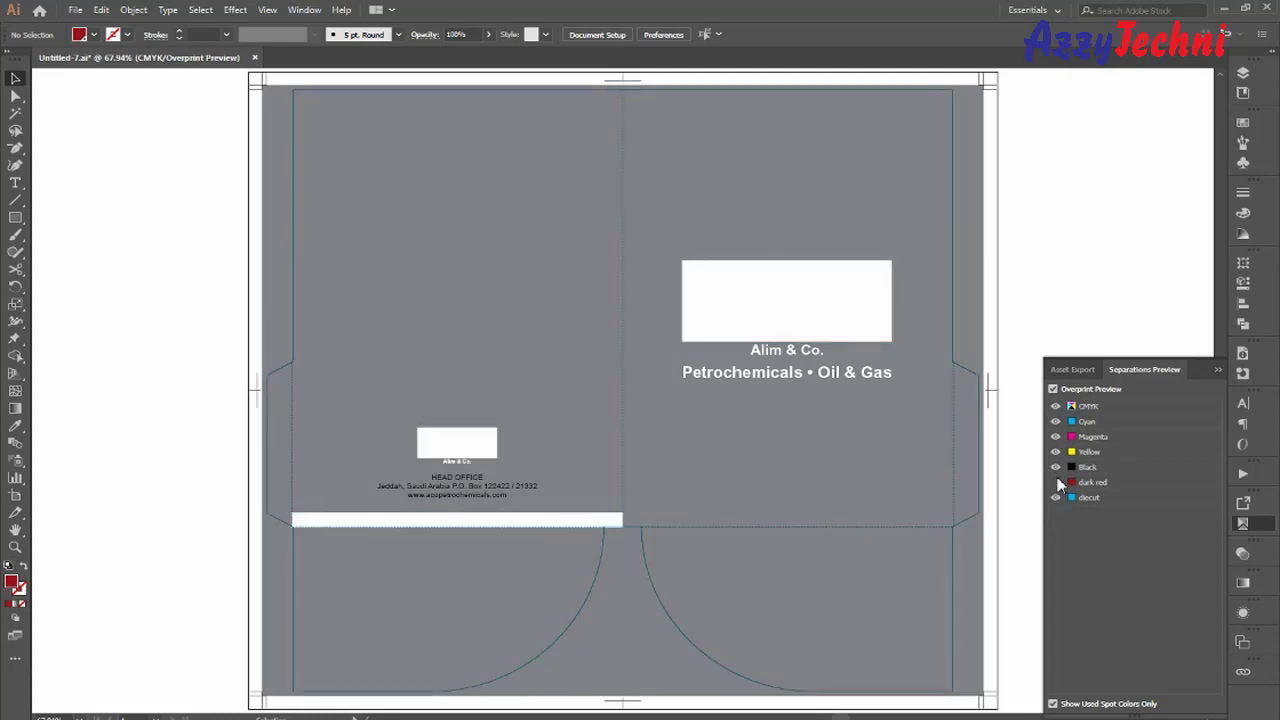
click(1055, 482)
click(1056, 467)
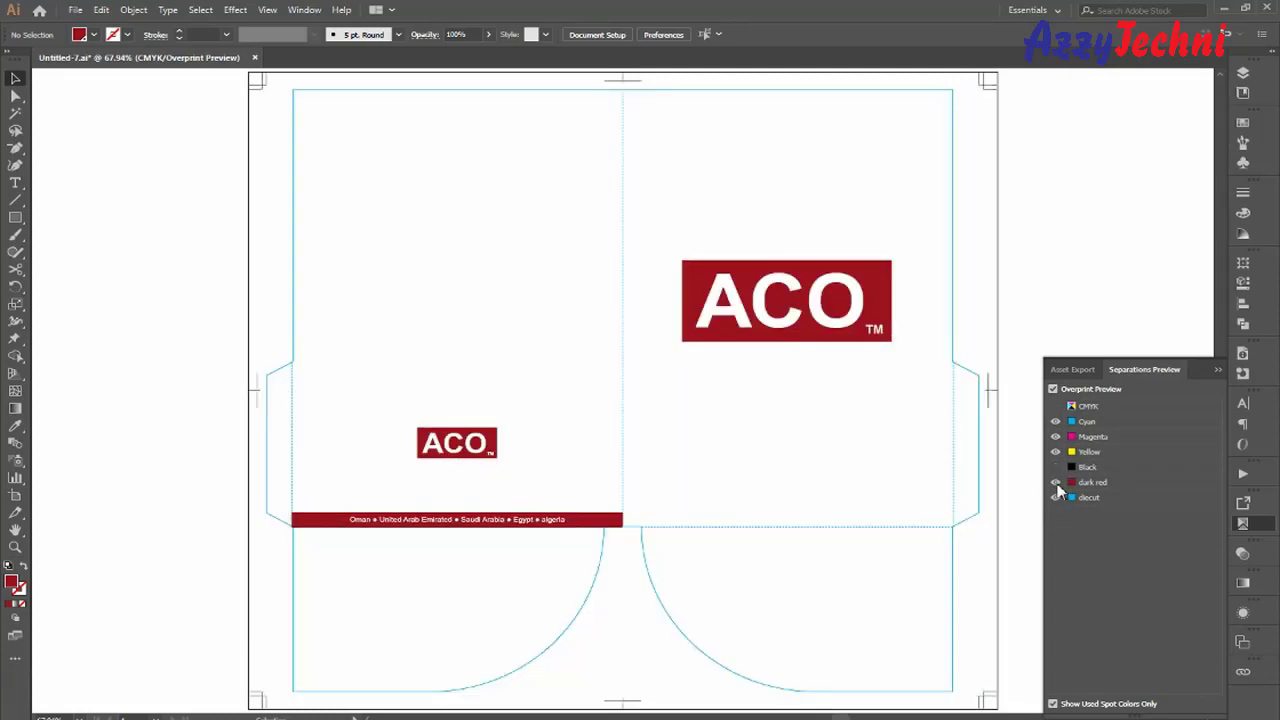
click(1055, 482)
click(1055, 482)
click(1056, 467)
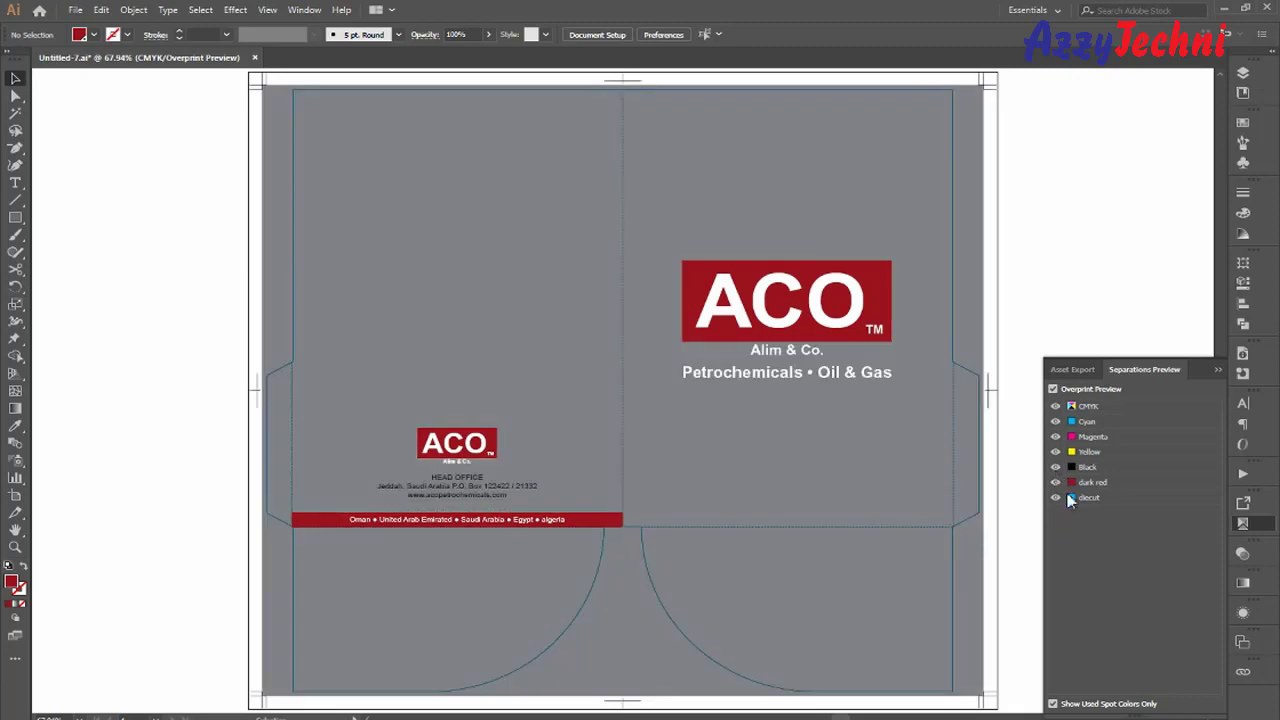
Turn off Overprint Preview and save the folder document.
click(1083, 390)
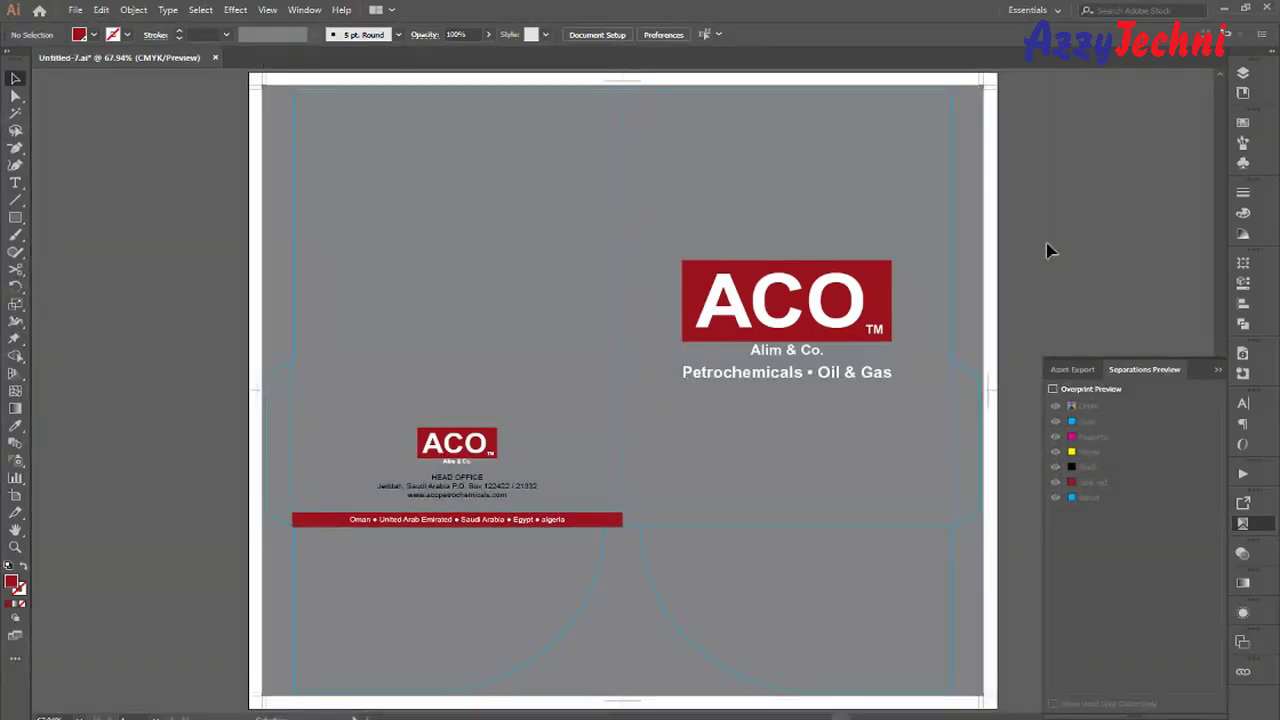
drag(1122, 203, 1046, 211)
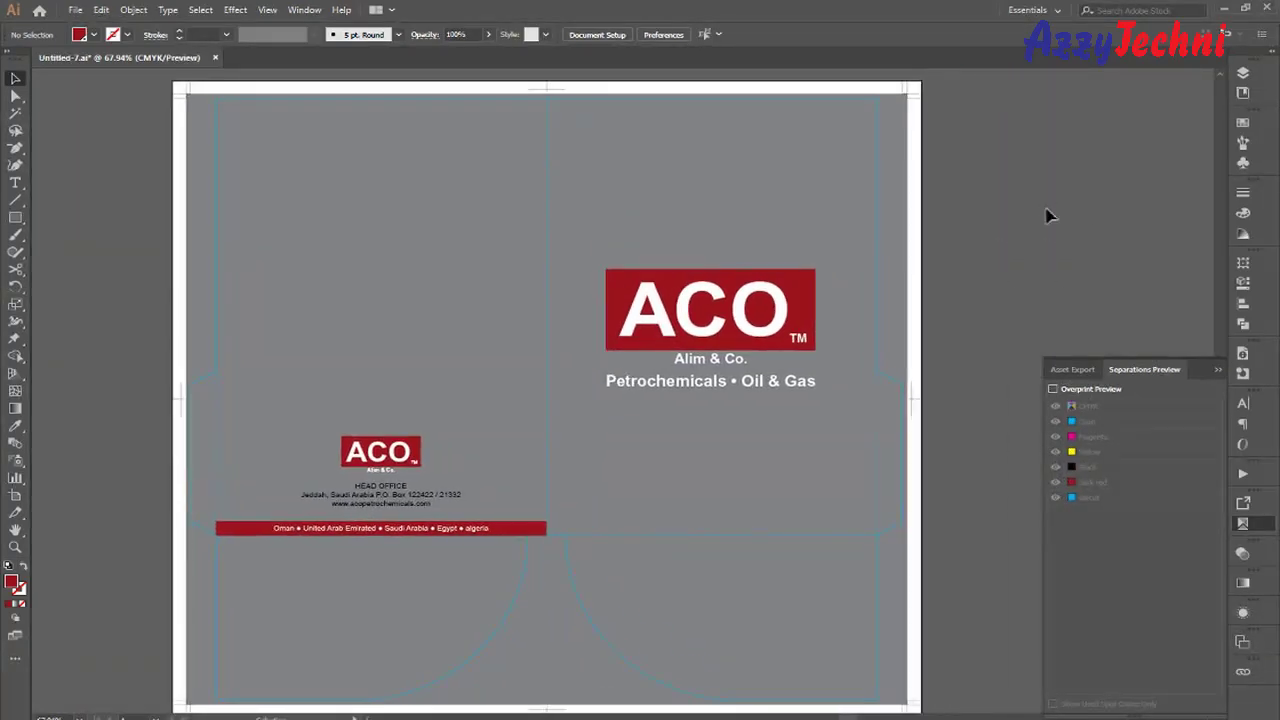
key(ctrl+s)
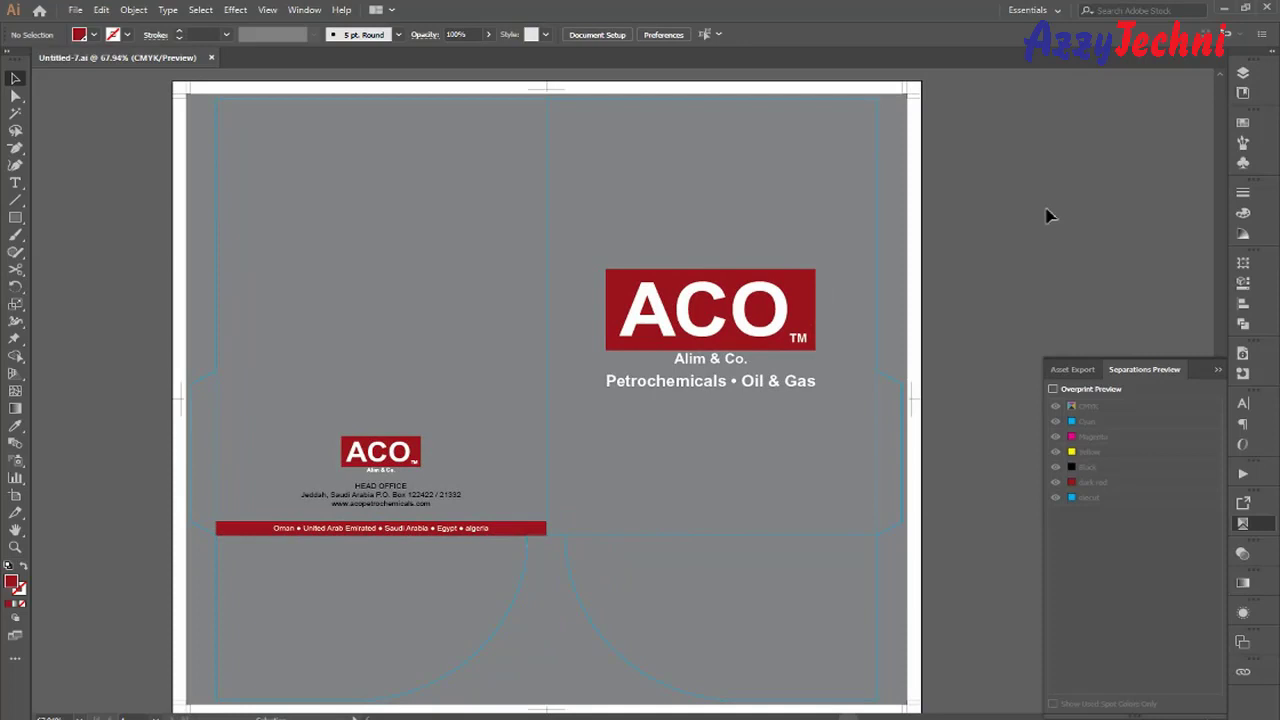